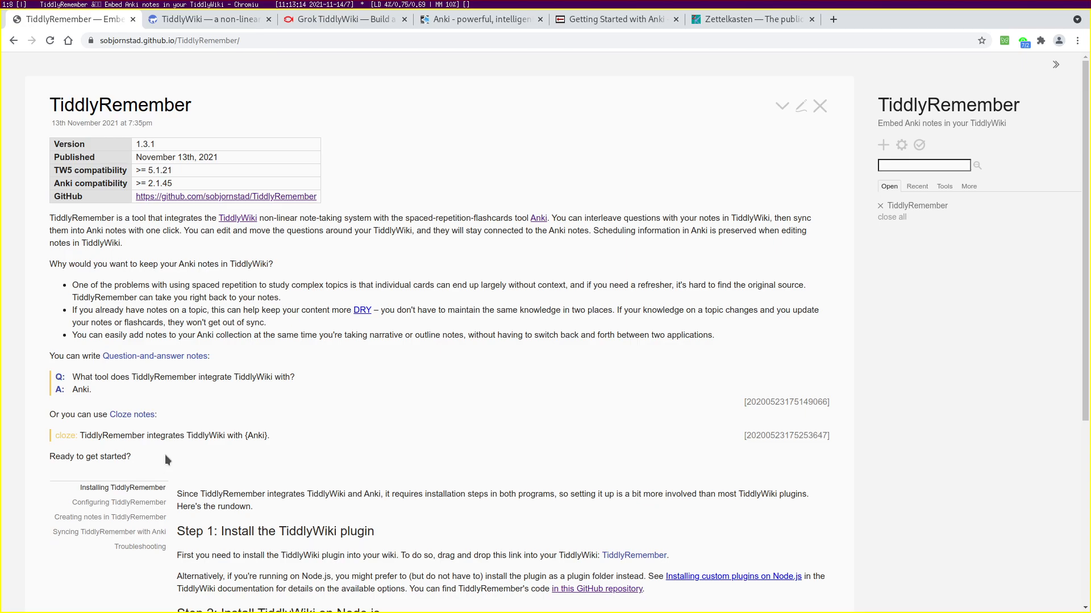
# Skim the Grok TiddlyWiki welcome page and its contents list
pyautogui.click(349, 17)
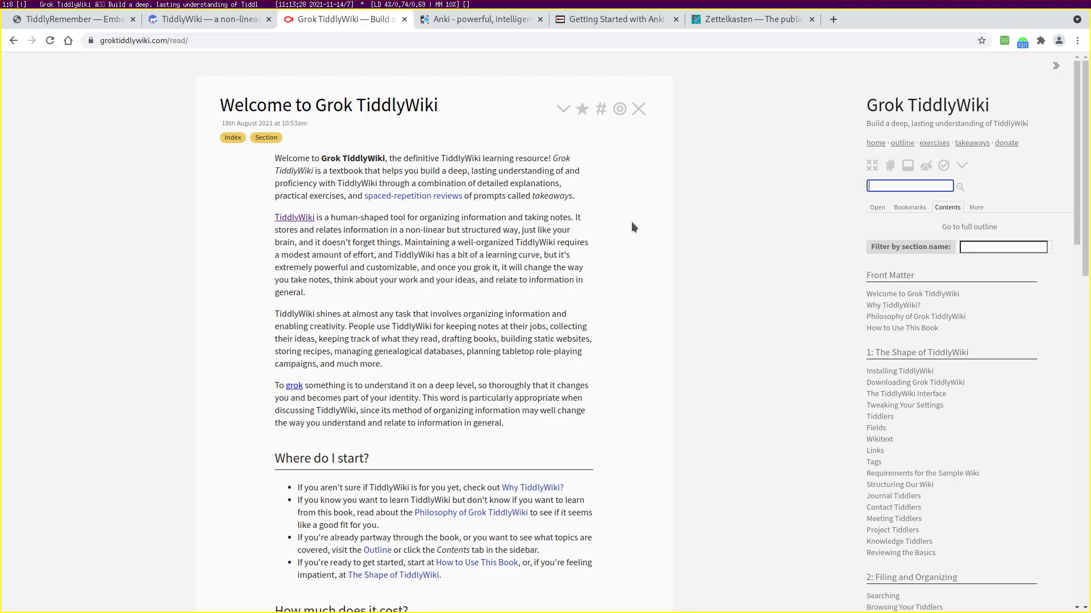
pyautogui.scroll(-3, 631, 224)
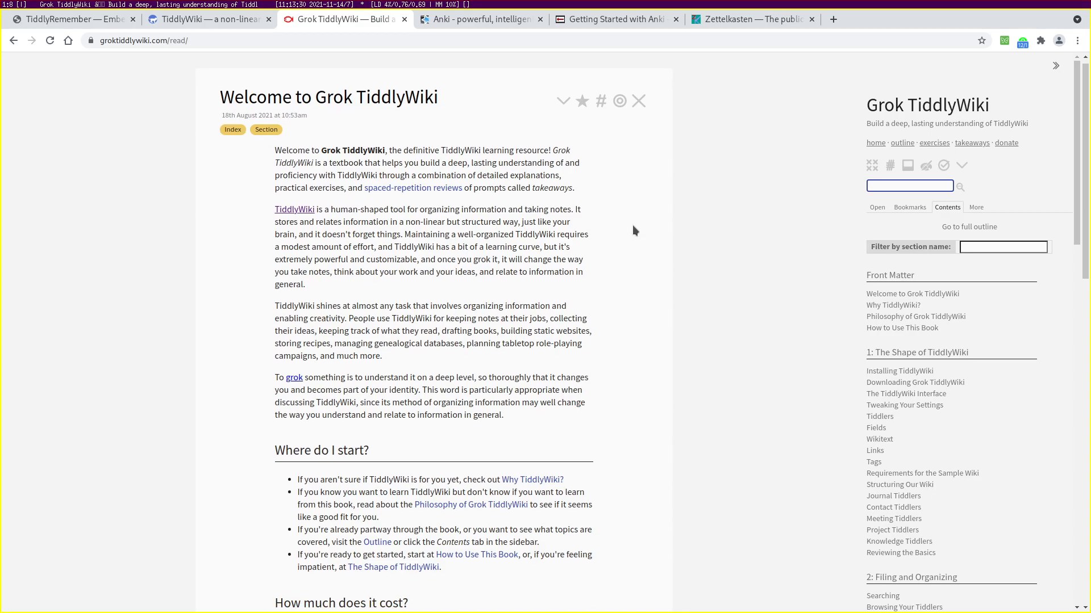
pyautogui.scroll(-3, 893, 499)
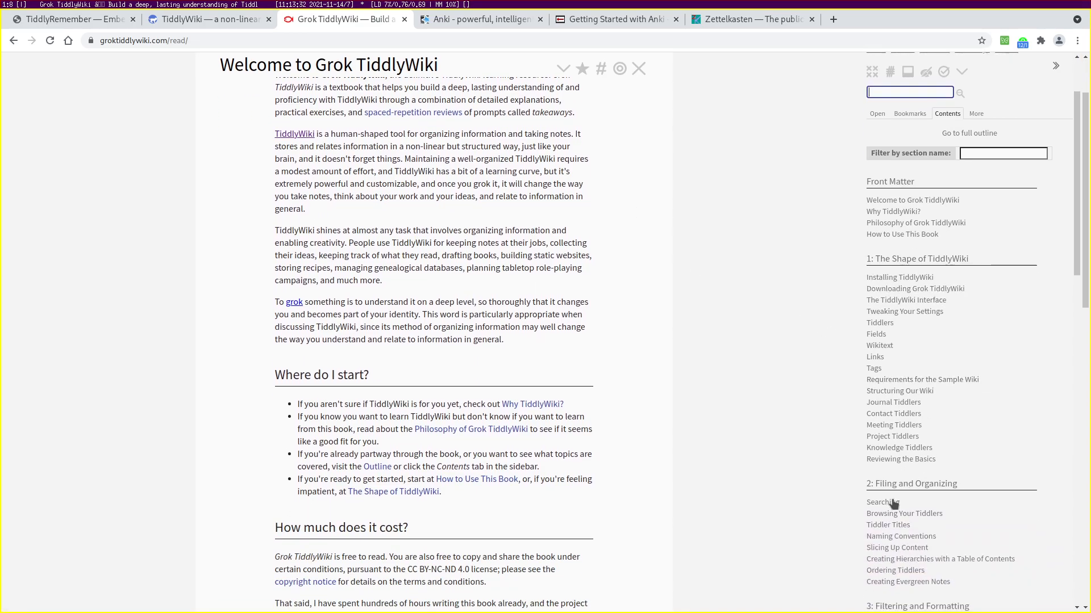
pyautogui.scroll(1, 634, 308)
pyautogui.scroll(2, 635, 313)
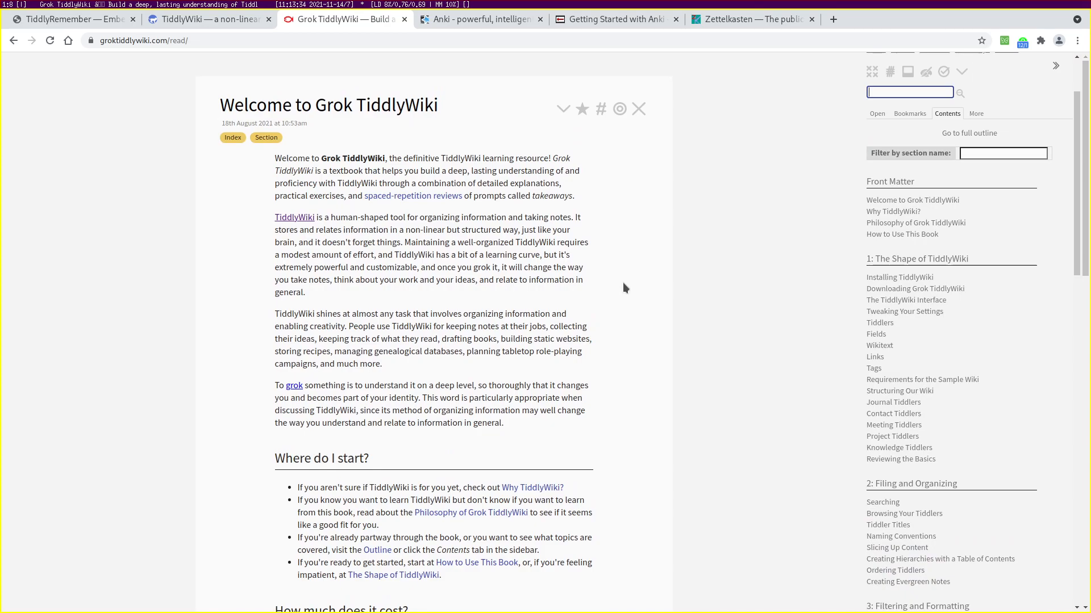
pyautogui.scroll(3, 925, 321)
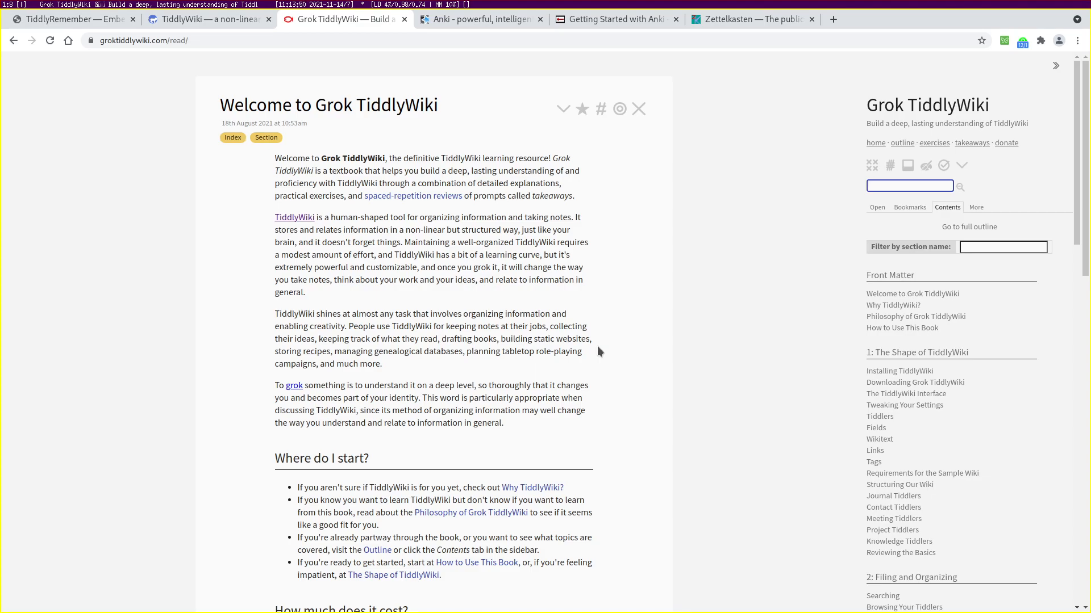
# View the Anki home page and manual, the Getting Started with Anki article, and the Zettelkasten's AnkiBibliography page
pyautogui.click(492, 17)
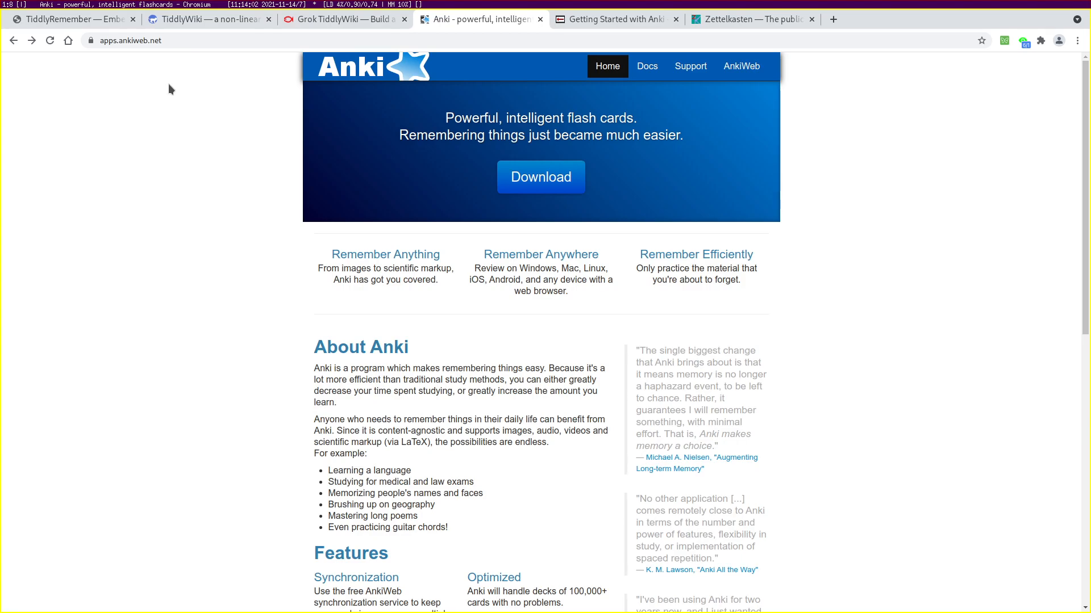
pyautogui.click(654, 69)
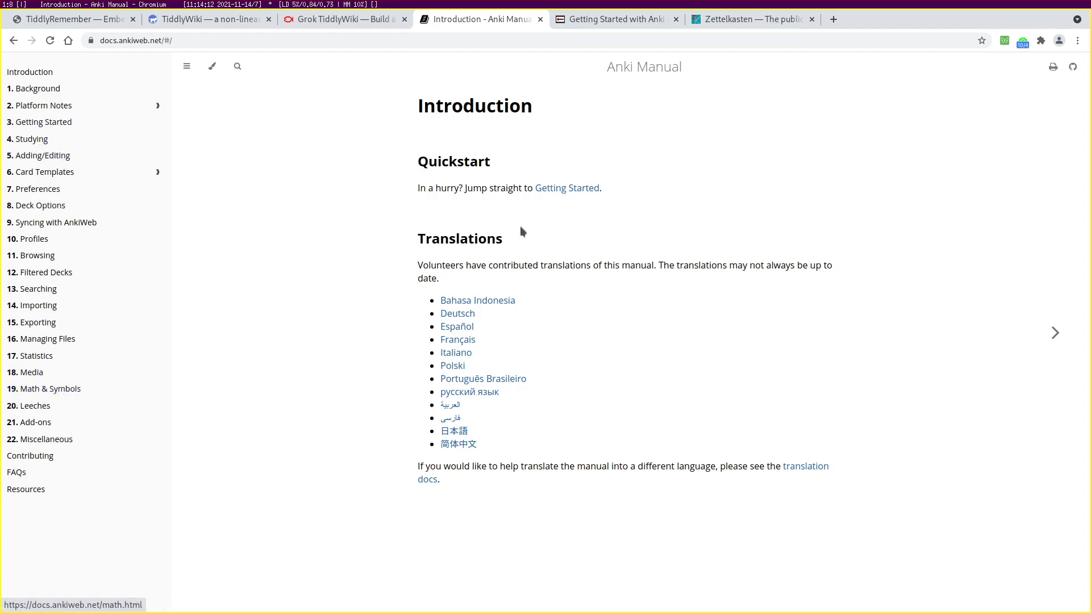
pyautogui.click(637, 19)
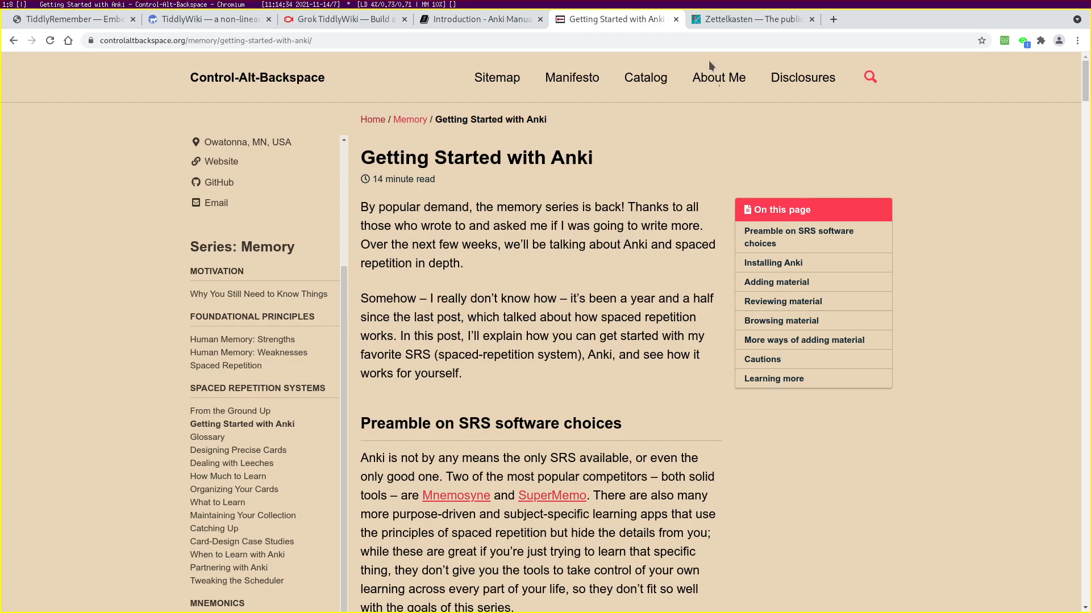
pyautogui.click(746, 20)
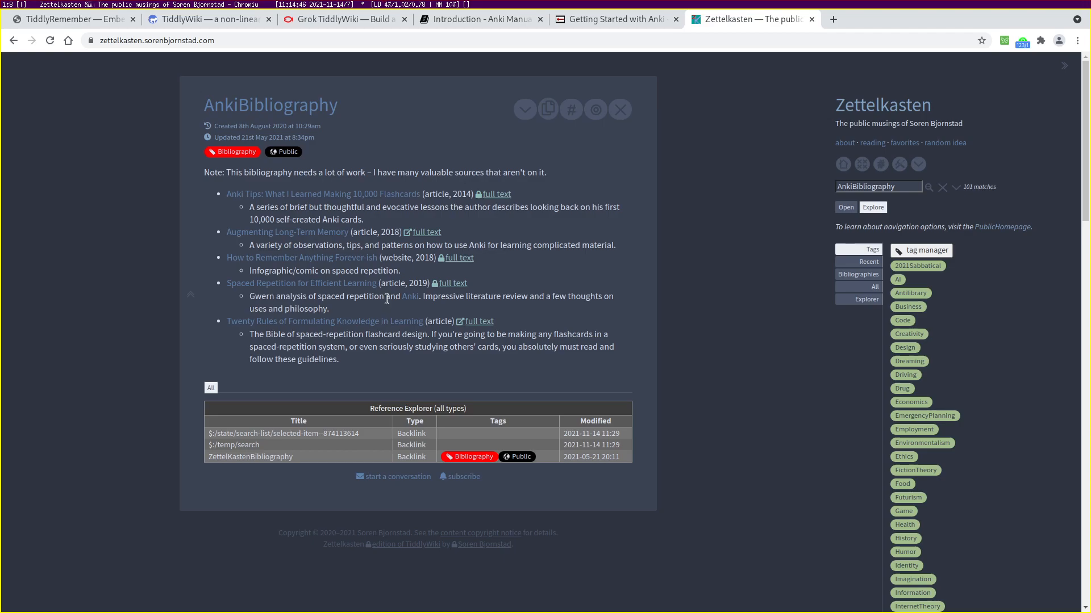
# Return to the TiddlyRemember page and review its three installation steps
pyautogui.click(74, 13)
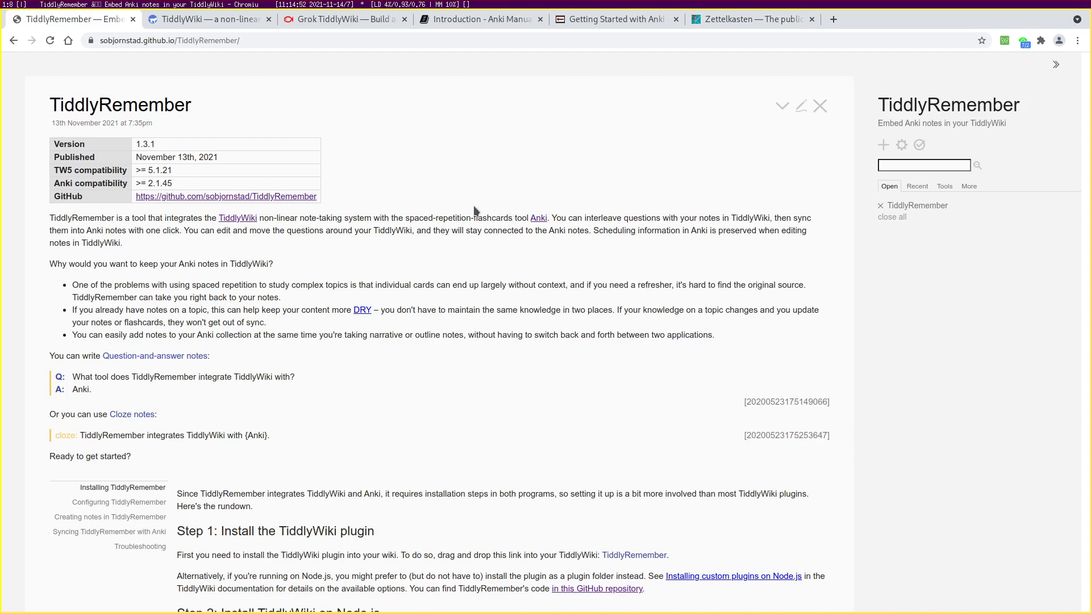
pyautogui.scroll(-5, 466, 202)
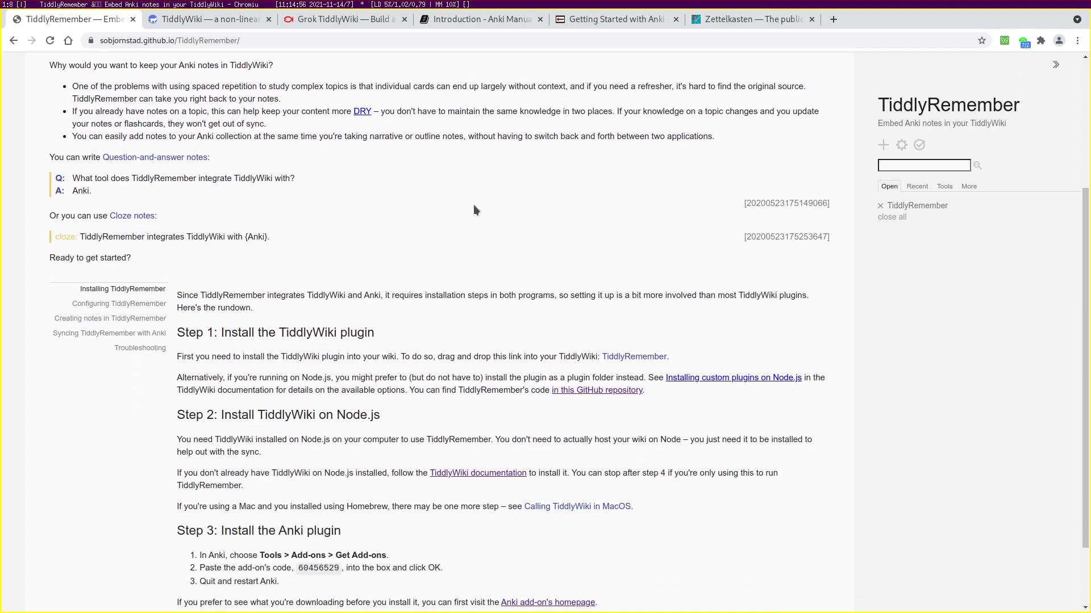
pyautogui.scroll(-2, 474, 211)
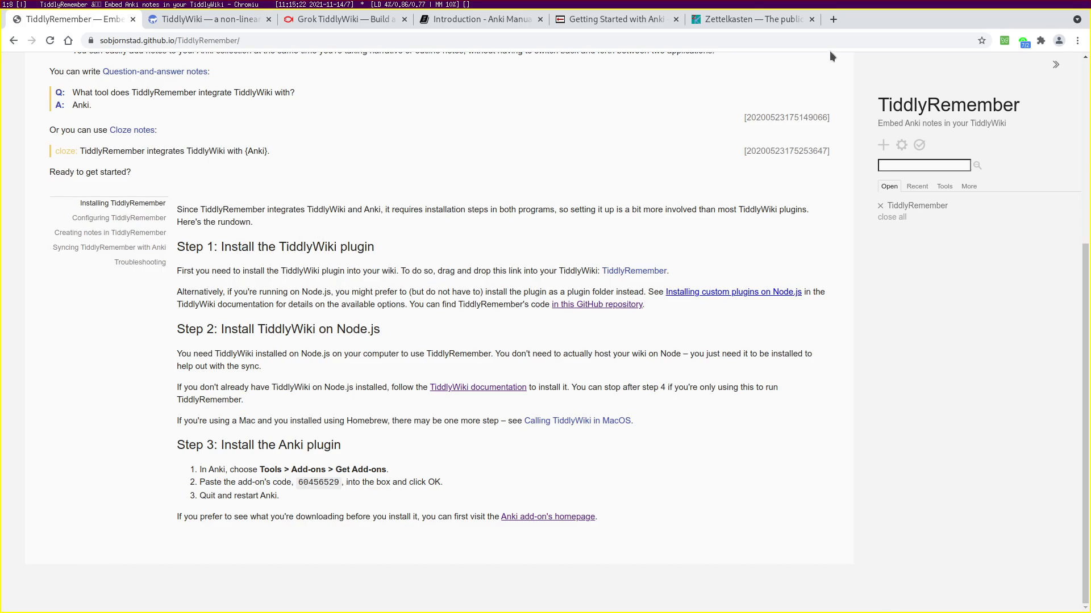
# Open tiddlywiki.com in a new browser tab
pyautogui.click(833, 20)
pyautogui.write('tiddlywiki.com')
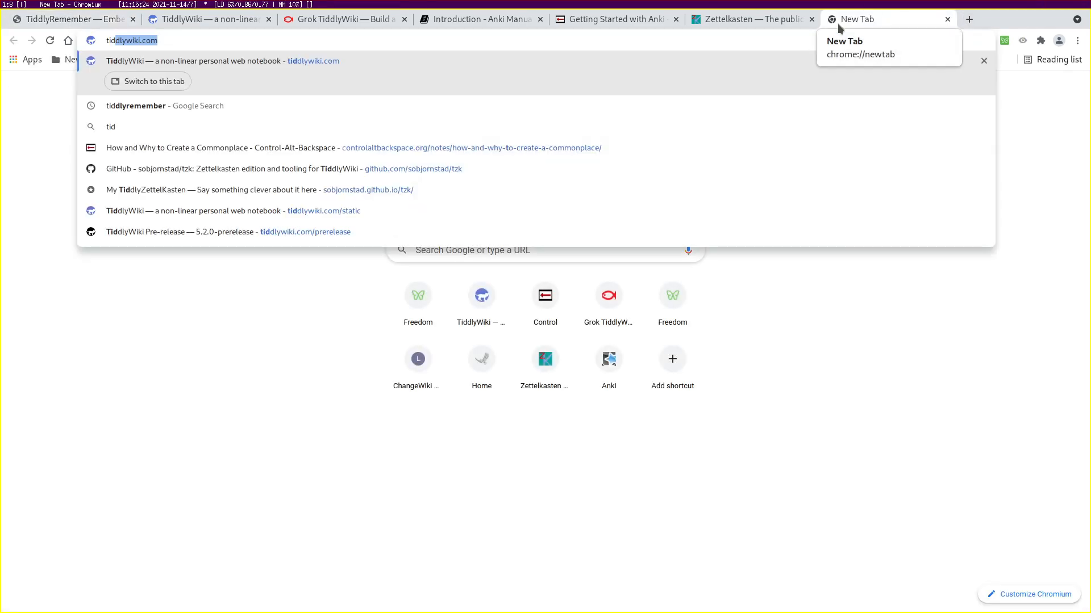
pyautogui.press('Return')
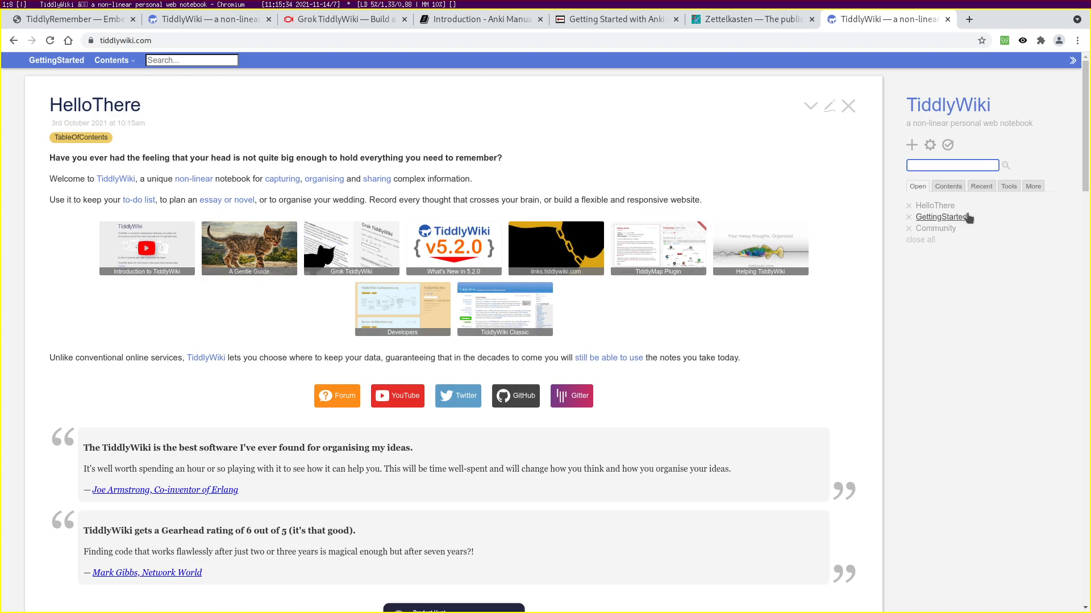
# Import the TiddlyRemember plugin from its installation link into the newly opened tiddlywiki.com wiki and close the import tiddler
pyautogui.click(193, 22)
pyautogui.click(113, 23)
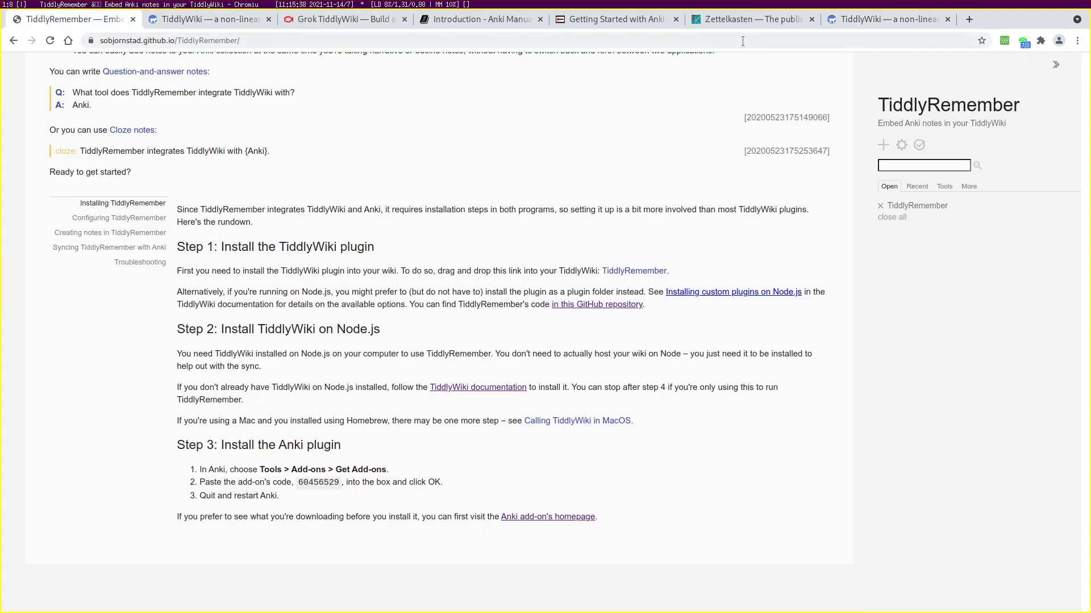
pyautogui.scroll(5, 365, 341)
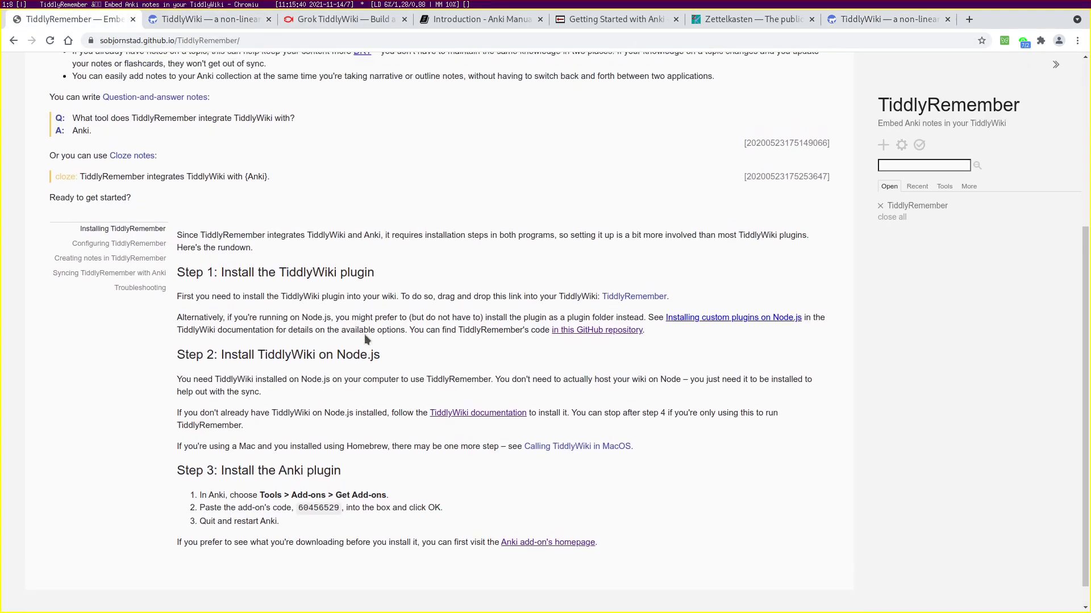
pyautogui.moveTo(636, 414); pyautogui.dragTo(670, 91)
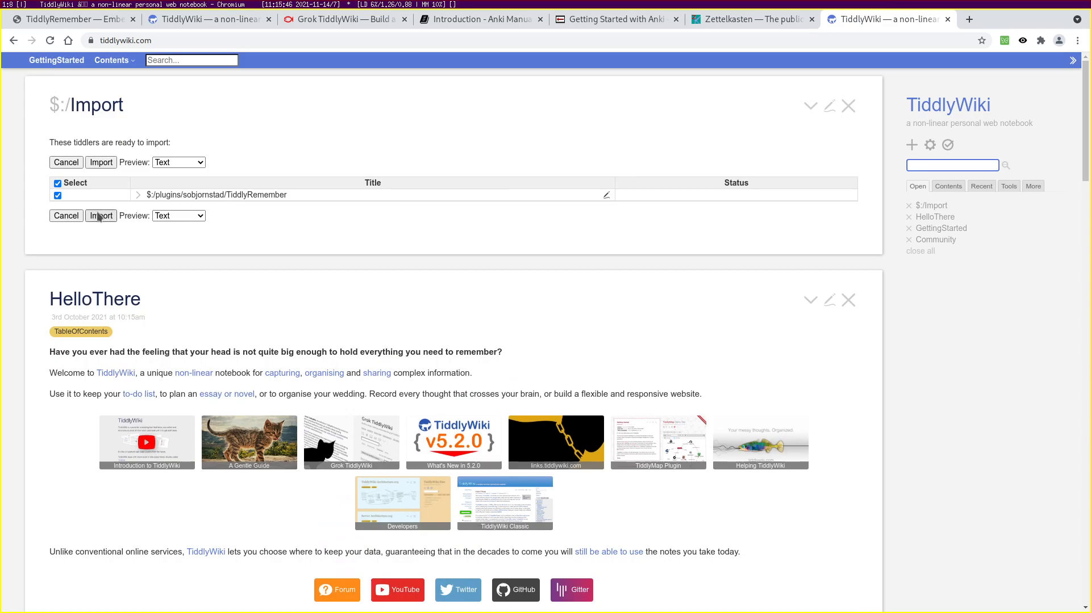
pyautogui.click(98, 216)
pyautogui.click(848, 105)
# Find KaTeX in the official TiddlyWiki plugin library, install it, and close the plugin library
pyautogui.click(929, 145)
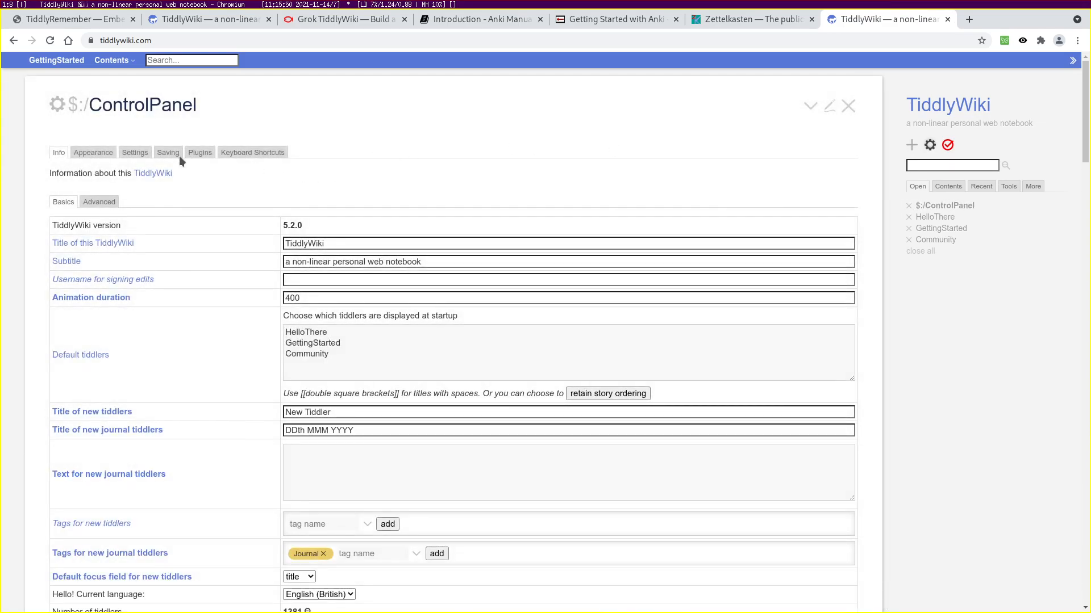
pyautogui.click(200, 152)
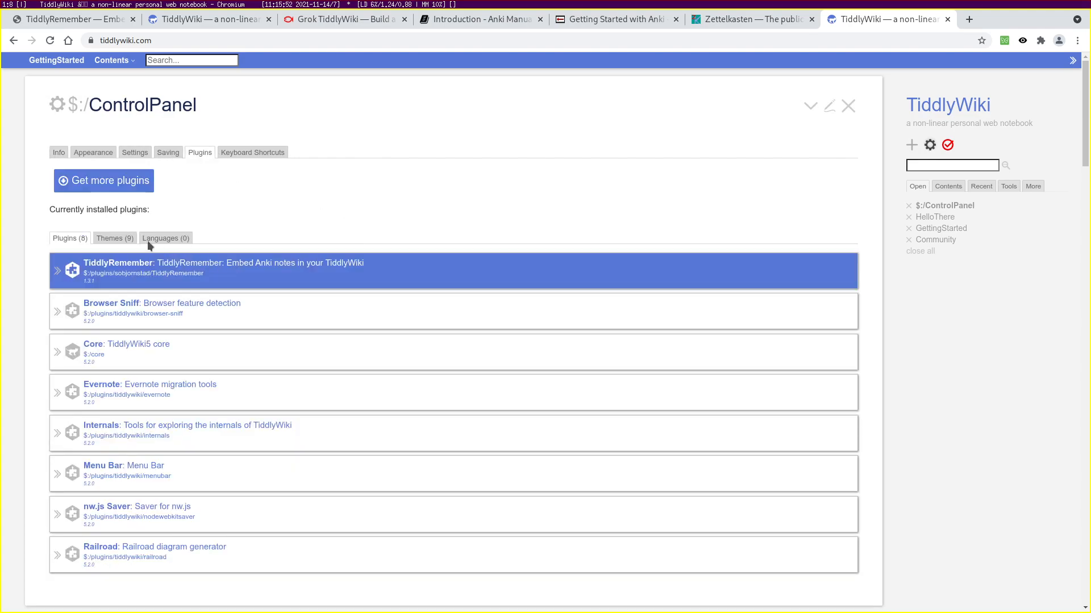
pyautogui.click(111, 180)
pyautogui.click(363, 227)
pyautogui.click(357, 271)
pyautogui.write('katex')
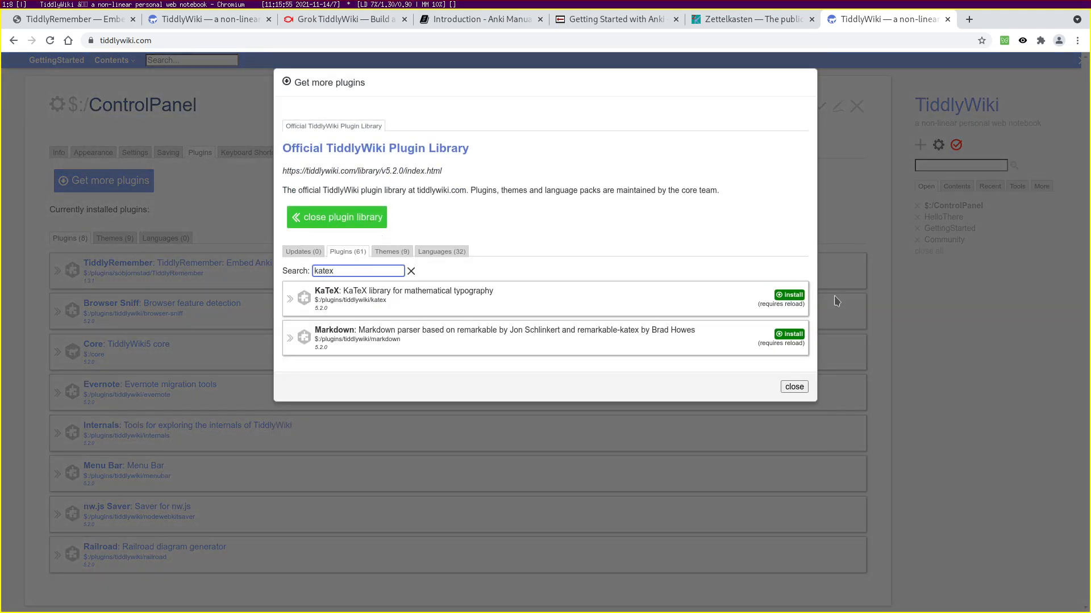
pyautogui.click(789, 295)
pyautogui.click(794, 394)
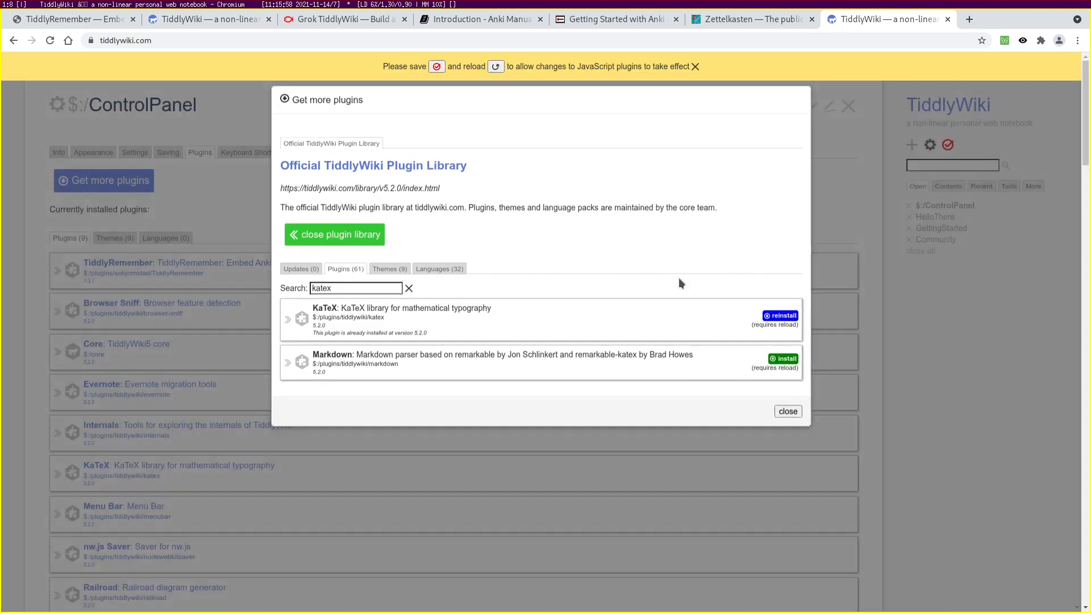
# Save the wiki as tiddlywiki.html in the compostbin folder and open the saved copy
pyautogui.click(437, 67)
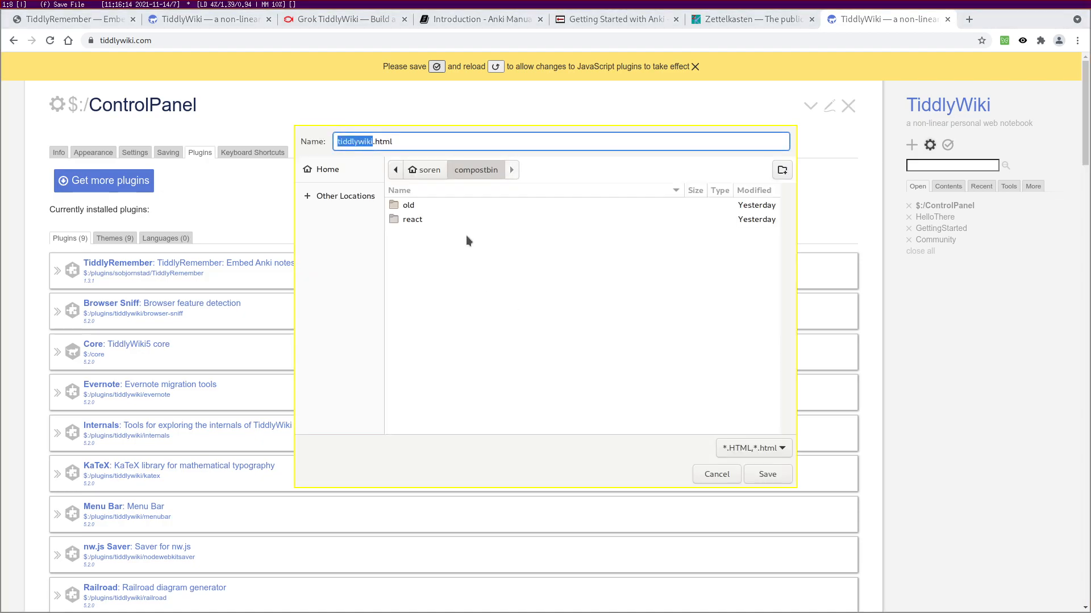
pyautogui.click(767, 474)
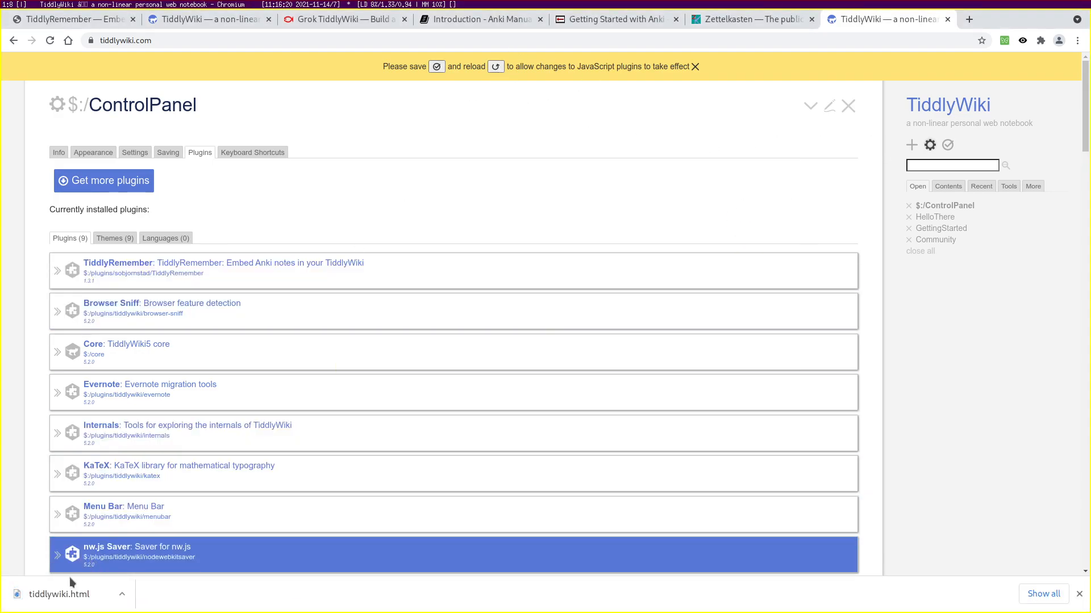
pyautogui.click(59, 595)
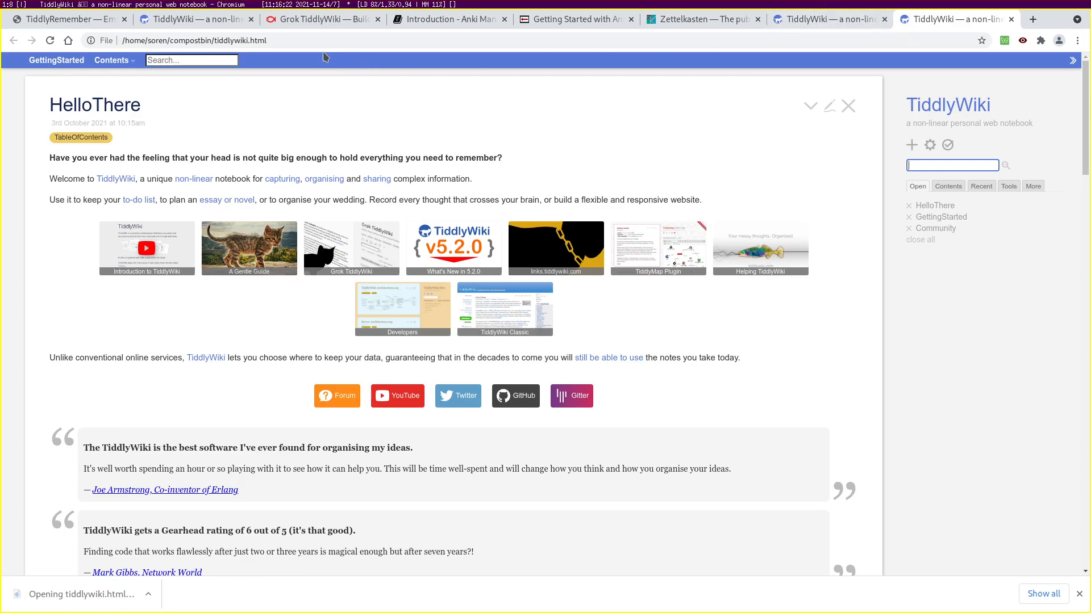
# Close all browser tabs except the TiddlyRemember page and the local tiddlywiki.html wiki
pyautogui.middleClick(227, 21)
pyautogui.middleClick(226, 21)
pyautogui.middleClick(205, 22)
pyautogui.middleClick(202, 23)
pyautogui.middleClick(190, 23)
pyautogui.middleClick(189, 23)
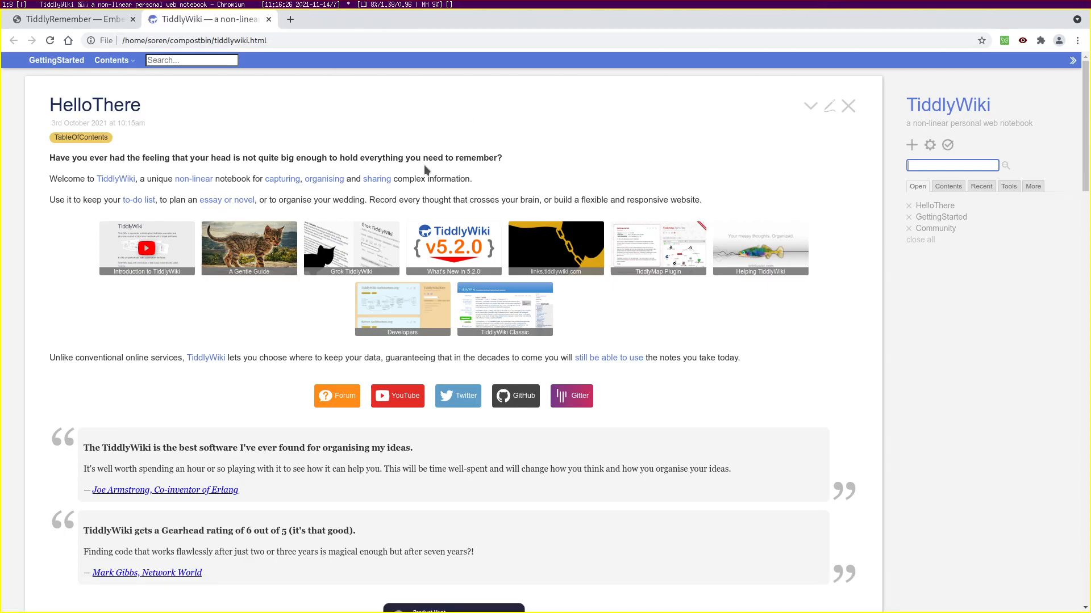
# Open the TiddlyWiki documentation linked under TiddlyRemember's Step 2, and from it the nodejs.org download page
pyautogui.hotkey('ctrl', 'shift', 'Tab')
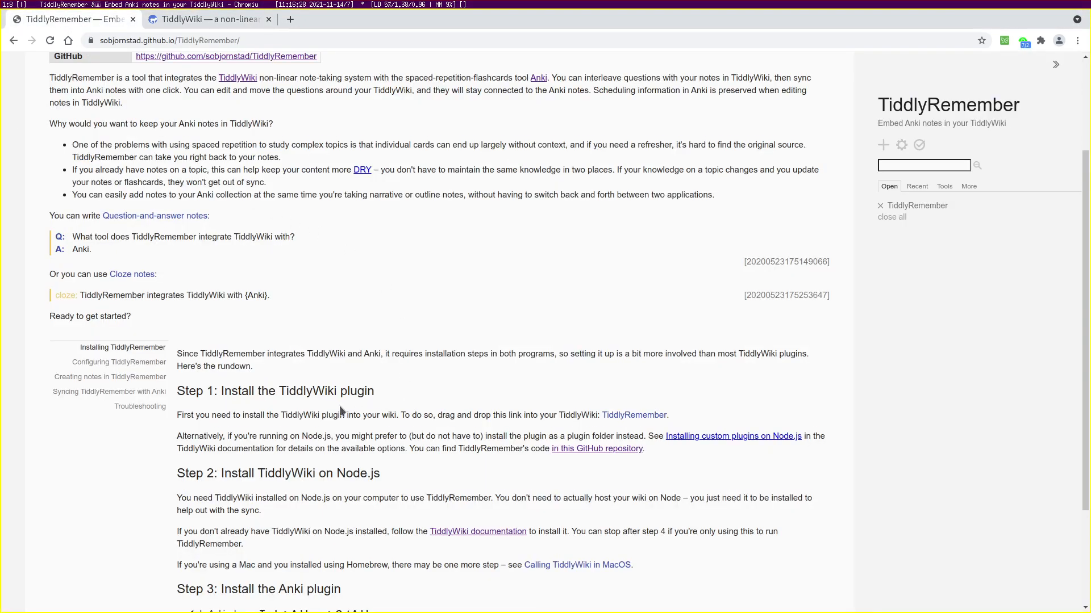
pyautogui.scroll(-2, 397, 408)
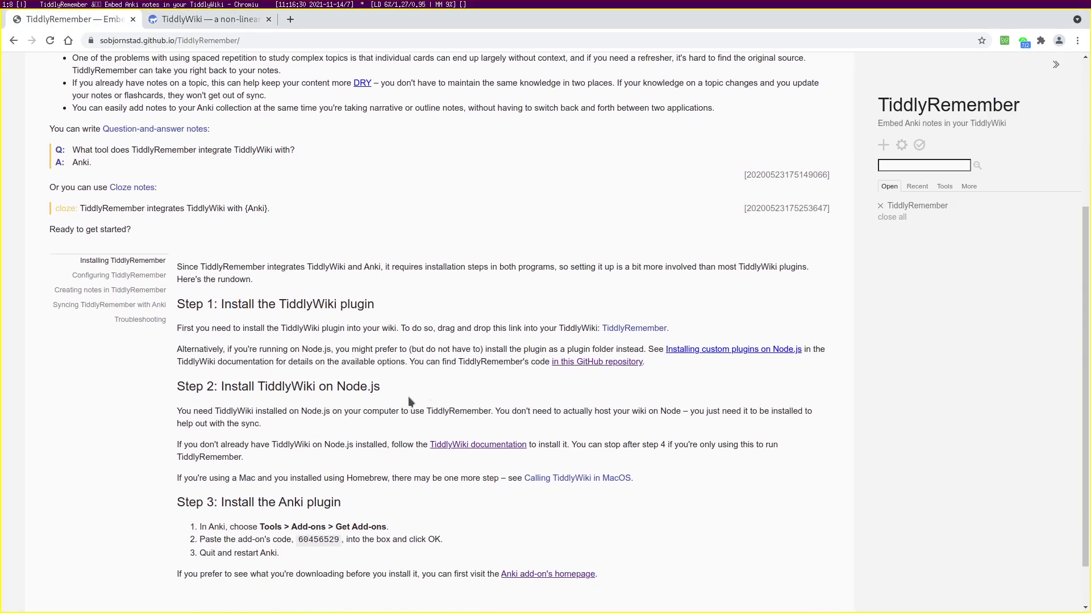
pyautogui.scroll(-1, 389, 395)
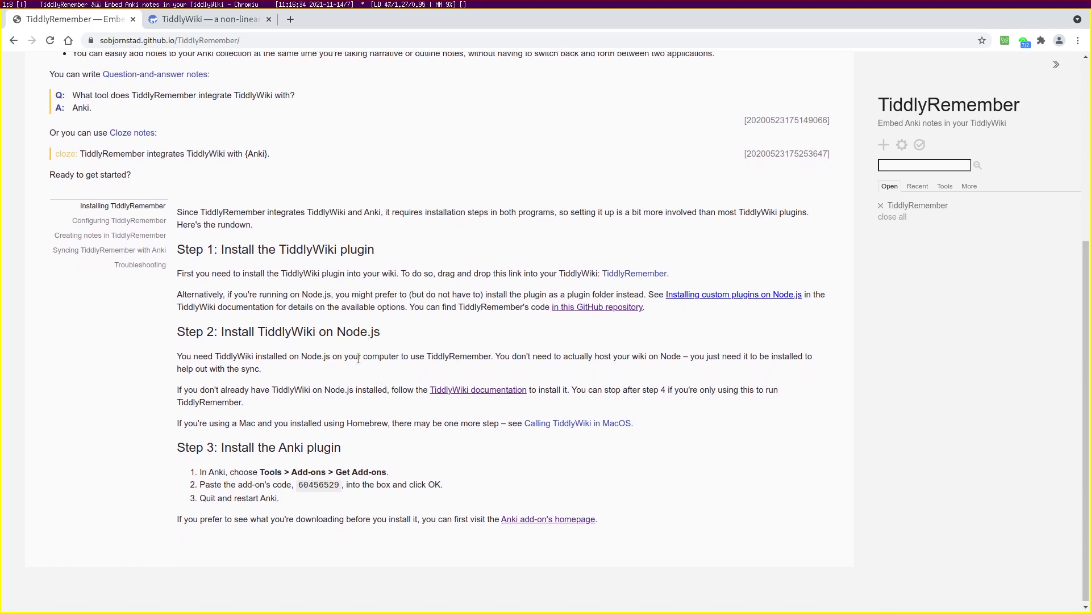
pyautogui.click(460, 392)
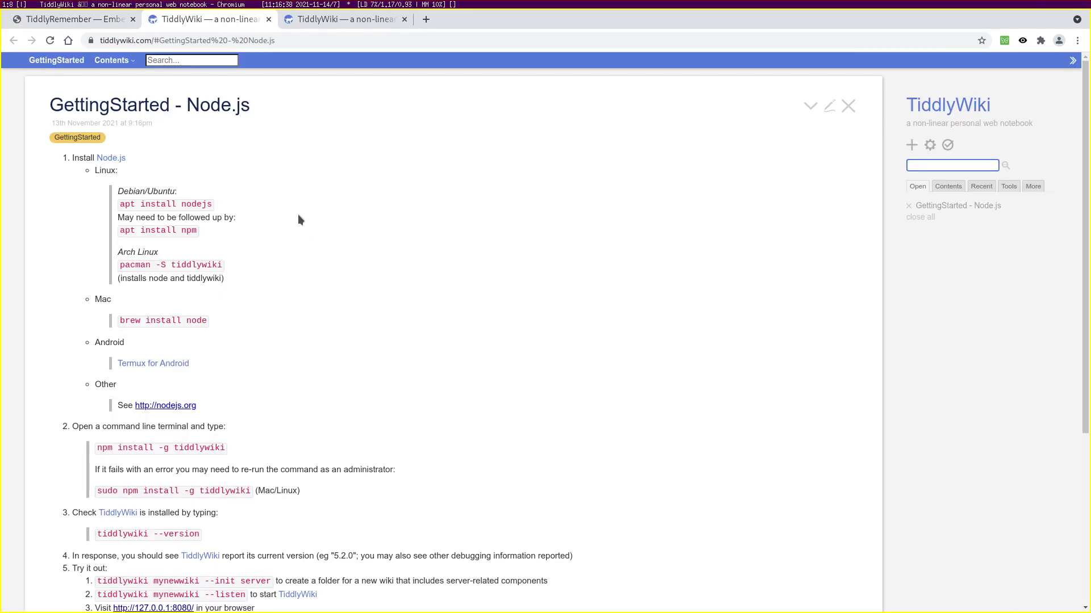
pyautogui.click(175, 405)
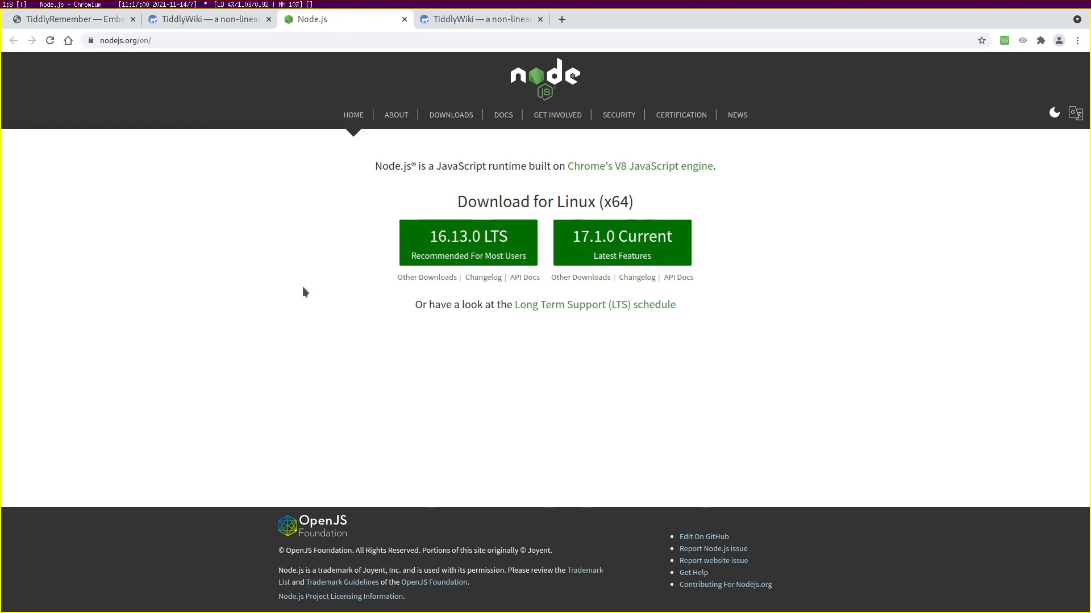
# Close the Node.js site, review the TiddlyWiki install and version-check commands, and go back to the TiddlyRemember instructions
pyautogui.hotkey('ctrl', 'w')
pyautogui.scroll(-4, 298, 291)
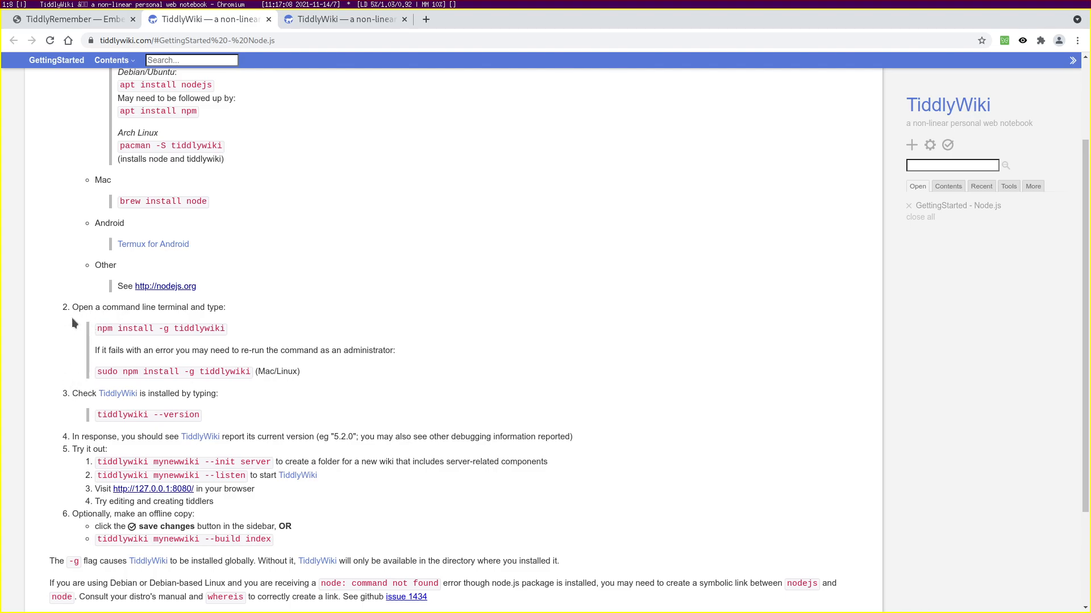
pyautogui.moveTo(72, 307); pyautogui.dragTo(219, 410)
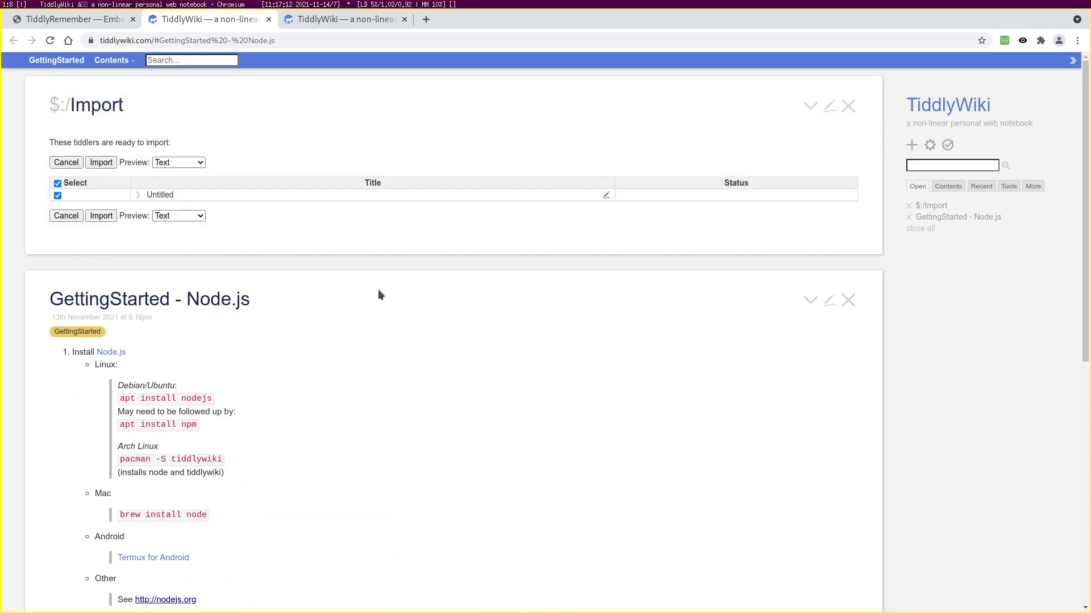
pyautogui.click(851, 111)
pyautogui.scroll(-3, 221, 502)
pyautogui.moveTo(202, 446); pyautogui.dragTo(78, 422)
pyautogui.moveTo(69, 465); pyautogui.dragTo(578, 467)
pyautogui.click(583, 467)
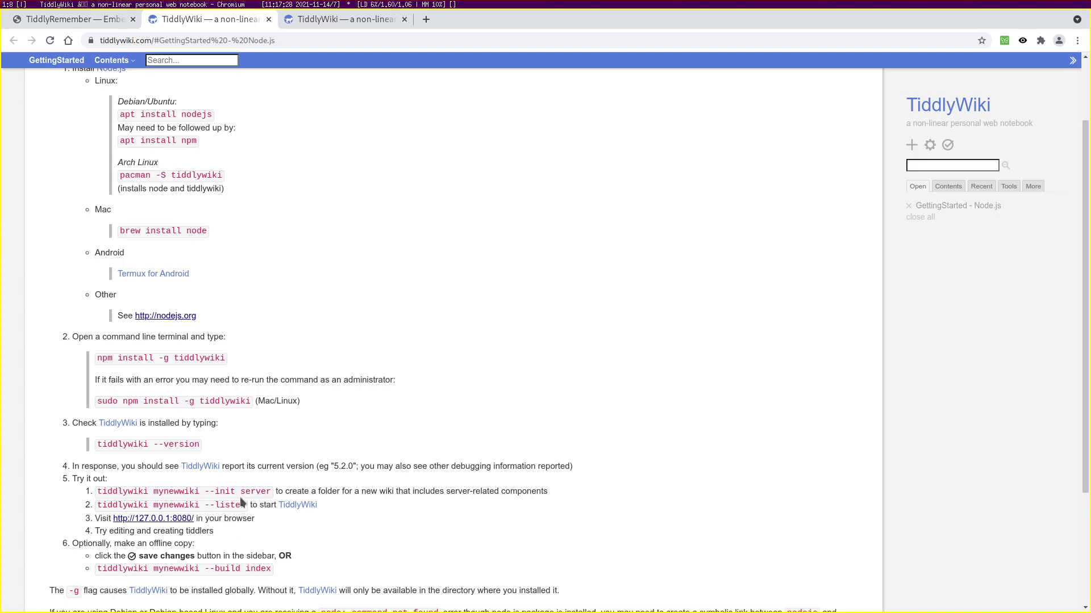
pyautogui.middleClick(192, 22)
pyautogui.click(61, 23)
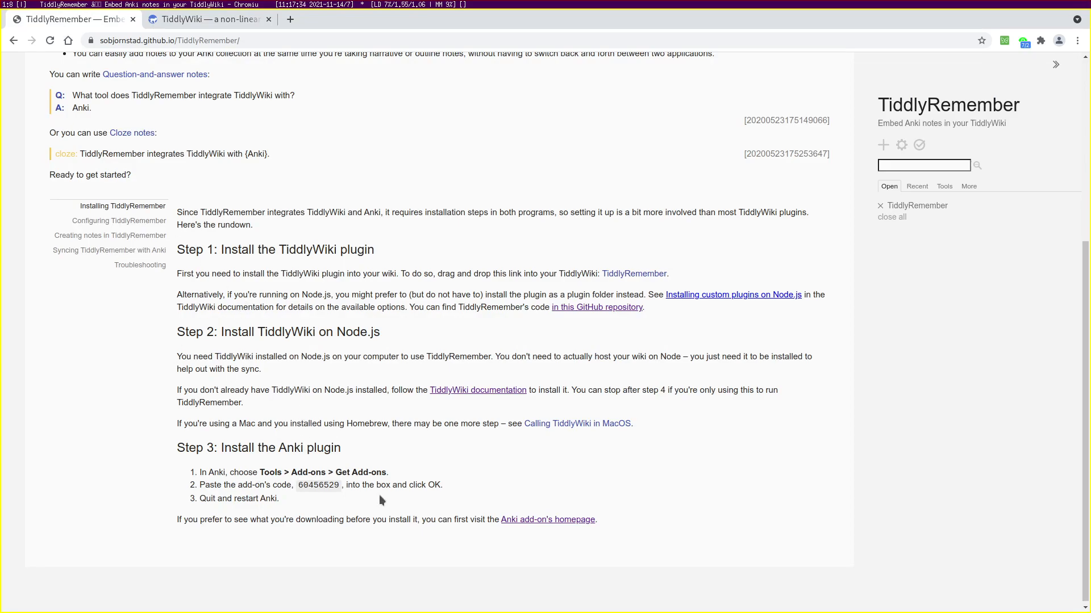
# Launch Anki and open the TiddlyRemember Demo profile
pyautogui.press('super+p')
pyautogui.write('ank')
pyautogui.press('Return')
pyautogui.press('Down')
pyautogui.press('Down')
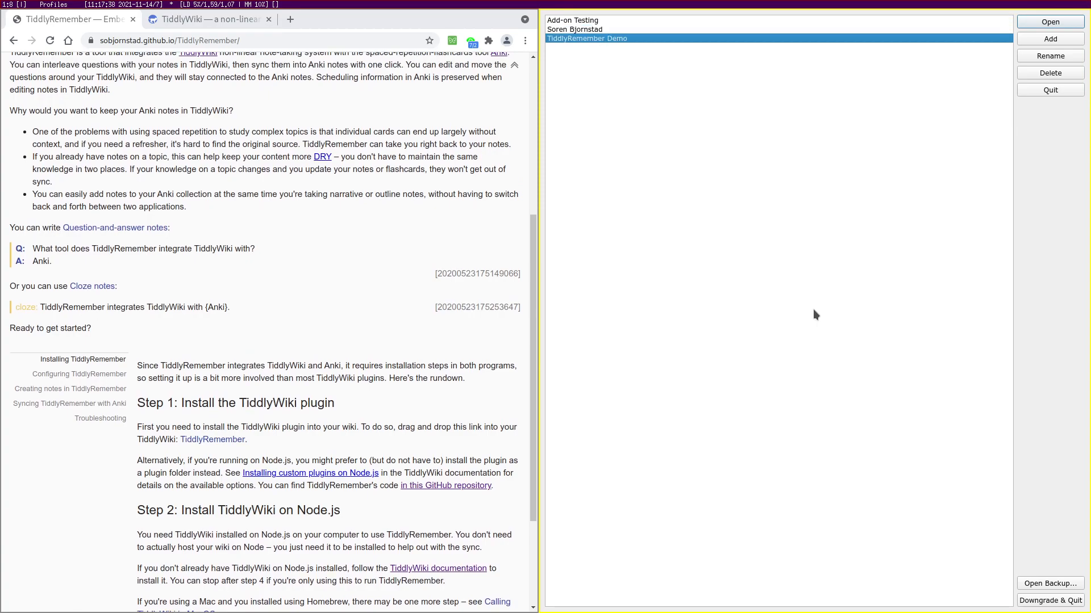
pyautogui.click(1048, 23)
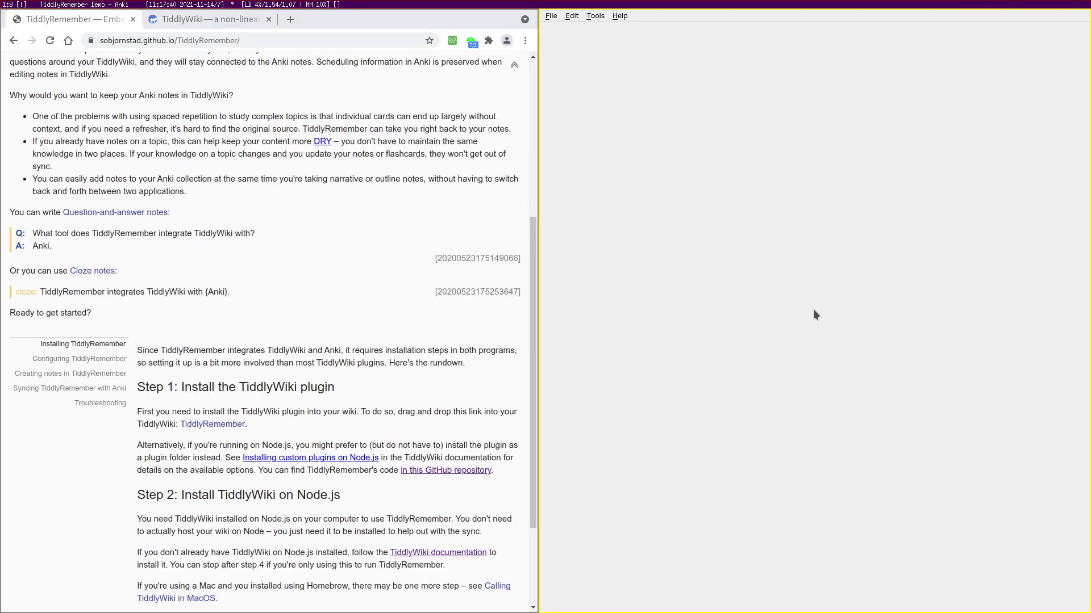
# Delete the existing TiddlyRemember add-on from Anki's add-on list
pyautogui.click(600, 19)
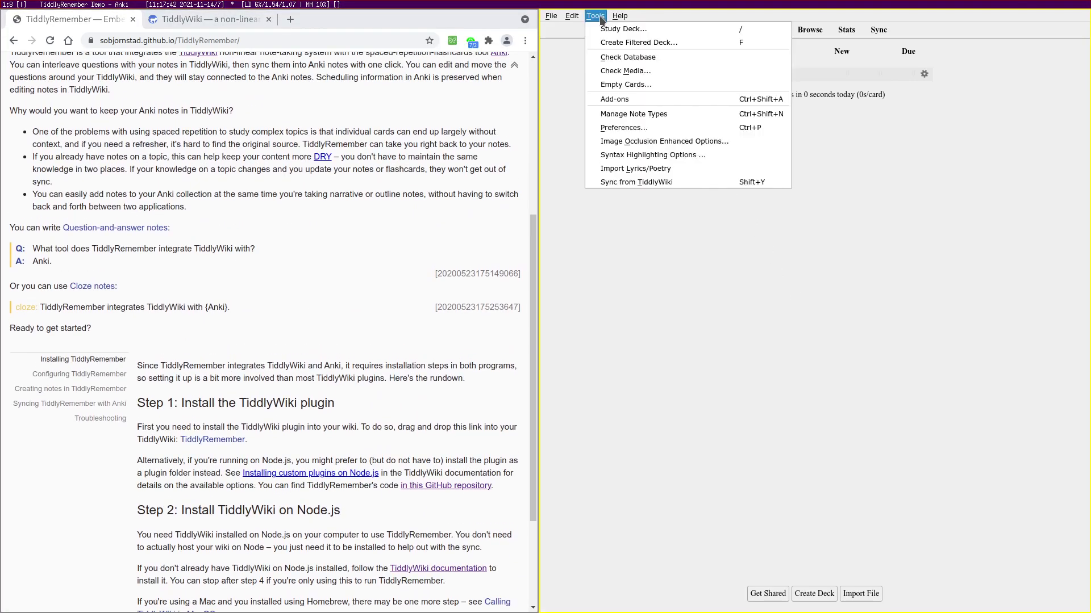
pyautogui.click(618, 100)
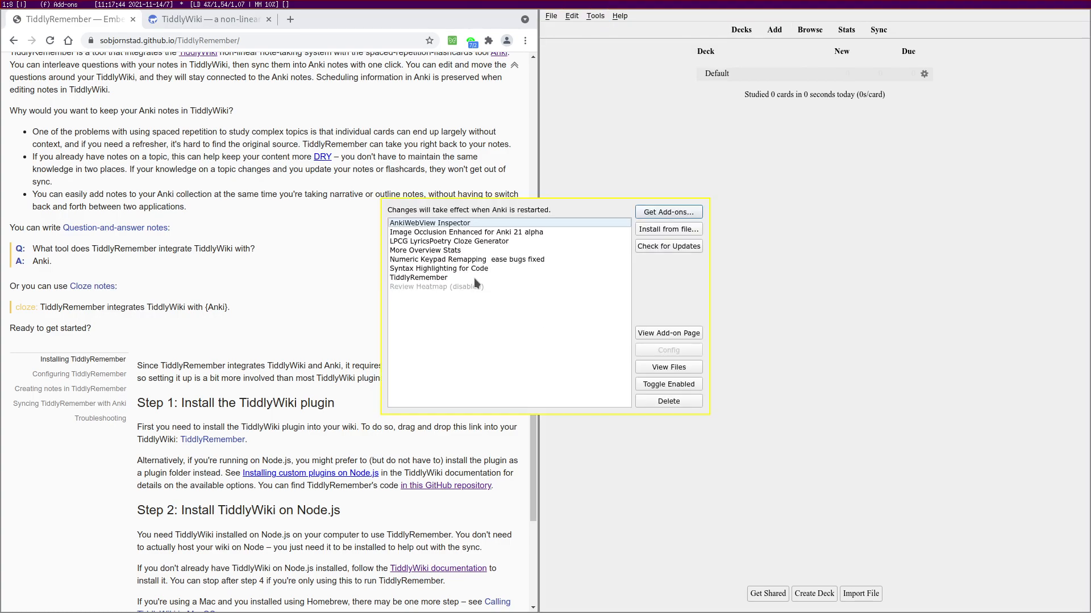
pyautogui.click(471, 277)
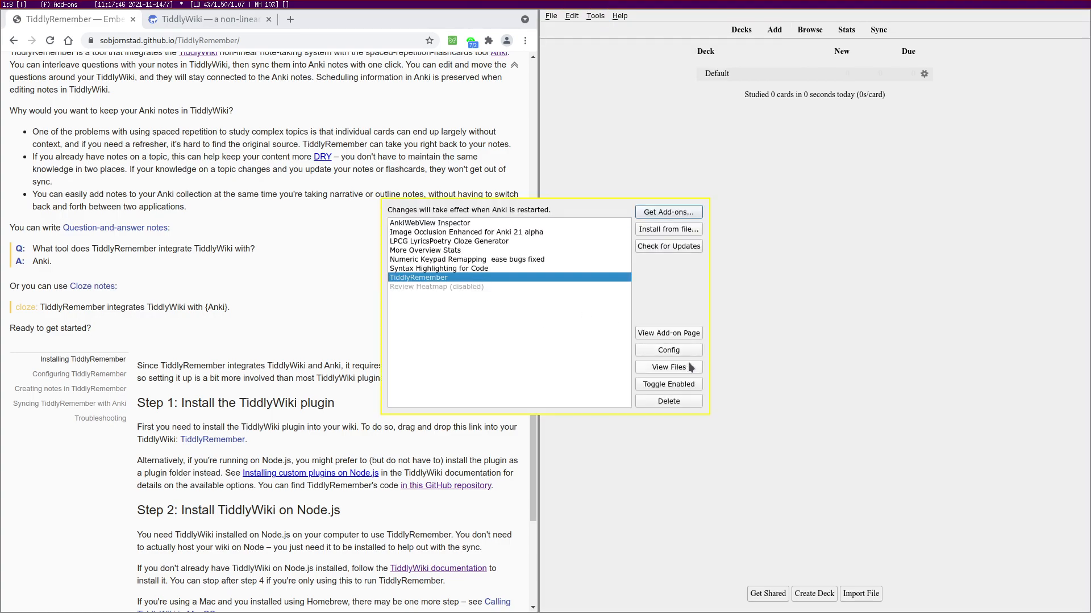
pyautogui.click(673, 401)
pyautogui.click(537, 318)
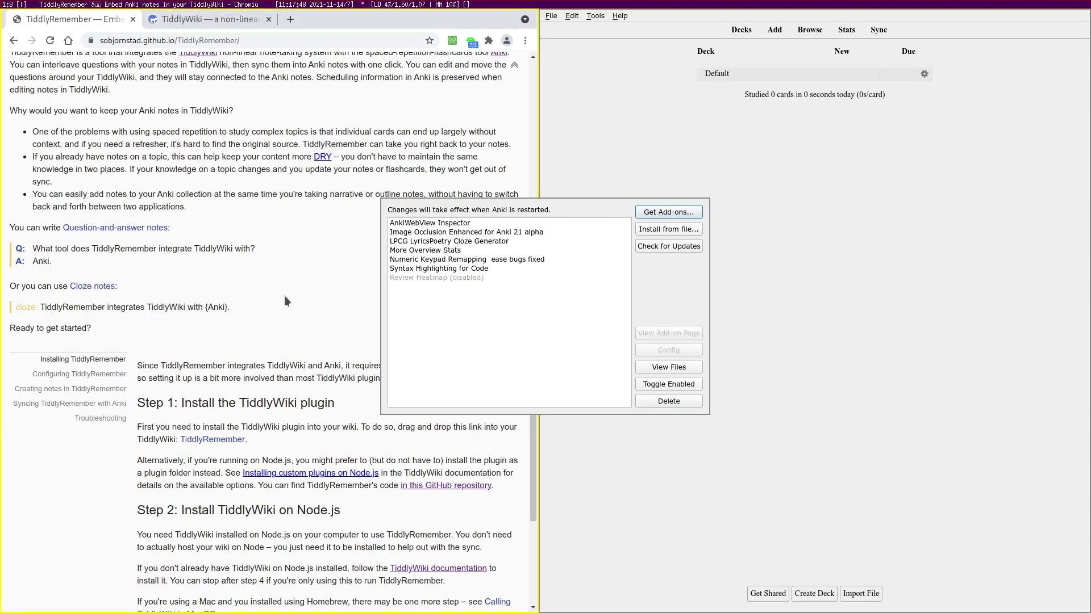
# Install the Anki add-on with code 60456529 copied from the TiddlyRemember page, and close the add-on list
pyautogui.click(679, 214)
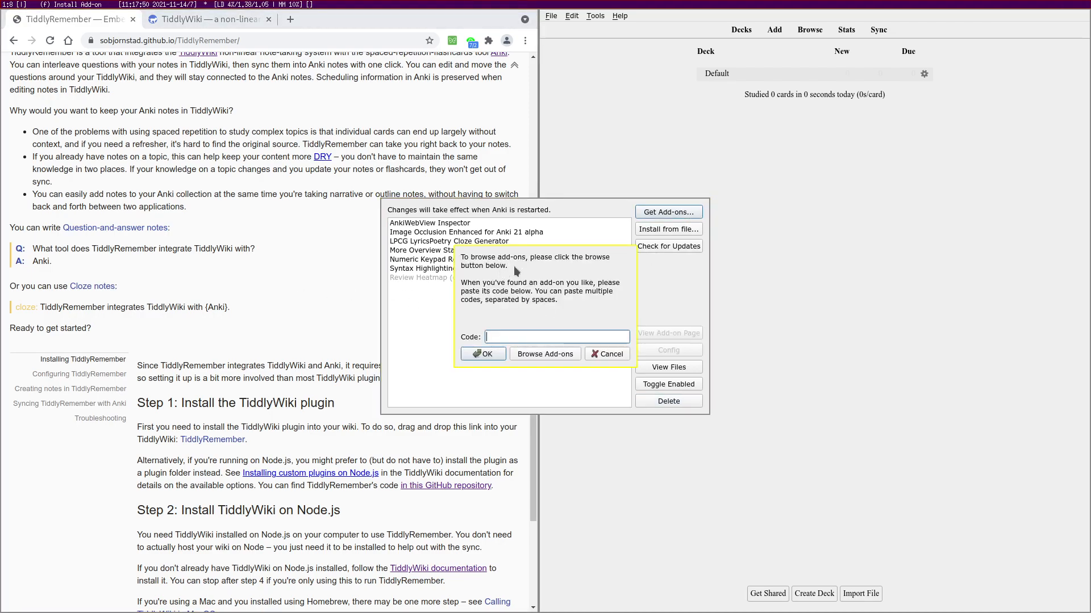
pyautogui.scroll(-5, 220, 492)
pyautogui.doubleClick(276, 527)
pyautogui.hotkey('ctrl', 'c')
pyautogui.hotkey('ctrl', 'v')
pyautogui.click(481, 355)
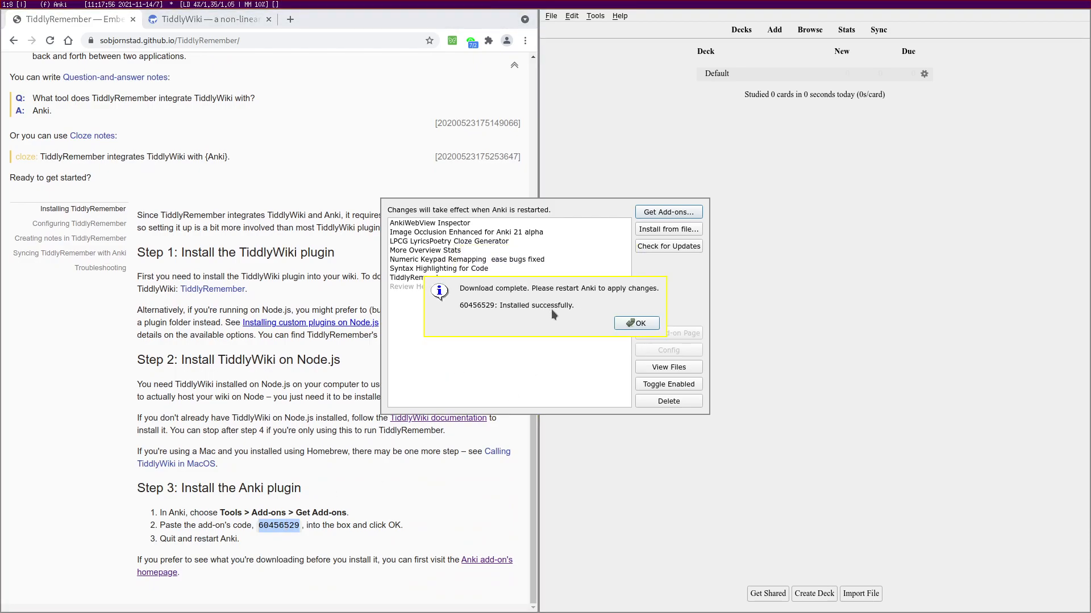
pyautogui.click(636, 323)
pyautogui.press('Escape')
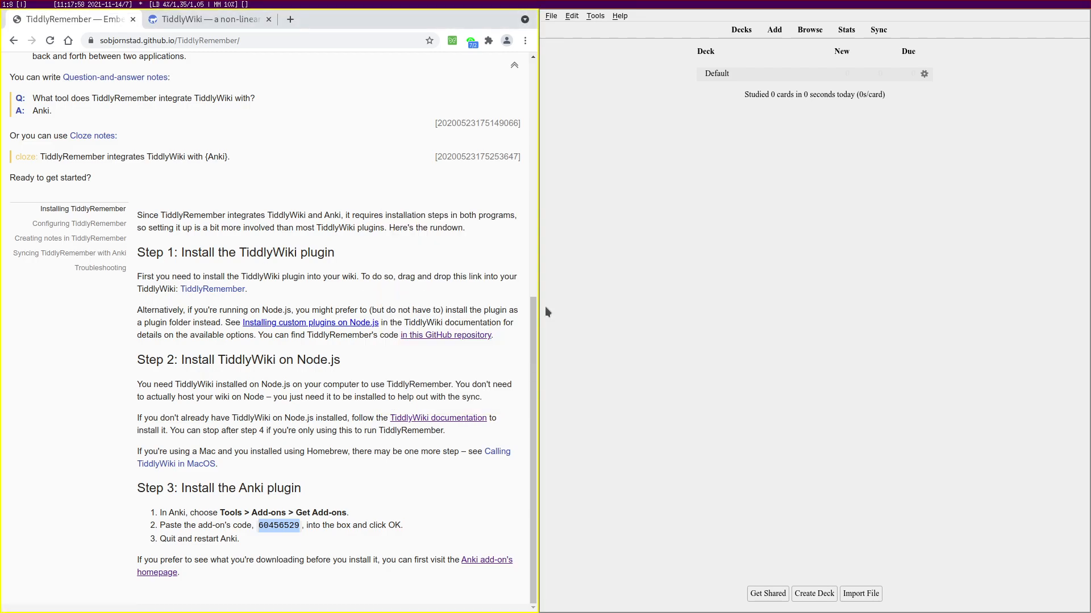
# Quit Anki, start it again and reopen the TiddlyRemember Demo profile
pyautogui.click(551, 16)
pyautogui.click(568, 72)
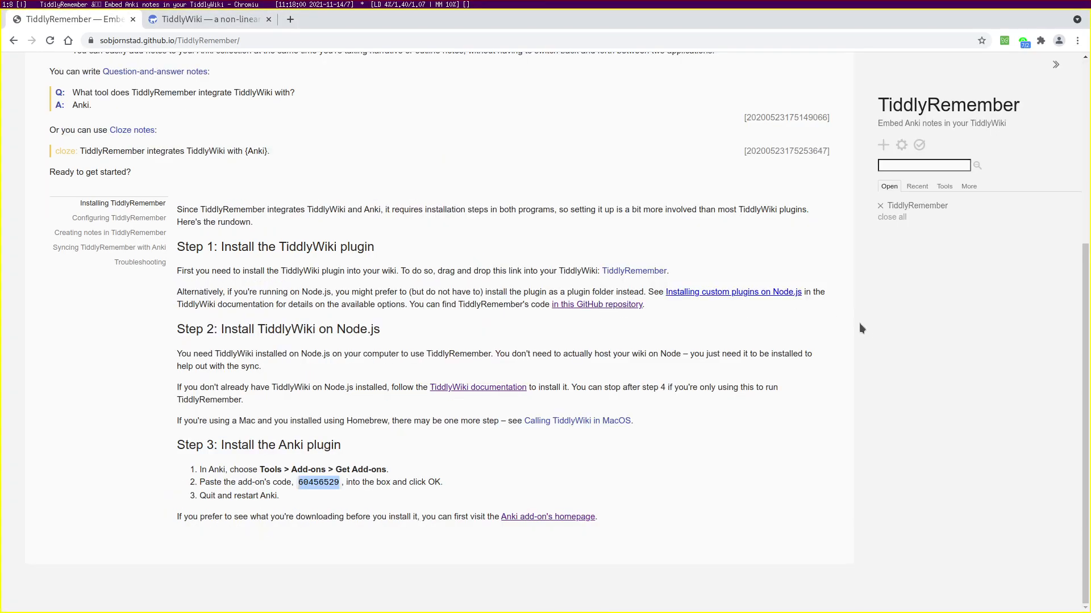
pyautogui.press('super+p')
pyautogui.write('anki')
pyautogui.press('Return')
pyautogui.press('Down')
pyautogui.press('Down')
pyautogui.press('Return')
# Select TiddlyRemember in Anki's add-on list and move the list window clear of the browser page
pyautogui.click(595, 15)
pyautogui.click(614, 99)
pyautogui.click(424, 277)
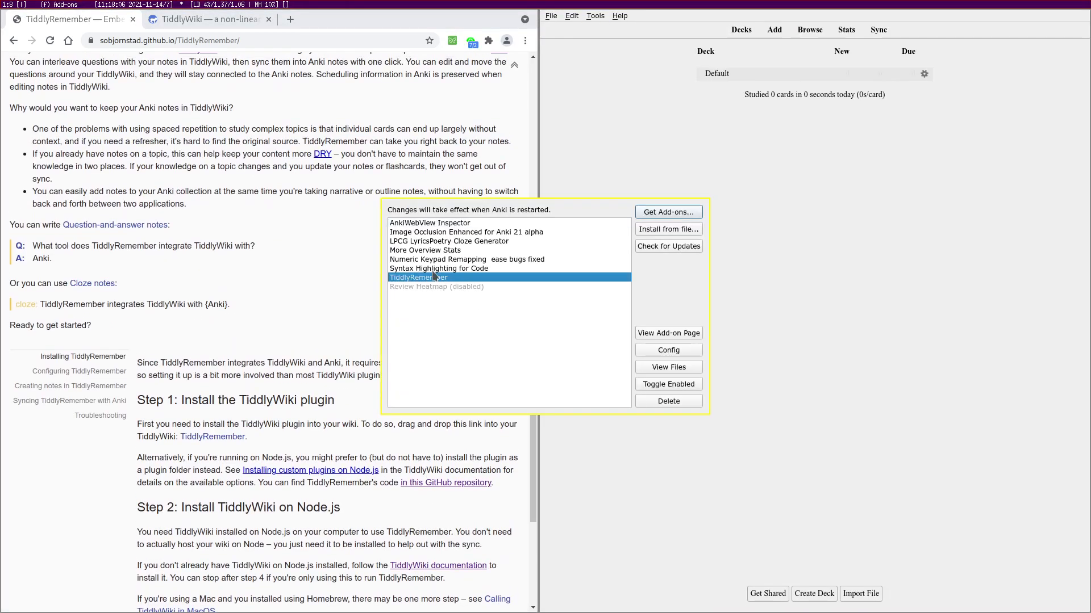
pyautogui.moveTo(459, 280); pyautogui.dragTo(698, 298)
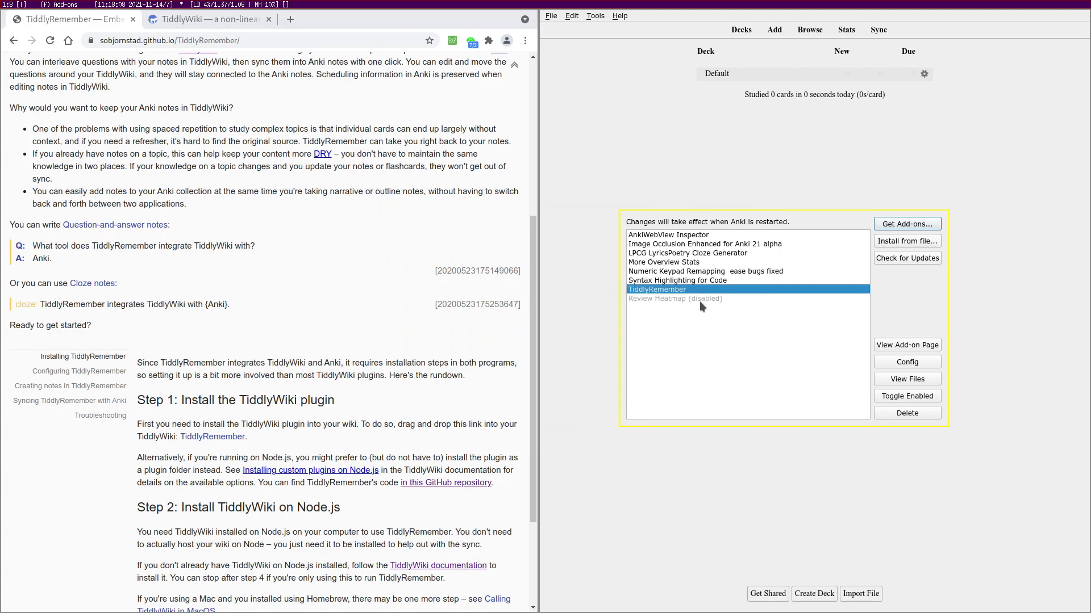
# Open the add-on configuration page of the TiddlyRemember documentation and review the global and wiki settings
pyautogui.click(92, 373)
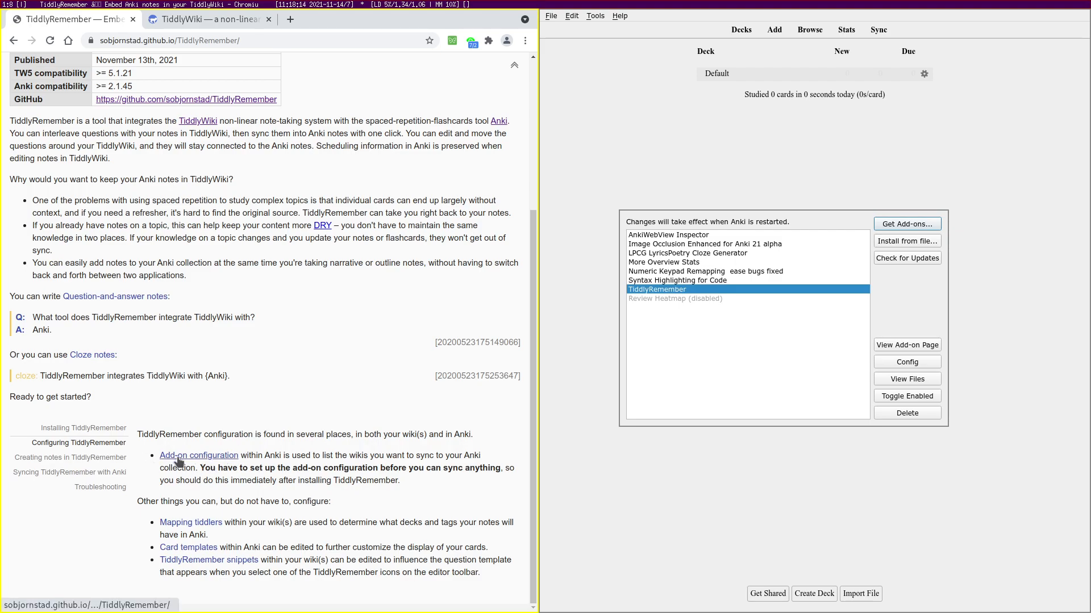
pyautogui.click(198, 457)
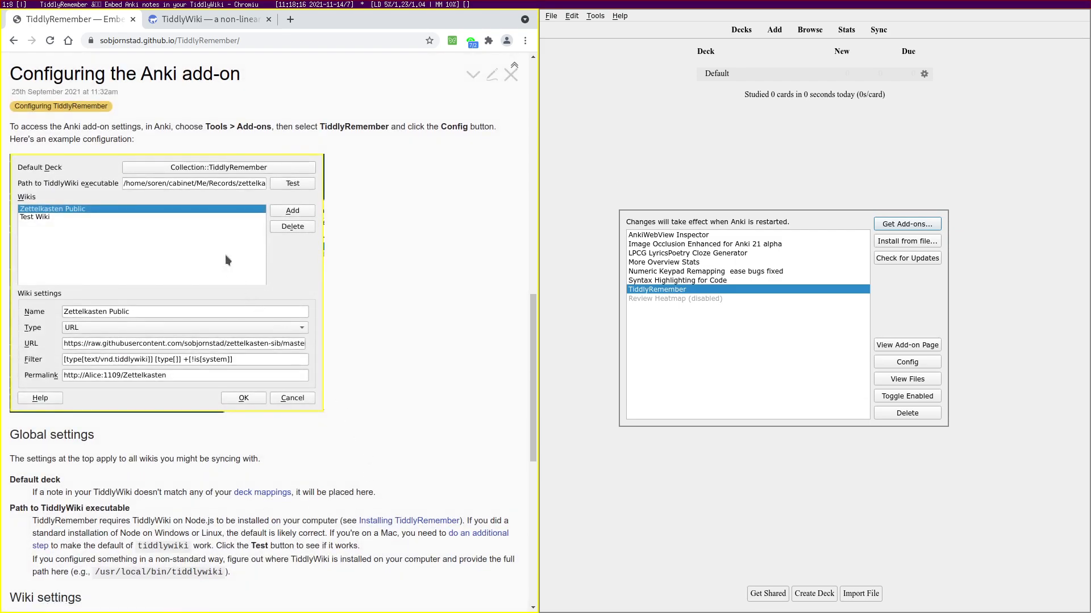
pyautogui.scroll(-8, 349, 239)
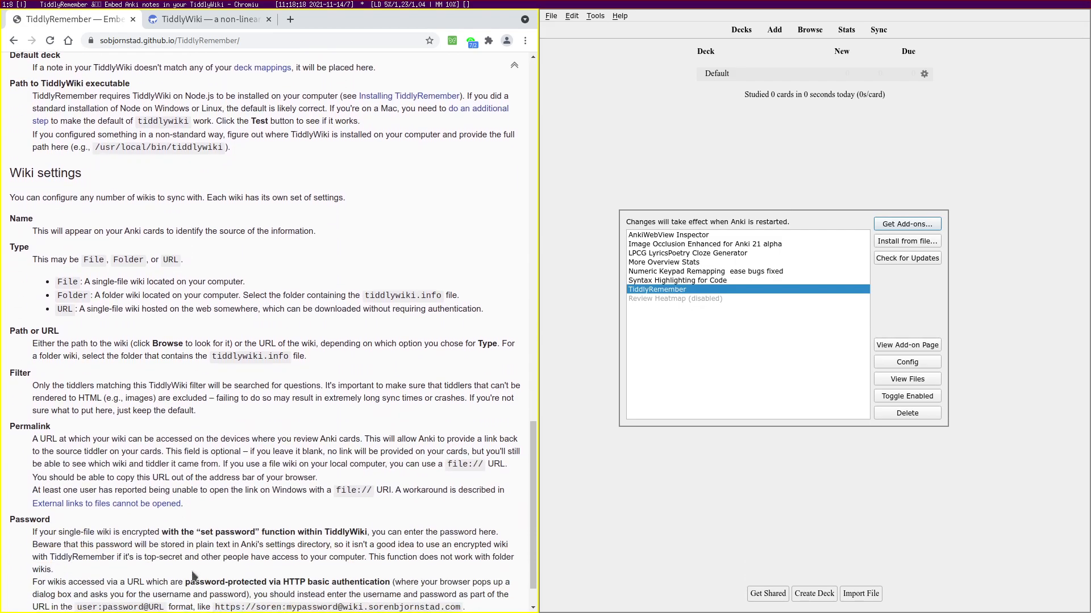
pyautogui.scroll(5, 187, 454)
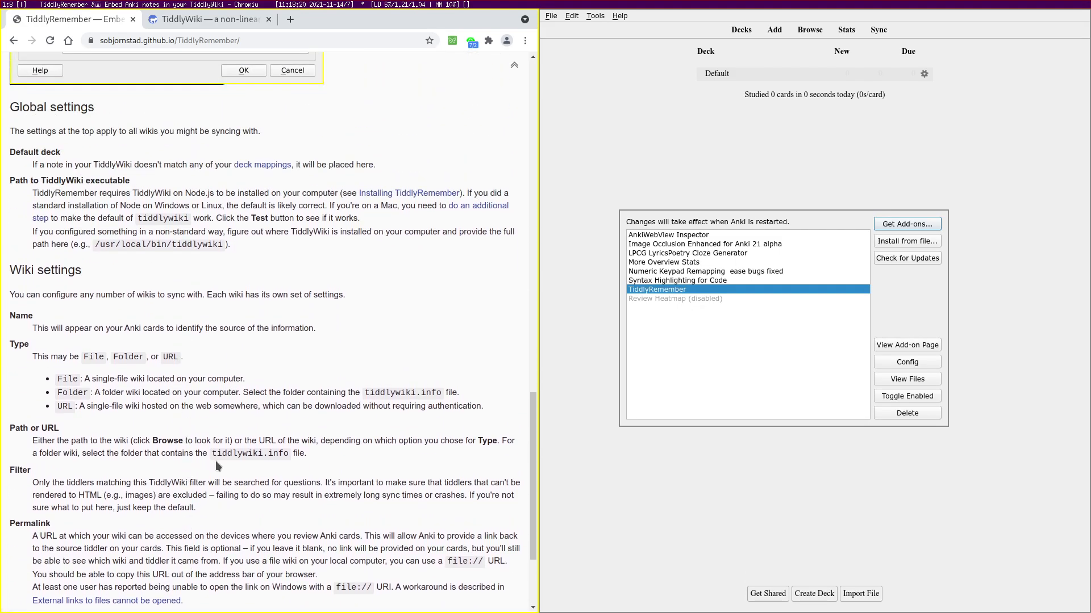
pyautogui.scroll(5, 217, 455)
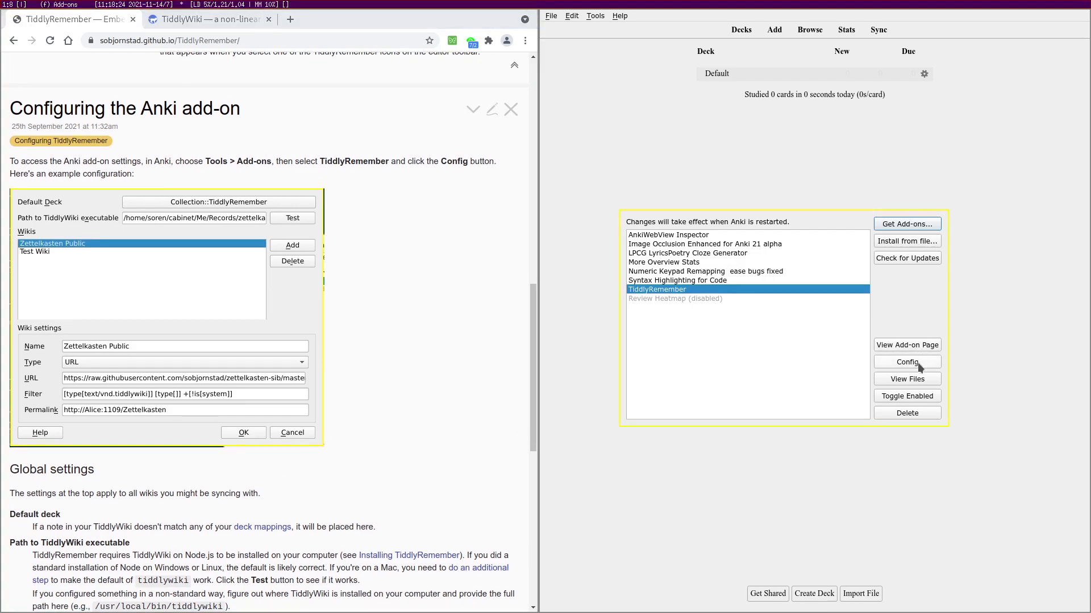
# Open the TiddlyRemember add-on's configuration and choose Default as the default deck
pyautogui.click(918, 365)
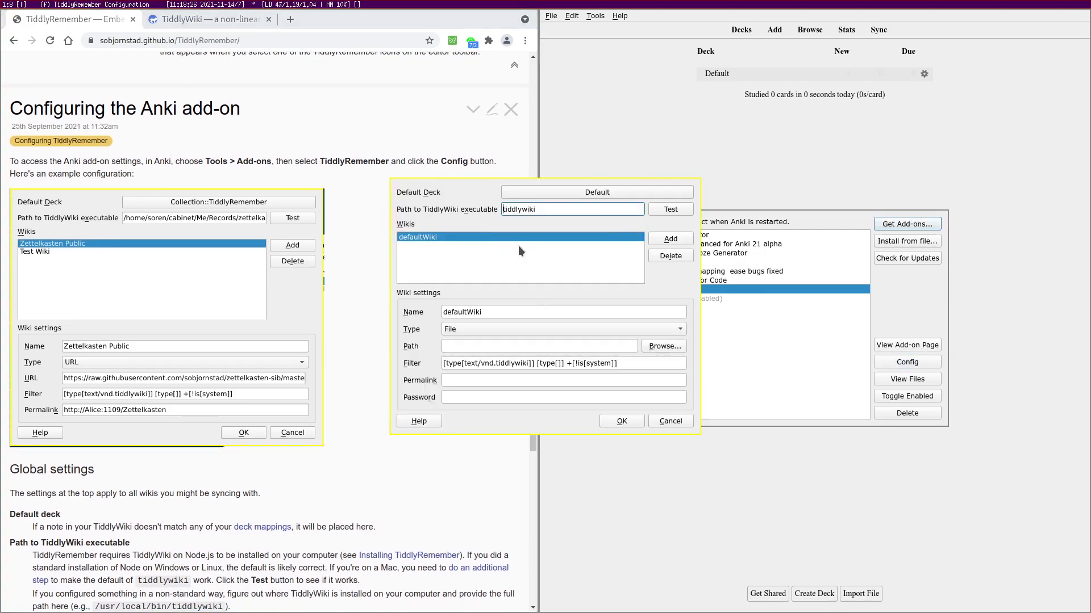
pyautogui.moveTo(486, 252); pyautogui.dragTo(658, 296)
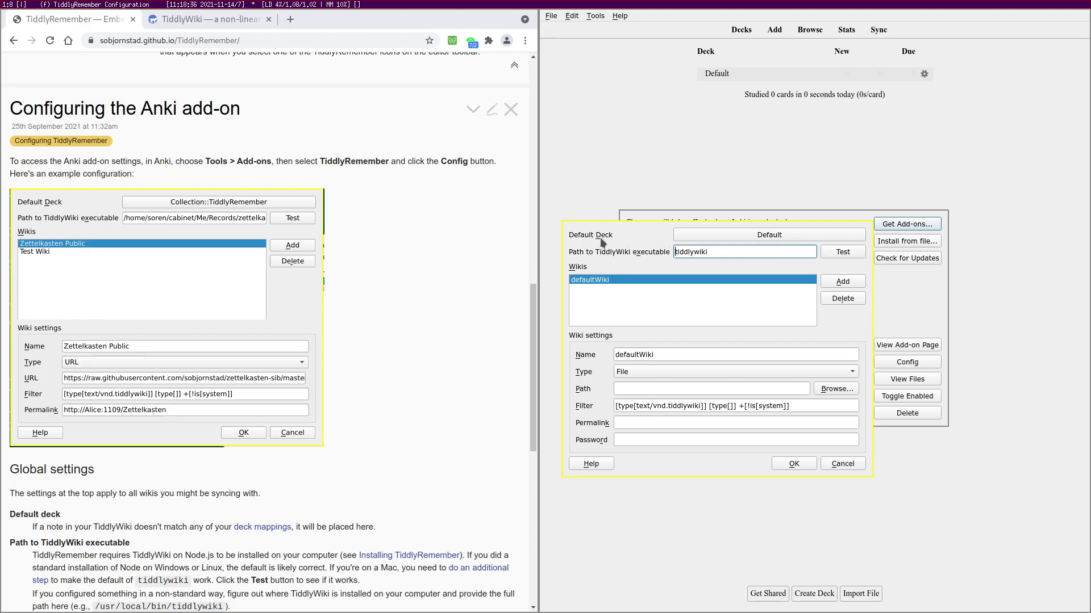
pyautogui.click(705, 232)
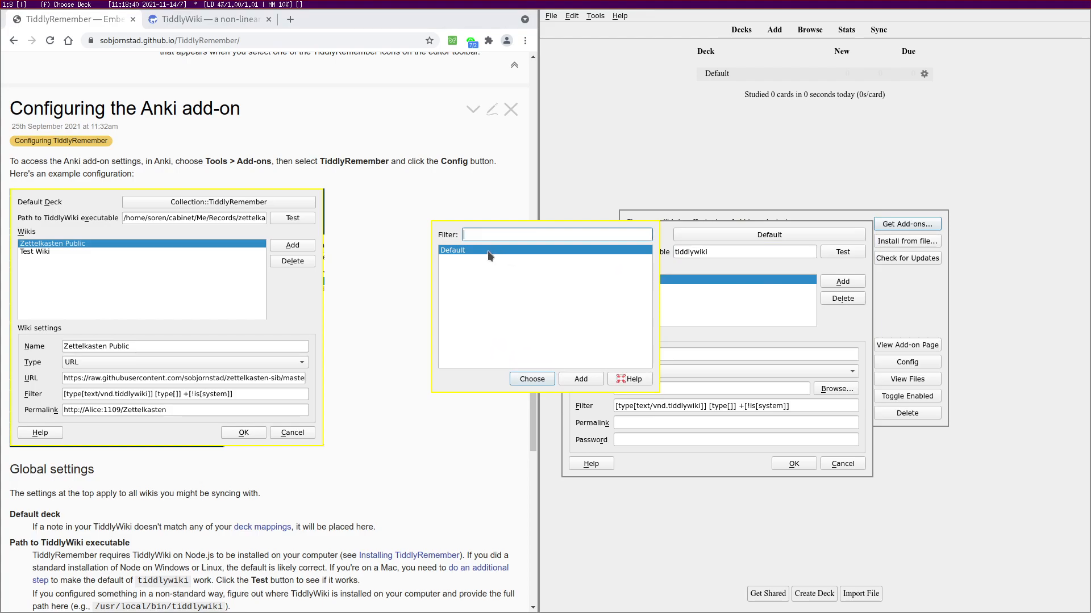
pyautogui.doubleClick(469, 253)
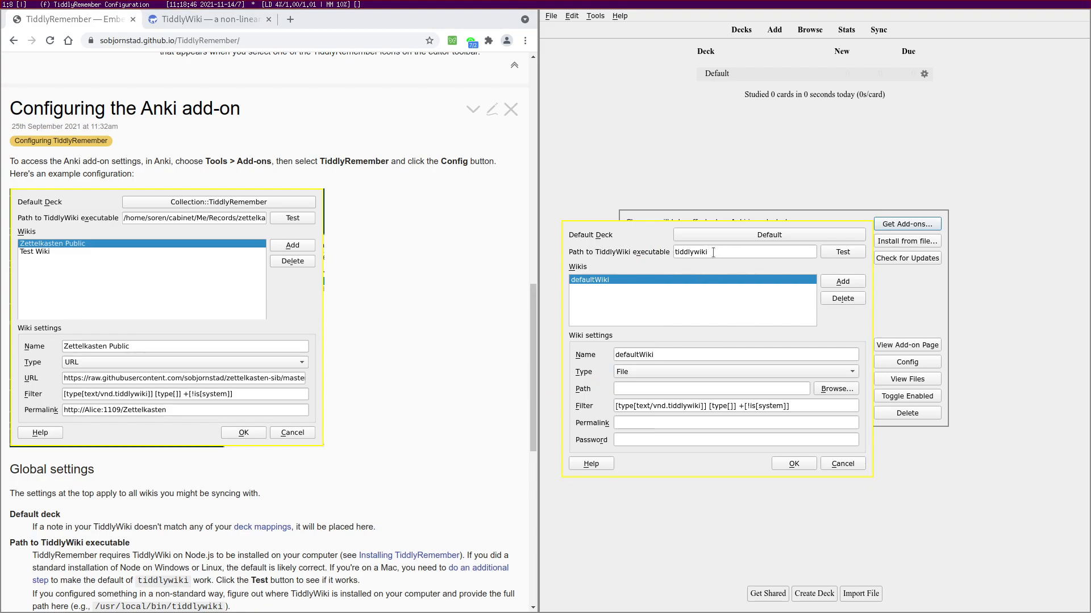
# Test the TiddlyWiki executable path and dismiss the result
pyautogui.moveTo(726, 252); pyautogui.dragTo(656, 242)
pyautogui.click(745, 255)
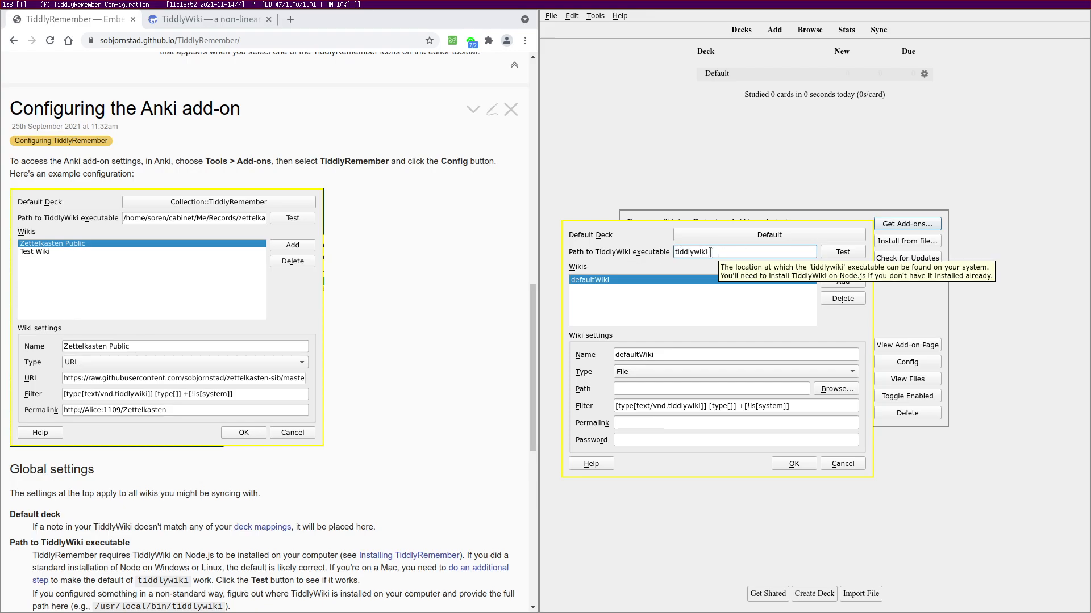
pyautogui.click(836, 252)
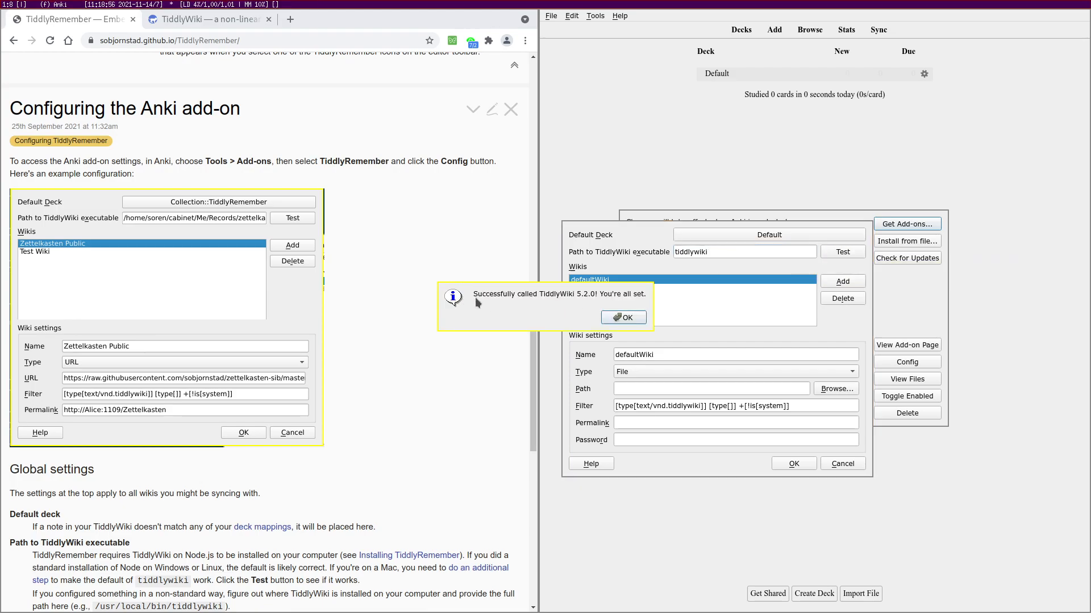
pyautogui.click(623, 318)
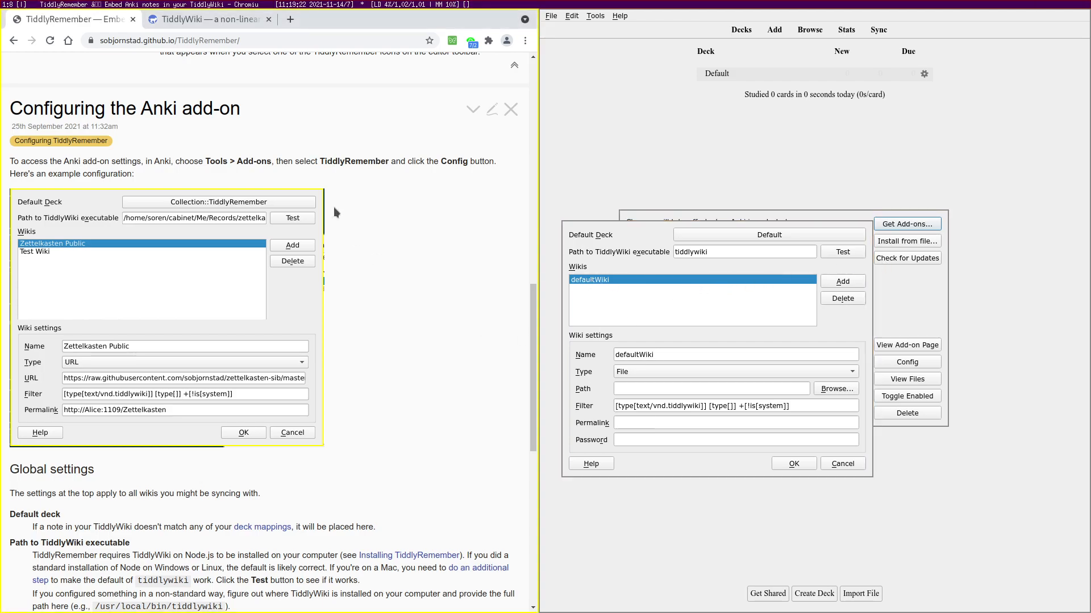
# Bring up the local tiddlywiki.html wiki in the browser, review the wiki type options in the add-on configuration and keep File
pyautogui.click(151, 21)
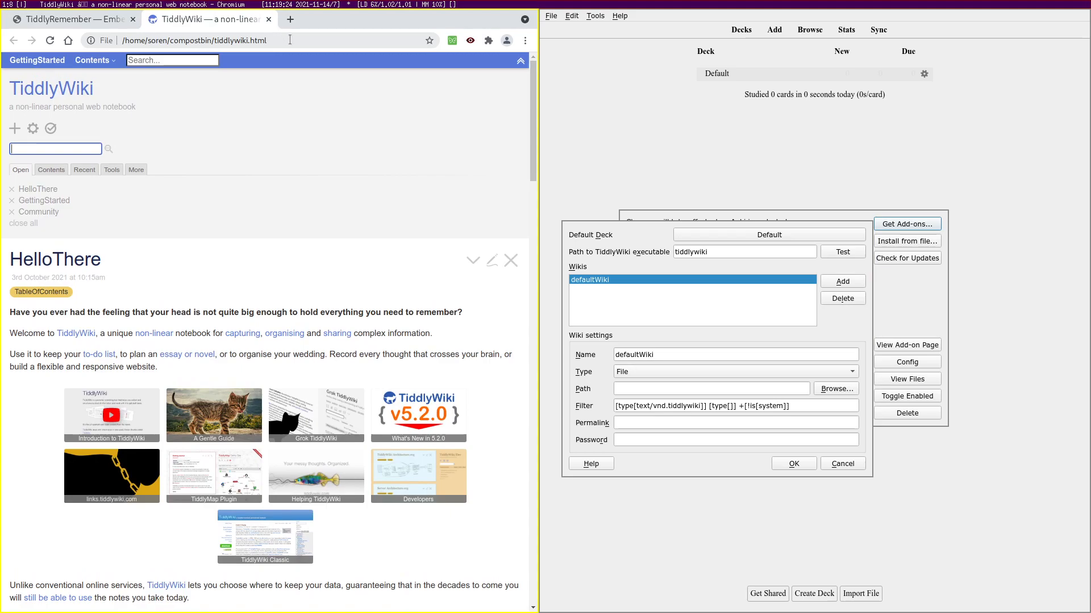
pyautogui.click(663, 372)
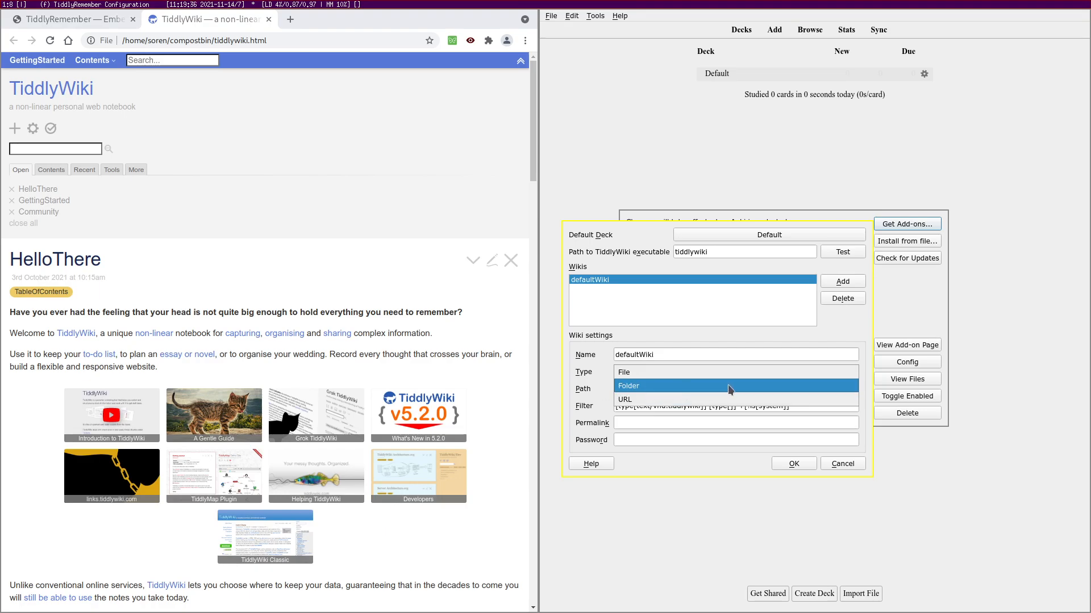
pyautogui.click(772, 371)
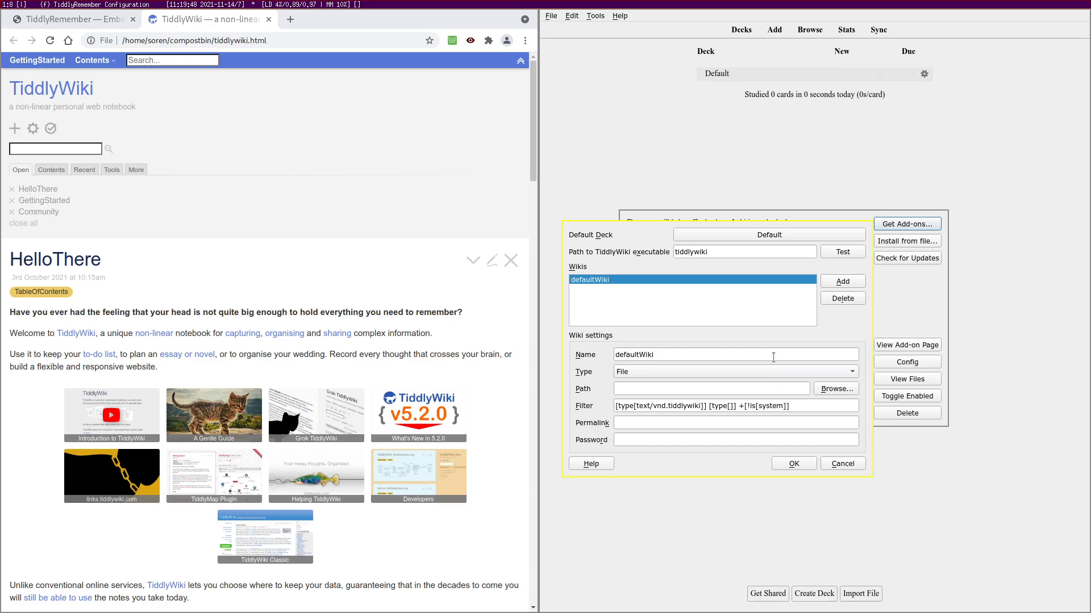
pyautogui.click(644, 372)
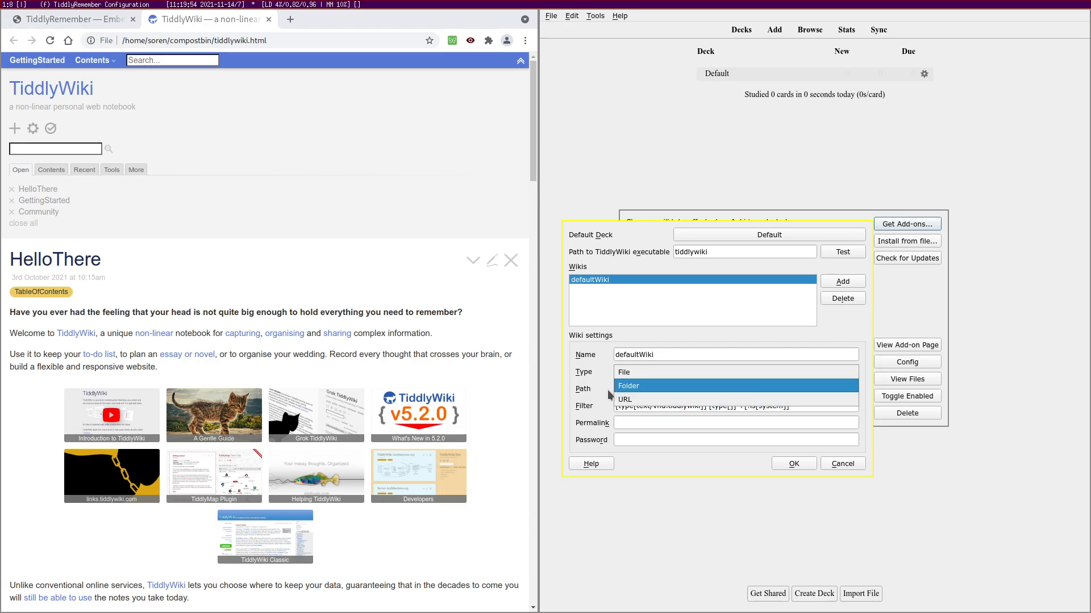
pyautogui.click(584, 379)
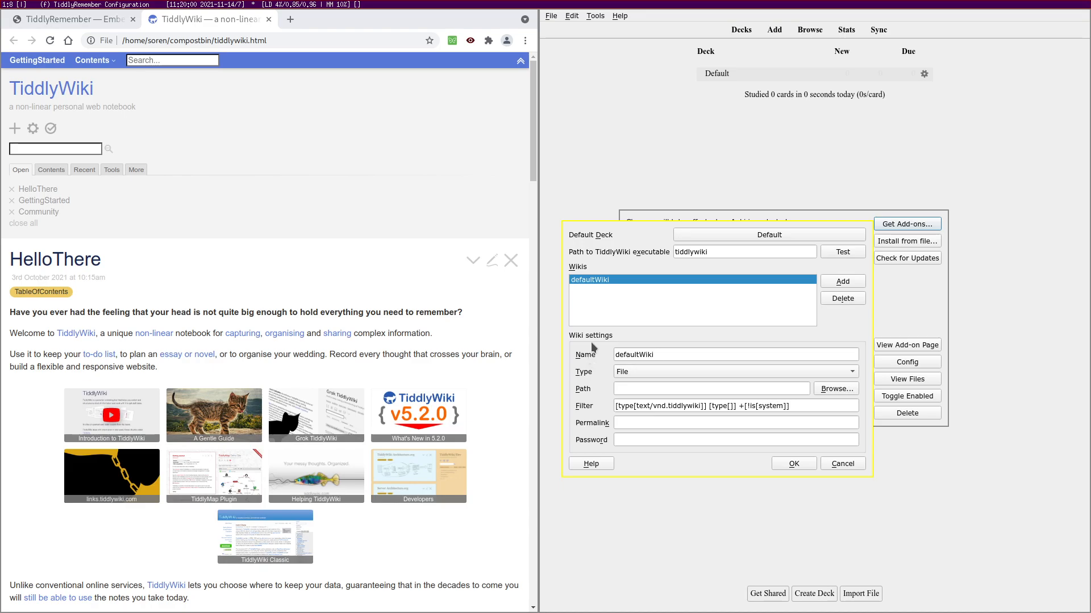
# Set defaultWiki's path to tiddlywiki.html in the compostbin folder
pyautogui.click(834, 391)
pyautogui.click(660, 204)
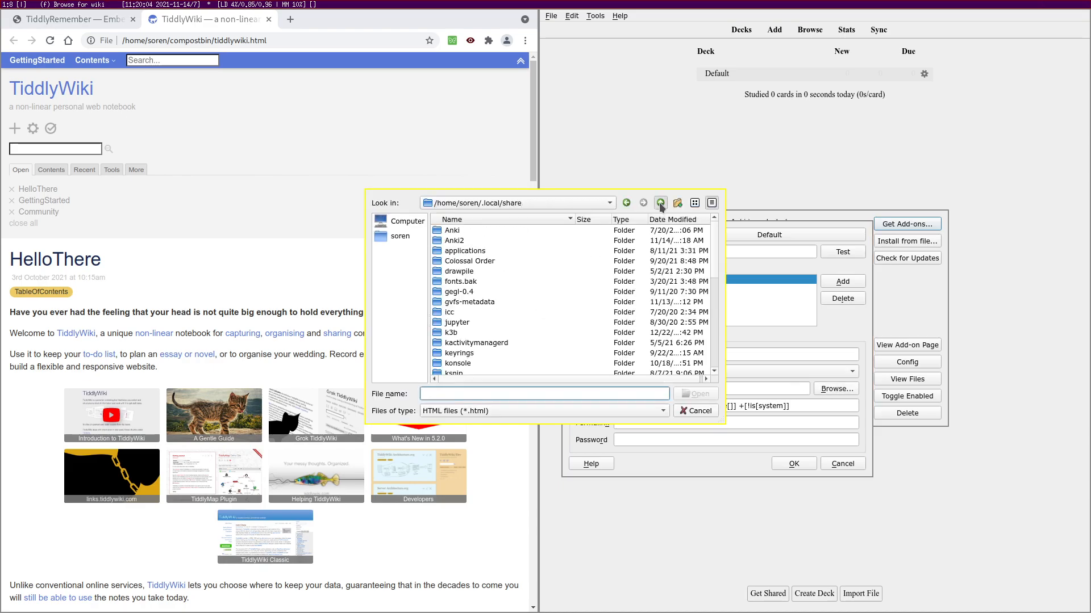
pyautogui.doubleClick(660, 203)
pyautogui.doubleClick(453, 252)
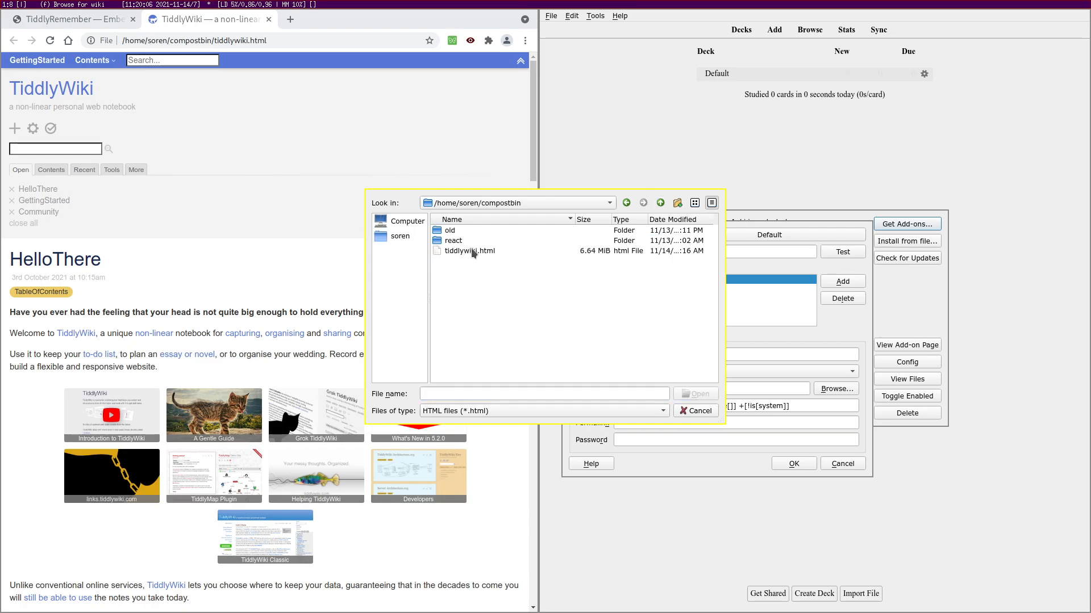
pyautogui.doubleClick(469, 251)
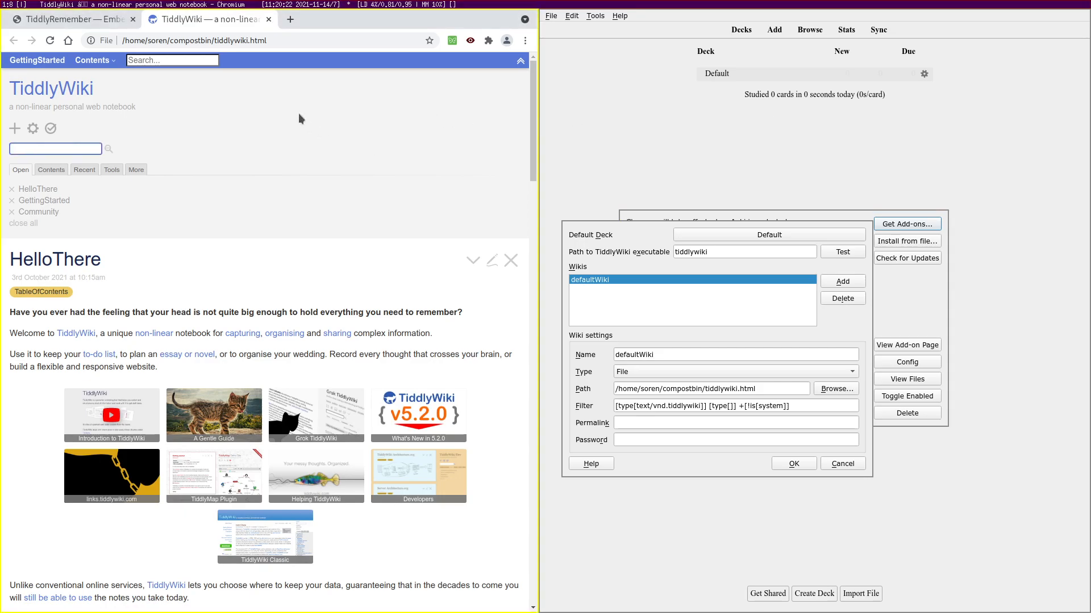
# Copy the local wiki's file:// URL from the browser into defaultWiki's Permalink setting
pyautogui.click(227, 42)
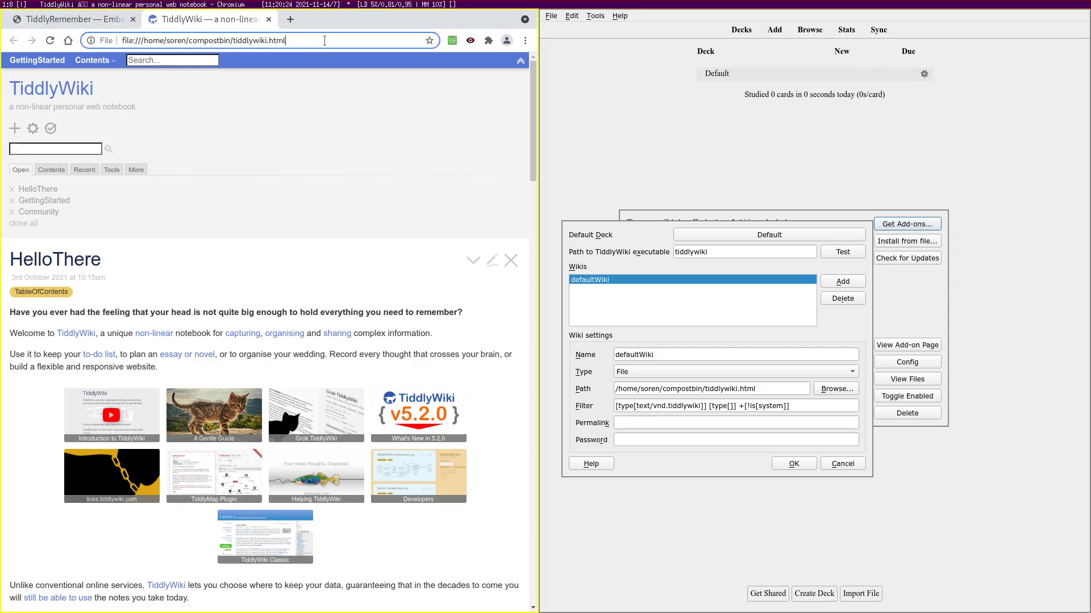
pyautogui.rightClick(225, 44)
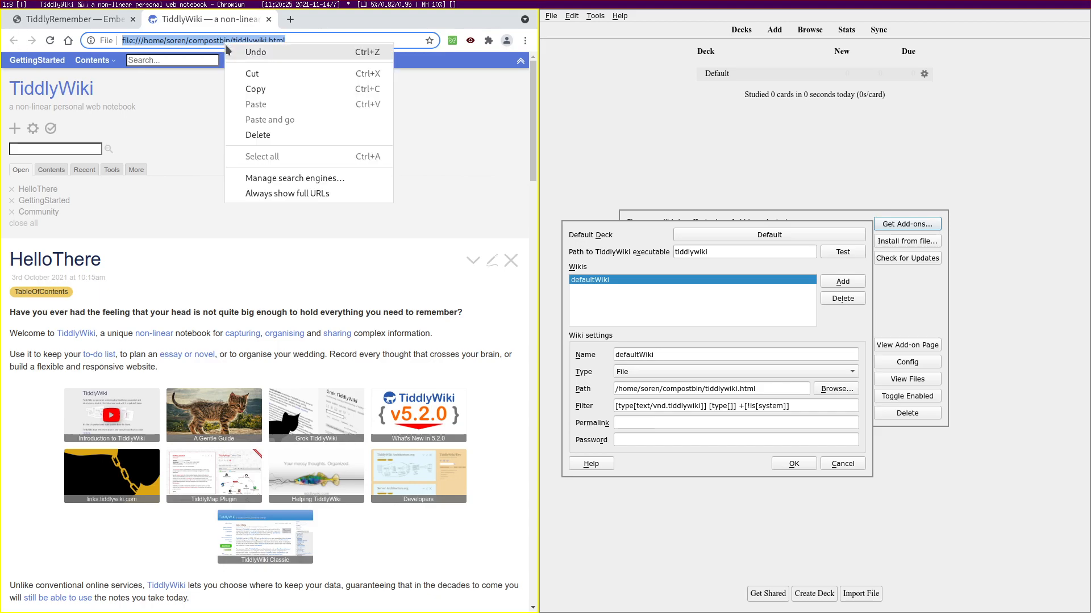
pyautogui.click(273, 91)
pyautogui.click(663, 423)
pyautogui.hotkey('ctrl', 'v')
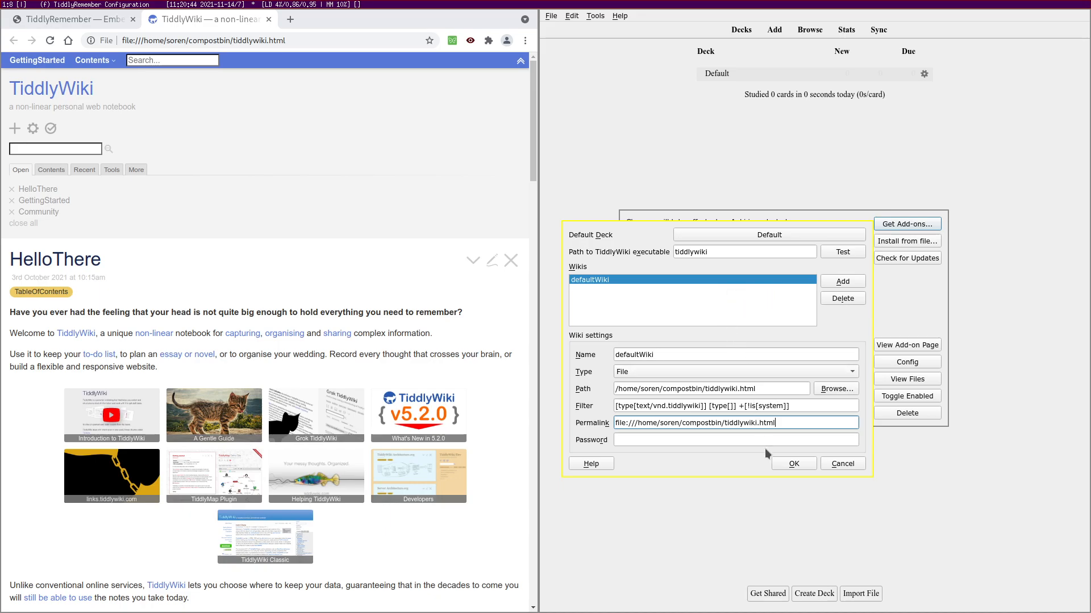
# Rename defaultWiki as TiddlyWiki Docs, save the TiddlyRemember configuration and close the add-ons window
pyautogui.moveTo(662, 356); pyautogui.dragTo(589, 355)
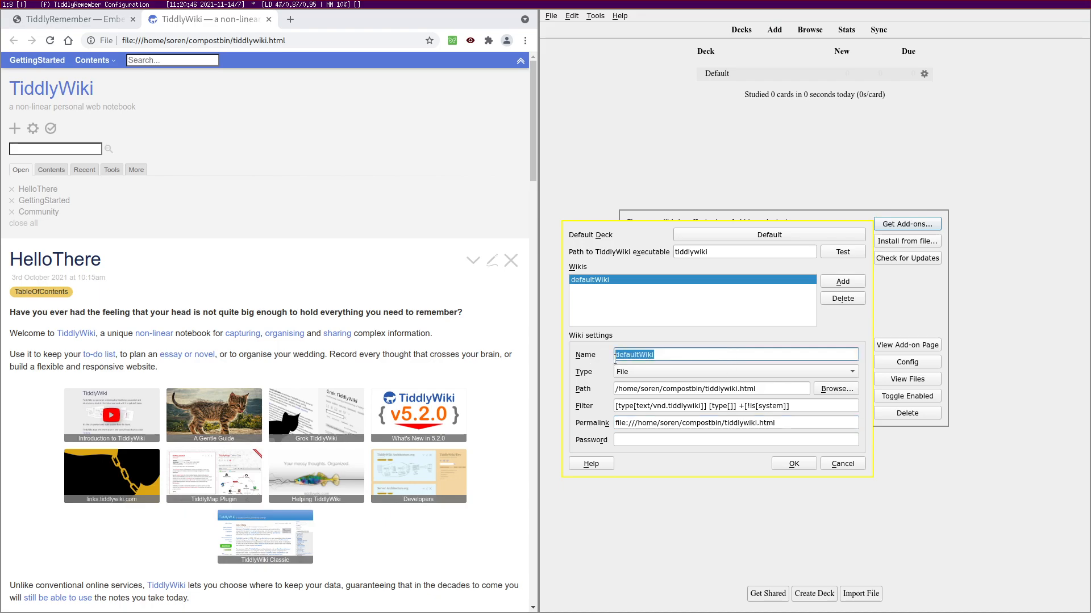
pyautogui.write('TiddlyWiki Docs')
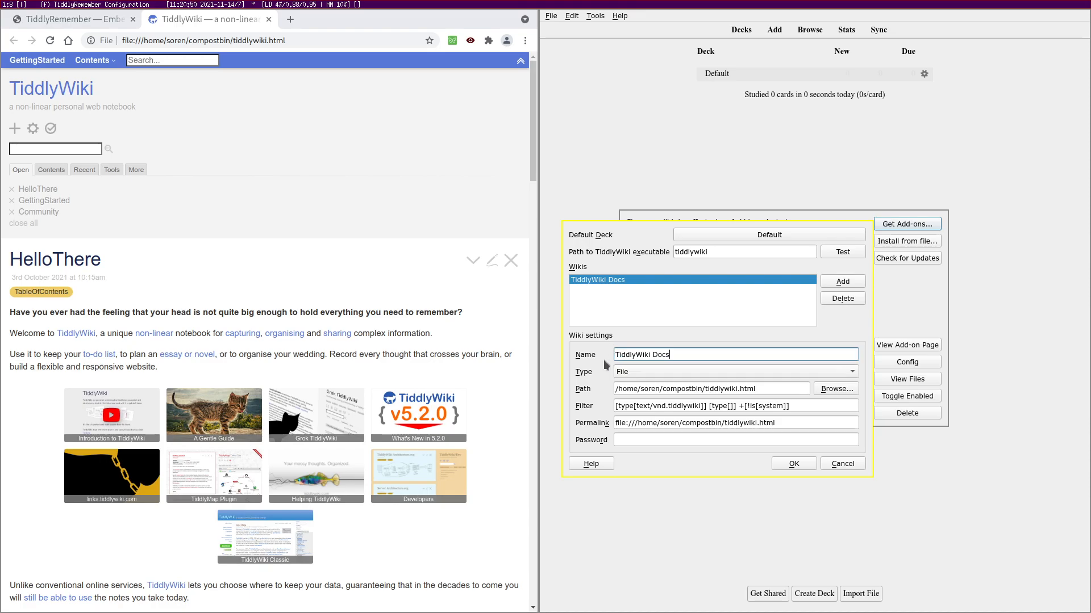
pyautogui.click(794, 463)
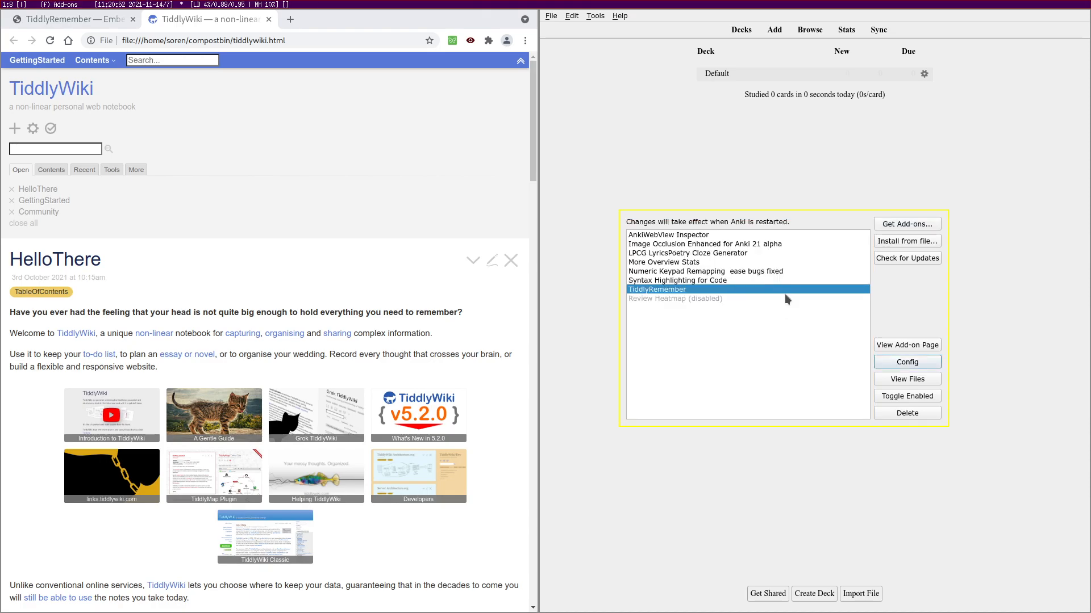
pyautogui.press('Escape')
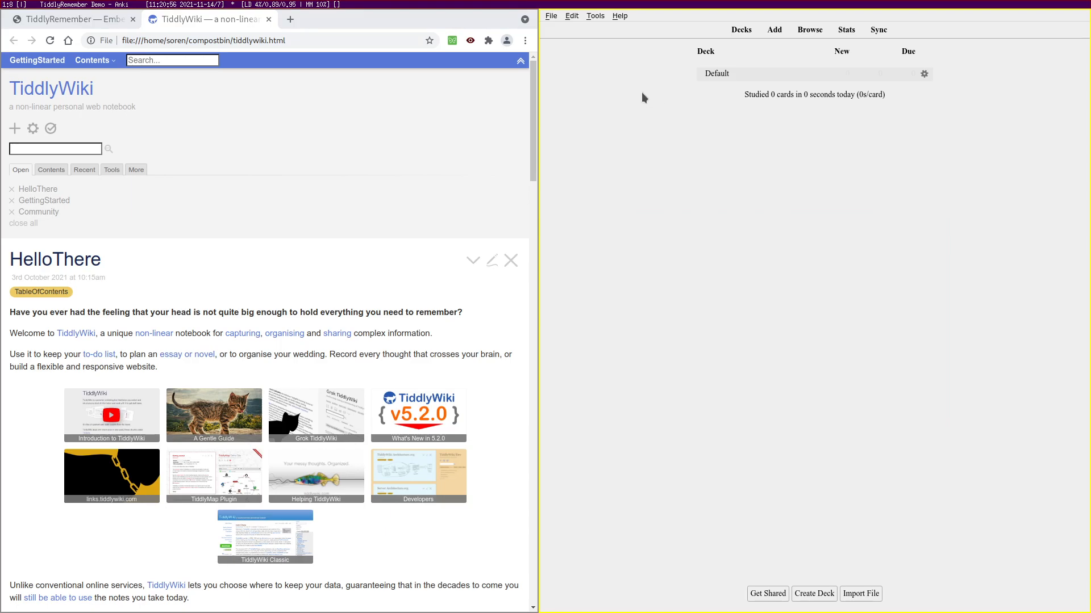
# Try to sync Anki's collection from TiddlyWiki and dismiss the message
pyautogui.click(597, 16)
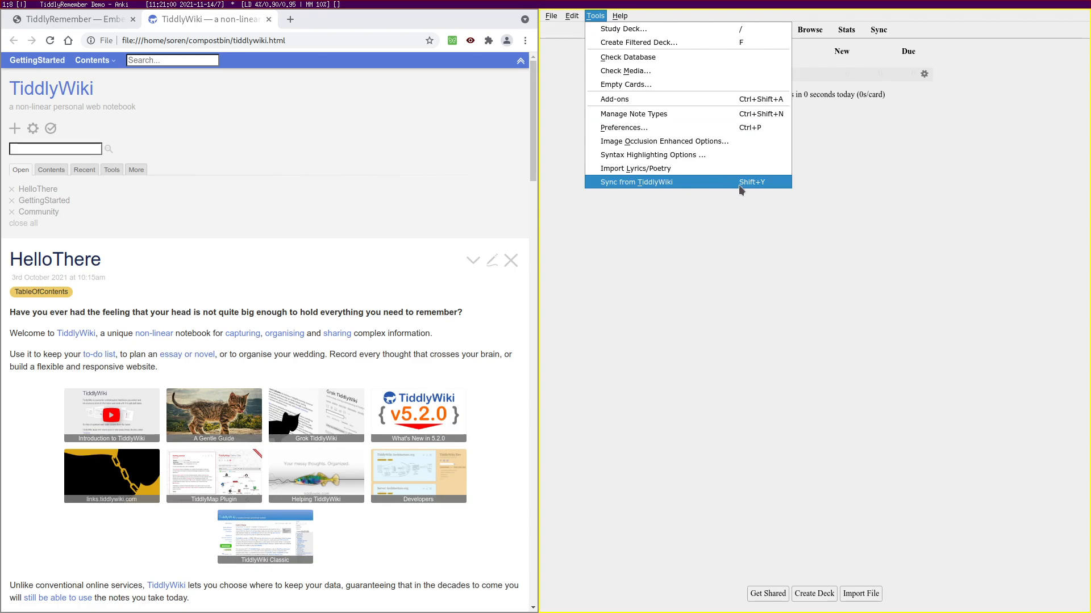
pyautogui.click(707, 184)
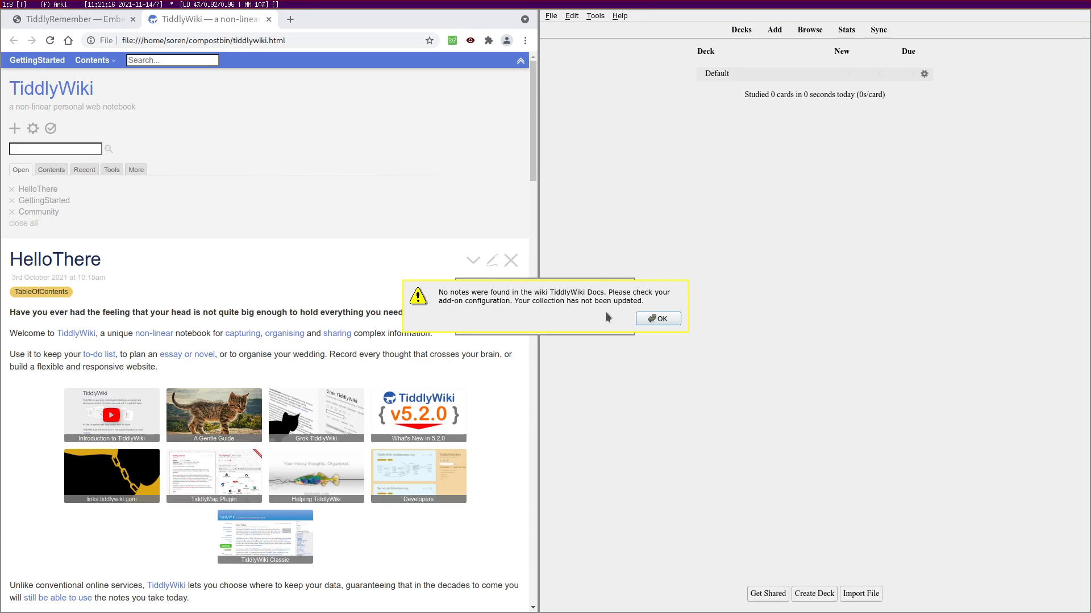
pyautogui.click(657, 319)
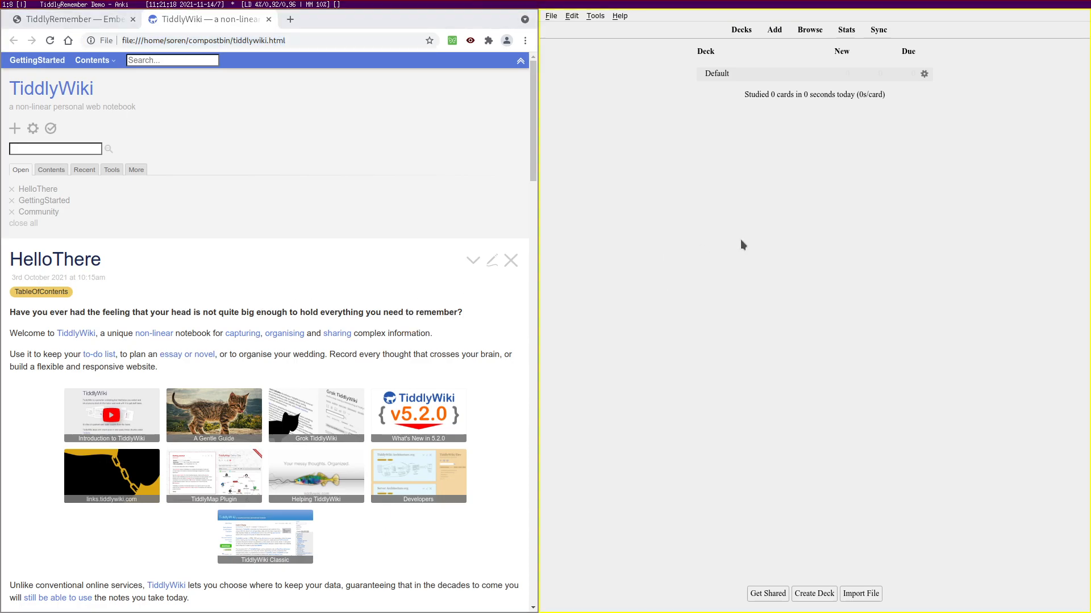
# Search the local wiki for "philo" and open the Philosophy of Tiddlers tiddler
pyautogui.click(84, 149)
pyautogui.write('philo')
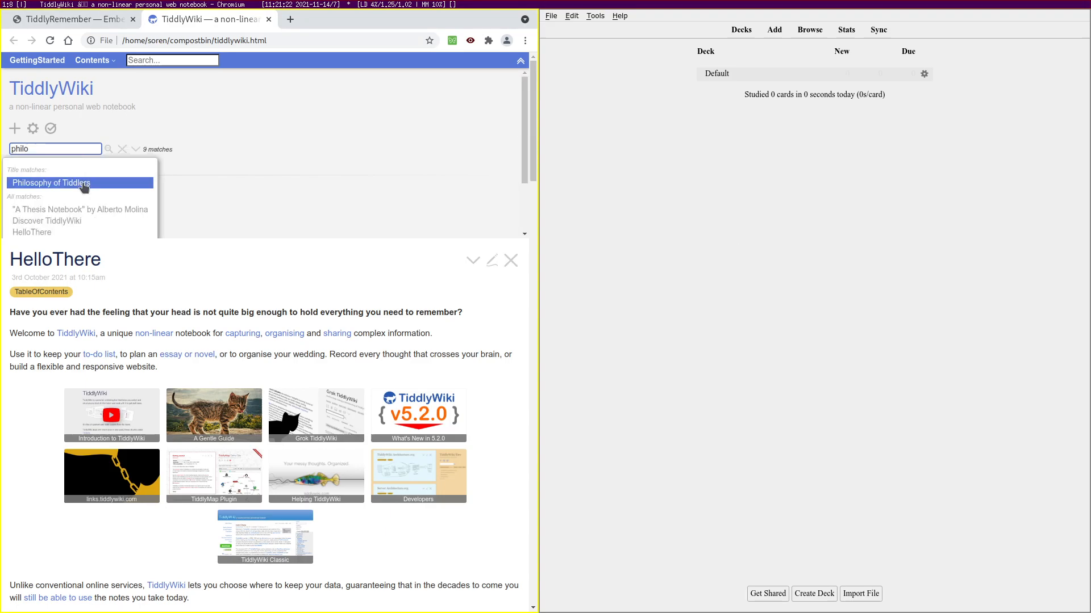
pyautogui.click(80, 183)
pyautogui.scroll(1, 376, 248)
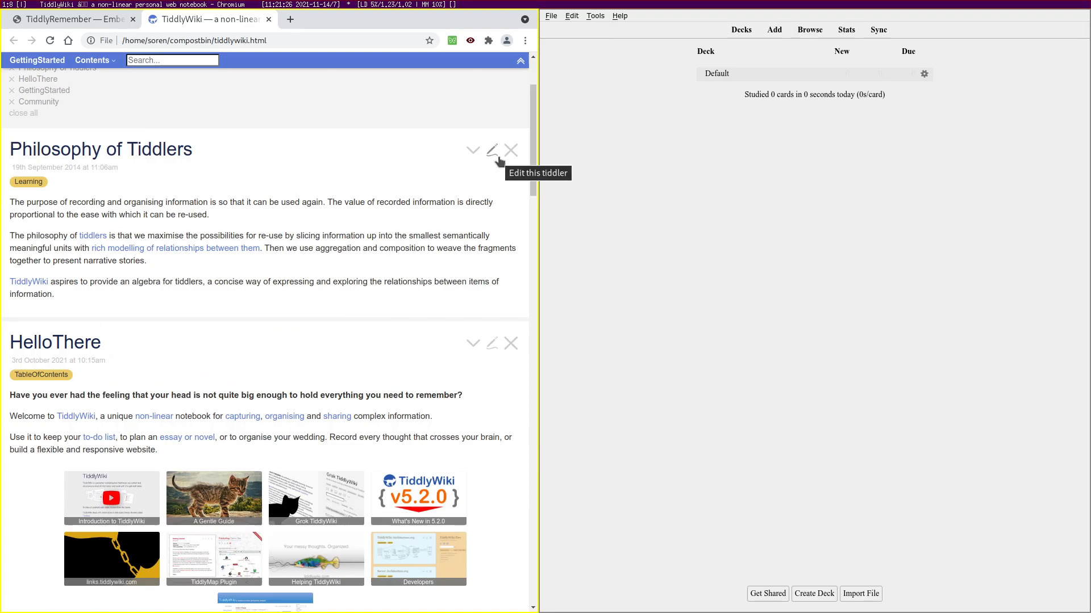
# Widen the browser window beside Anki and bring the Philosophy of Tiddlers tiddler into view
pyautogui.press('super+l')
pyautogui.press('super+l')
pyautogui.press('super+l')
pyautogui.press('super+l')
pyautogui.press('super+l')
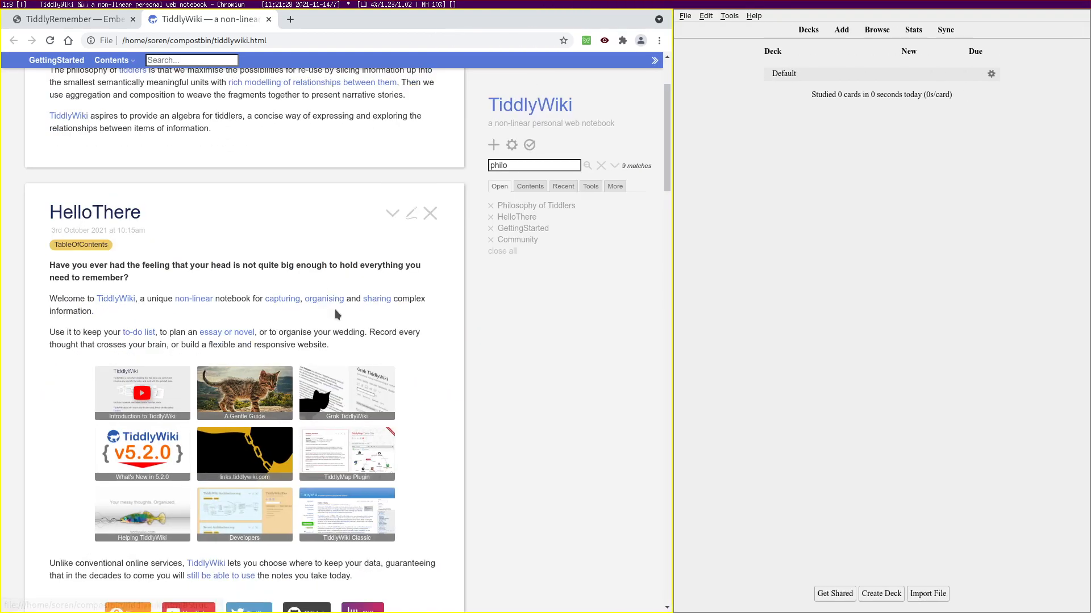
pyautogui.scroll(1, 319, 259)
pyautogui.scroll(2, 324, 256)
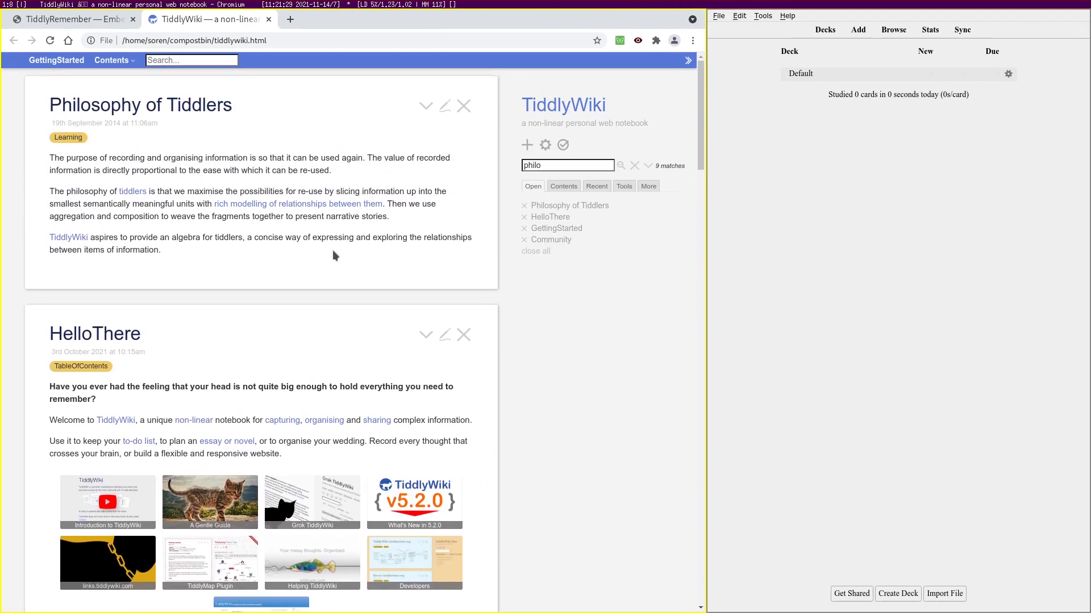
# Edit the Philosophy of Tiddlers tiddler and insert a question-and-answer rememberq template below its last paragraph
pyautogui.click(445, 109)
pyautogui.click(276, 338)
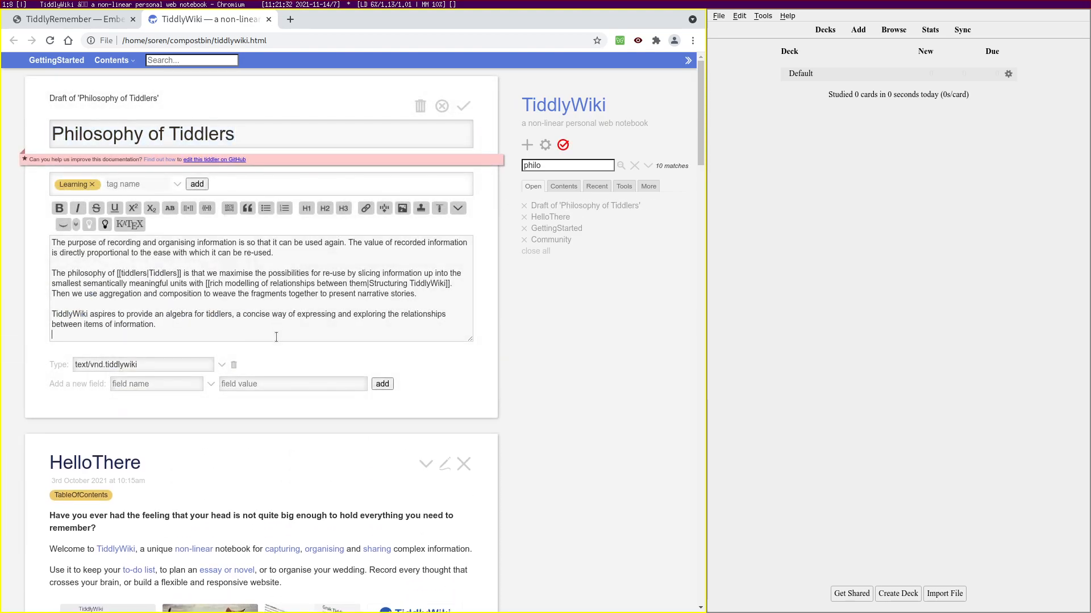
pyautogui.press('Return')
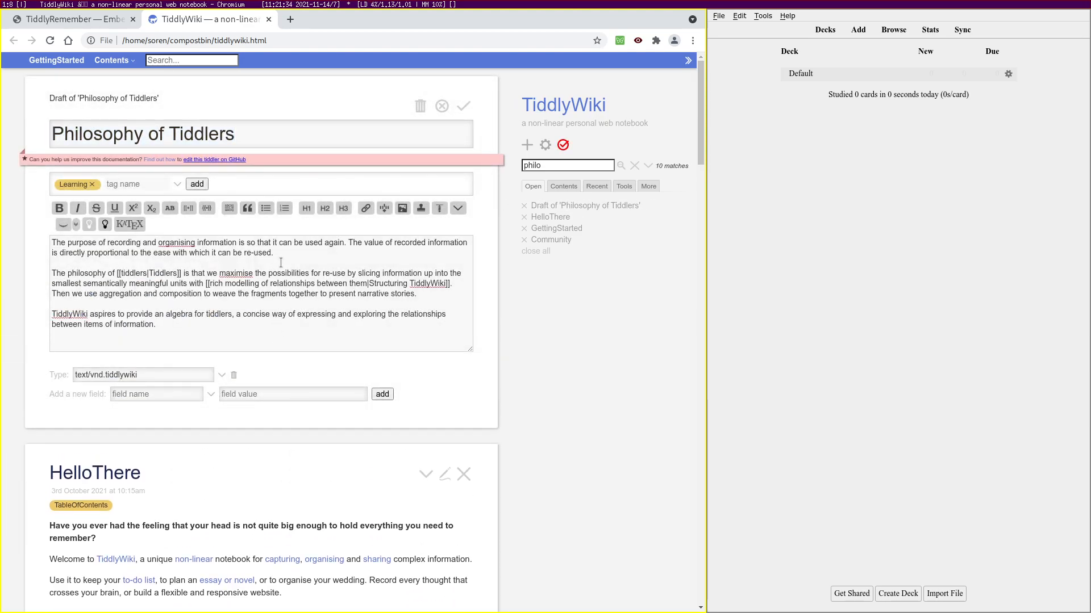
pyautogui.moveTo(347, 243); pyautogui.dragTo(52, 238)
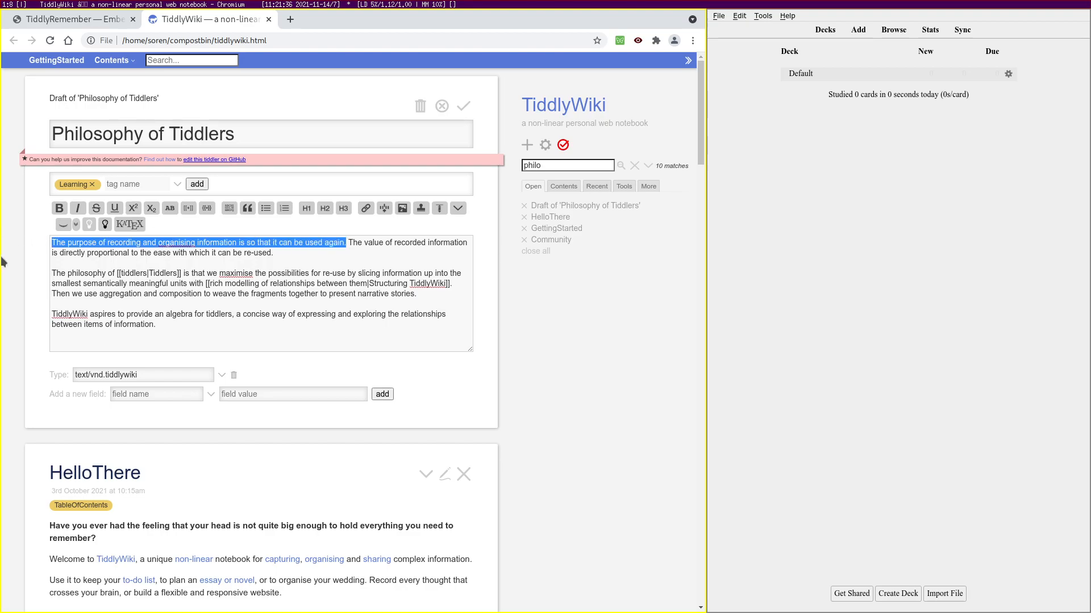
pyautogui.click(183, 349)
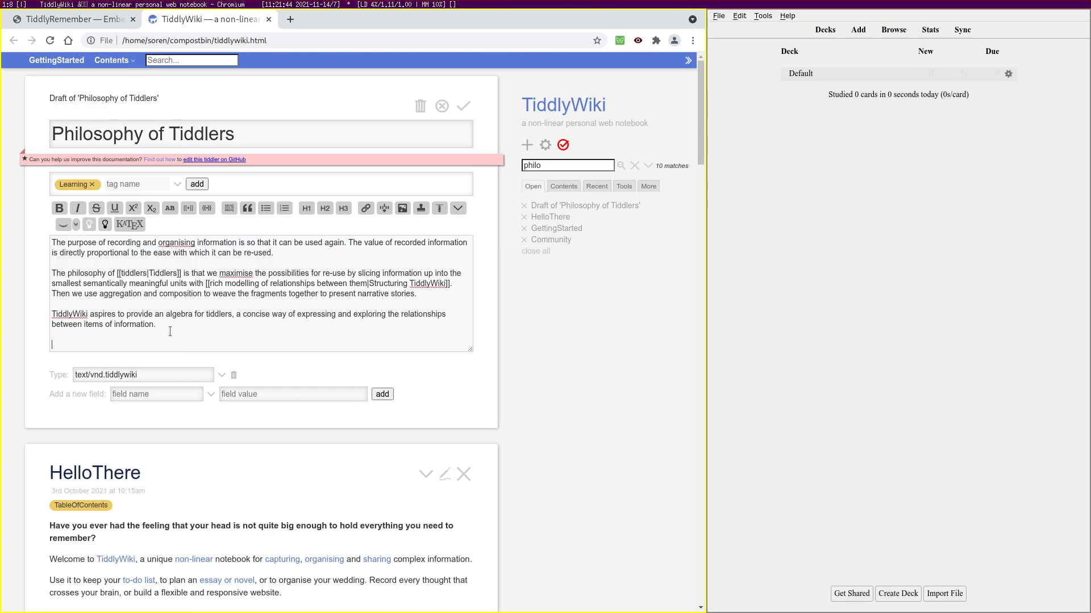
pyautogui.click(88, 224)
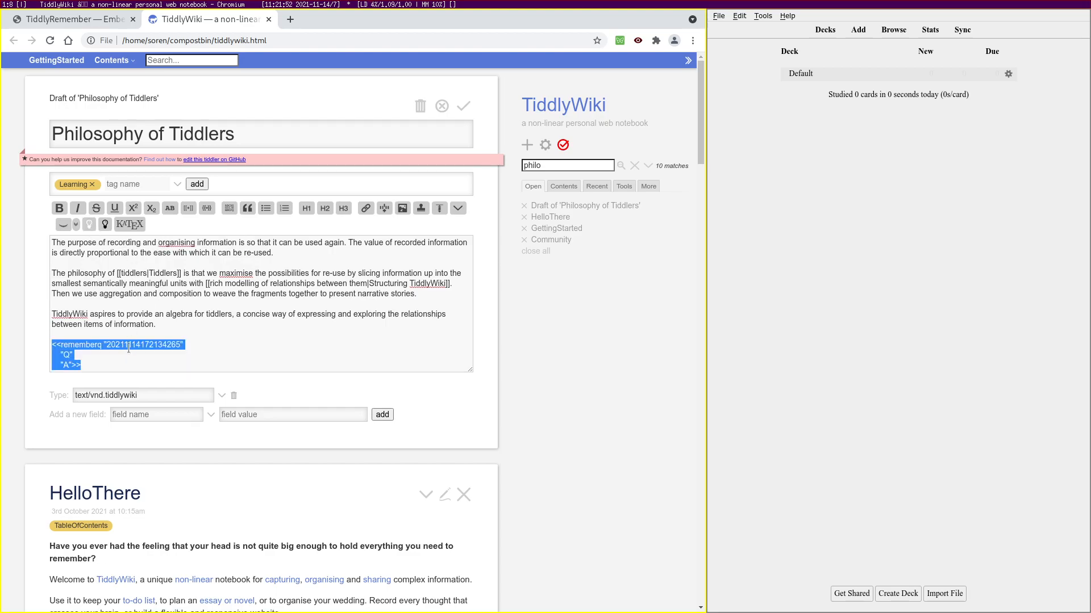
pyautogui.doubleClick(64, 345)
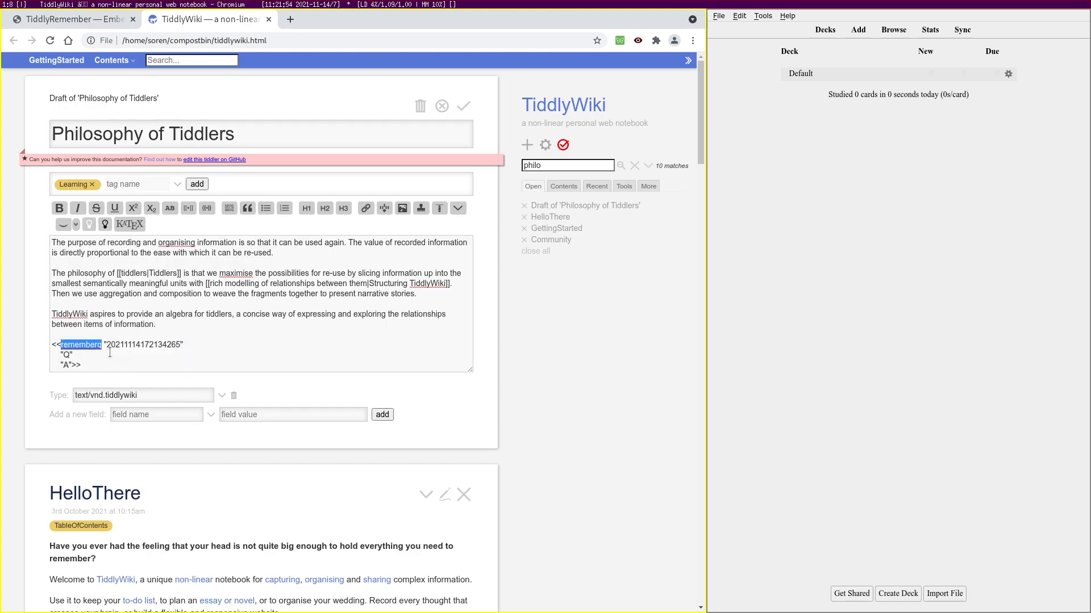
pyautogui.click(67, 364)
pyautogui.moveTo(100, 345); pyautogui.dragTo(184, 345)
pyautogui.click(184, 345)
# Insert two more question-and-answer templates below the first one and compare the generated IDs
pyautogui.press('Return')
pyautogui.press('Return')
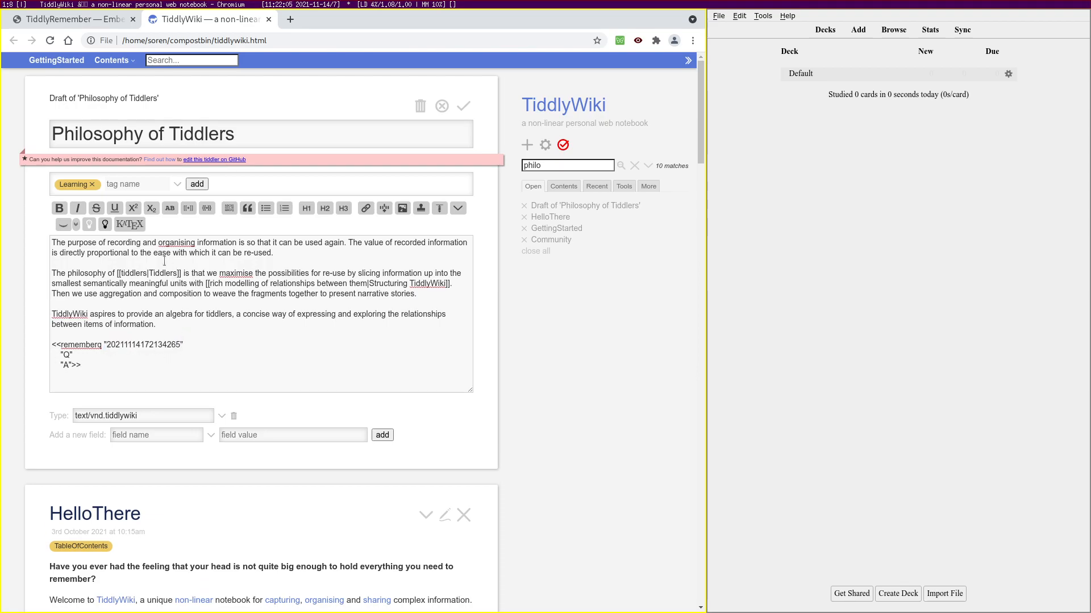
pyautogui.click(89, 225)
pyautogui.click(192, 382)
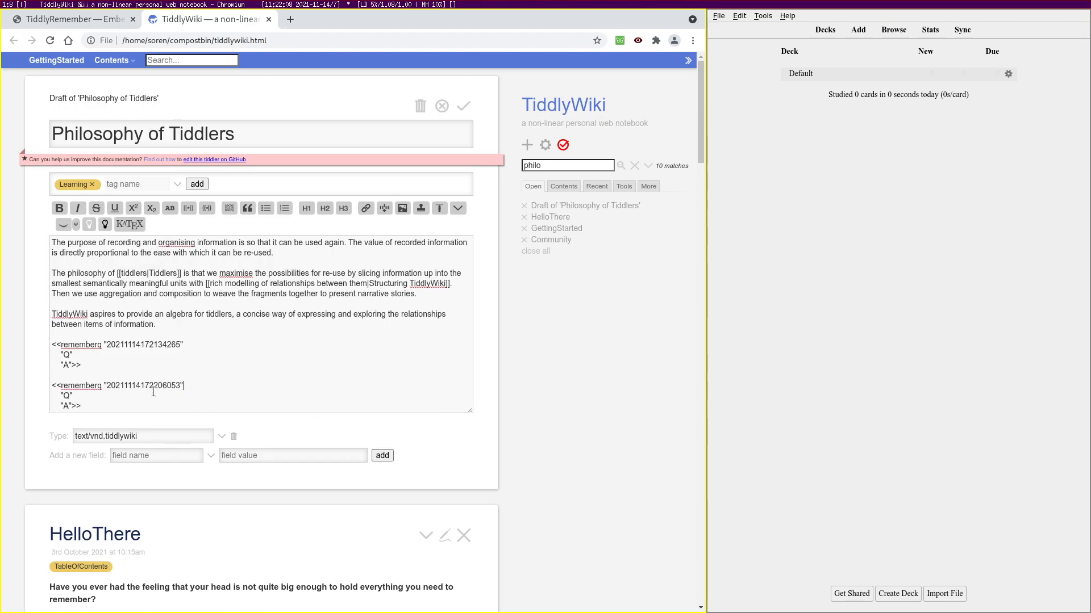
pyautogui.moveTo(152, 384); pyautogui.dragTo(181, 387)
pyautogui.moveTo(89, 364); pyautogui.dragTo(51, 348)
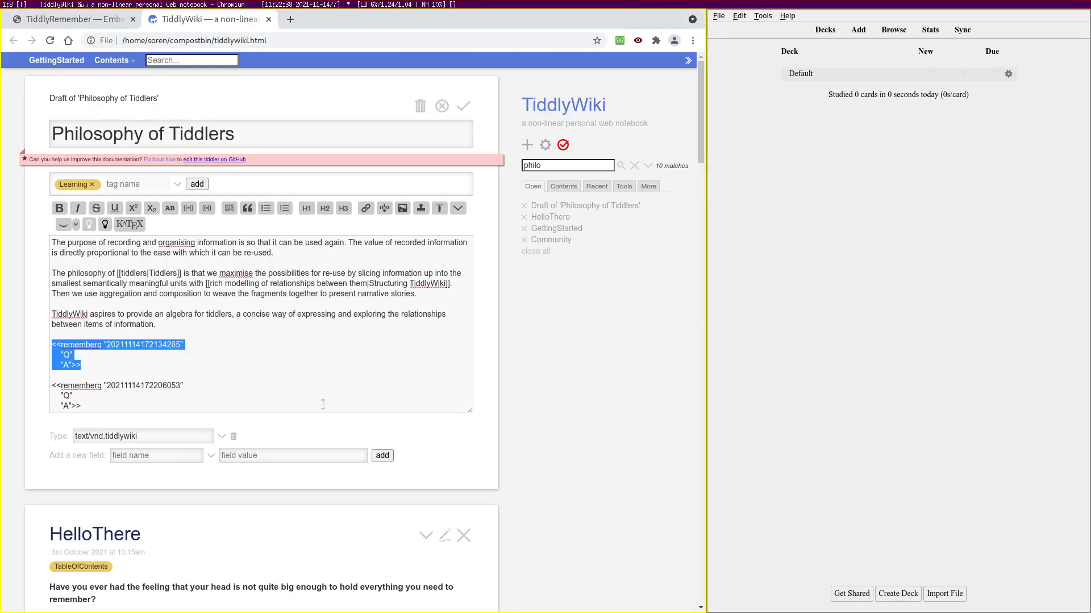
pyautogui.click(163, 410)
pyautogui.press('Return')
pyautogui.press('Return')
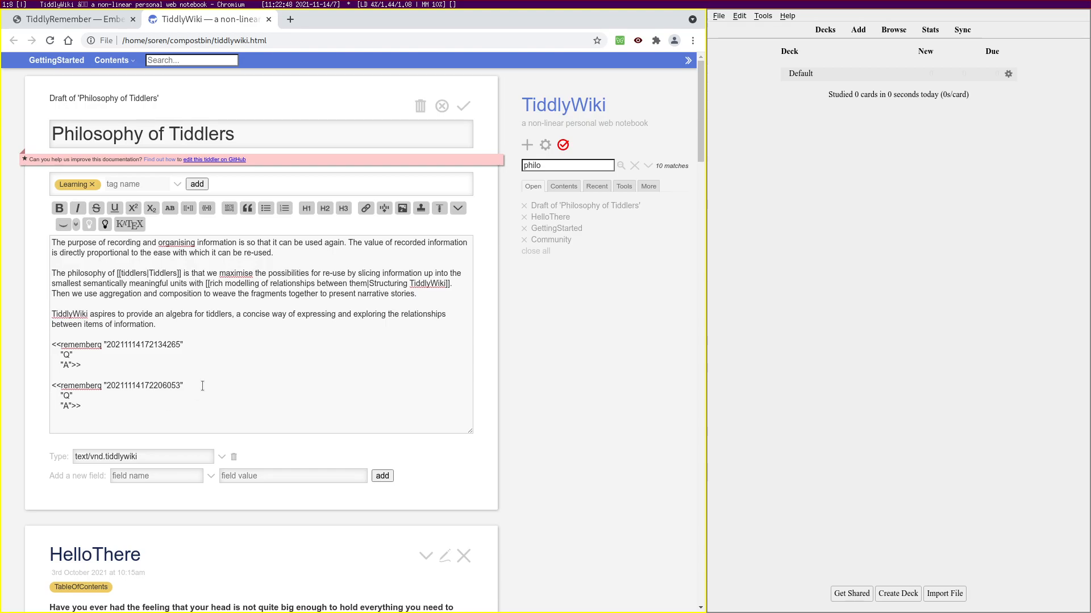
pyautogui.click(89, 224)
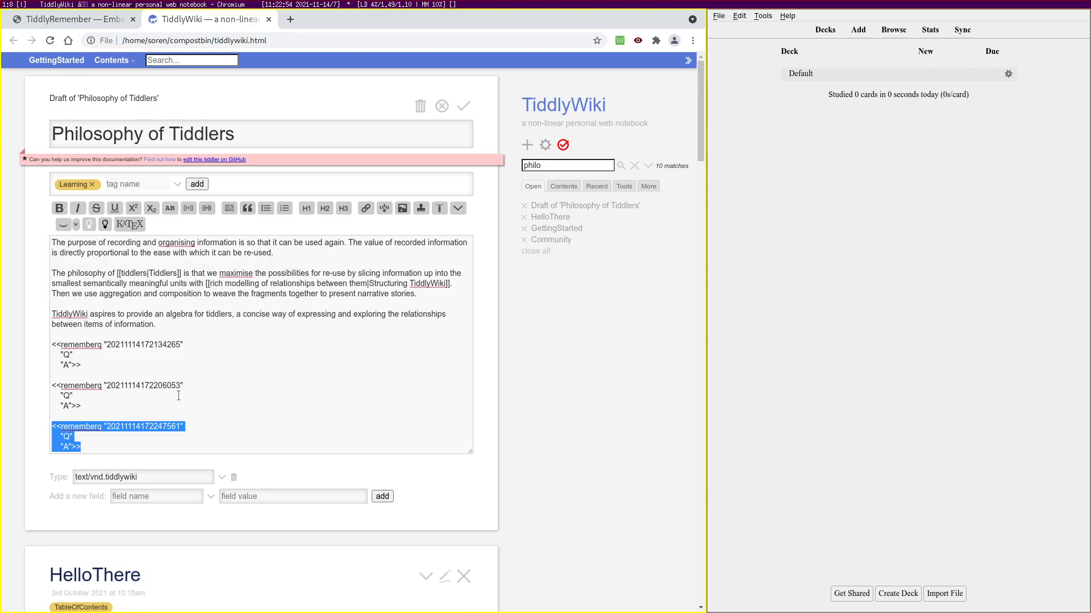
pyautogui.click(138, 448)
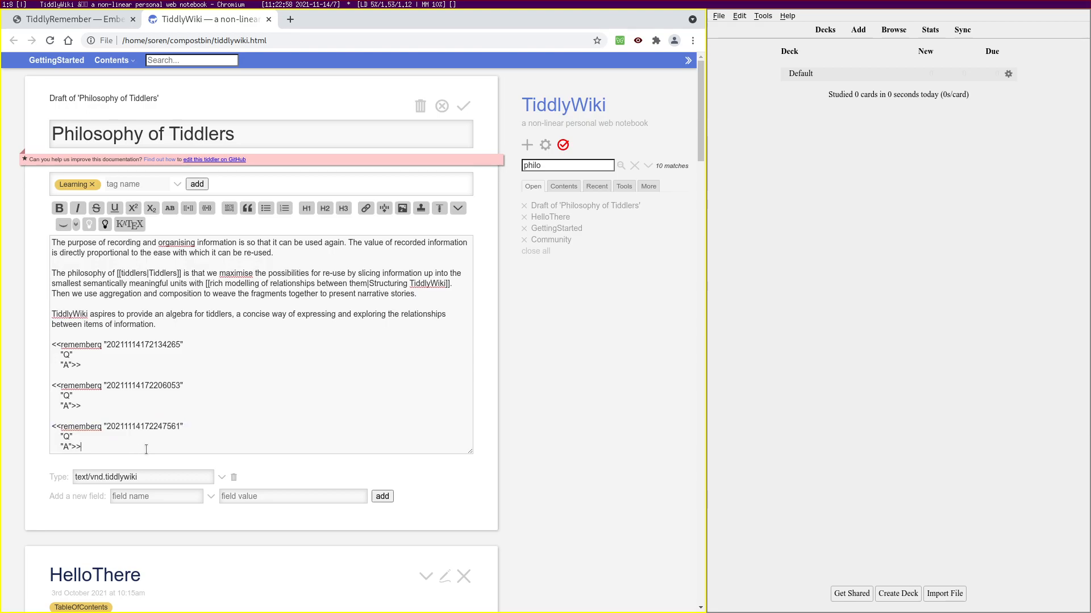
# Delete the second and third question-and-answer templates along with the blank line above them
pyautogui.moveTo(146, 448); pyautogui.dragTo(49, 386)
pyautogui.press('BackSpace')
pyautogui.press('BackSpace')
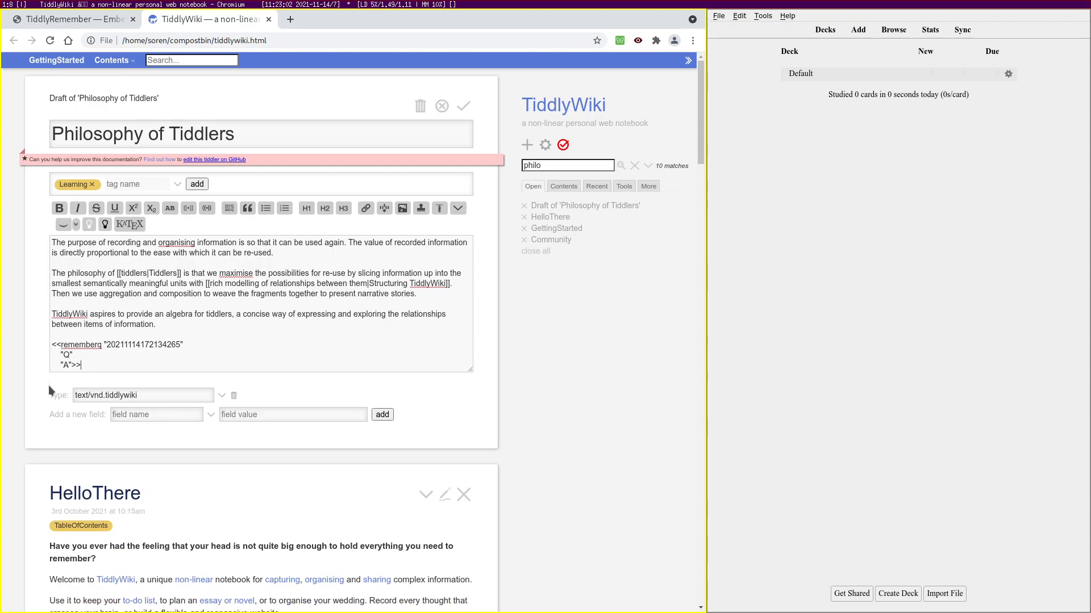
# Set the card's question to "What's the purpose of recording and organizing information?" and its answer to "So it can be used again."
pyautogui.hotkey('shift', 'Left')
pyautogui.write("What's the purpose of recording and organizing information?")
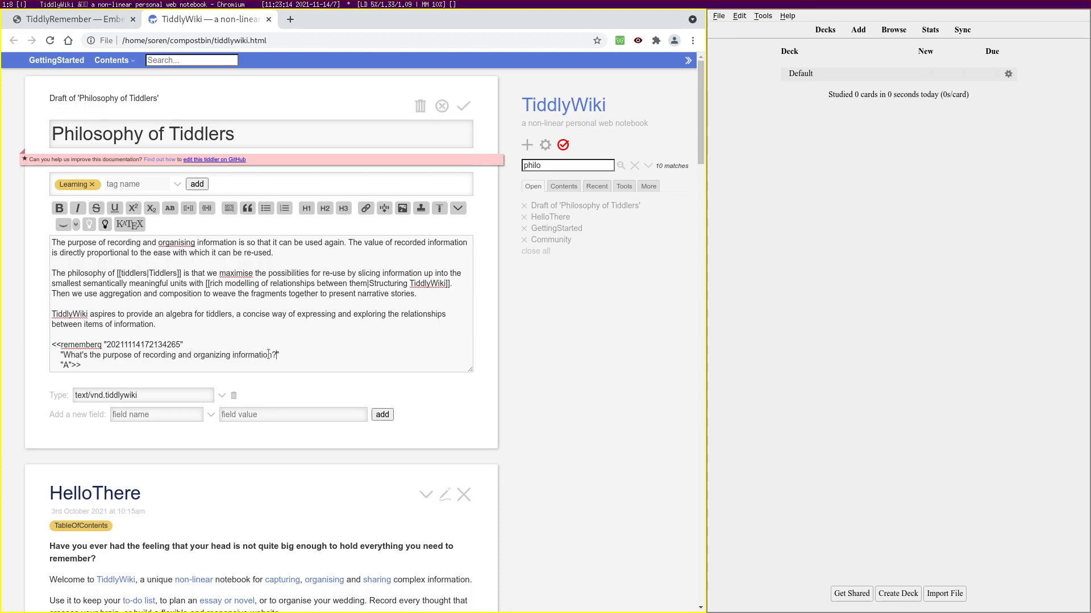
pyautogui.write('"')
pyautogui.press('BackSpace')
pyautogui.write('So it can be used again.')
# Show the live preview beside the tiddler text and highlight the rendered question's ID
pyautogui.hotkey('alt', 'p')
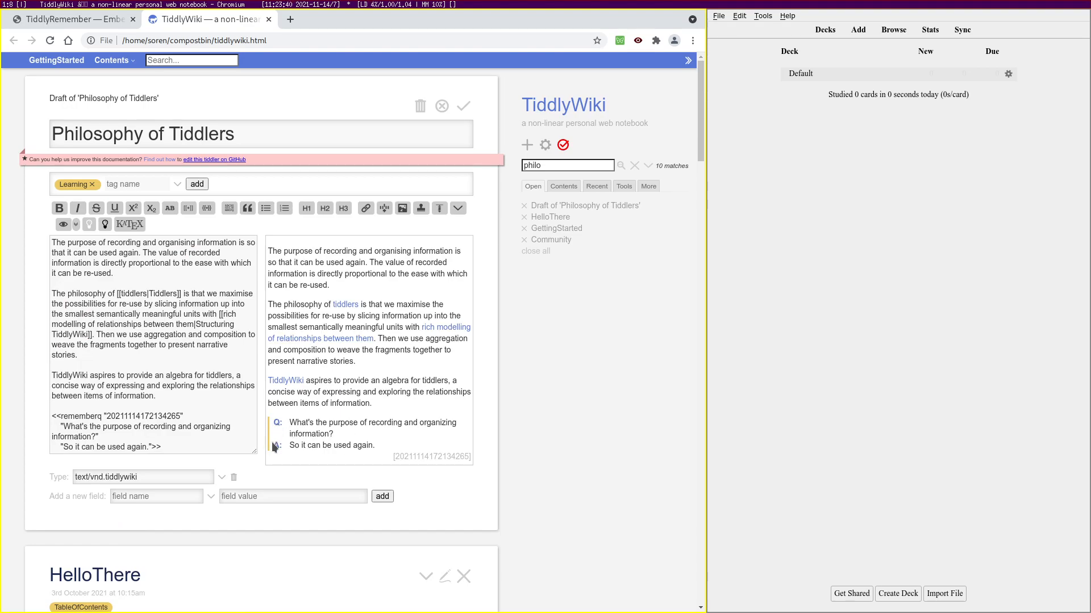
pyautogui.moveTo(392, 457); pyautogui.dragTo(463, 455)
pyautogui.click(471, 455)
# Insert a cloze remembercz template below the question-and-answer card, separated by a blank line
pyautogui.click(174, 450)
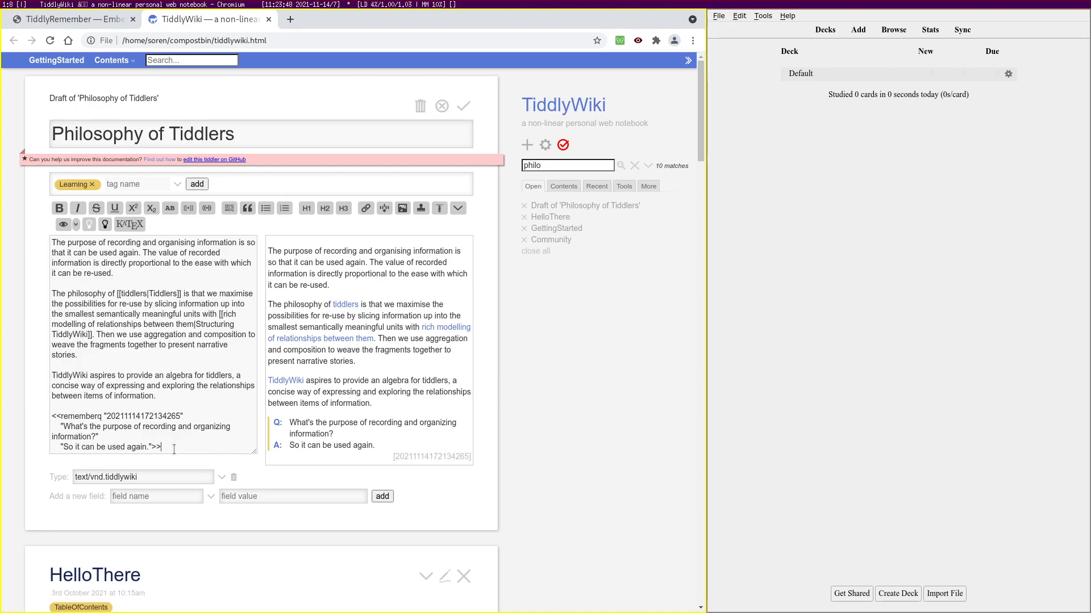
pyautogui.press('Return')
pyautogui.press('Return')
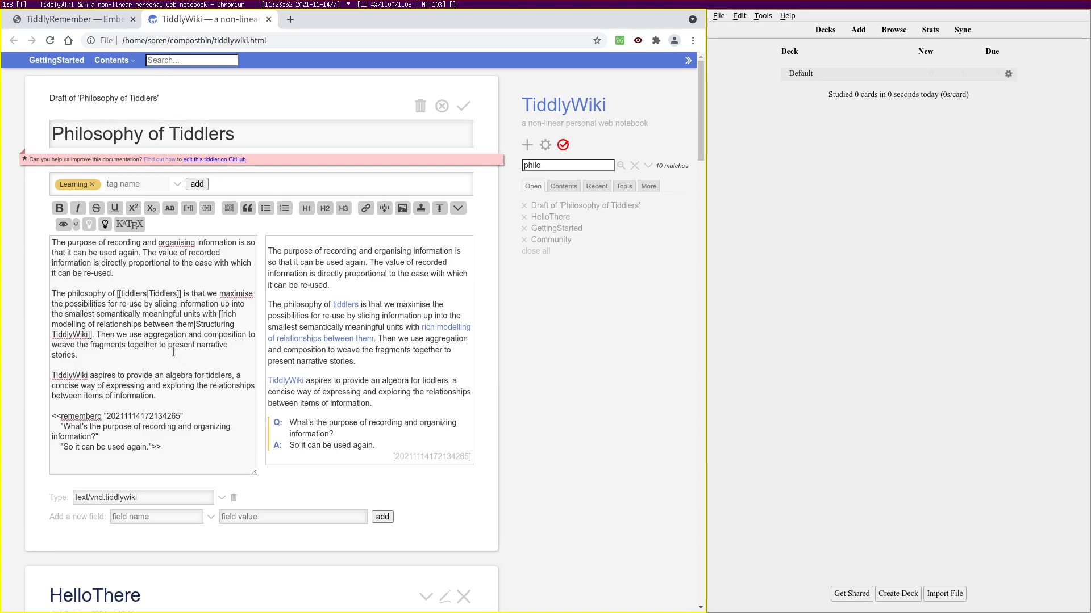
pyautogui.click(105, 224)
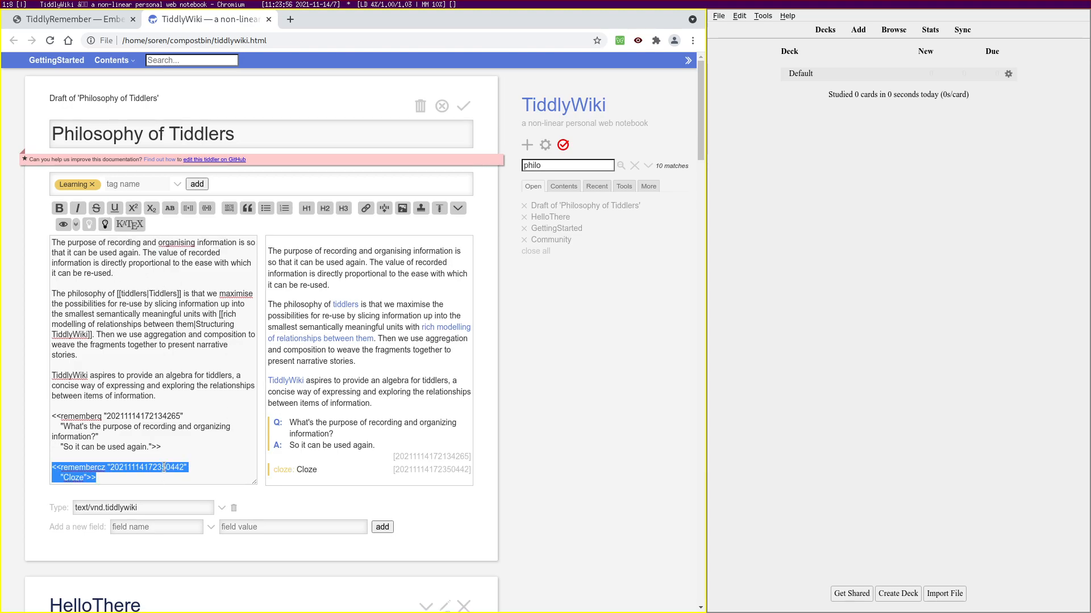
# Replace the cloze placeholder with a copy of "The value of recorded information is directly proportional to the ease with which it can be re-used."
pyautogui.moveTo(143, 252); pyautogui.dragTo(113, 274)
pyautogui.rightClick(154, 261)
pyautogui.click(188, 286)
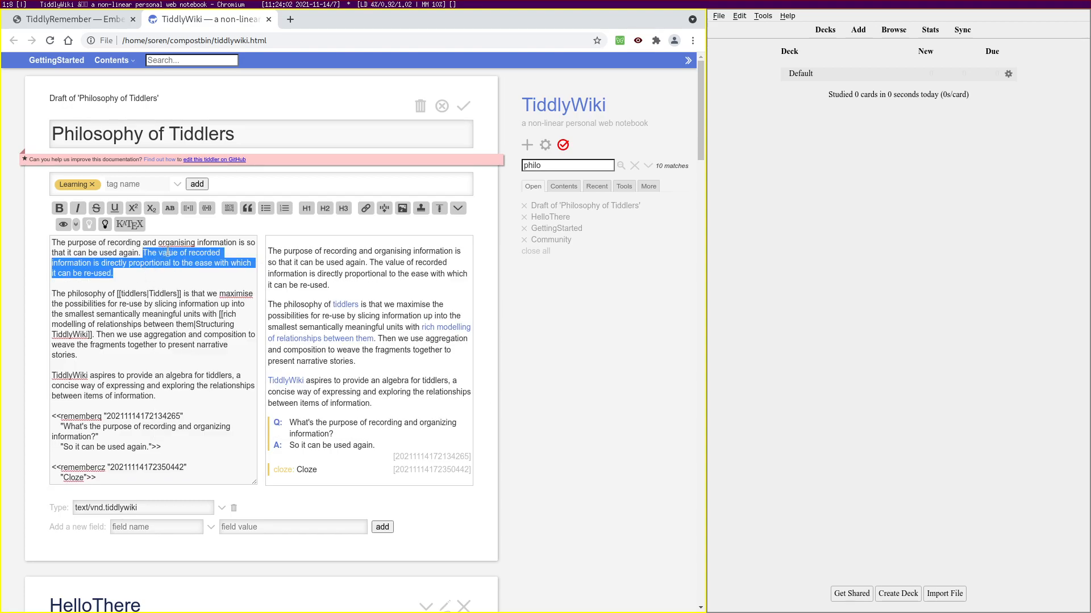
pyautogui.press('Right')
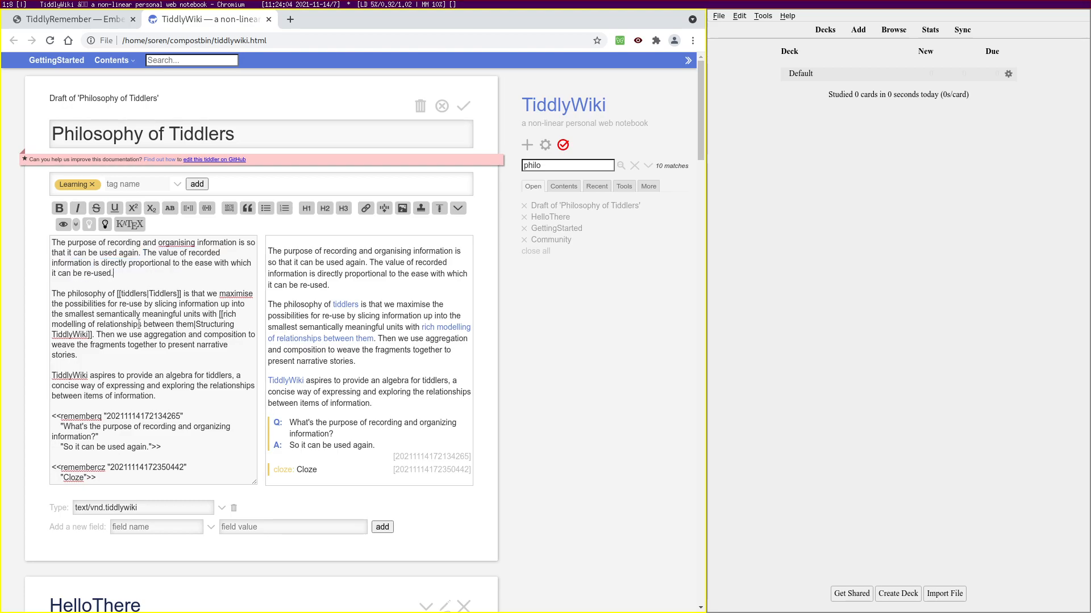
pyautogui.doubleClick(76, 479)
pyautogui.hotkey('ctrl', 'v')
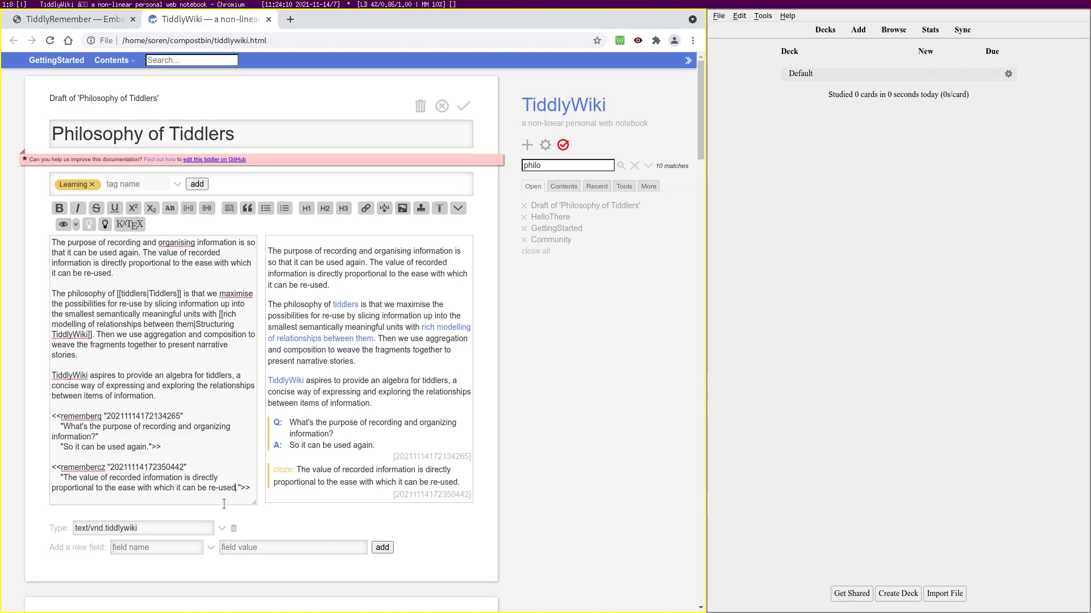
# Enclose "the ease with which it can be re-used" in curly braces as the cloze deletion and check the preview
pyautogui.write('}')
pyautogui.write('{')
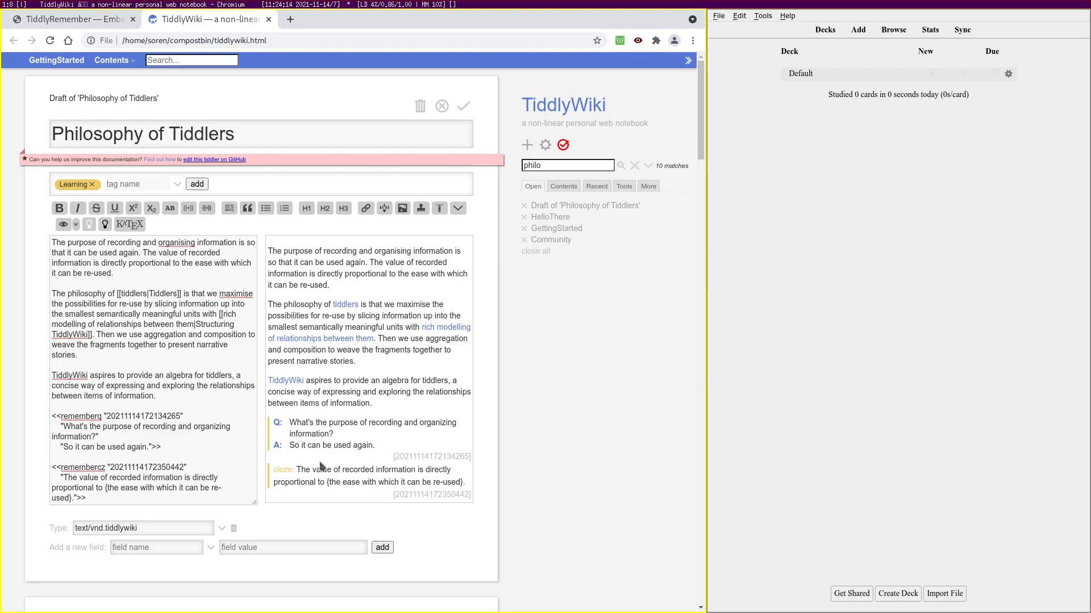
pyautogui.moveTo(329, 482); pyautogui.dragTo(461, 483)
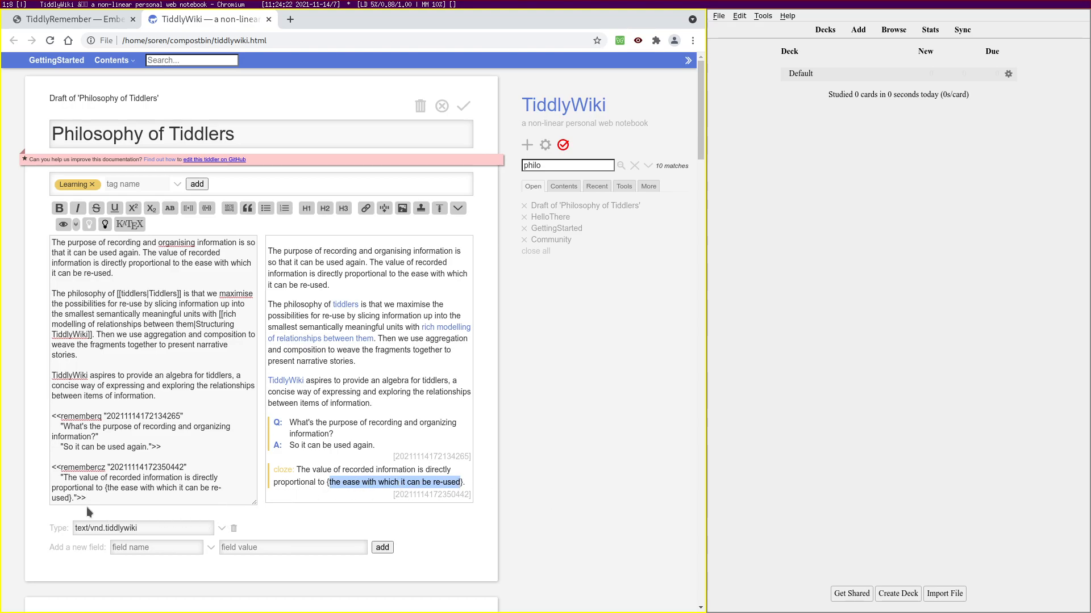
pyautogui.click(107, 469)
# Insert another cloze remembercz template directly above the paragraph beginning "TiddlyWiki aspires"
pyautogui.moveTo(51, 376); pyautogui.dragTo(233, 376)
pyautogui.click(194, 365)
pyautogui.press('Return')
pyautogui.click(89, 225)
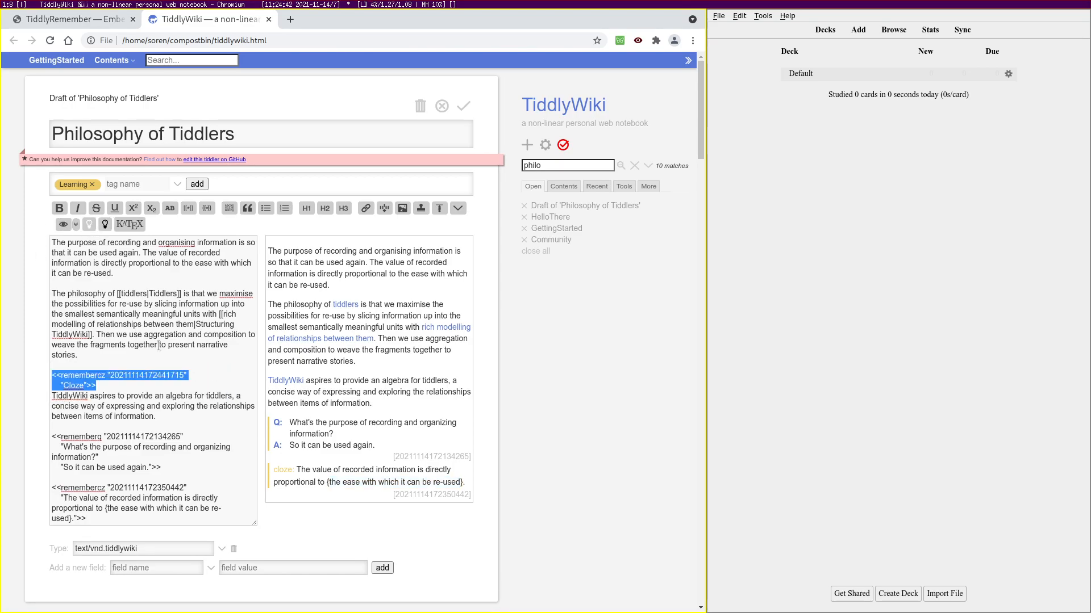
# Add the inline parameter on its own line at the end of the new cloze macro above the "TiddlyWiki aspires" paragraph
pyautogui.click(86, 387)
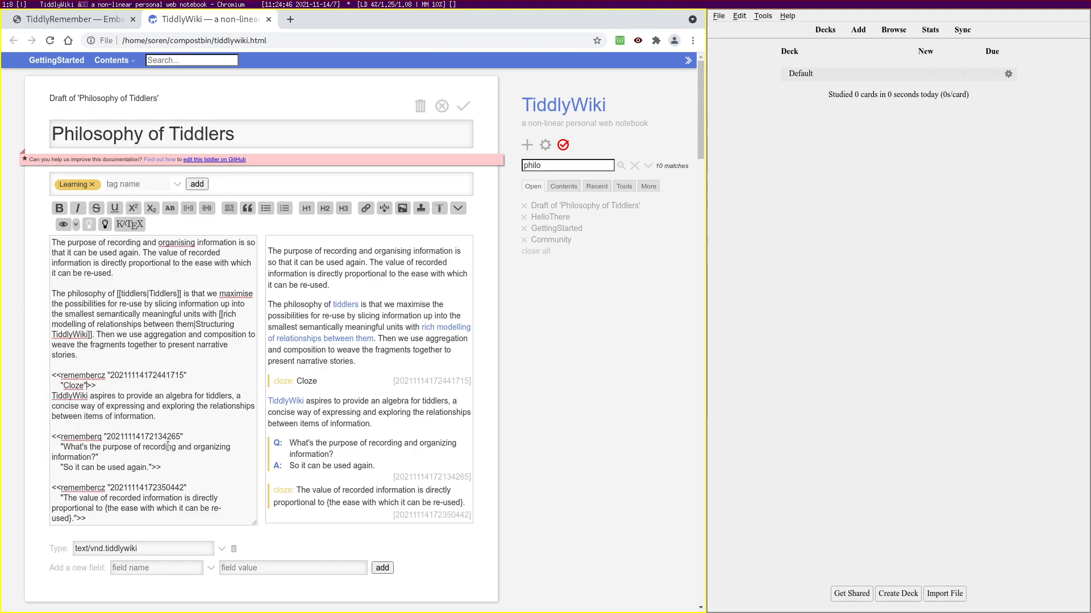
pyautogui.press('Return')
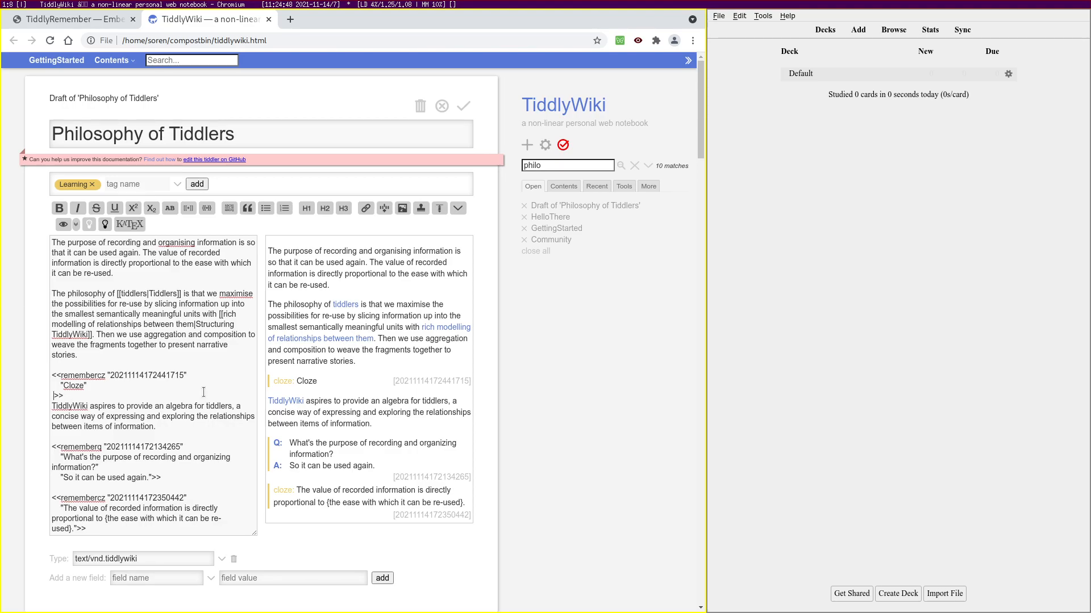
pyautogui.write('inline')
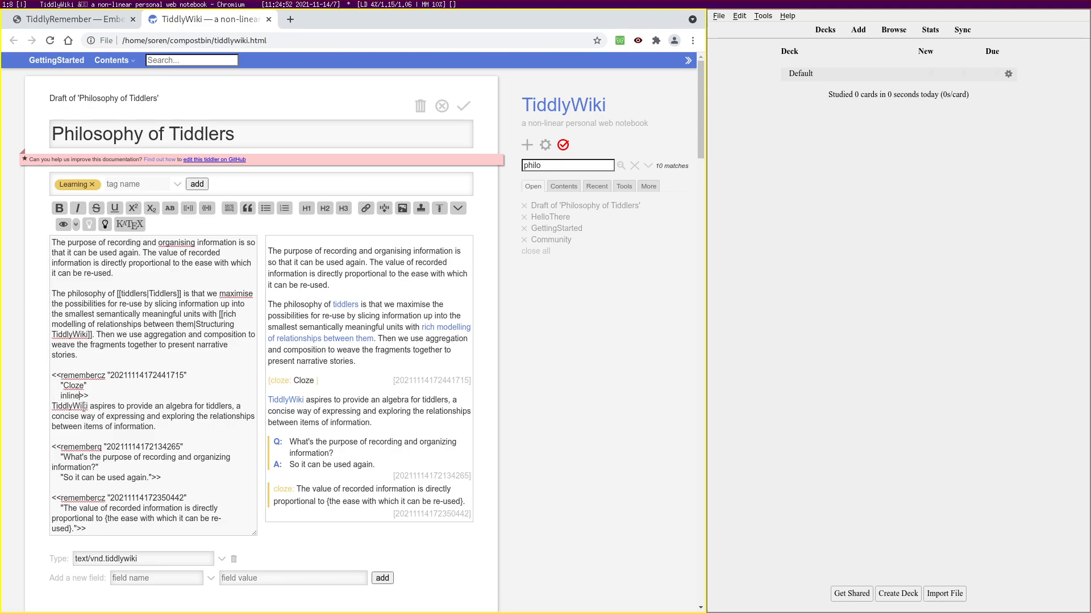
# Move "TiddlyWiki aspires to provide an algebra for tiddlers" from the paragraph into the inline cloze, replacing its placeholder and joining the remaining text after it
pyautogui.moveTo(50, 406); pyautogui.dragTo(230, 406)
pyautogui.hotkey('ctrl', 'x')
pyautogui.doubleClick(74, 386)
pyautogui.hotkey('ctrl', 'v')
pyautogui.press('Delete')
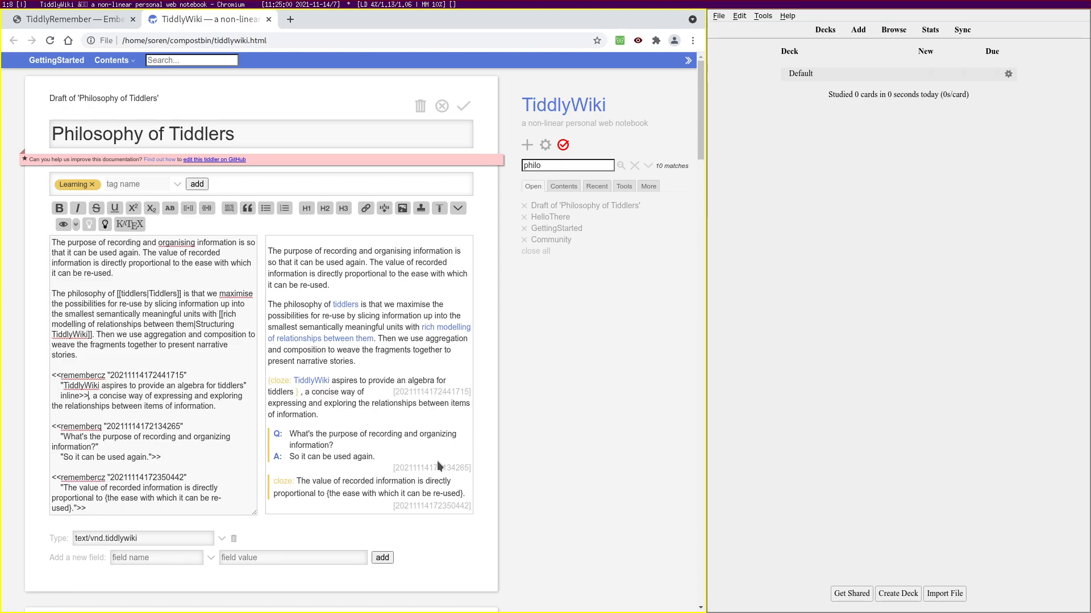
# Enclose "algebra" in curly braces, change the preceding "an" to "a/n", and save the tiddler
pyautogui.click(176, 389)
pyautogui.write('{')
pyautogui.hotkey('ctrl', 'Right')
pyautogui.write('}')
pyautogui.press('Left')
pyautogui.press('Left')
pyautogui.write('/')
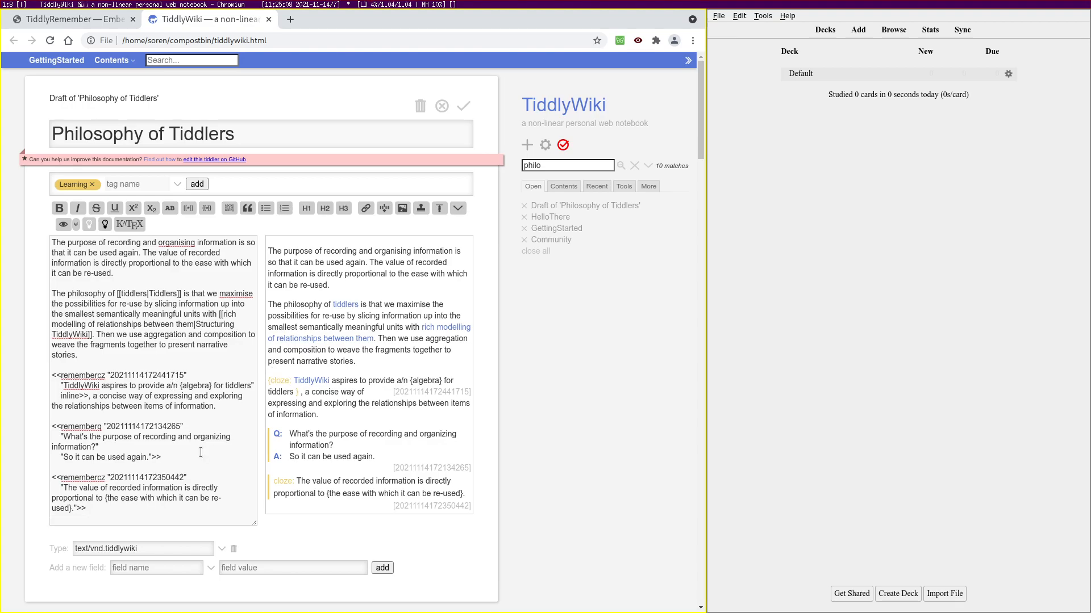
pyautogui.click(463, 106)
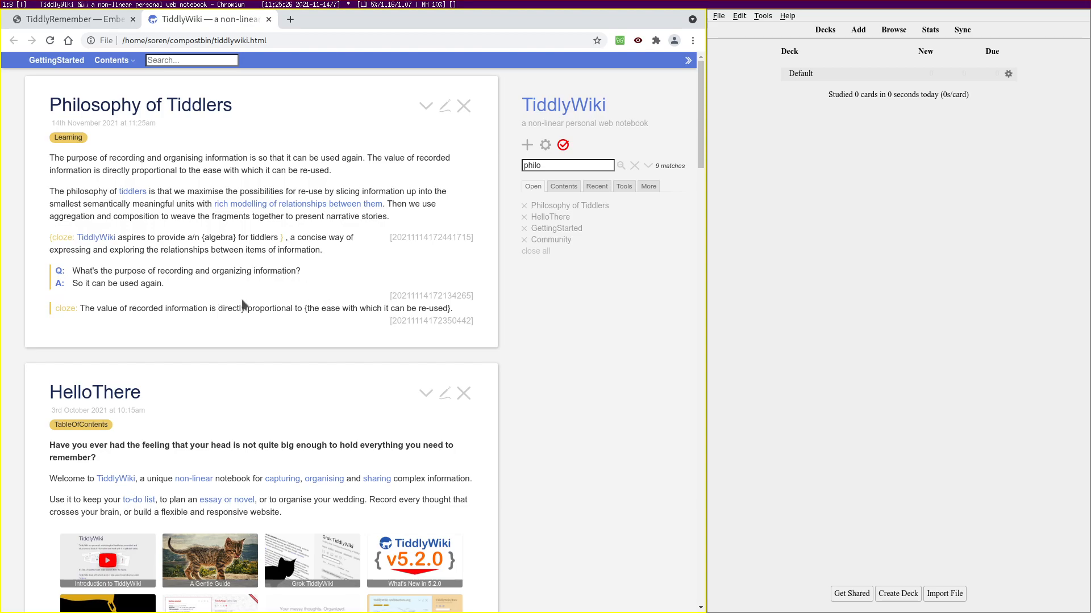
# Save the wiki as tiddlywiki.html, then switch to Anki and sync the notes from TiddlyWiki
pyautogui.click(561, 145)
pyautogui.doubleClick(462, 234)
pyautogui.click(593, 338)
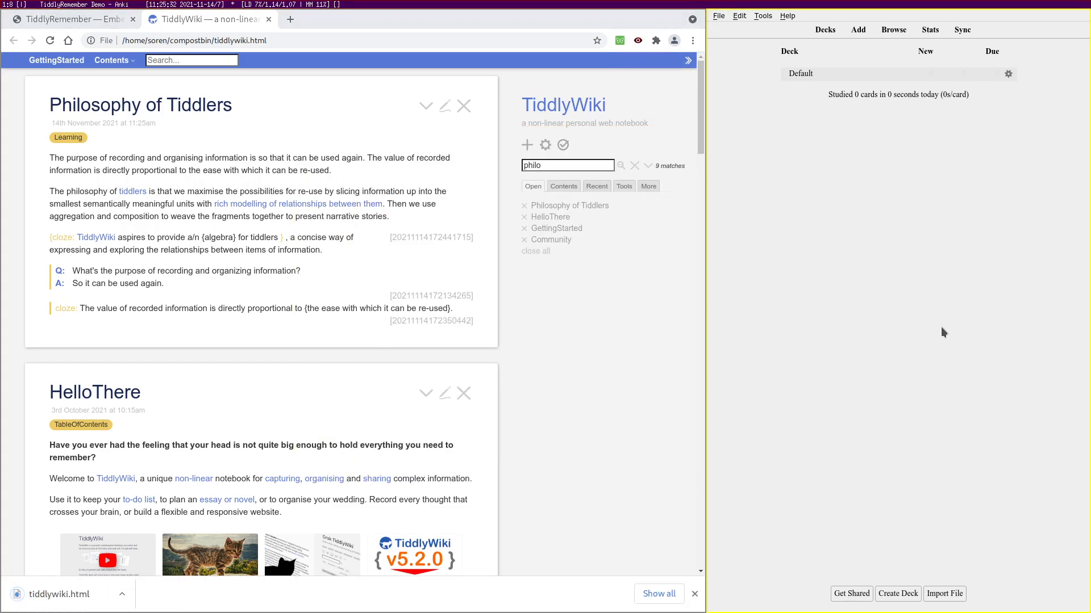
pyautogui.hotkey('ctrl', 'm')
# Start studying the Default deck and reveal the answer of the first card
pyautogui.click(801, 73)
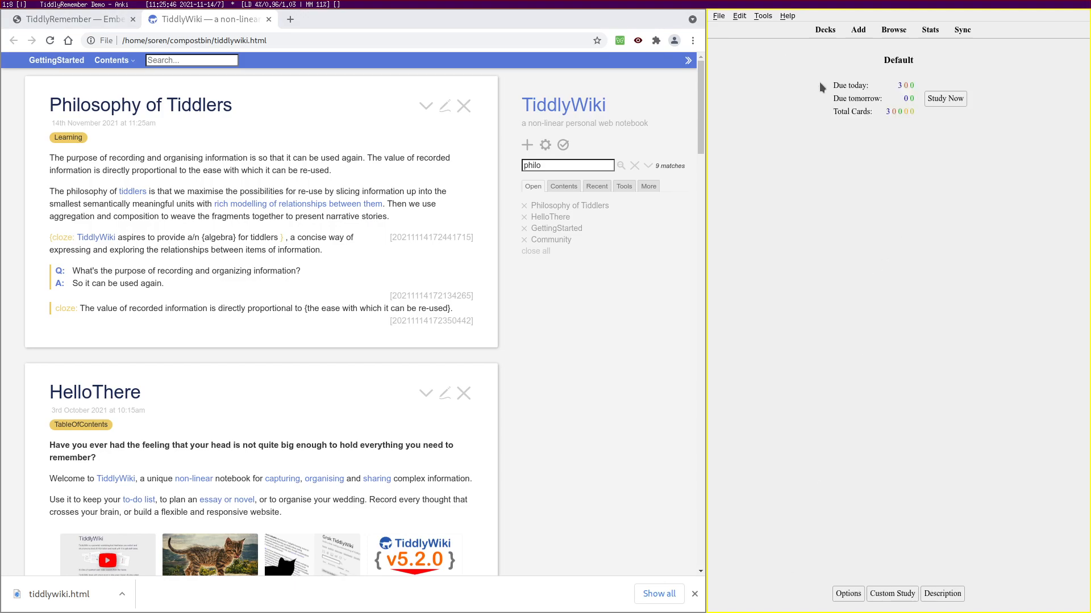
pyautogui.press('s')
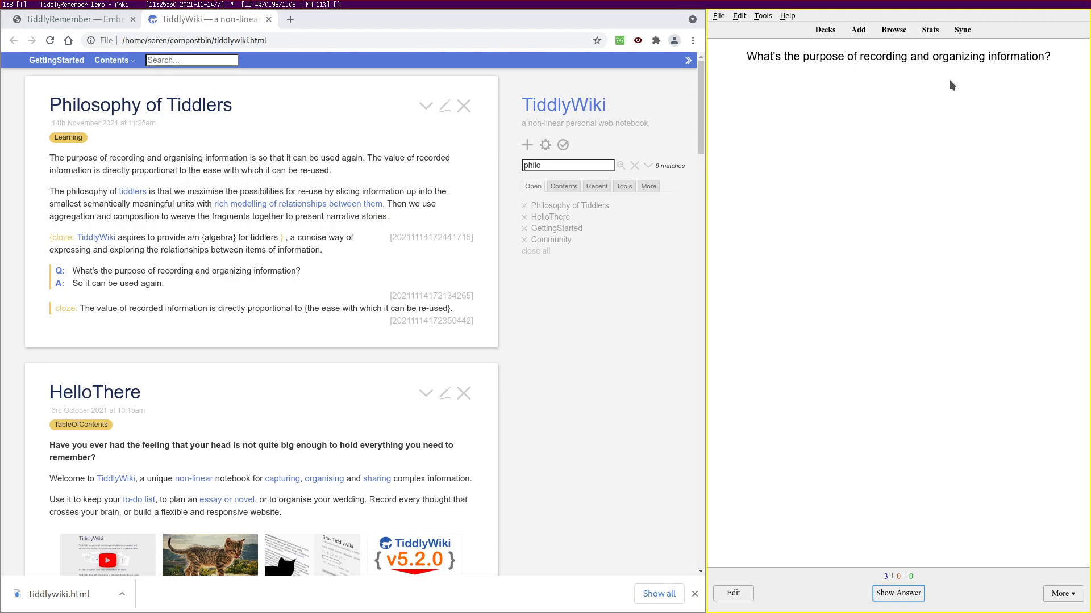
pyautogui.press('space')
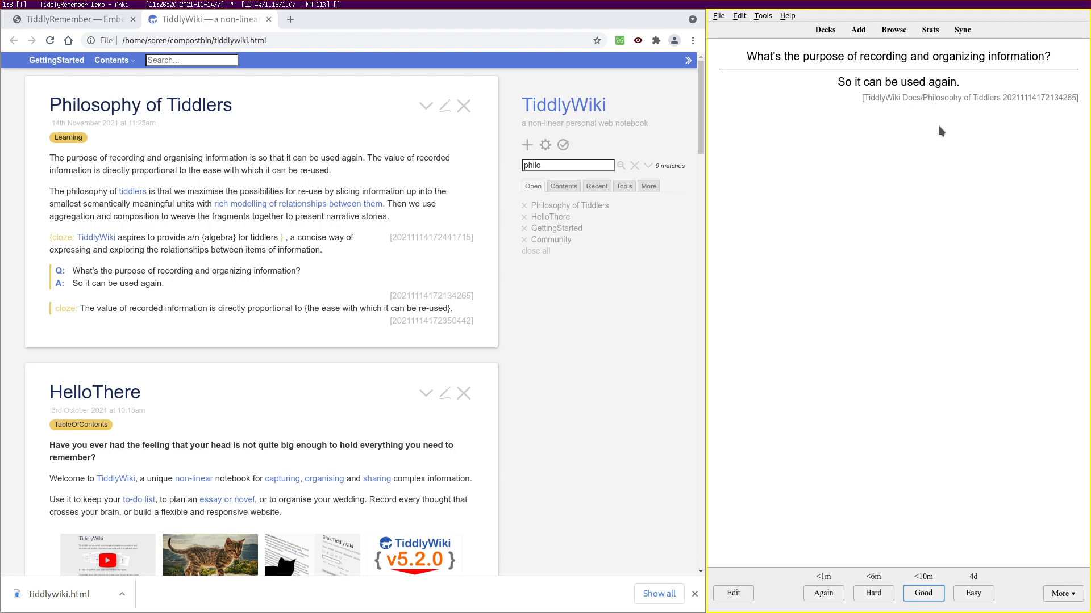
# Open the current note for editing and copy the contents of its Permalink field
pyautogui.press('e')
pyautogui.scroll(-2, 900, 486)
pyautogui.moveTo(875, 555); pyautogui.dragTo(653, 522)
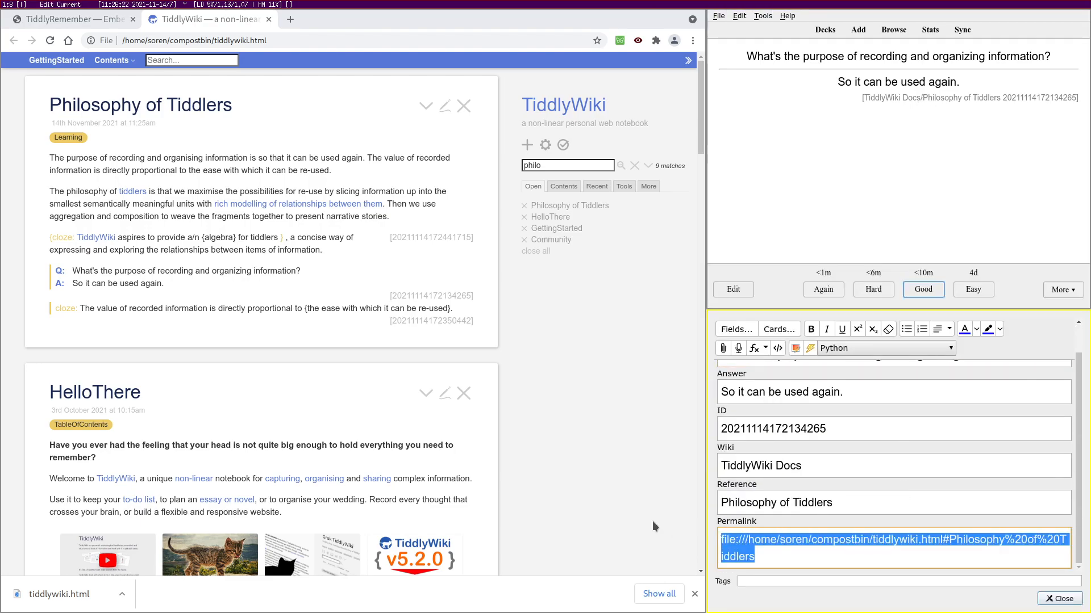
pyautogui.rightClick(851, 543)
pyautogui.click(877, 564)
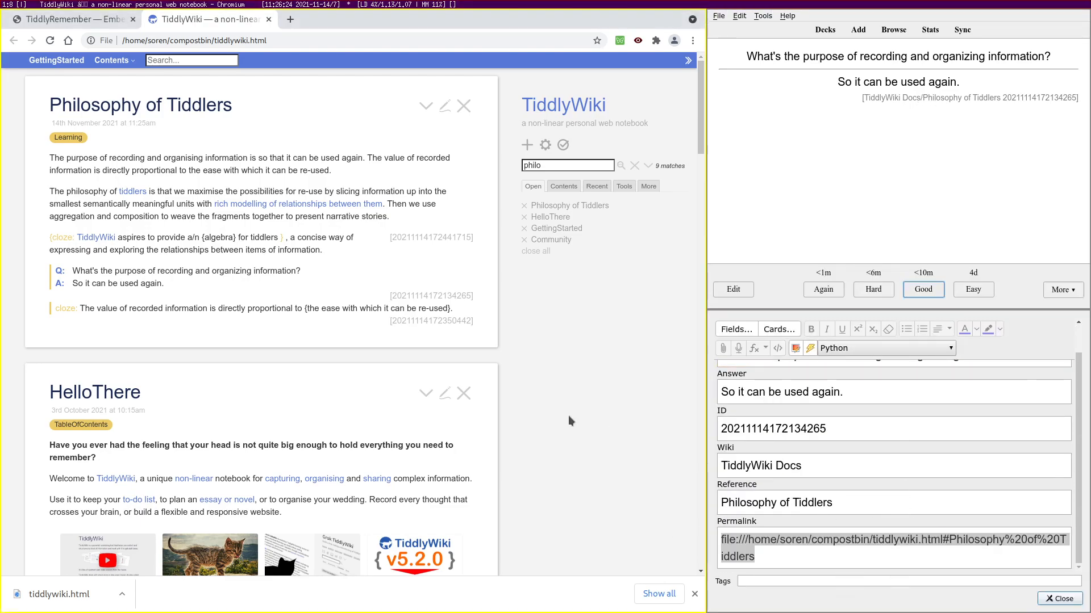
# Open the copied permalink in a new browser tab, then close that tab and Anki's note editor
pyautogui.hotkey('ctrl', 't')
pyautogui.hotkey('ctrl', 'v')
pyautogui.press('Return')
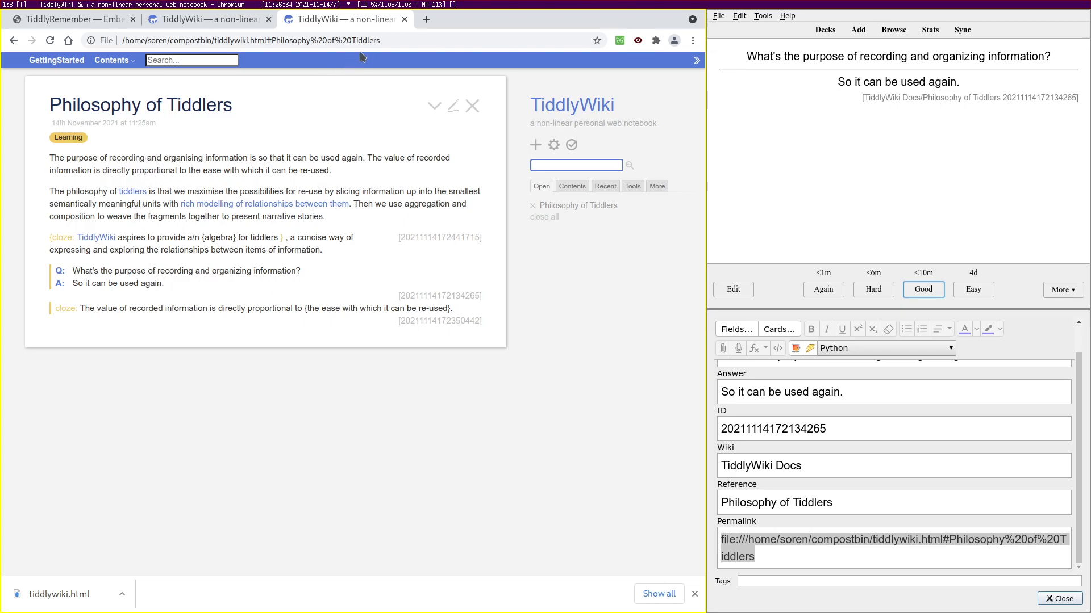
pyautogui.middleClick(357, 22)
pyautogui.press('Escape')
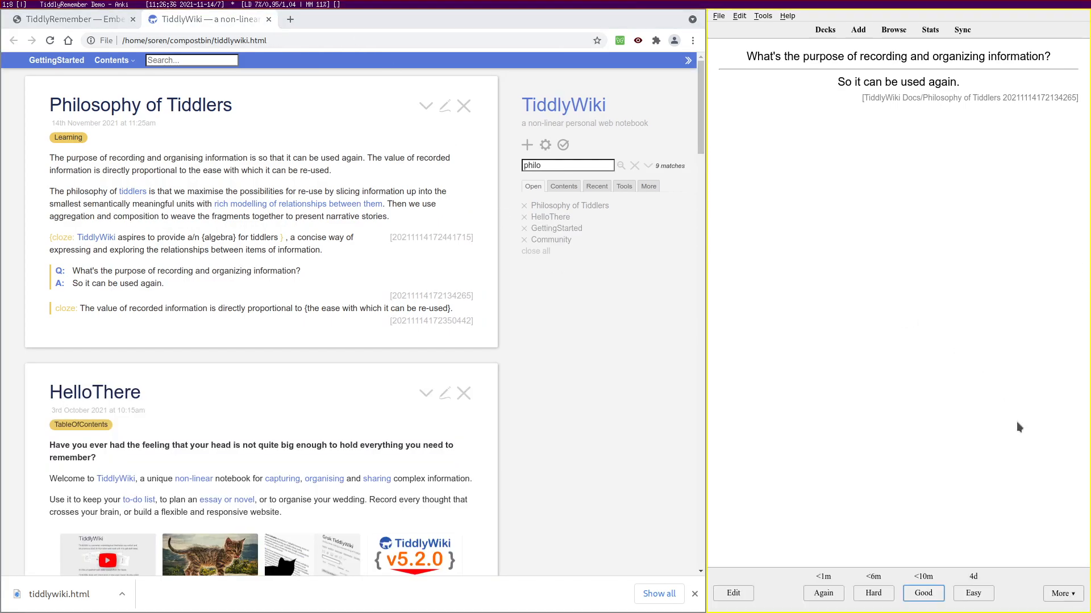
# Rate the question card Easy and both cloze cards Good after revealing their answers, then return to the deck list
pyautogui.click(978, 594)
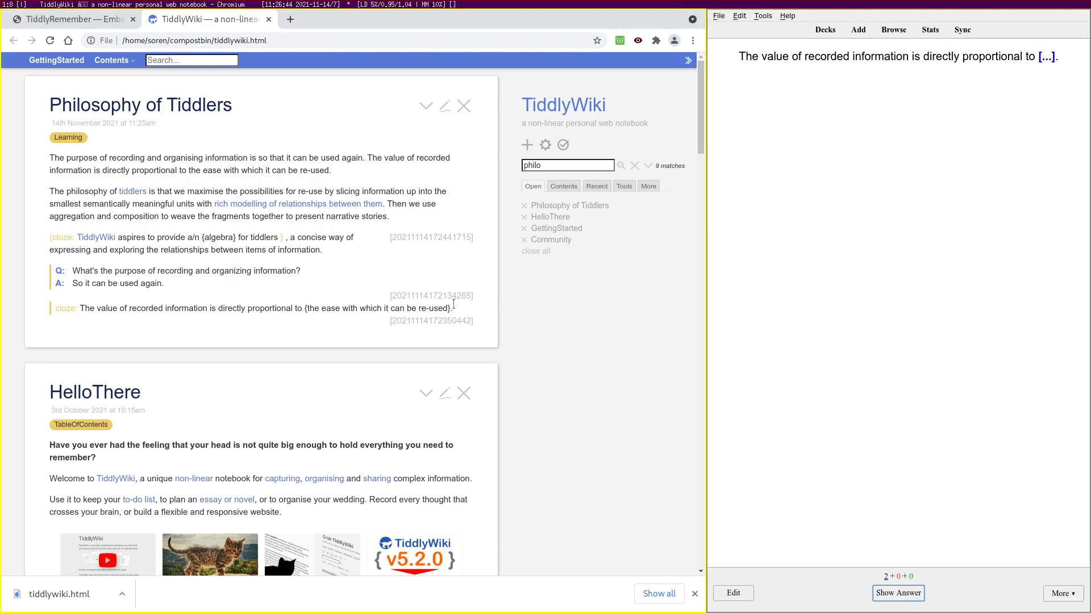
pyautogui.click(902, 597)
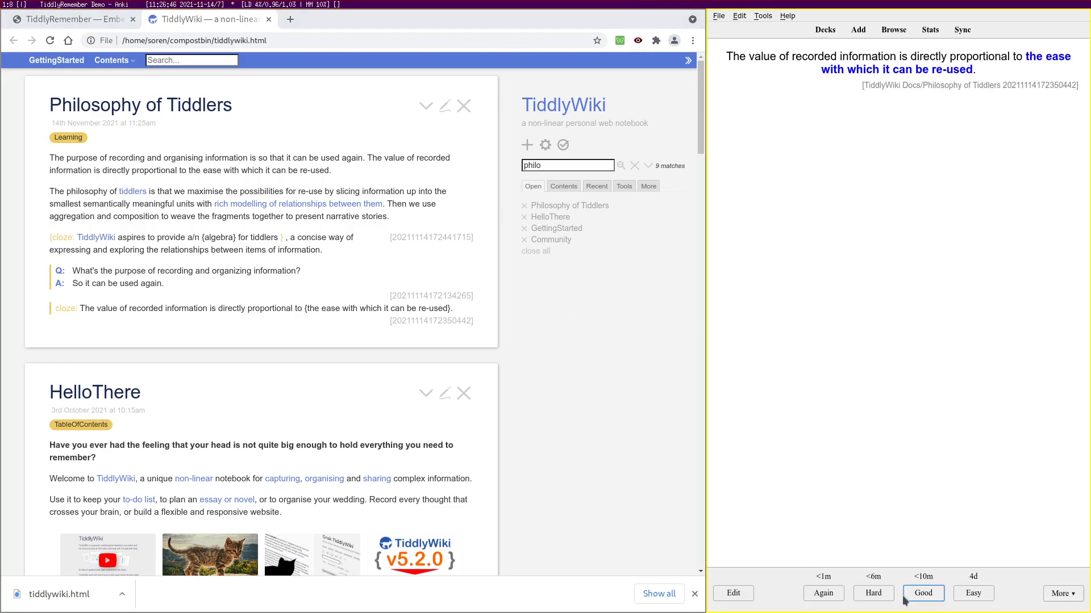
pyautogui.click(904, 598)
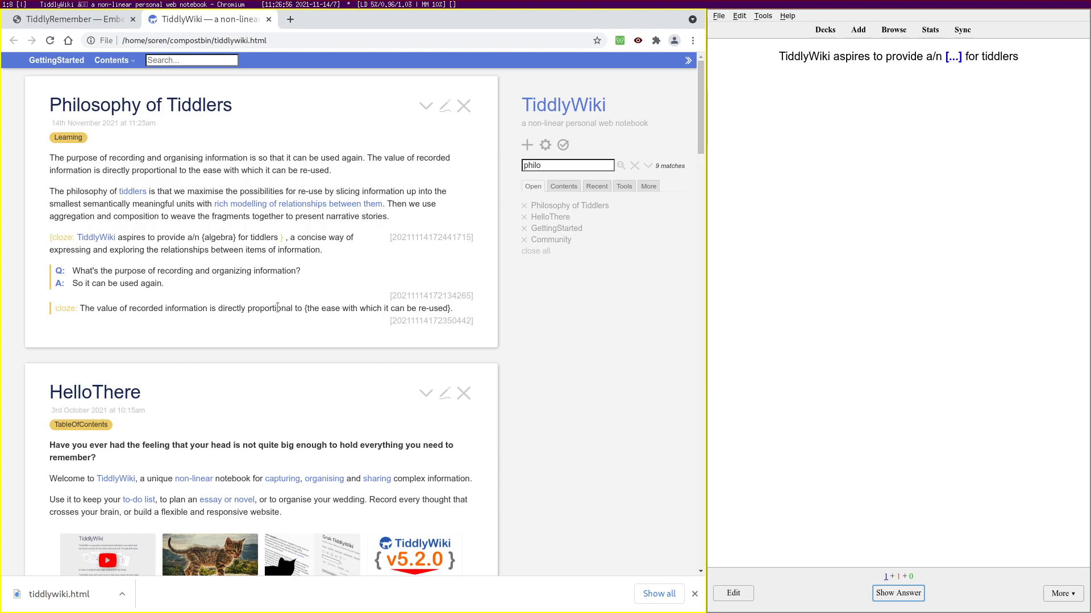
pyautogui.click(907, 594)
pyautogui.click(910, 595)
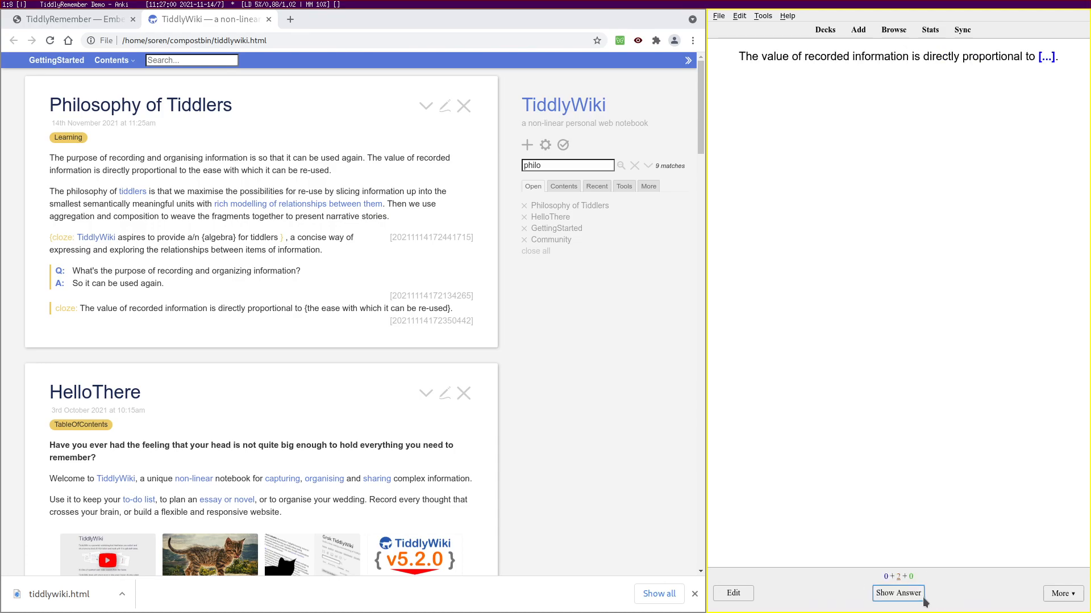
pyautogui.press('d')
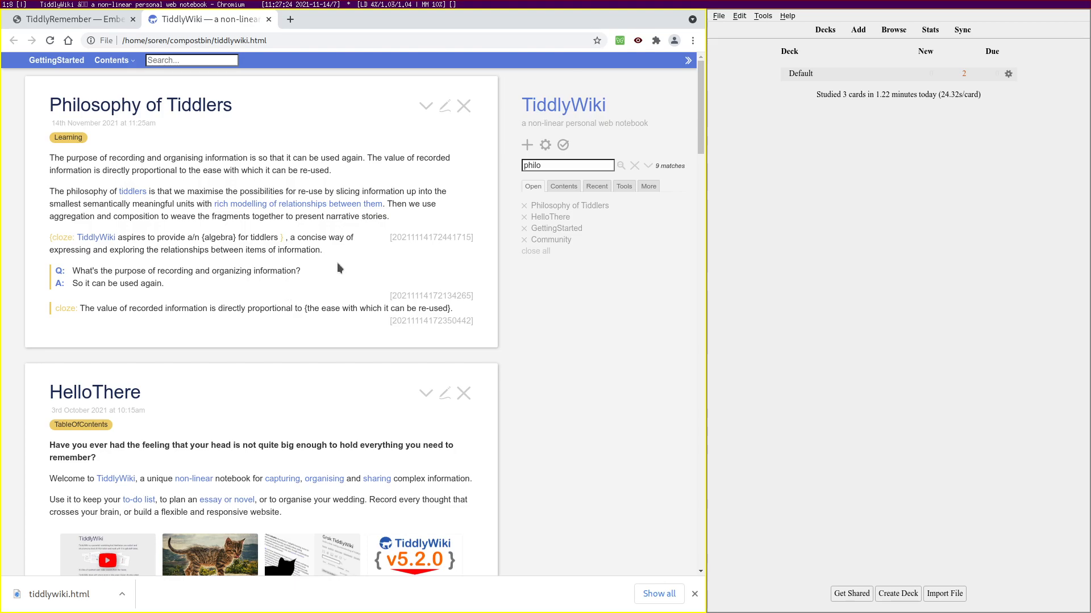
# In the Philosophy of Tiddlers tiddler, make "recording and organizing" bold in the card's question and save the tiddler
pyautogui.click(445, 110)
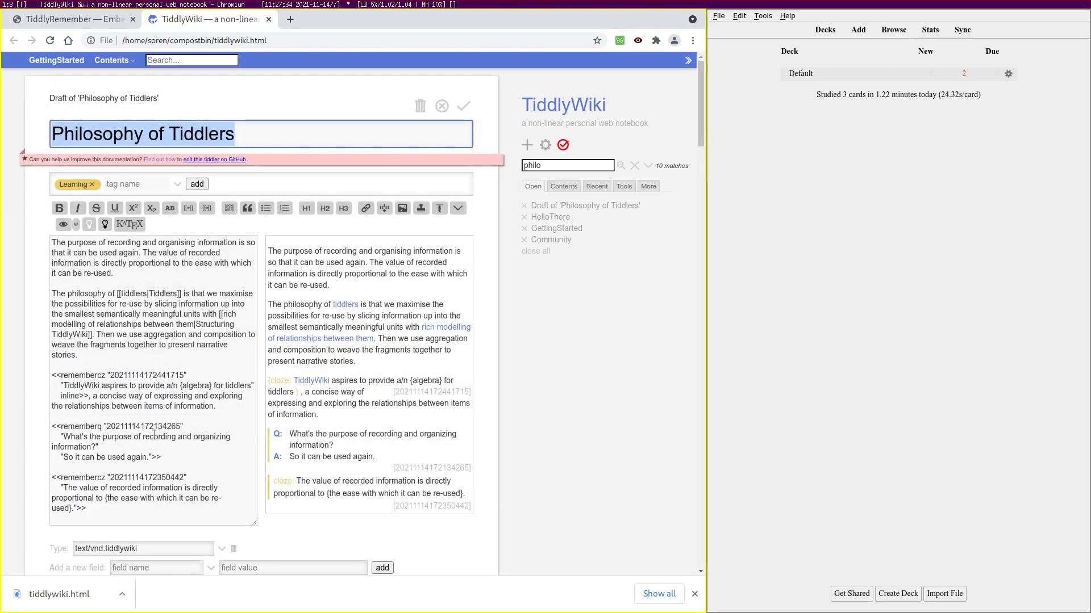
pyautogui.click(152, 436)
pyautogui.write('"')
pyautogui.press('End')
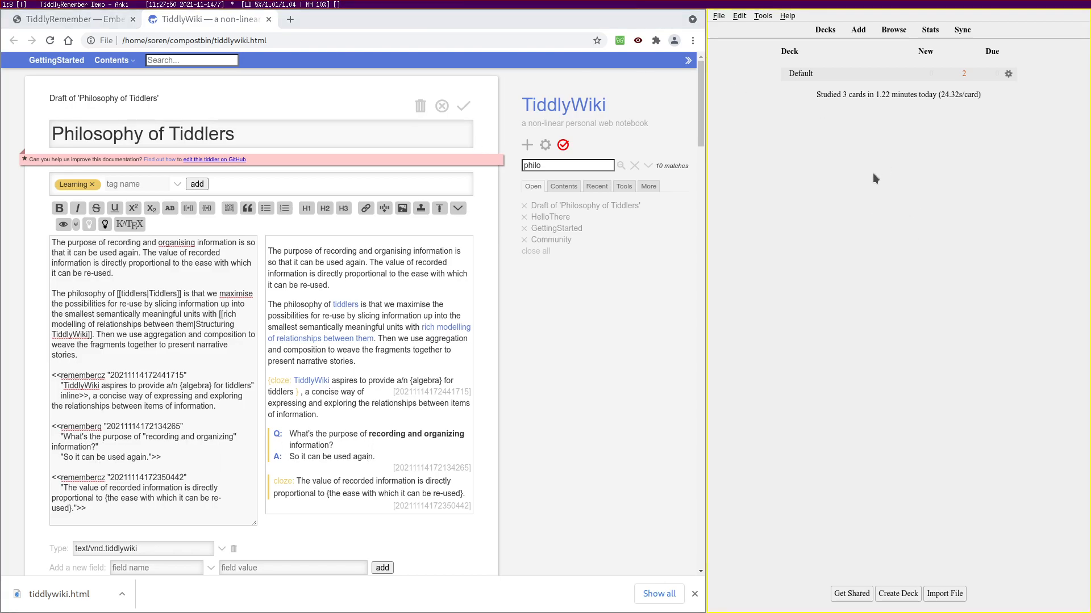
pyautogui.click(464, 107)
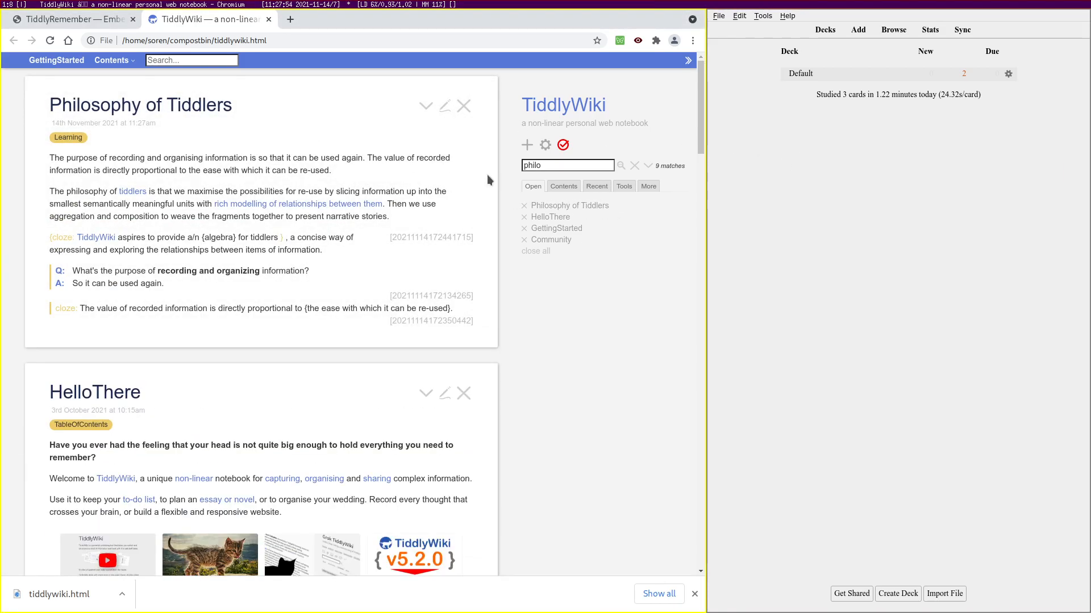
# Create a new tiddler titled "Animal Identification"
pyautogui.click(526, 145)
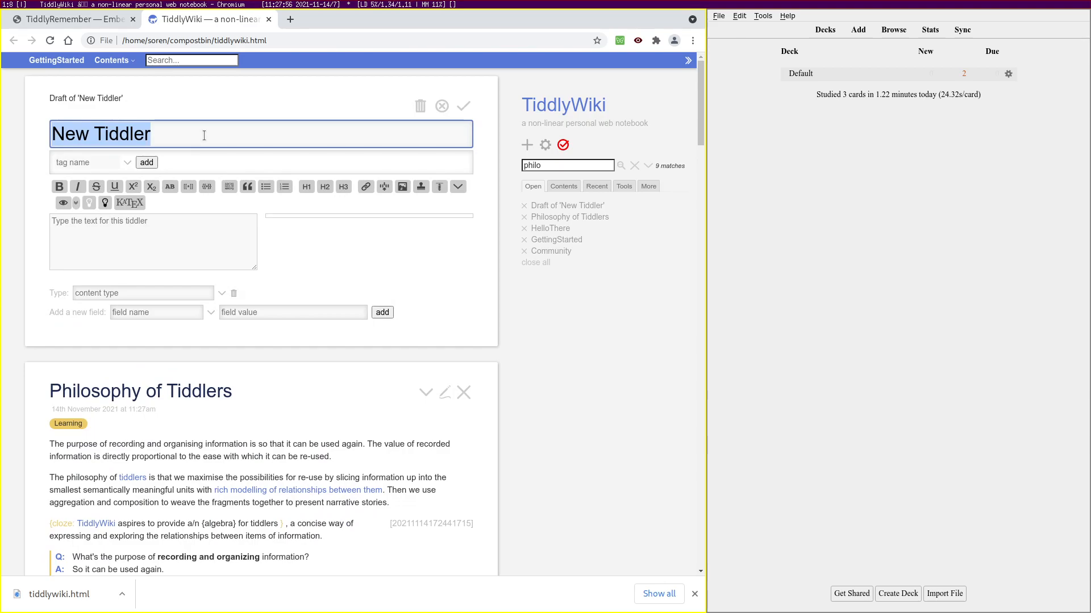
pyautogui.write('Animal Idetni')
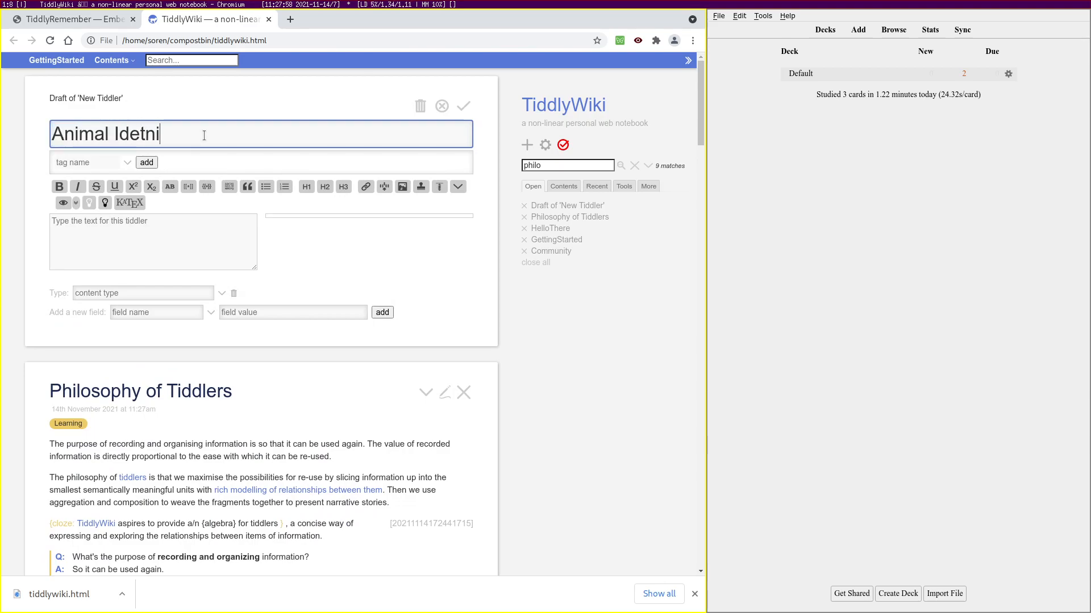
pyautogui.press('BackSpace')
pyautogui.press('BackSpace')
pyautogui.write('ntification')
# Search the wiki for "mot" and open the Motovun Jack.jpg tiddler
pyautogui.doubleClick(569, 165)
pyautogui.write('moto')
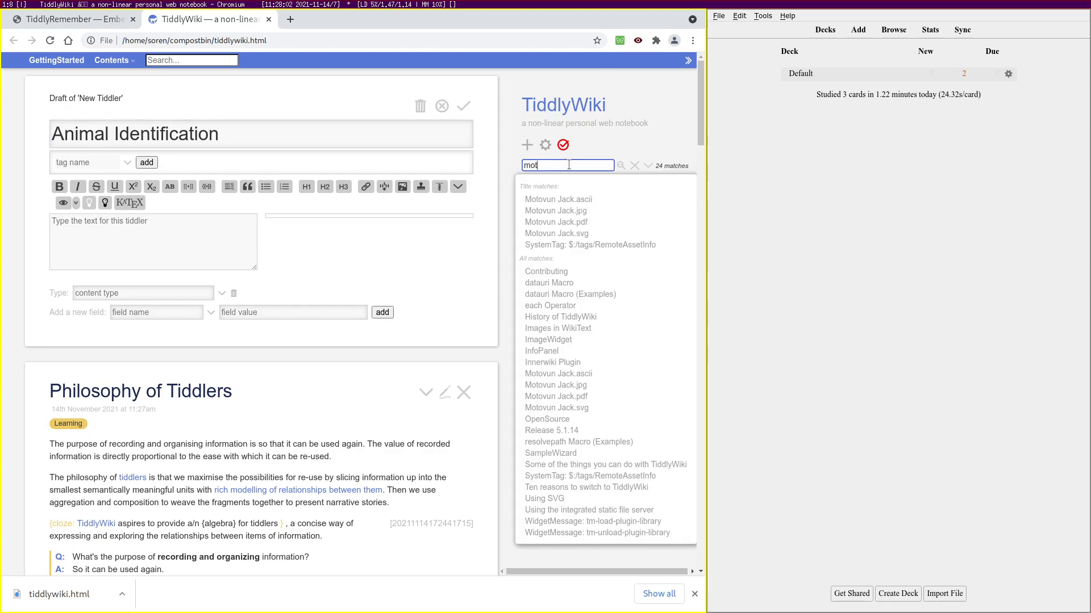
pyautogui.press('Down')
pyautogui.press('Down')
pyautogui.press('Return')
pyautogui.click(366, 152)
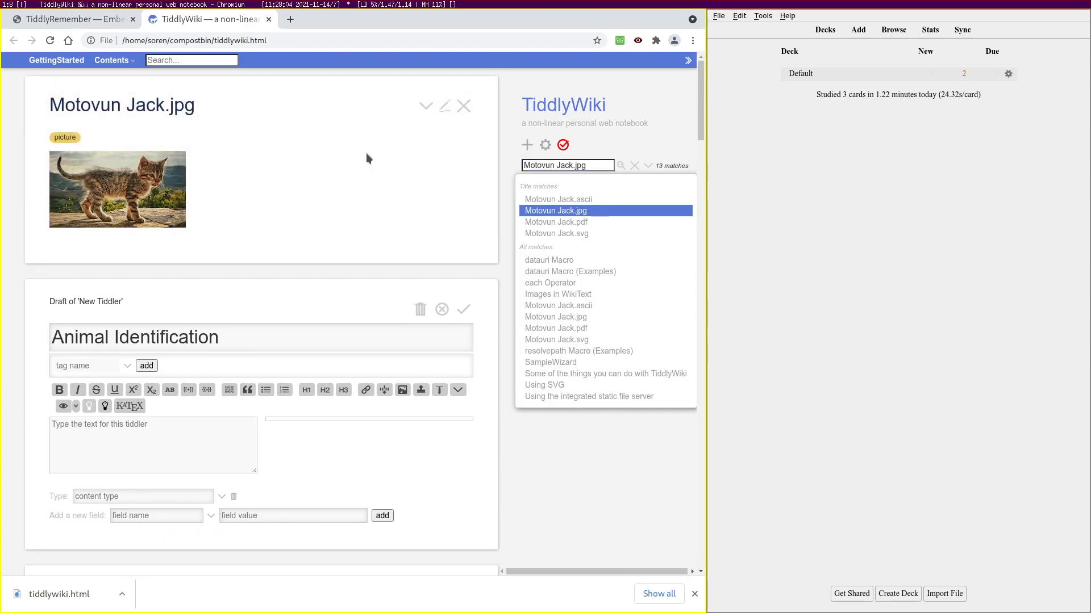
# Insert a question-and-answer rememberq template in the Animal Identification text and set its question to "What animal is this a picture of?"
pyautogui.click(177, 442)
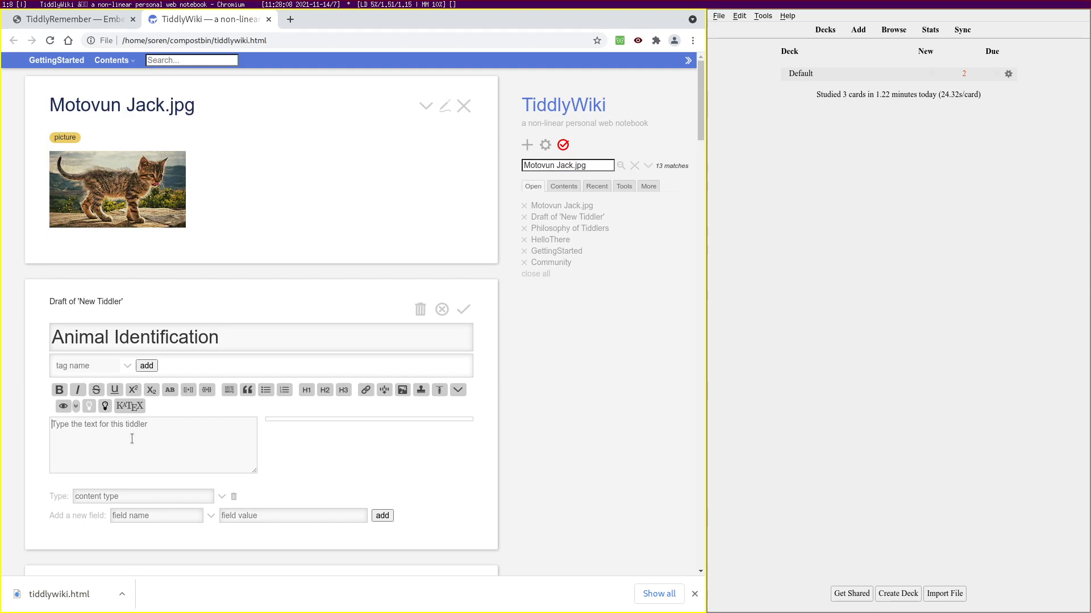
pyautogui.hotkey('alt', 'shift', 'q')
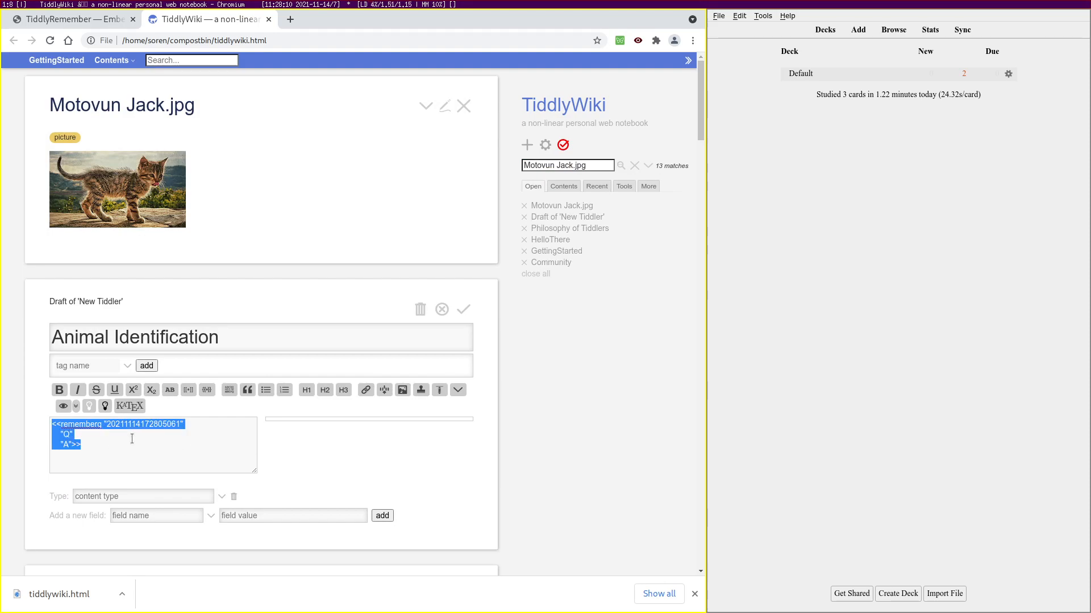
pyautogui.click(68, 434)
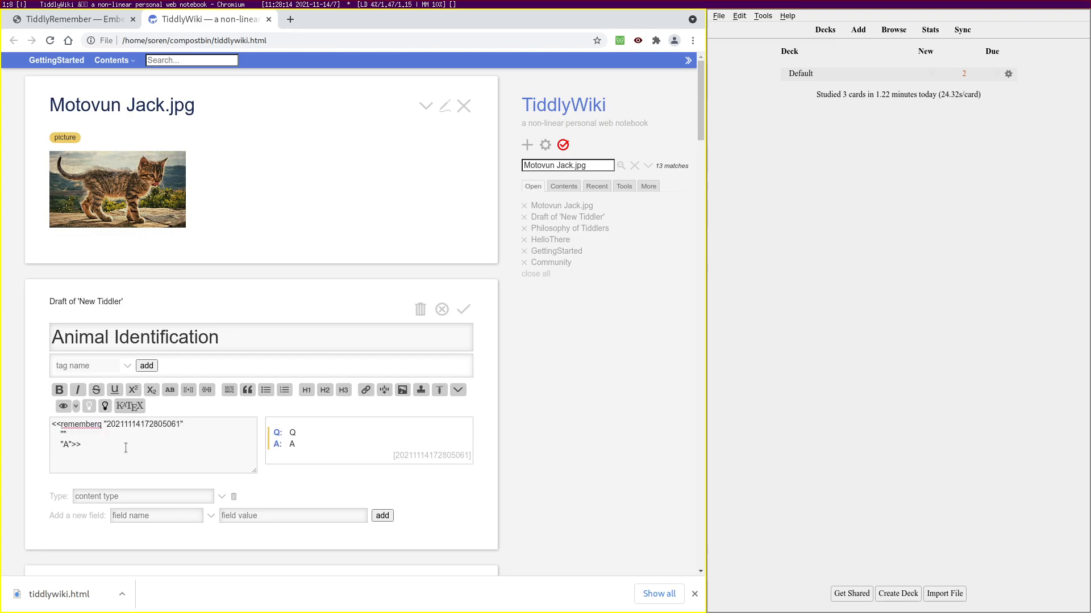
pyautogui.write("What's this pic")
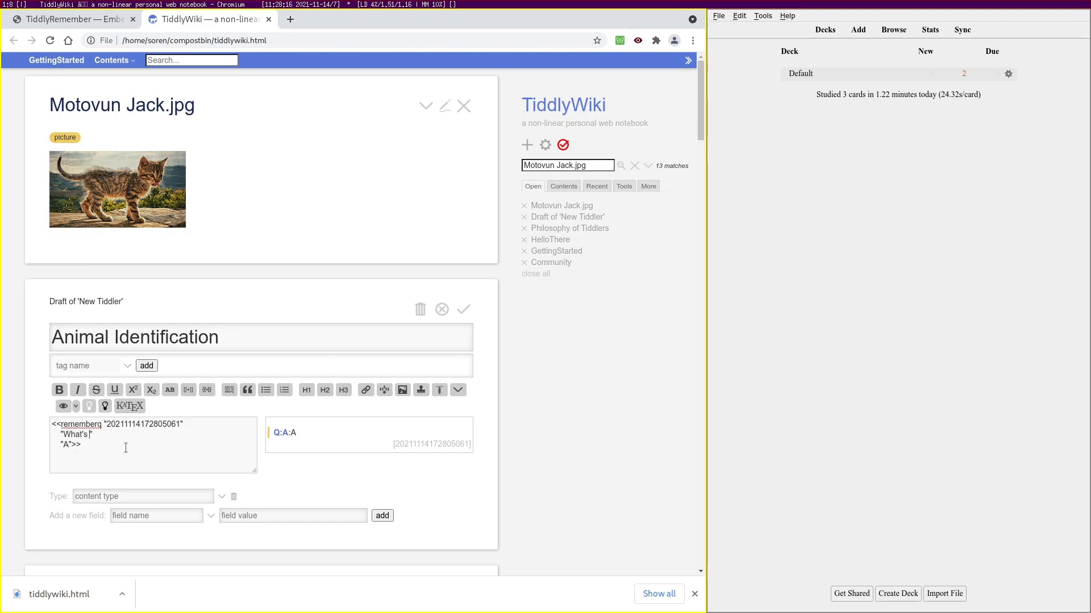
pyautogui.write('t')
pyautogui.press('BackSpace')
pyautogui.press('BackSpace')
pyautogui.press('BackSpace')
pyautogui.press('BackSpace')
pyautogui.press('BackSpace')
pyautogui.press('BackSpace')
pyautogui.press('BackSpace')
pyautogui.press('BackSpace')
pyautogui.press('BackSpace')
pyautogui.press('BackSpace')
pyautogui.press('BackSpace')
pyautogui.press('BackSpace')
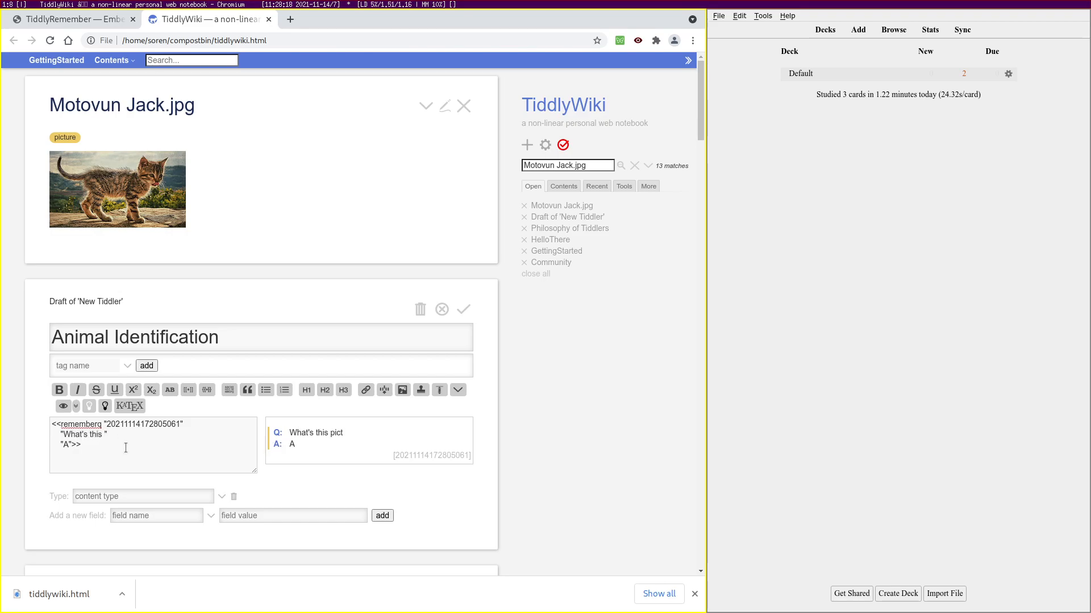
pyautogui.write('animal is this a picture ')
pyautogui.write('of?')
# Append the image transclusion {{Motovun Jack.jpg}} to the question and save the tiddler
pyautogui.write(' {{Motovun ')
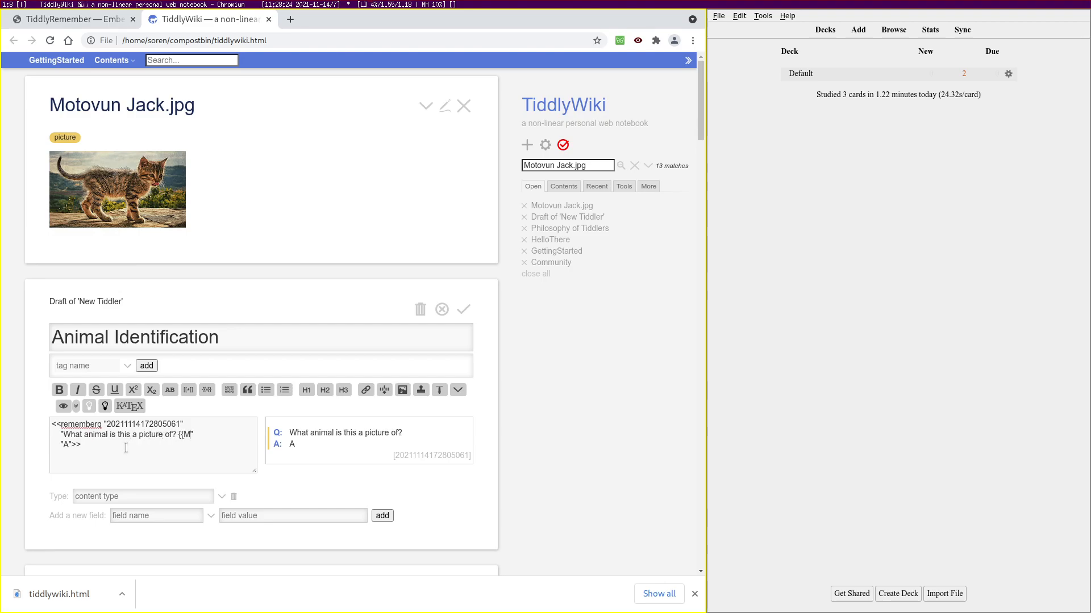
pyautogui.write('Jack.jpg}}')
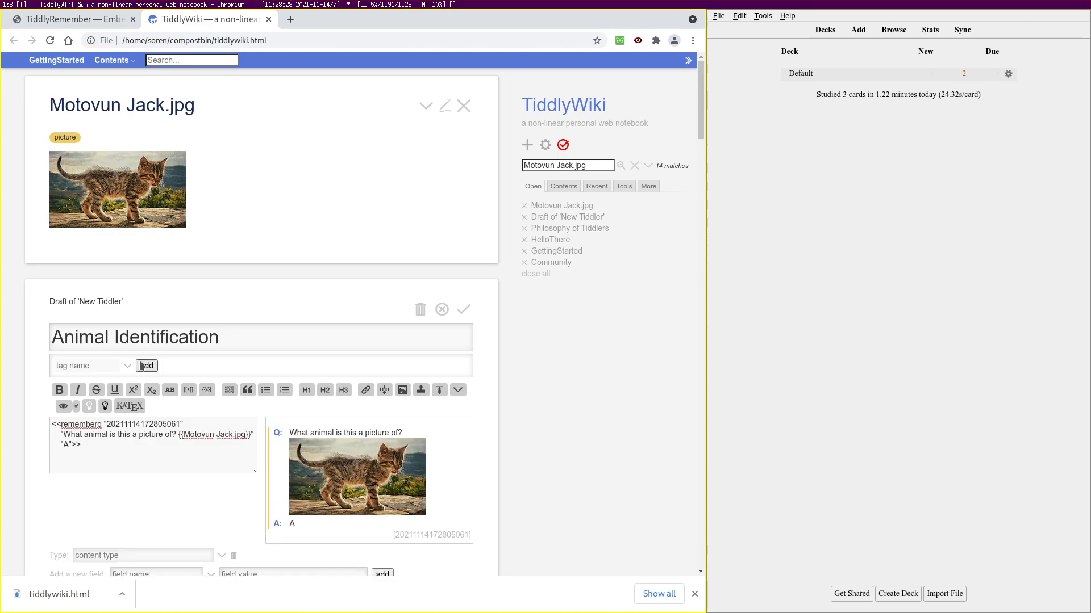
pyautogui.click(464, 310)
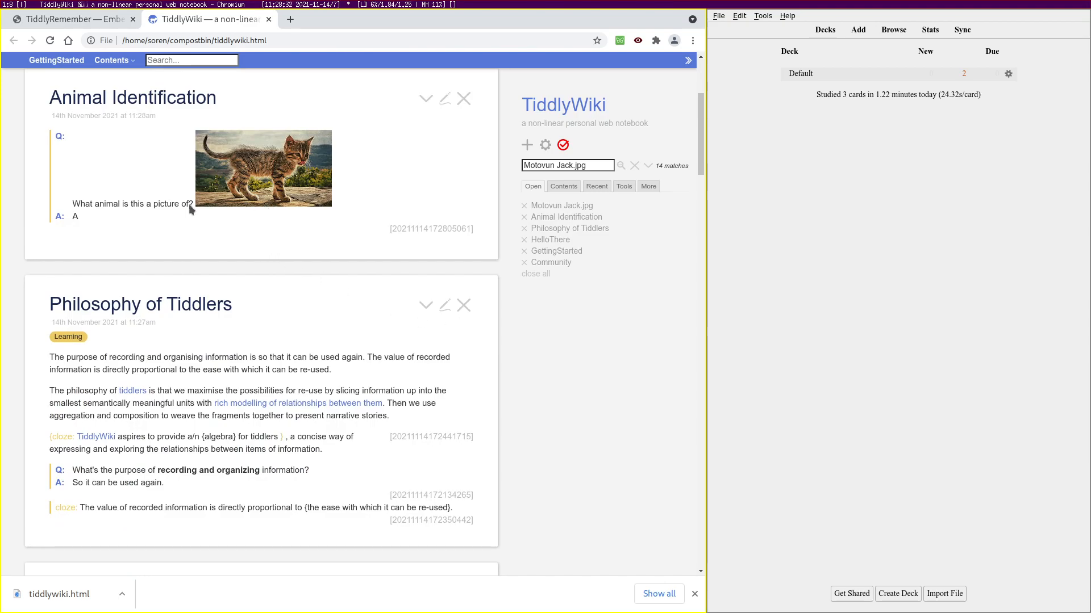
# Try to separate the image from the question text with a blank line in Animal Identification and save the tiddler
pyautogui.click(445, 99)
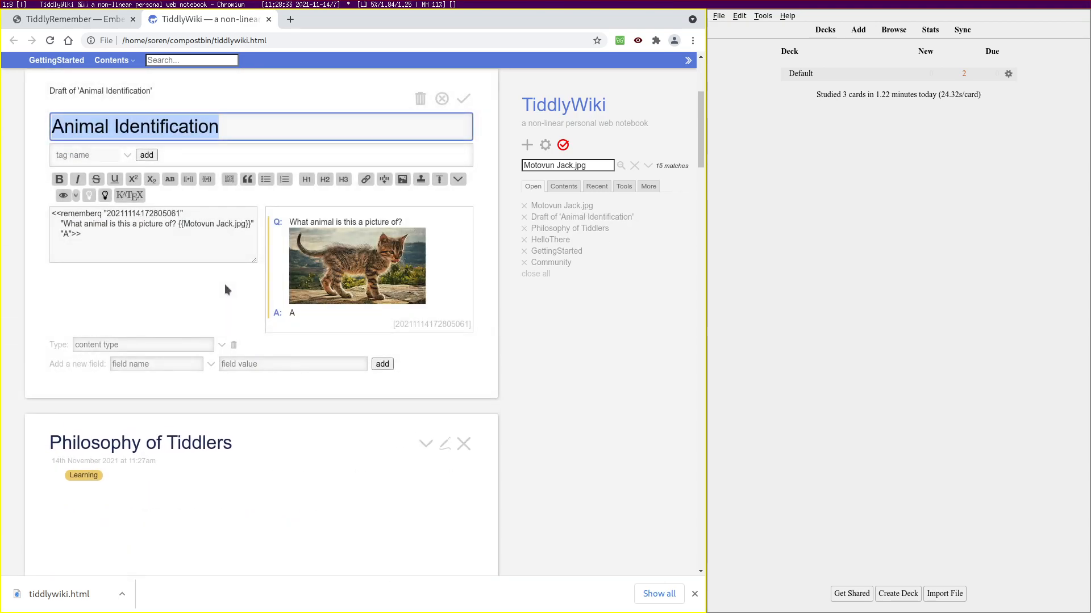
pyautogui.click(181, 224)
pyautogui.press('Return')
pyautogui.press('Return')
pyautogui.hotkey('ctrl', 'Return')
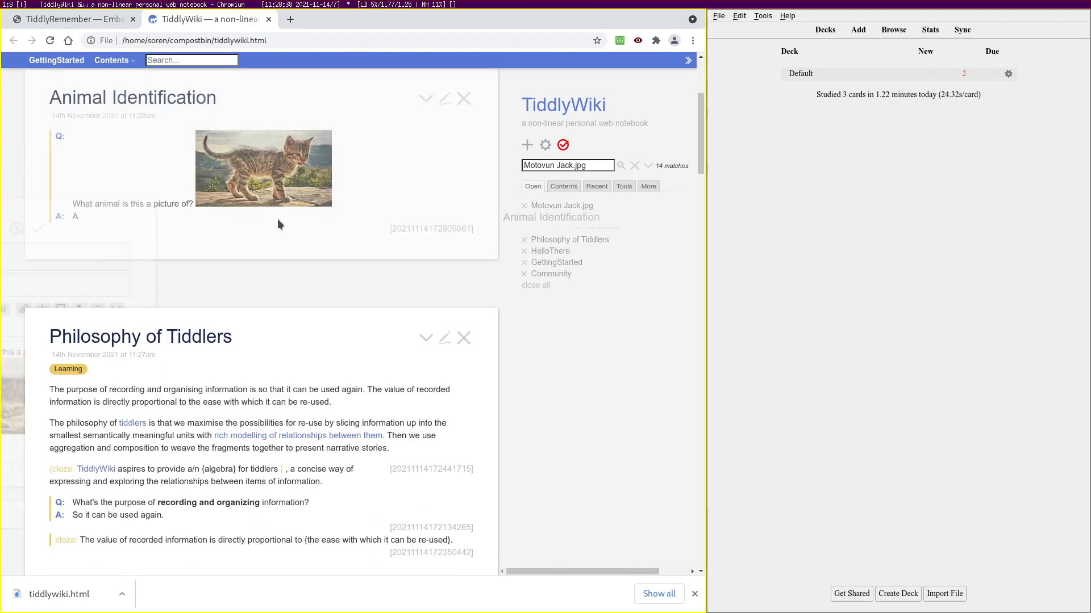
# Put a <br> between the question text and the image transclusion in Animal Identification and save the tiddler
pyautogui.click(444, 99)
pyautogui.click(50, 245)
pyautogui.press('BackSpace')
pyautogui.press('BackSpace')
pyautogui.write('<br>')
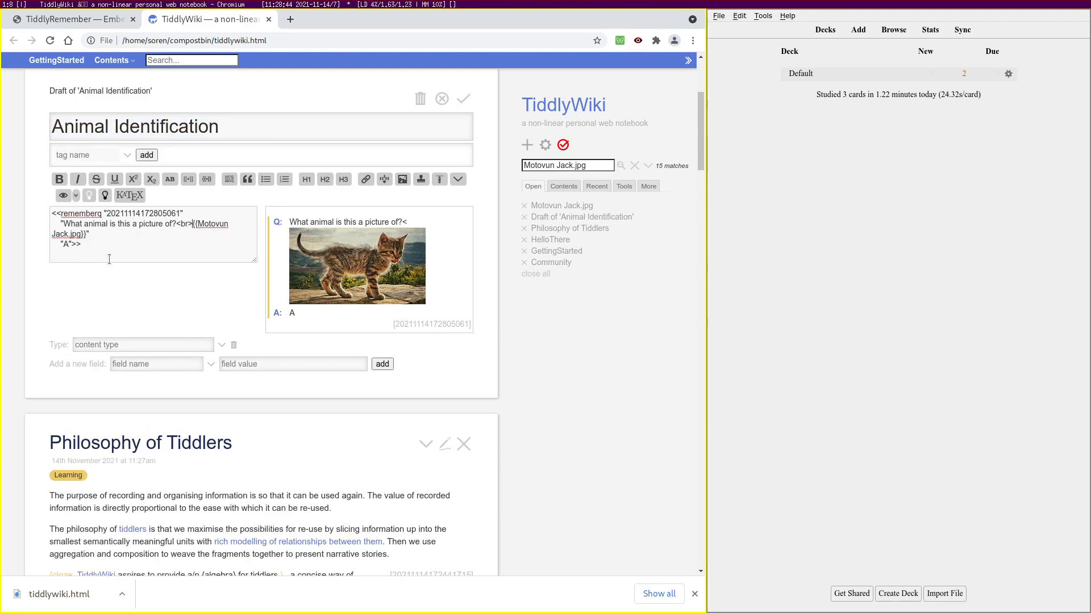
pyautogui.click(464, 101)
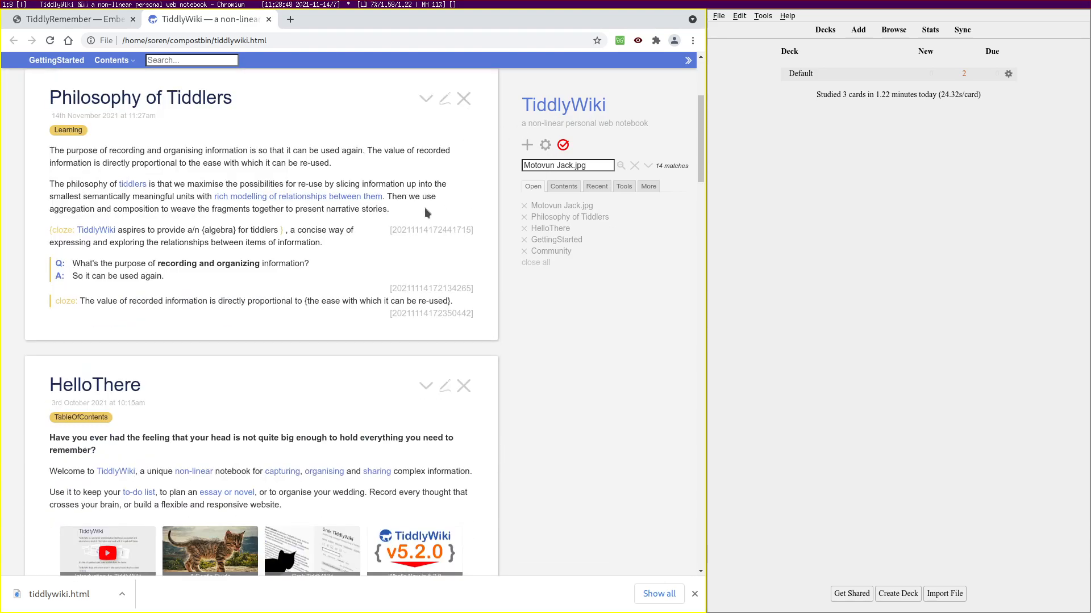
# Search the wiki for "anim" and open the Animal Identification tiddler
pyautogui.scroll(3, 425, 207)
pyautogui.click(573, 165)
pyautogui.write('anim')
pyautogui.press('Down')
pyautogui.press('Return')
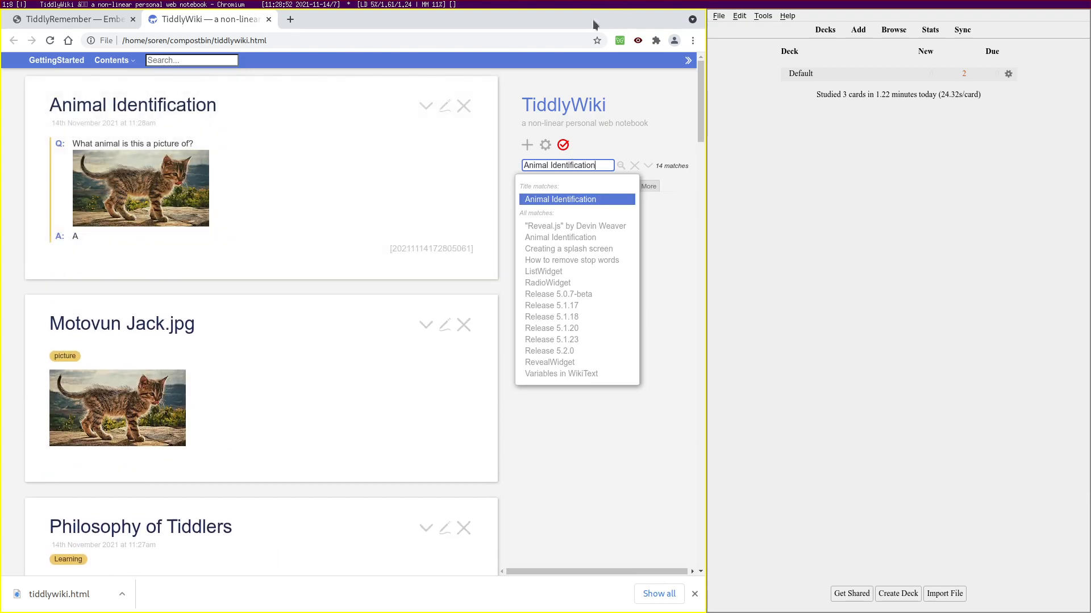
pyautogui.click(396, 158)
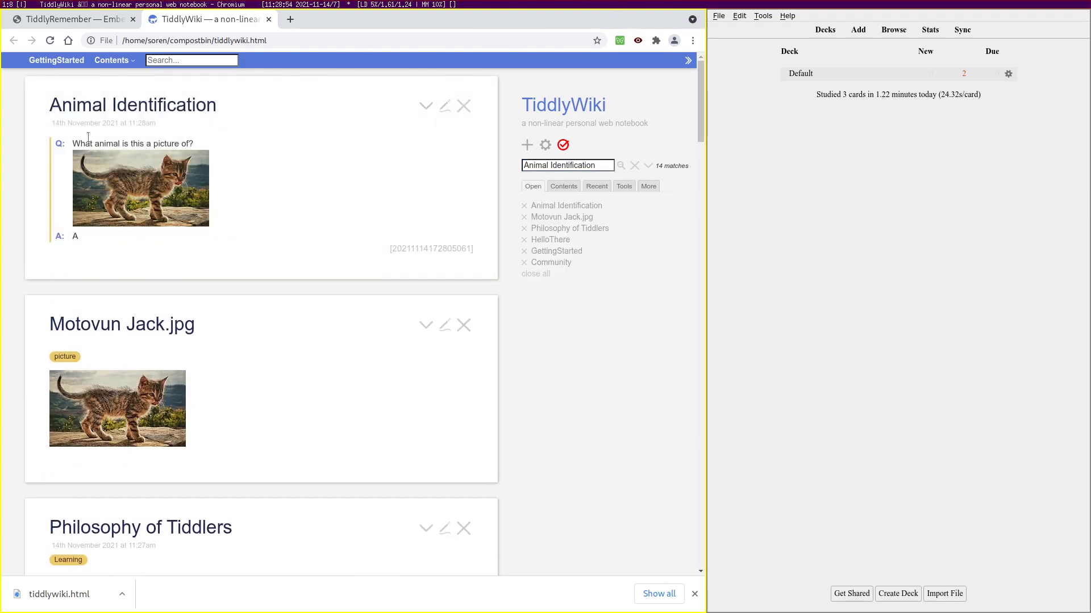
# Complete the answer in Animal Identification as "A cat." and save the tiddler
pyautogui.click(443, 112)
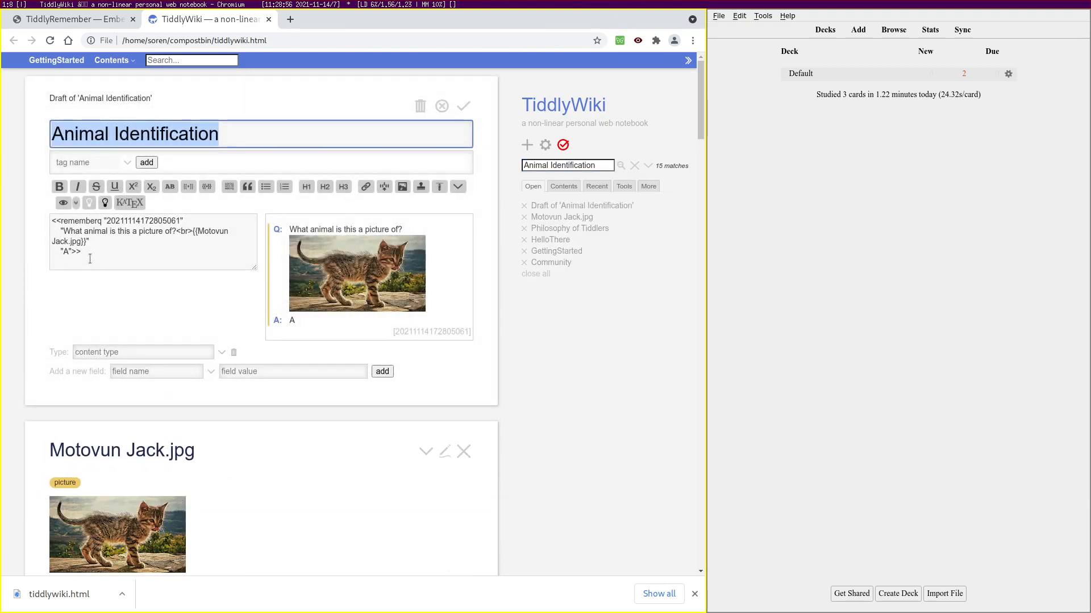
pyautogui.write('cat.')
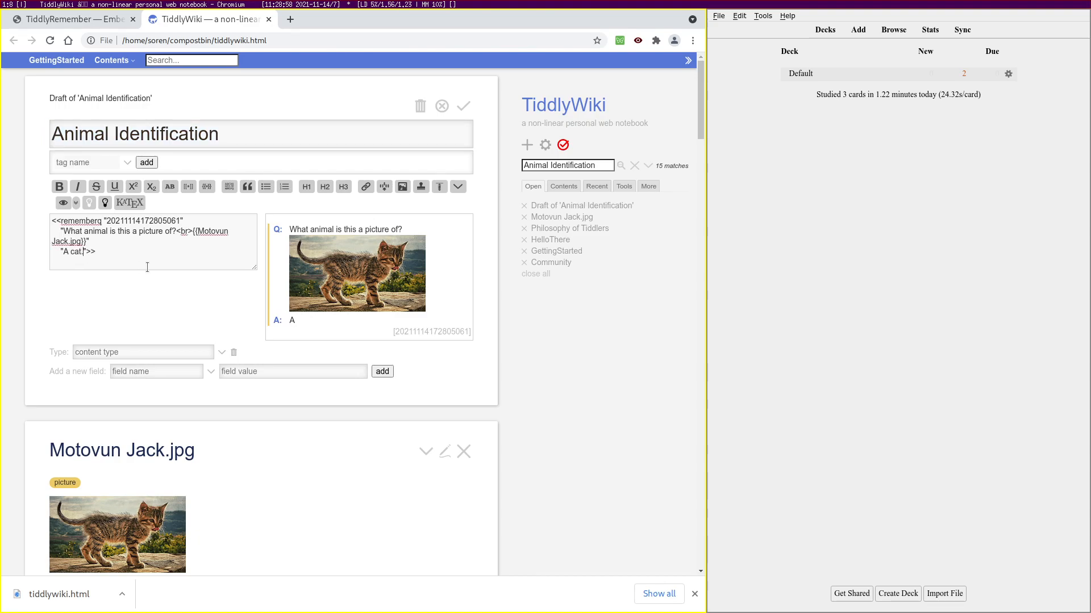
pyautogui.click(465, 108)
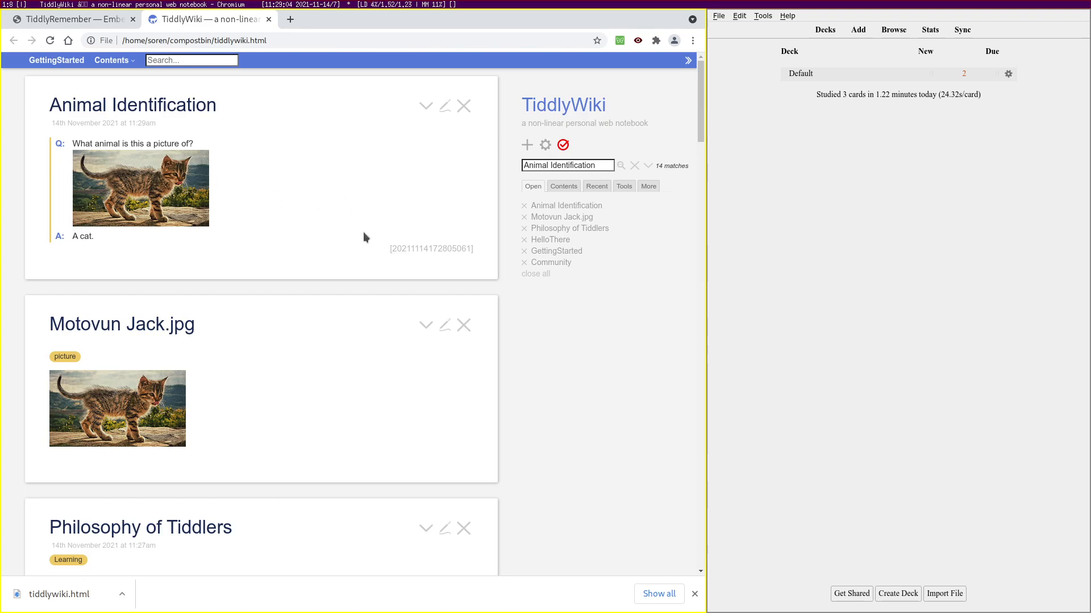
# Create a new tiddler titled "Geometry Formulas"
pyautogui.click(528, 147)
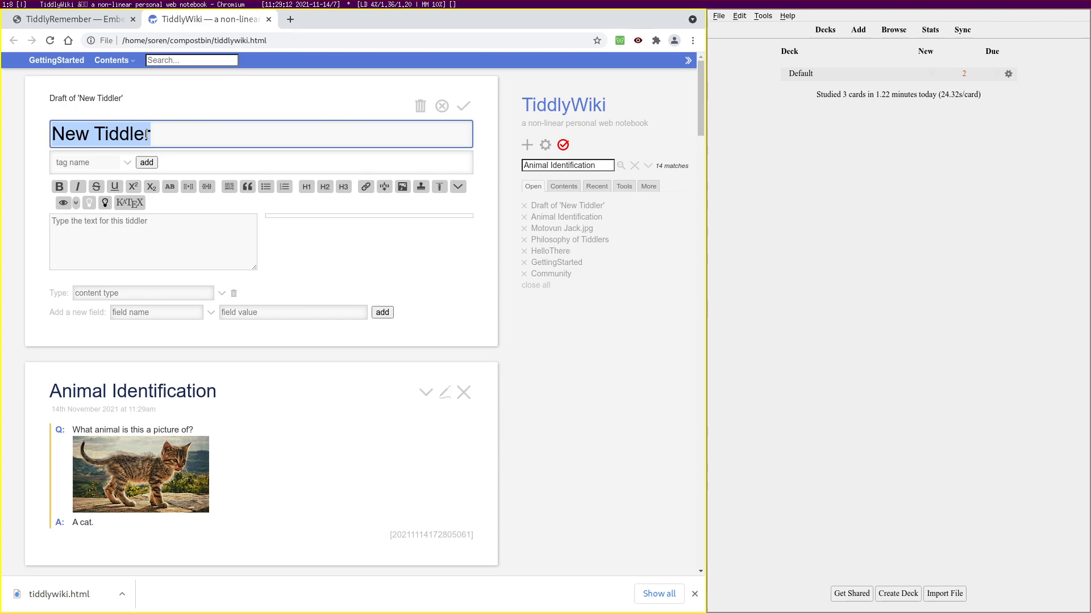
pyautogui.write('Geometry Forumulas')
pyautogui.click(146, 239)
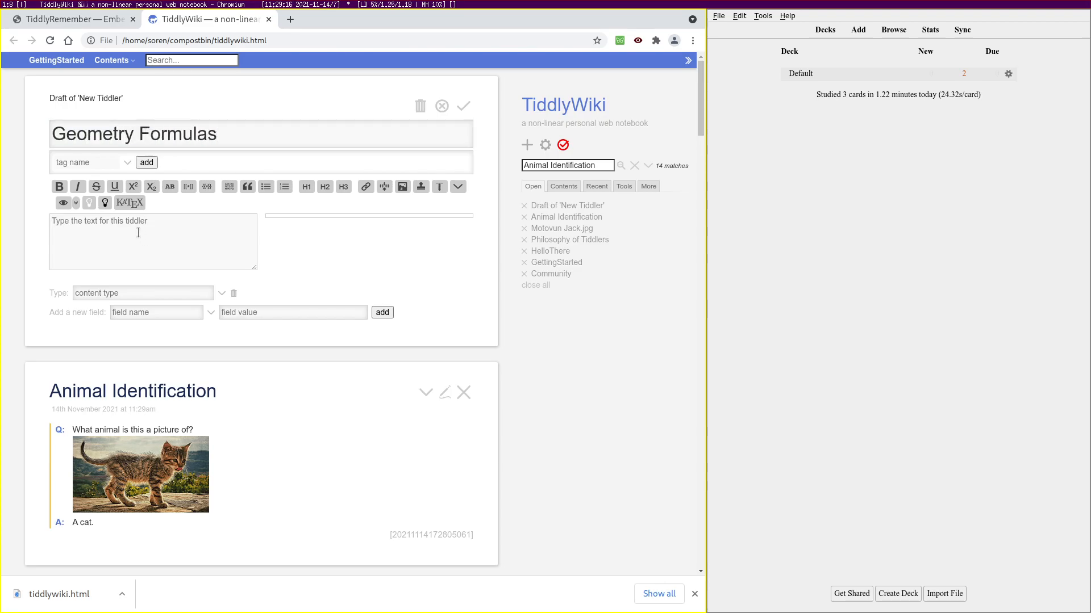
# Insert a question-and-answer rememberq template in the Geometry Formulas text and set its question to "How is the area of a circle related to its radius?"
pyautogui.hotkey('alt', 'F1')
pyautogui.click(144, 236)
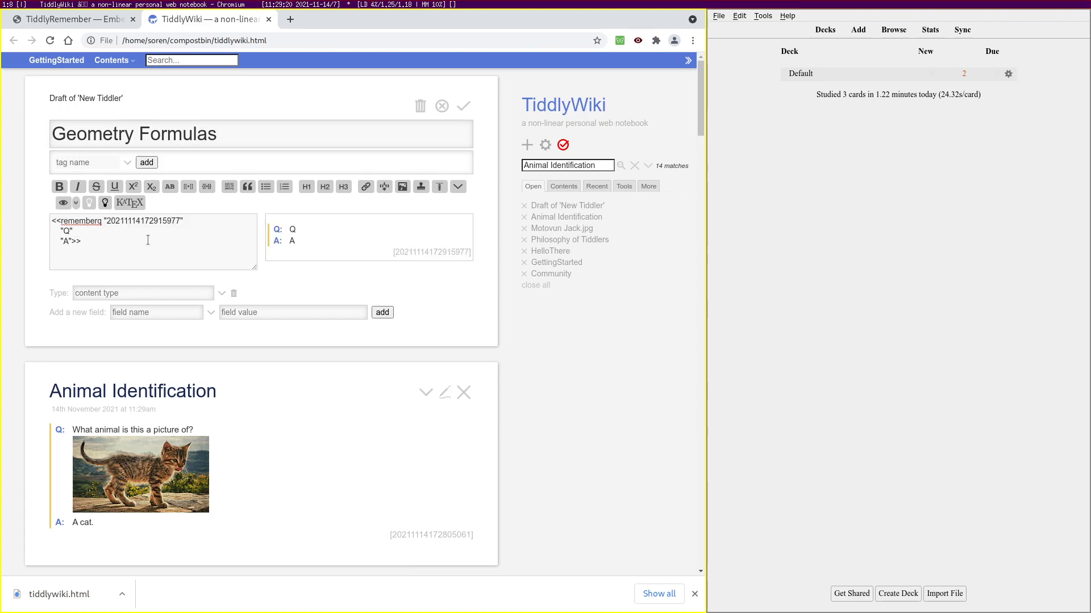
pyautogui.write('$$')
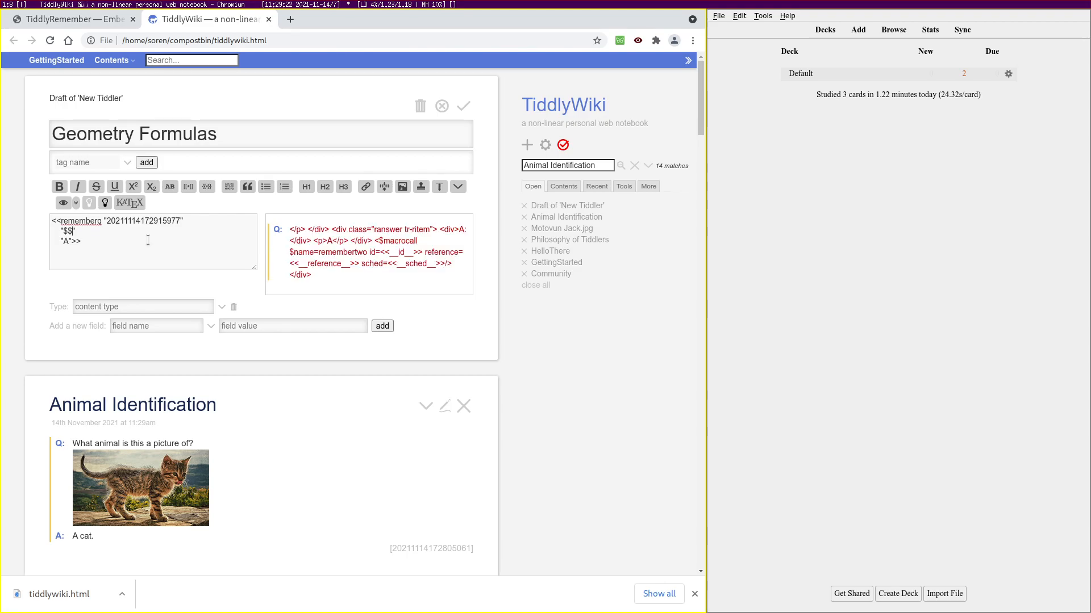
pyautogui.press('BackSpace')
pyautogui.write('Wh')
pyautogui.press('BackSpace')
pyautogui.press('BackSpace')
pyautogui.write('W')
pyautogui.press('BackSpace')
pyautogui.write('How is the area of a ')
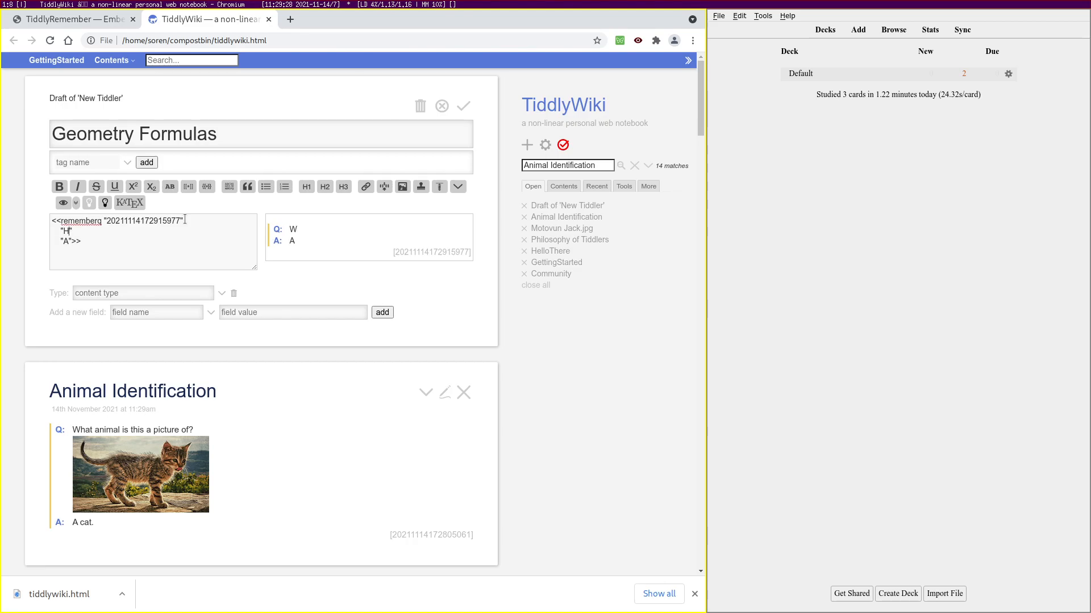
pyautogui.write('circle related to its ')
pyautogui.write('radius?')
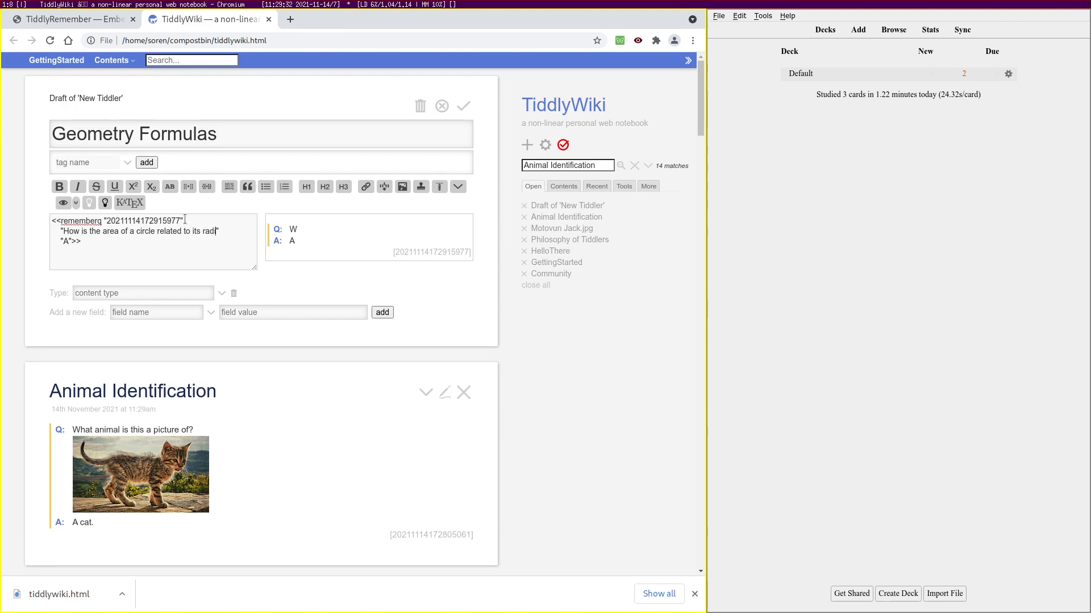
# Set the Geometry Formulas answer to the LaTeX formula $$ A = \pi r^2 $$ and save the tiddler
pyautogui.hotkey('ctrl', 'End')
pyautogui.press('BackSpace')
pyautogui.write('$$ A = ')
pyautogui.write('\\pi r^2')
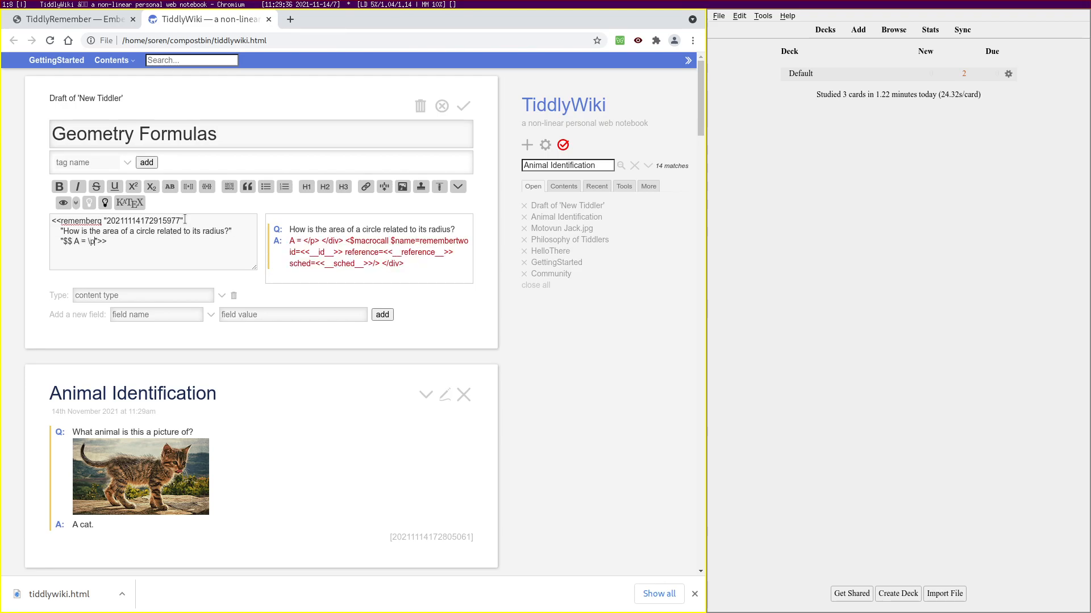
pyautogui.write(' $$')
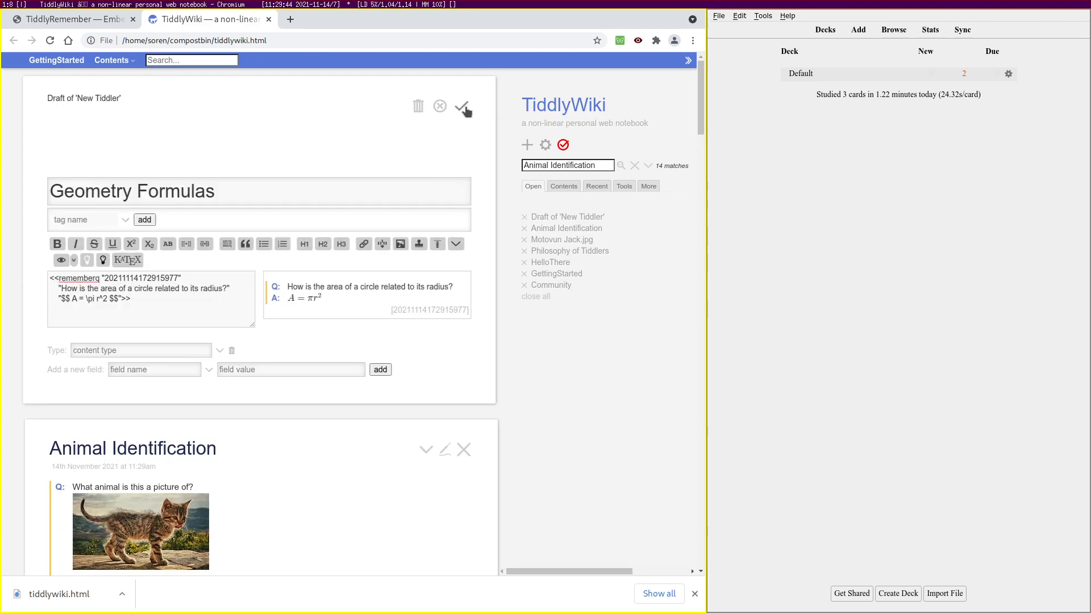
pyautogui.click(465, 108)
# Save the wiki, overwriting the existing tiddlywiki.html in the compostbin folder
pyautogui.click(563, 145)
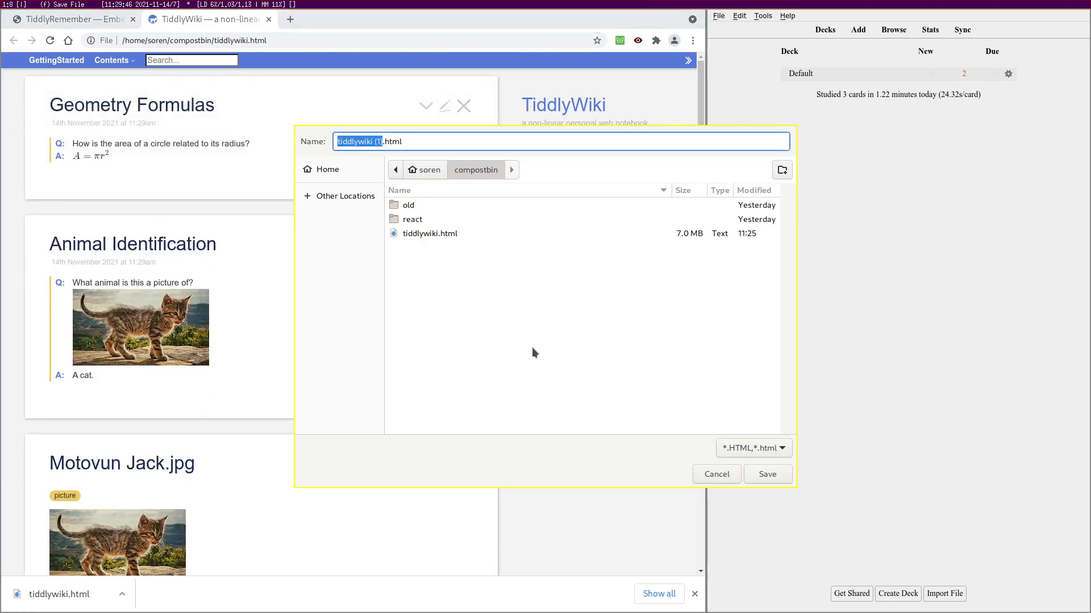
pyautogui.doubleClick(455, 233)
pyautogui.click(607, 336)
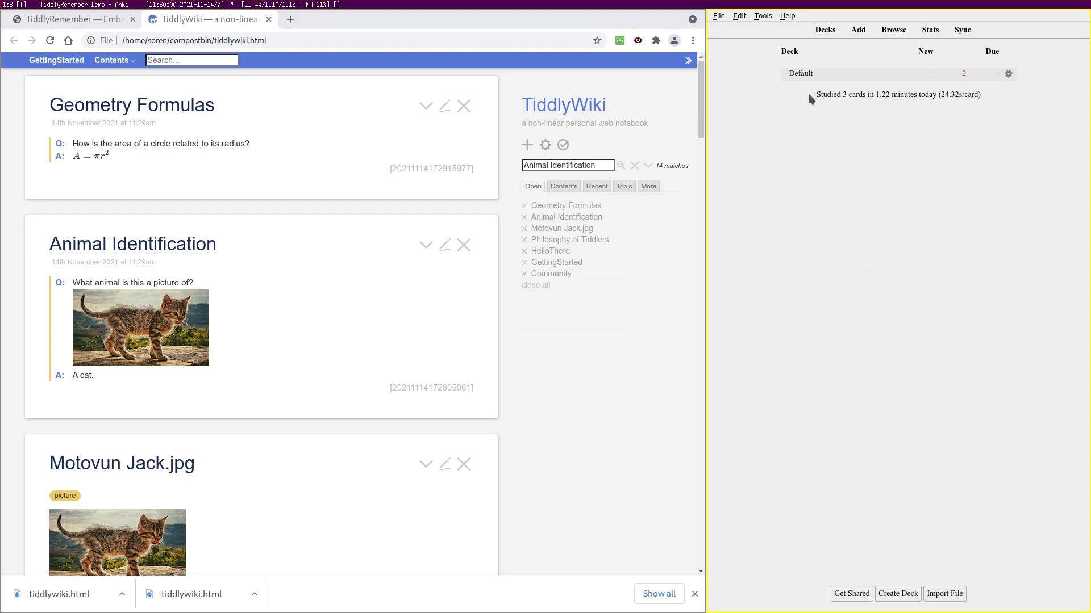
# Close the Motovun Jack.jpg tiddler in the story river
pyautogui.scroll(-2, 332, 290)
pyautogui.scroll(2, 333, 291)
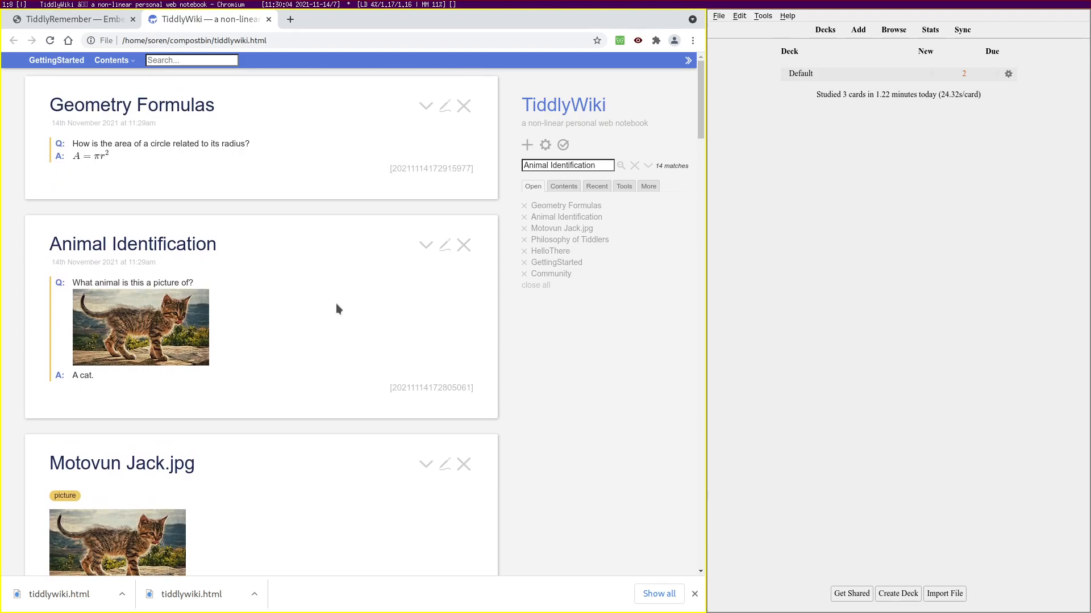
pyautogui.scroll(-3, 341, 253)
pyautogui.scroll(2, 398, 341)
pyautogui.click(464, 431)
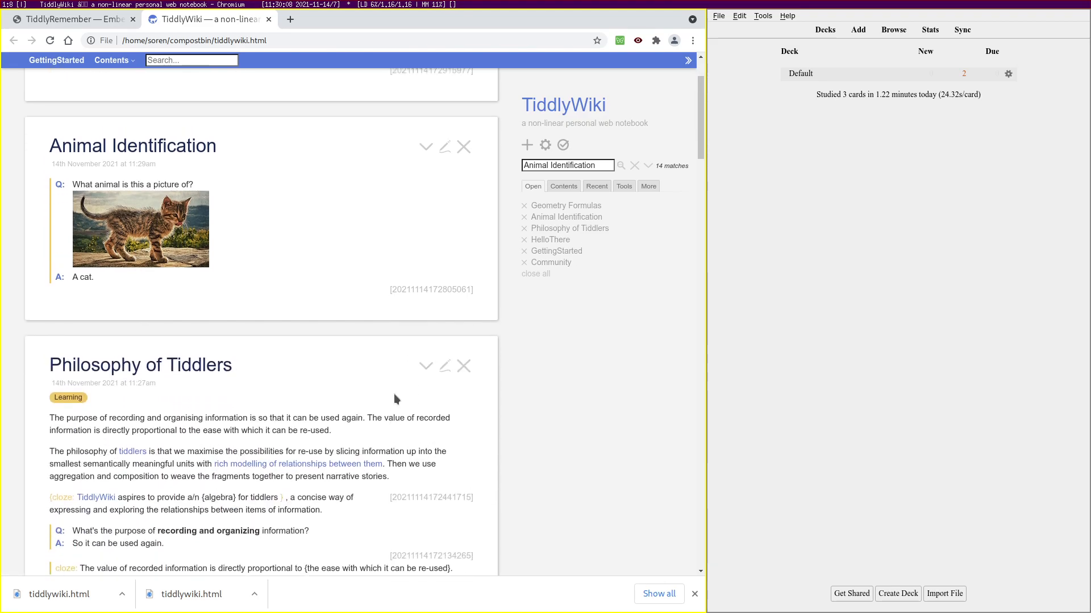
# Save the wiki over tiddlywiki.html again and sync its notes into Anki
pyautogui.scroll(2, 390, 397)
pyautogui.click(570, 143)
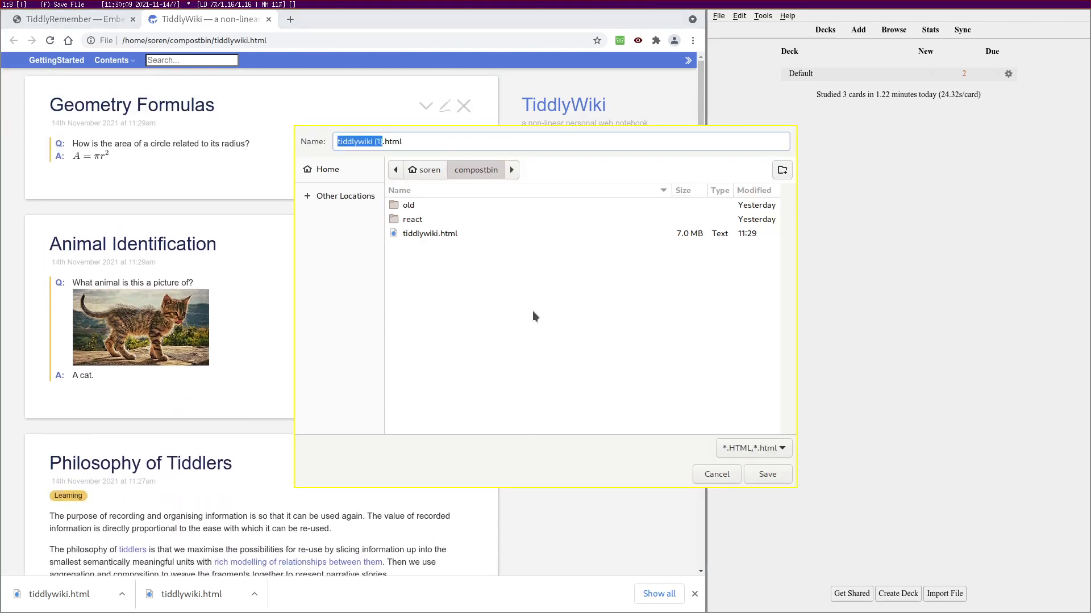
pyautogui.click(459, 236)
pyautogui.press('Return')
pyautogui.click(625, 338)
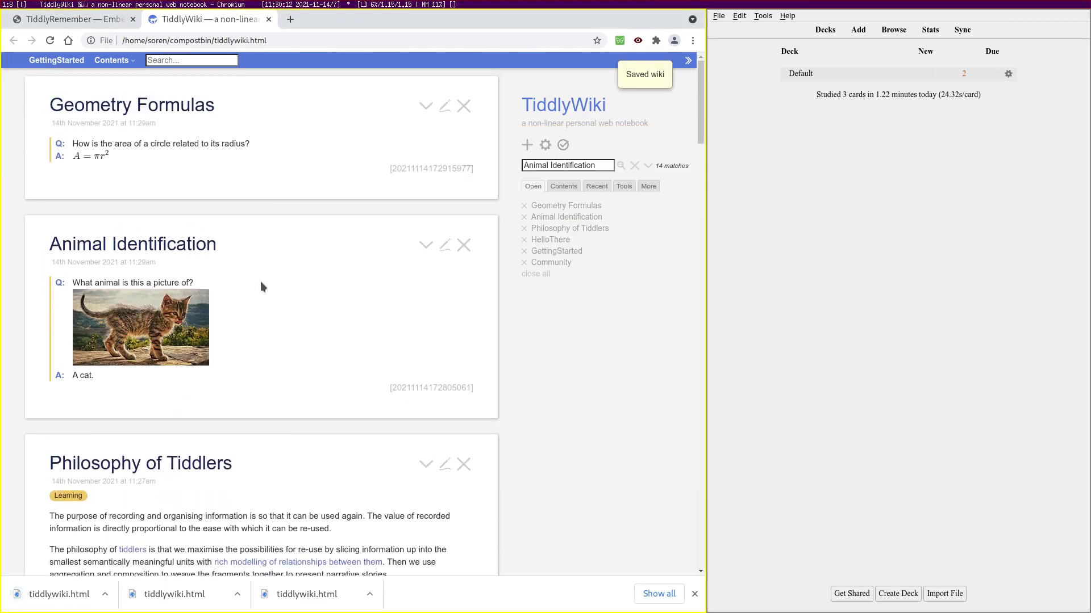
pyautogui.hotkey('shift', 'y')
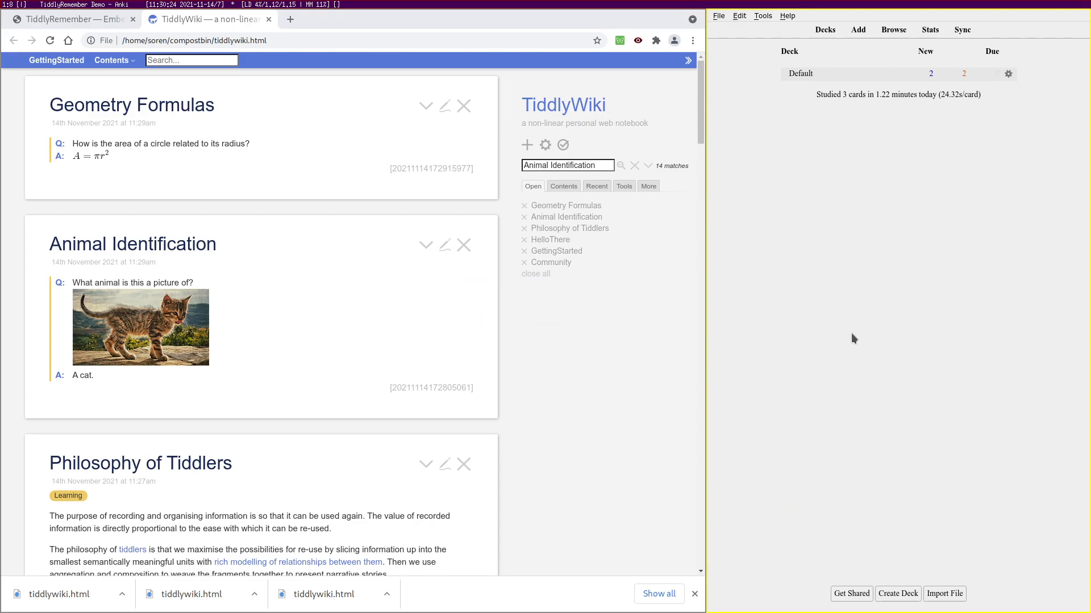
# Highlight the bold words "recording and organizing" in the question of the Philosophy of Tiddlers tiddler
pyautogui.scroll(-6, 350, 432)
pyautogui.scroll(-1, 385, 438)
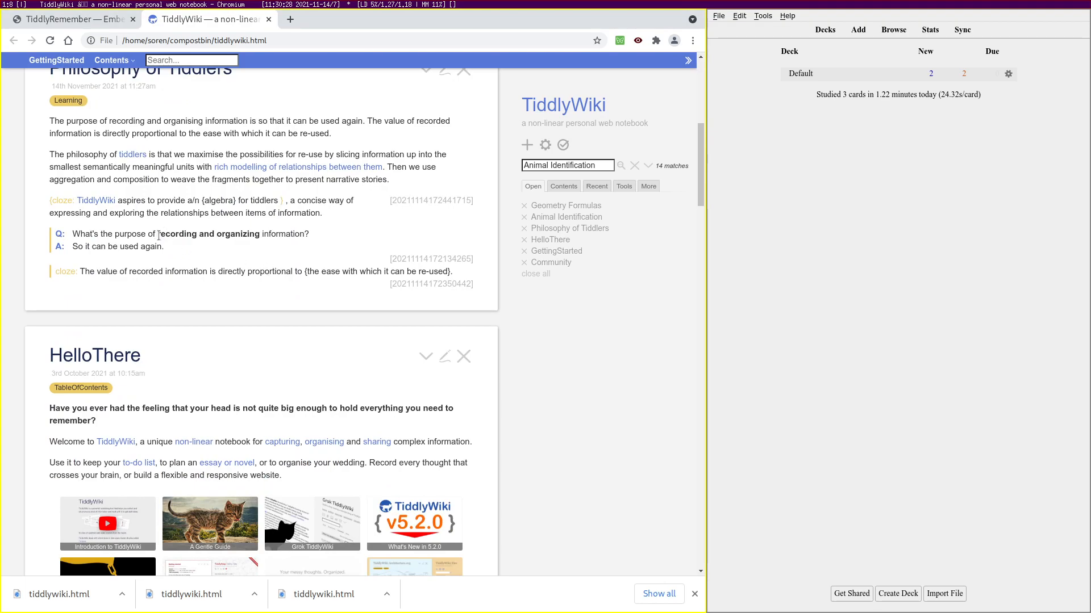
pyautogui.moveTo(158, 235); pyautogui.dragTo(271, 237)
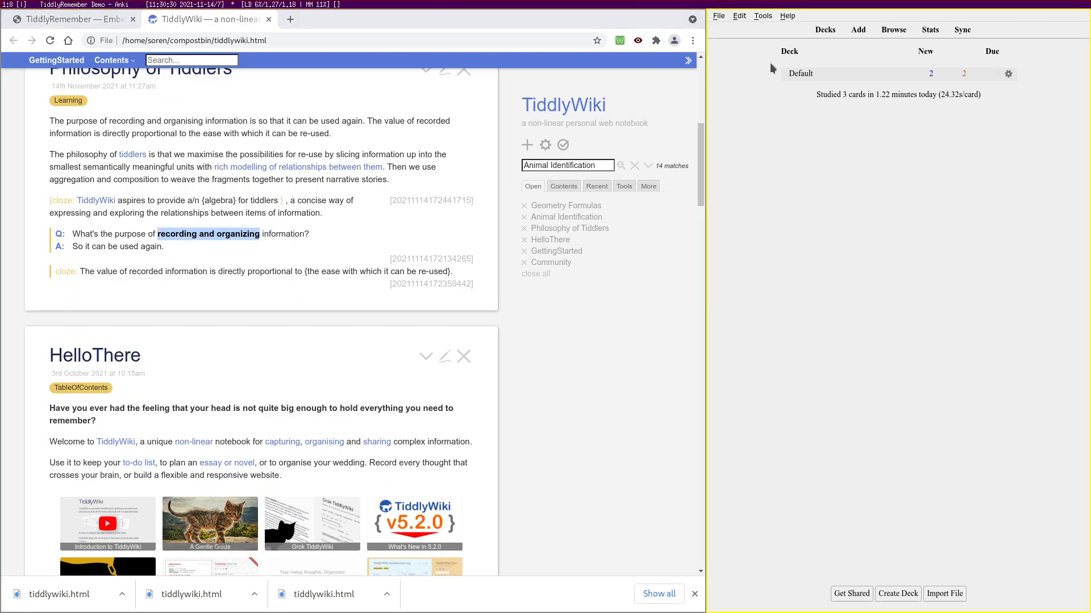
# Open Anki's card browser full screen and widen the Sort Field column to fit the question texts
pyautogui.press('b')
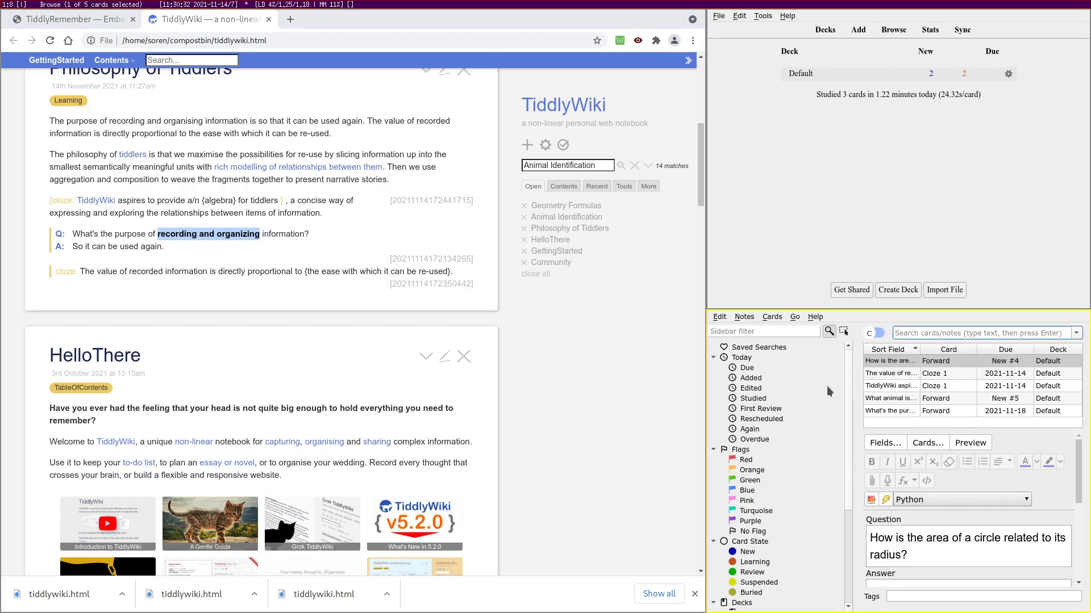
pyautogui.press('super+e')
pyautogui.moveTo(216, 46); pyautogui.dragTo(568, 47)
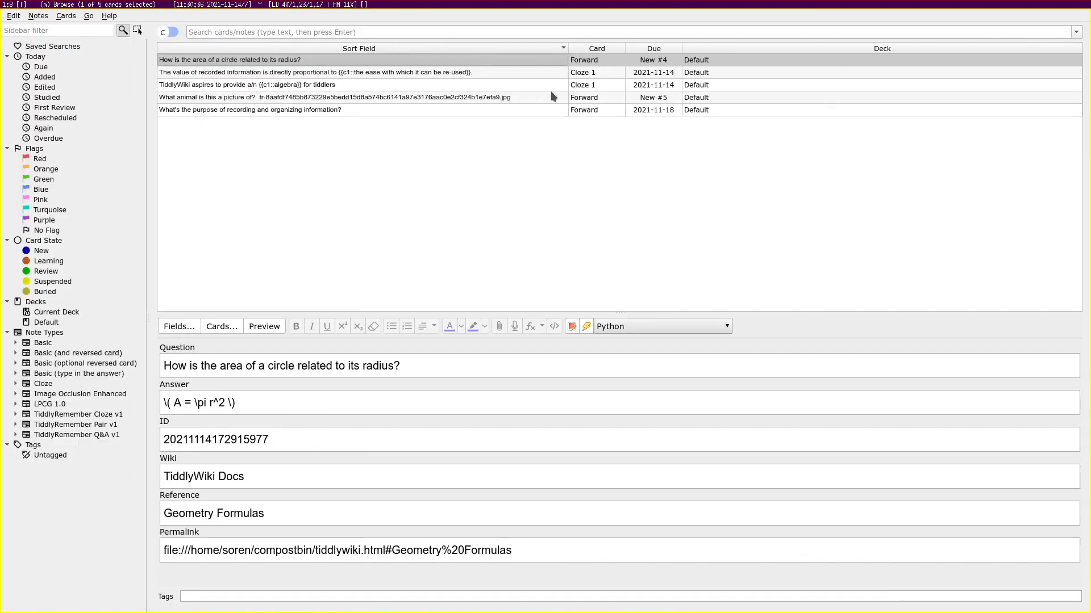
# Examine the Answer field of the circle area note, preview both sides of its card, and close the preview
pyautogui.click(407, 359)
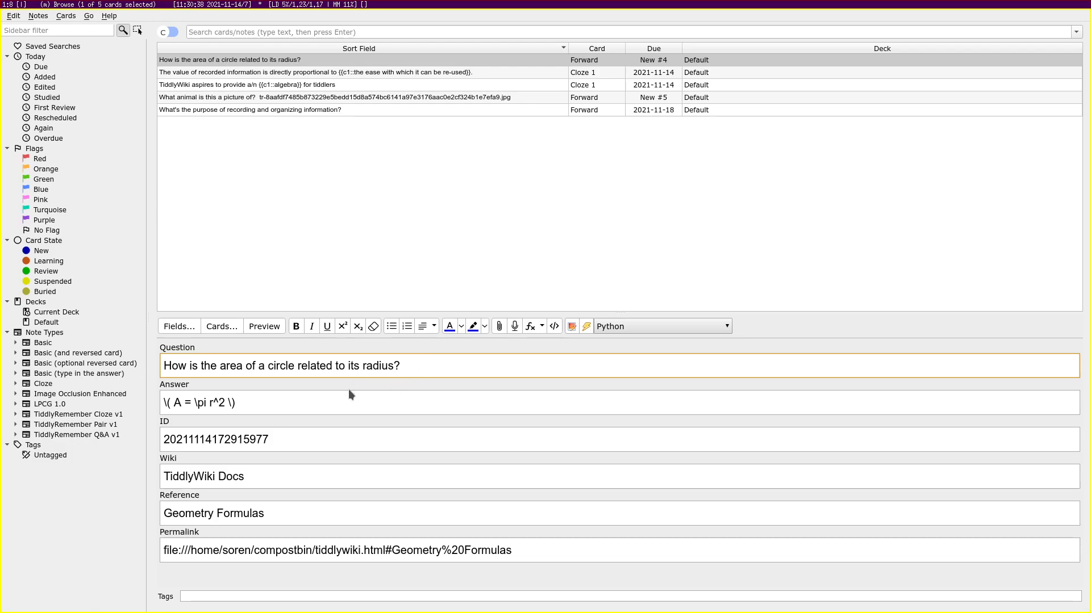
pyautogui.doubleClick(241, 402)
pyautogui.moveTo(171, 403); pyautogui.dragTo(161, 403)
pyautogui.click(264, 326)
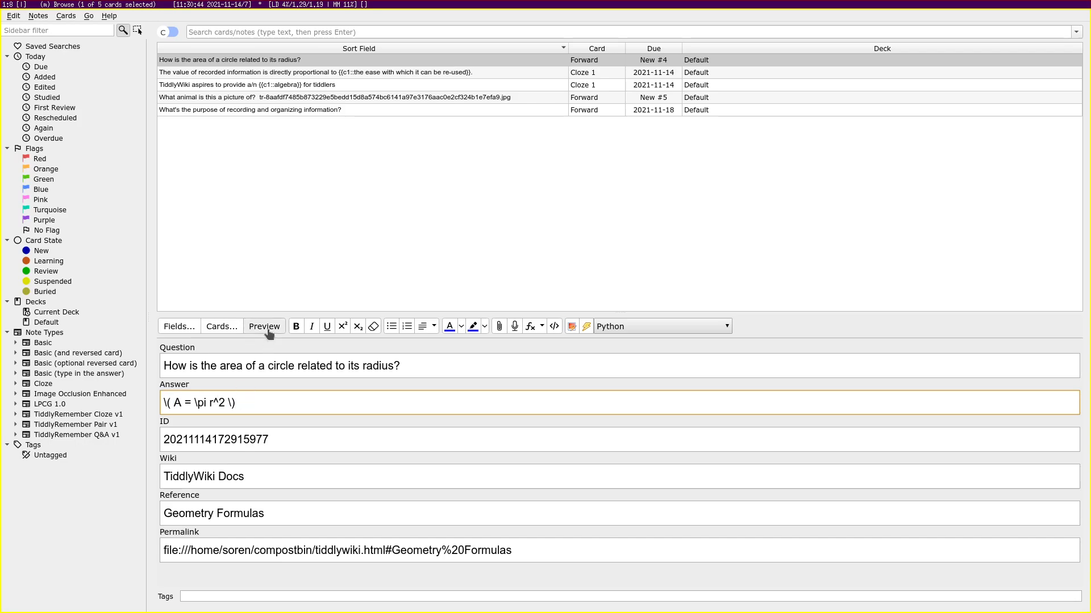
pyautogui.click(1066, 606)
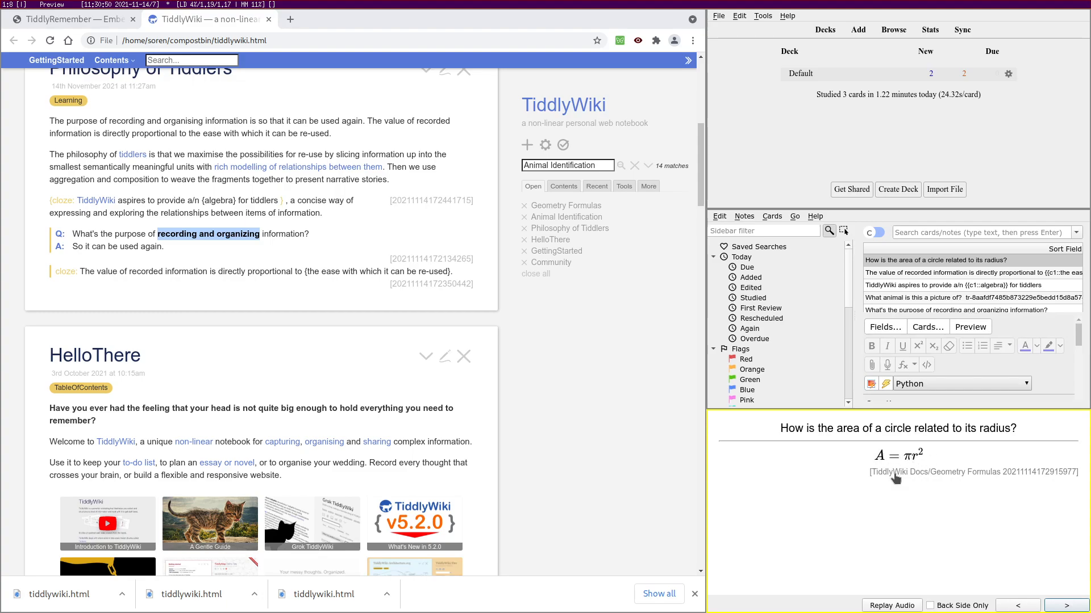
pyautogui.press('Escape')
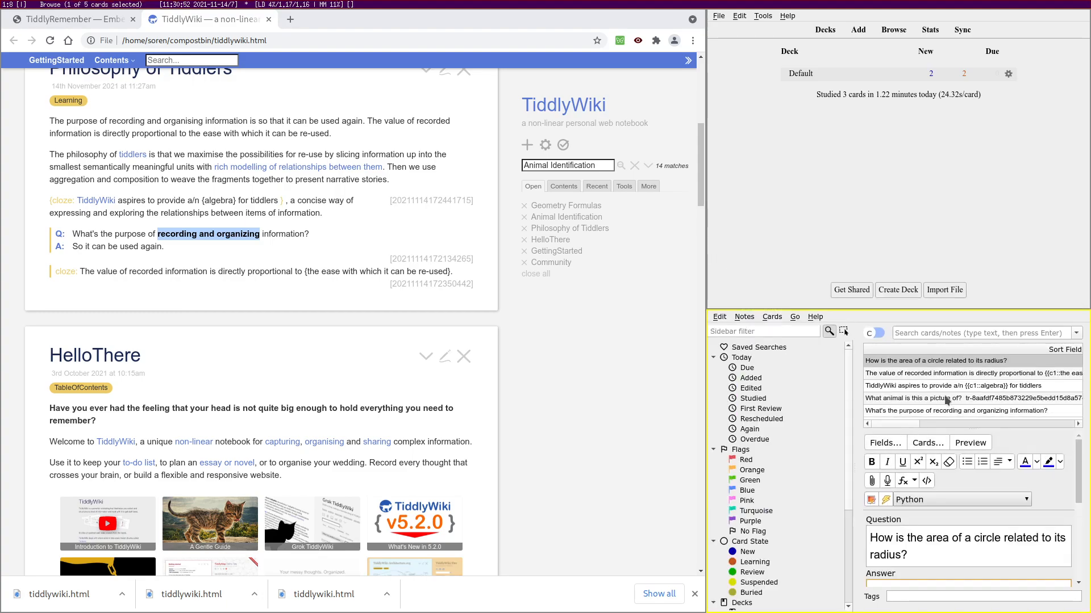
# Preview the question and answer sides of the "What animal is this a picture of?" card
pyautogui.click(995, 400)
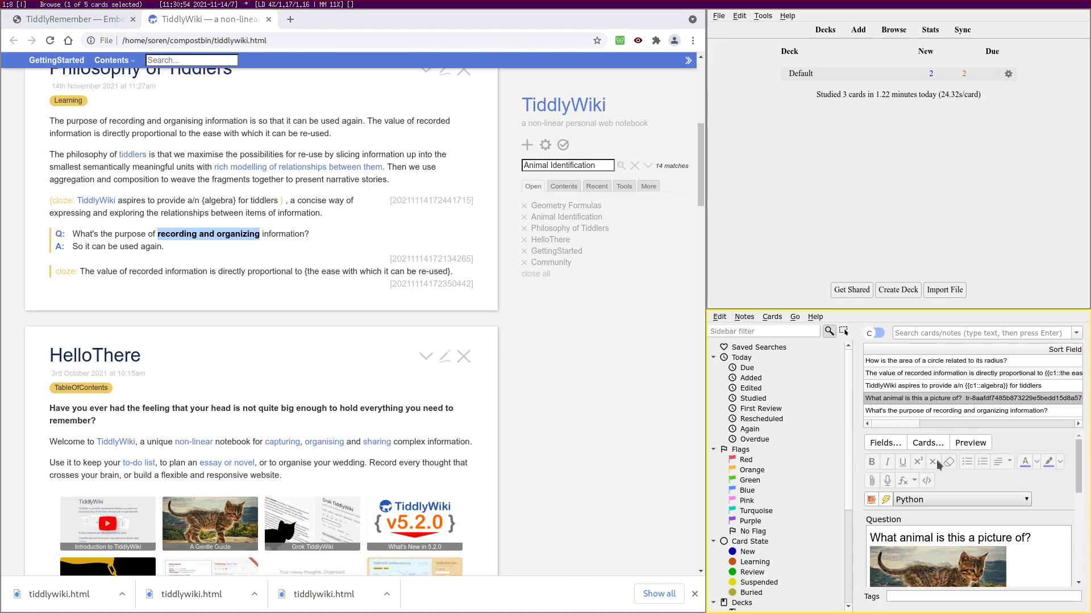
pyautogui.click(970, 442)
pyautogui.click(1066, 605)
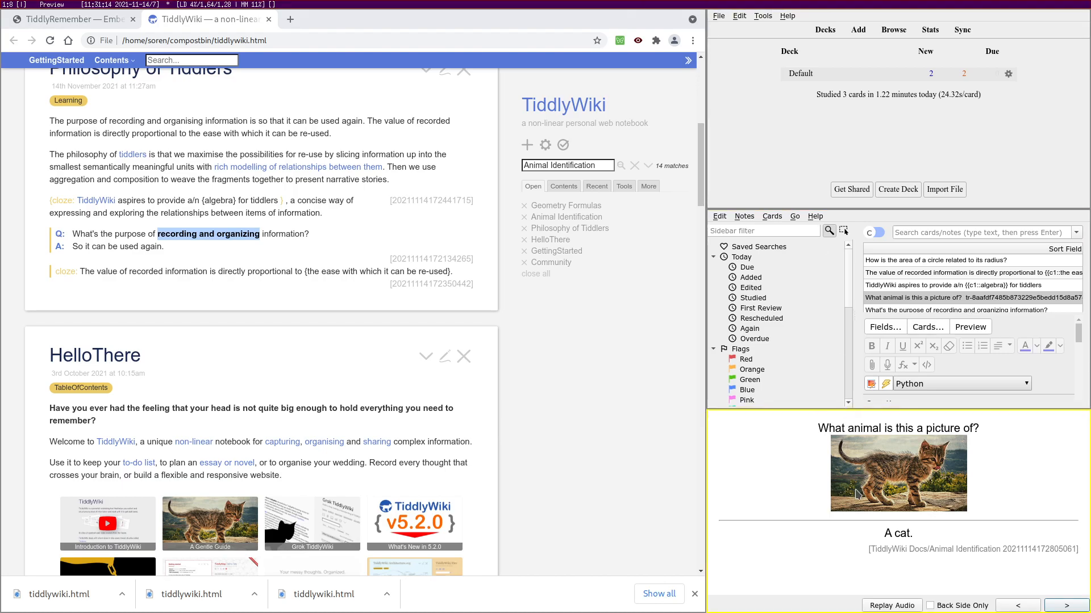
pyautogui.scroll(4, 302, 267)
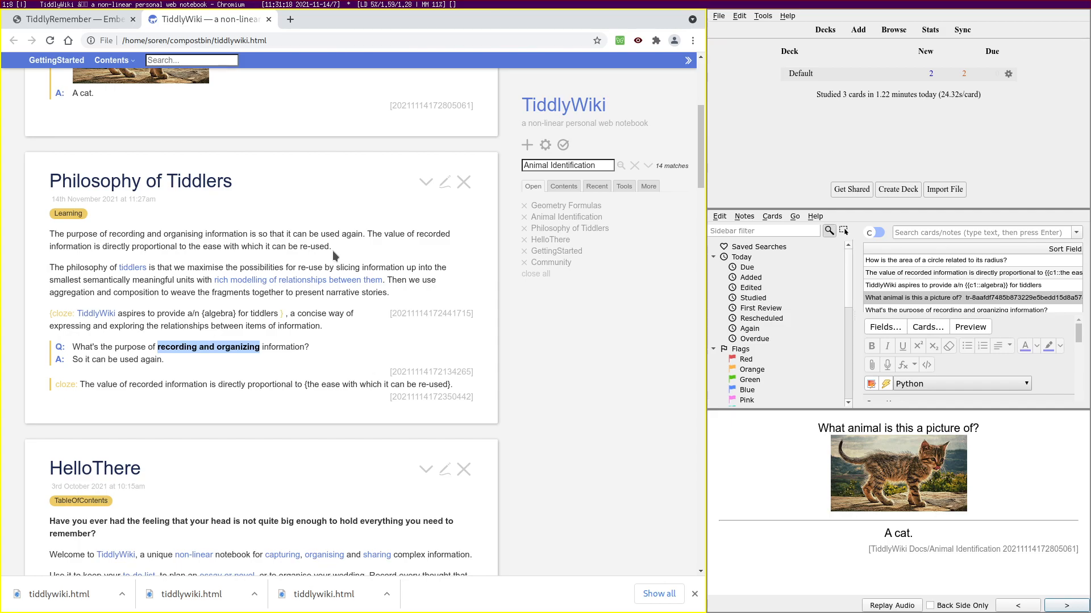
# Compare the Geometry Formulas and Animal Identification tiddlers with the Anki card, close its preview, and examine the animal note's fields
pyautogui.scroll(5, 98, 168)
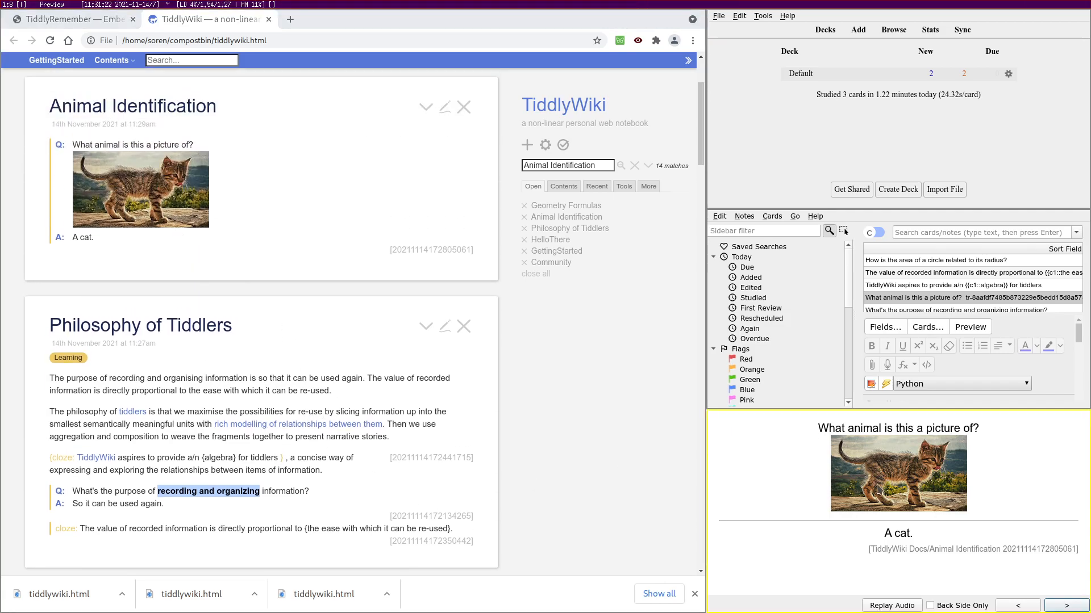
pyautogui.scroll(4, 170, 205)
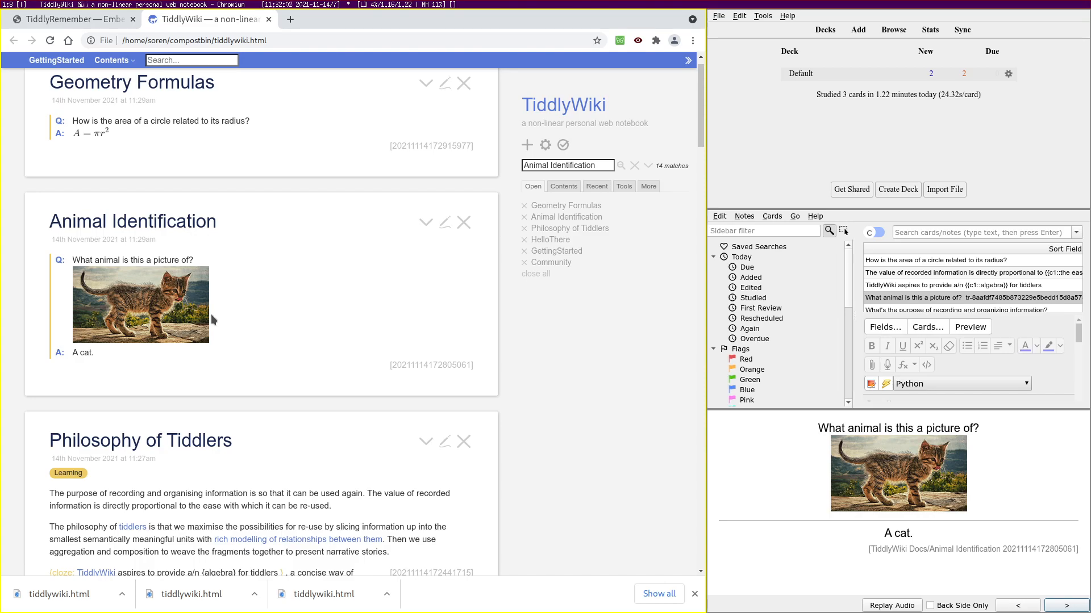
pyautogui.scroll(1, 237, 316)
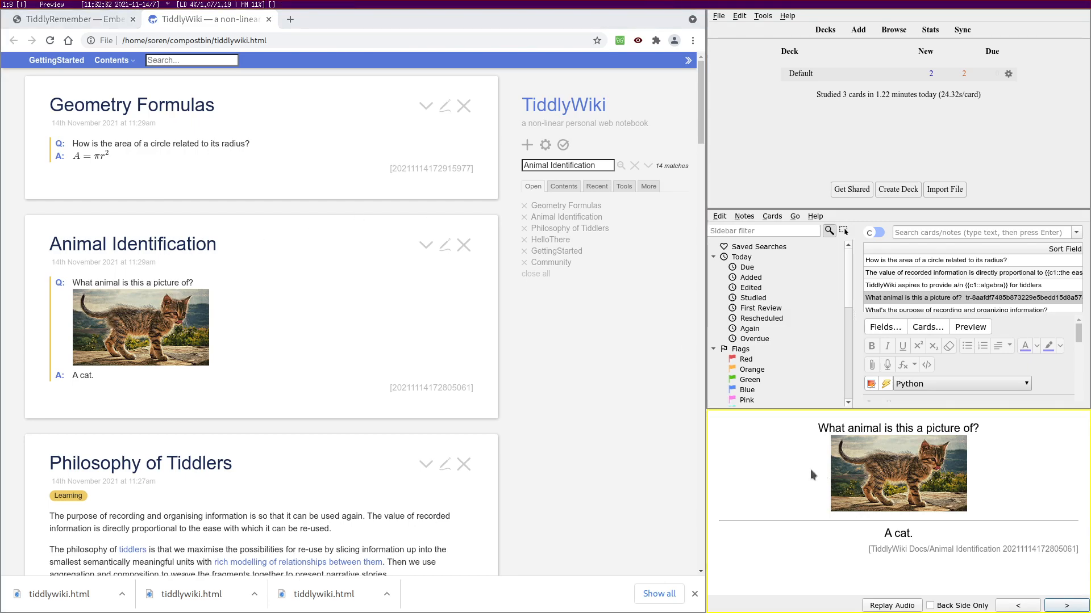
pyautogui.press('Escape')
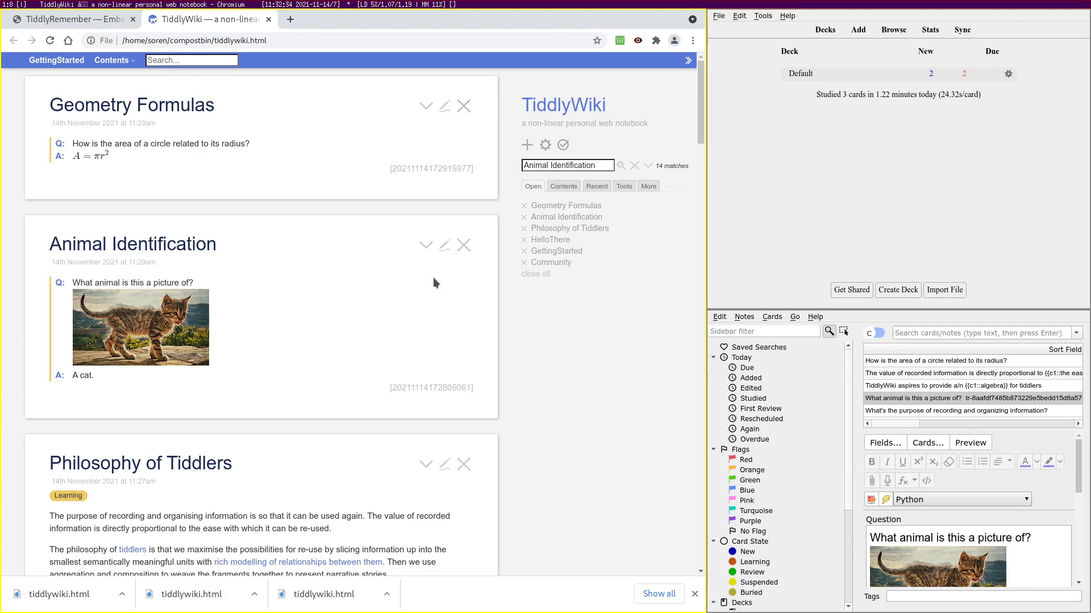
pyautogui.scroll(-3, 433, 281)
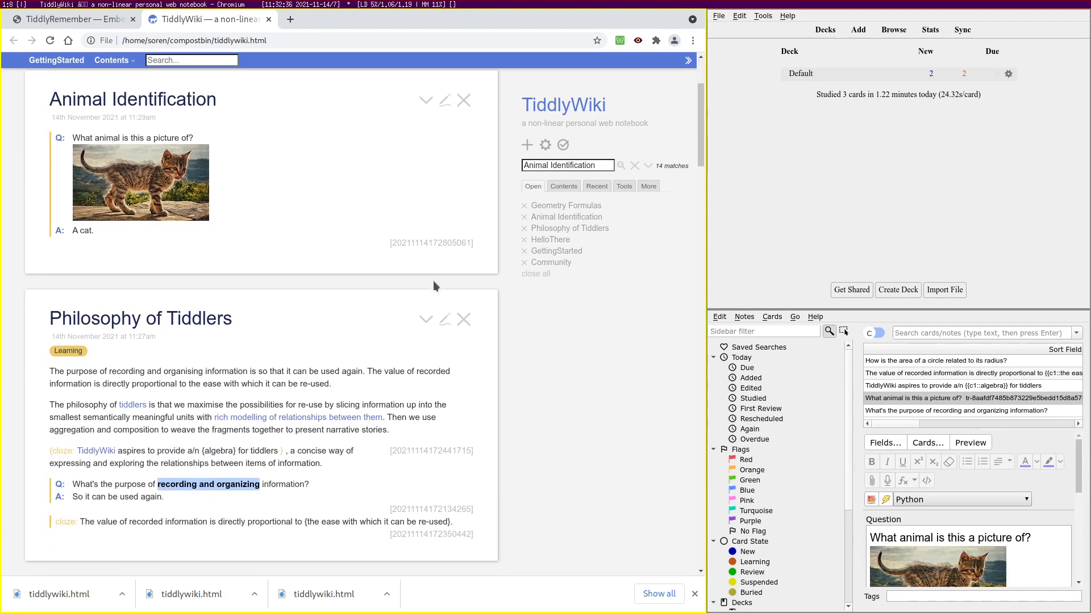
pyautogui.scroll(3, 433, 280)
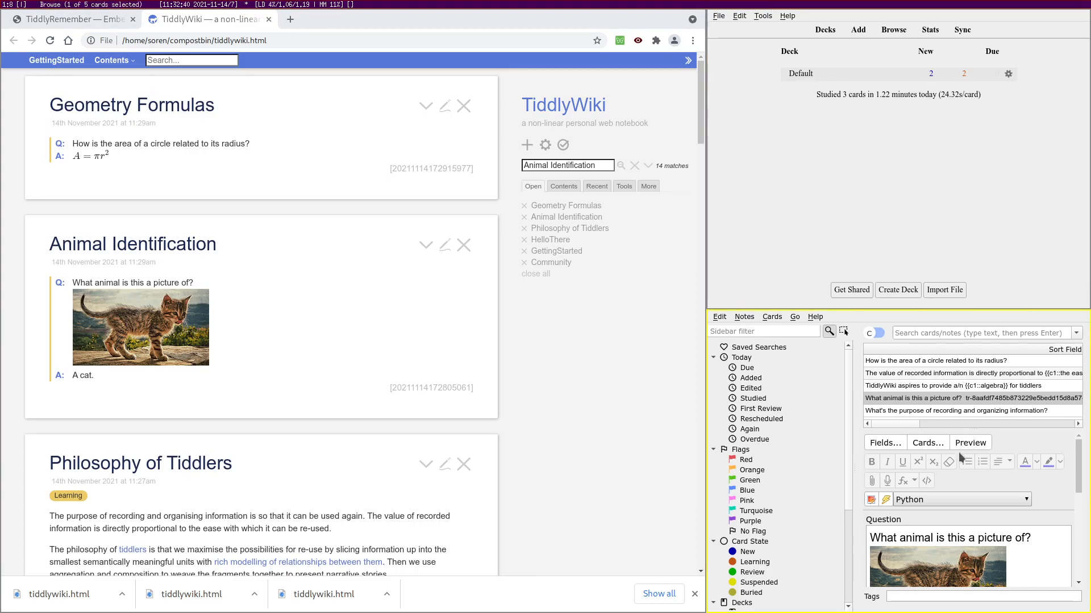
pyautogui.scroll(-5, 964, 562)
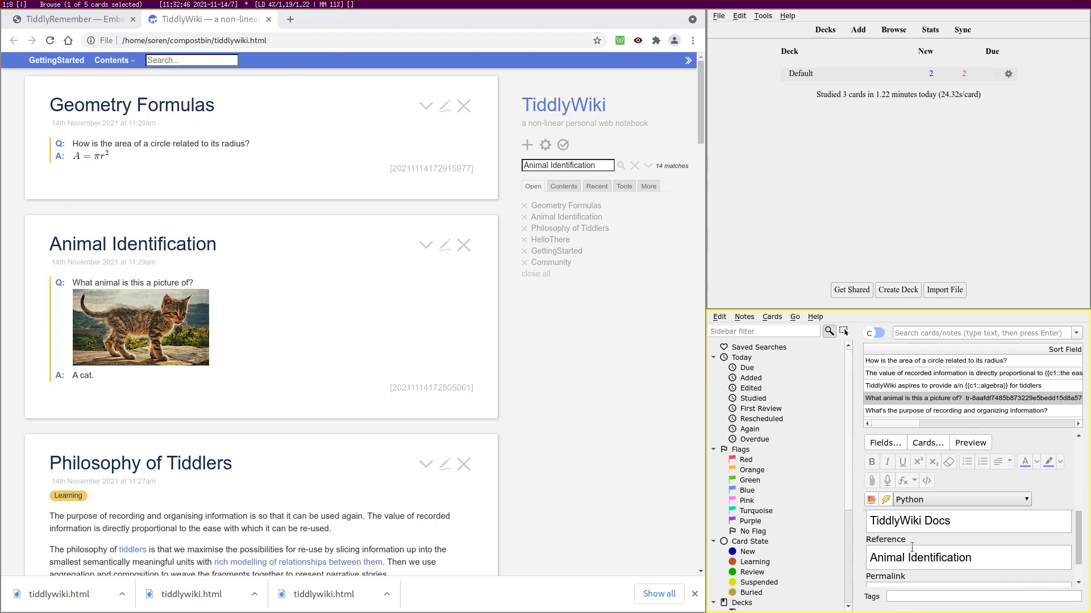
pyautogui.scroll(5, 931, 549)
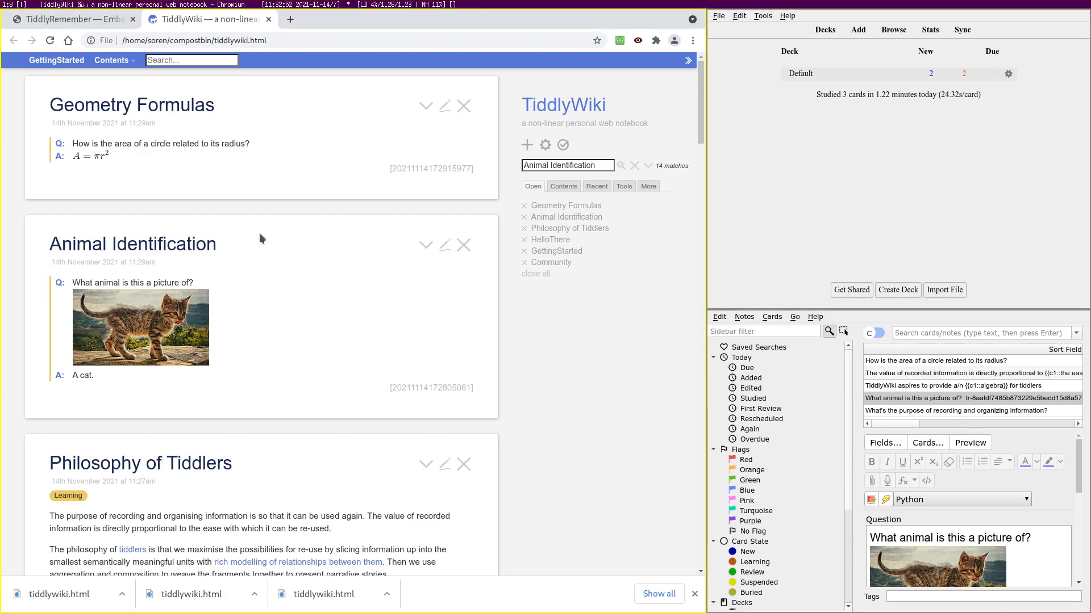
# In the TiddlyRemember documentation, close the Anki add-on configuration page and open the Mapping tiddlers page
pyautogui.click(121, 21)
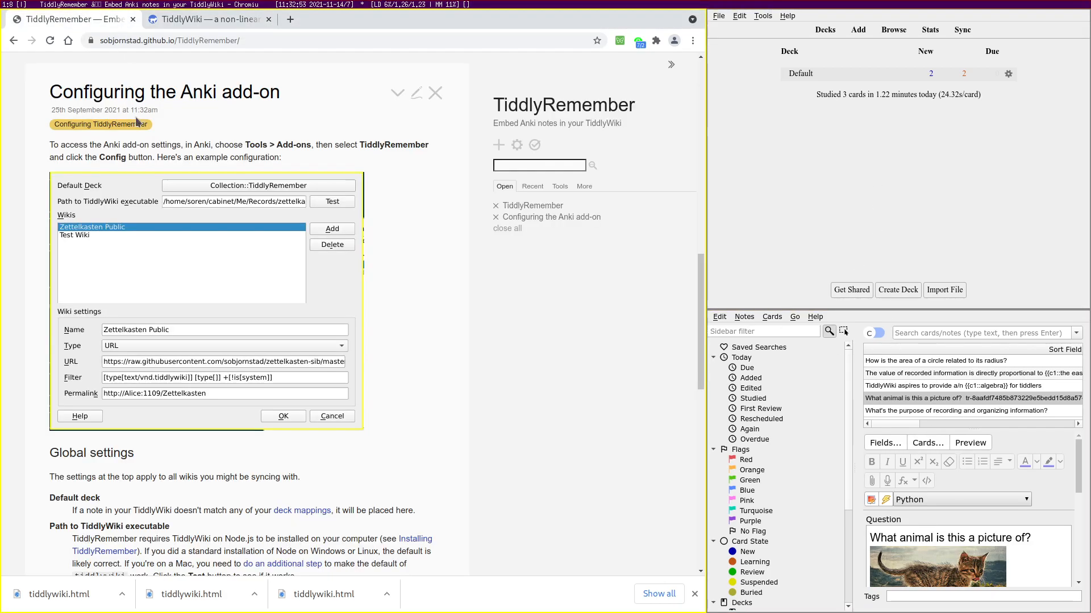
pyautogui.click(435, 93)
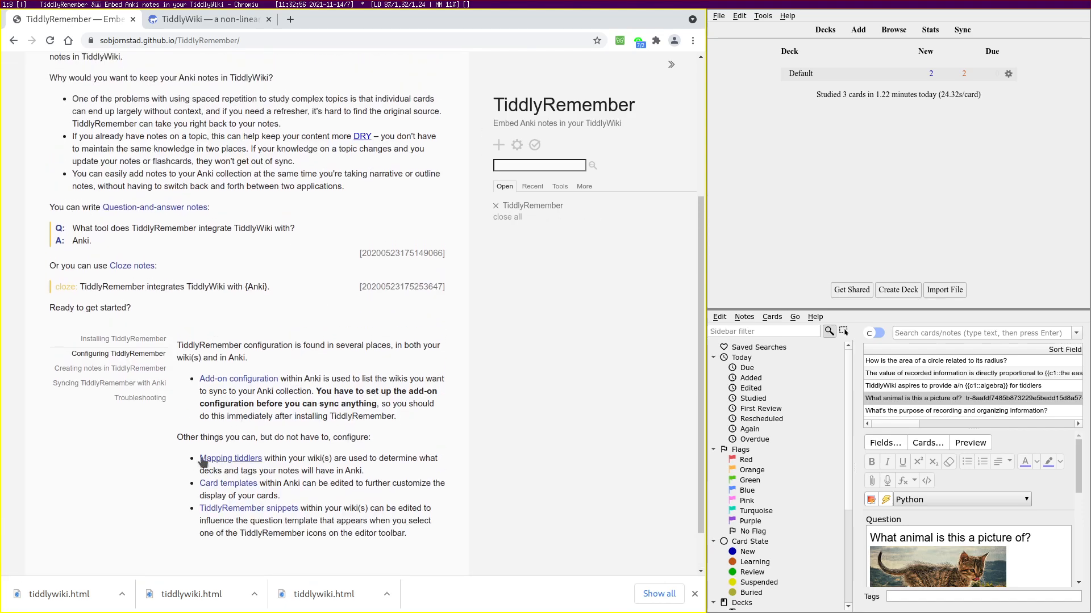
pyautogui.click(226, 459)
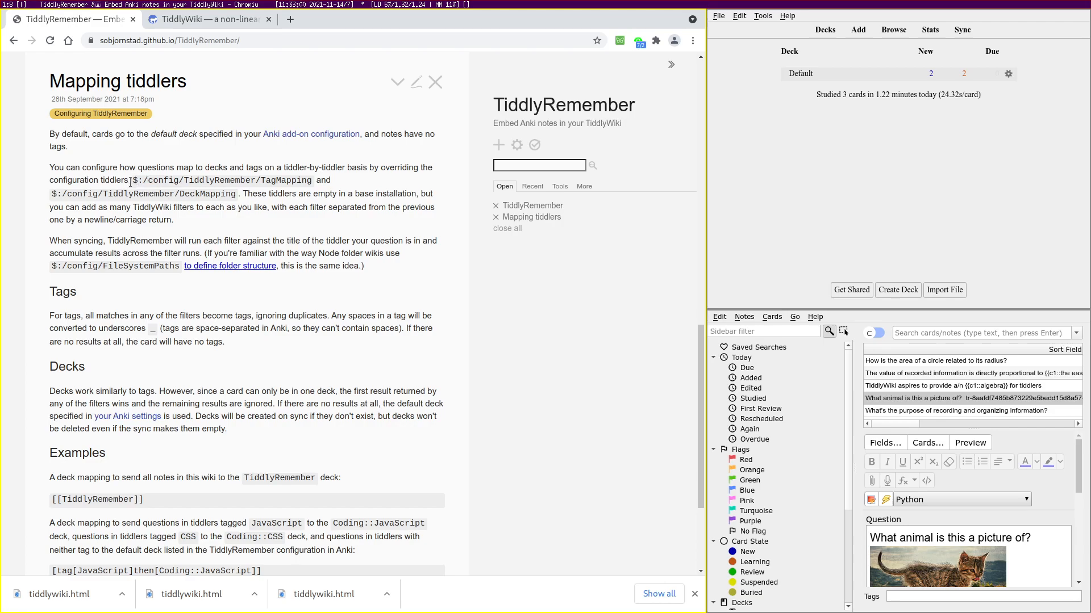
# Copy the configuration tiddler name $:/config/TiddlyRemember/DeckMapping from the Mapping tiddlers page
pyautogui.moveTo(133, 179); pyautogui.dragTo(221, 194)
pyautogui.moveTo(236, 194); pyautogui.dragTo(55, 196)
pyautogui.rightClick(55, 196)
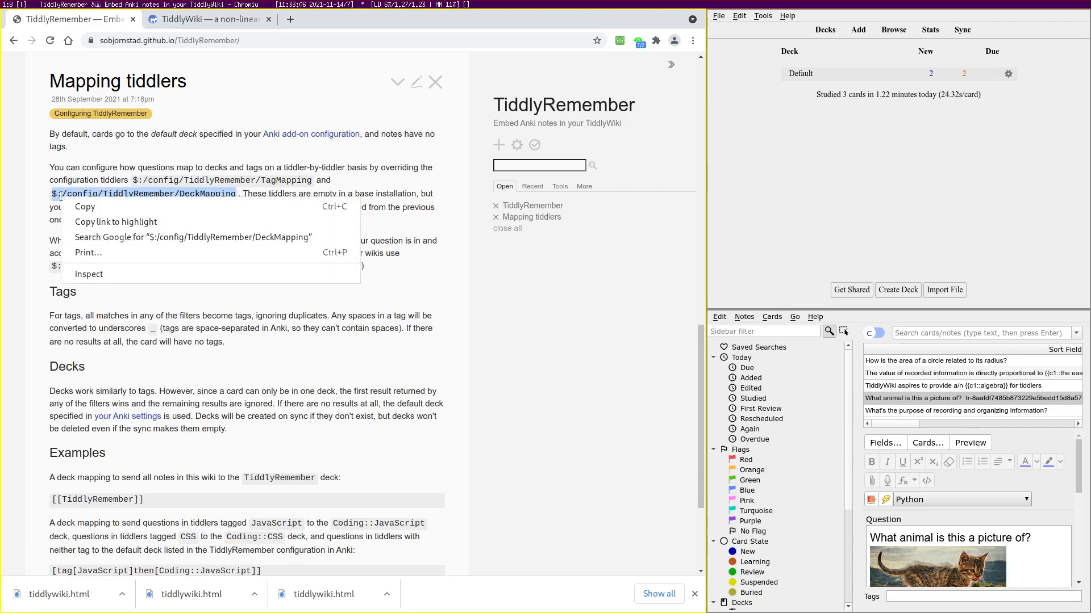
pyautogui.click(65, 205)
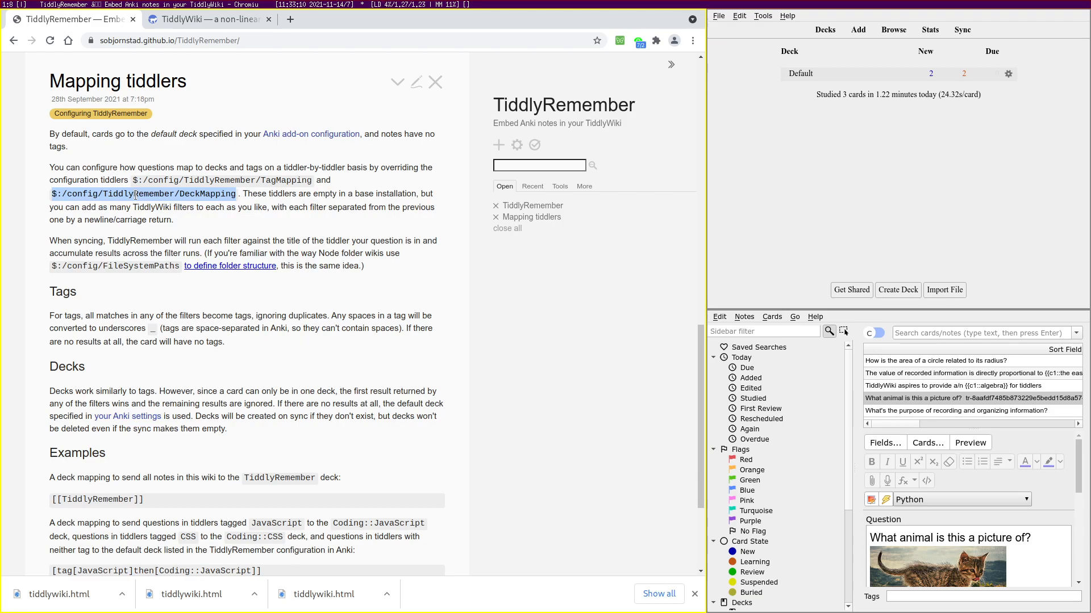
pyautogui.click(171, 191)
# Create a new tiddler in the local TiddlyWiki and title it $:/config/TiddlyRemember/DeckMapping
pyautogui.click(203, 20)
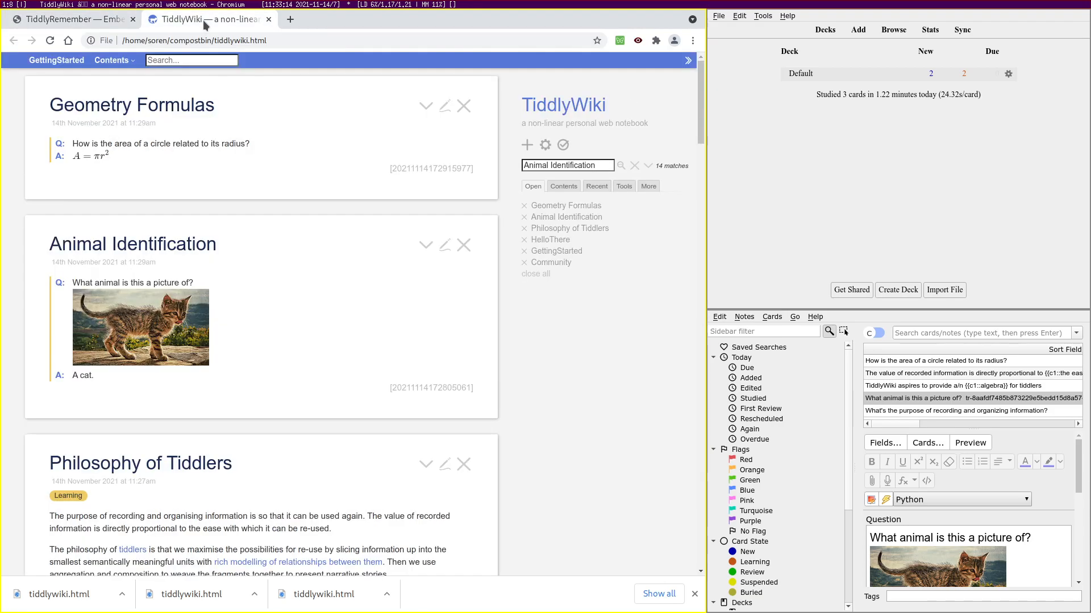
pyautogui.hotkey('alt', 'n')
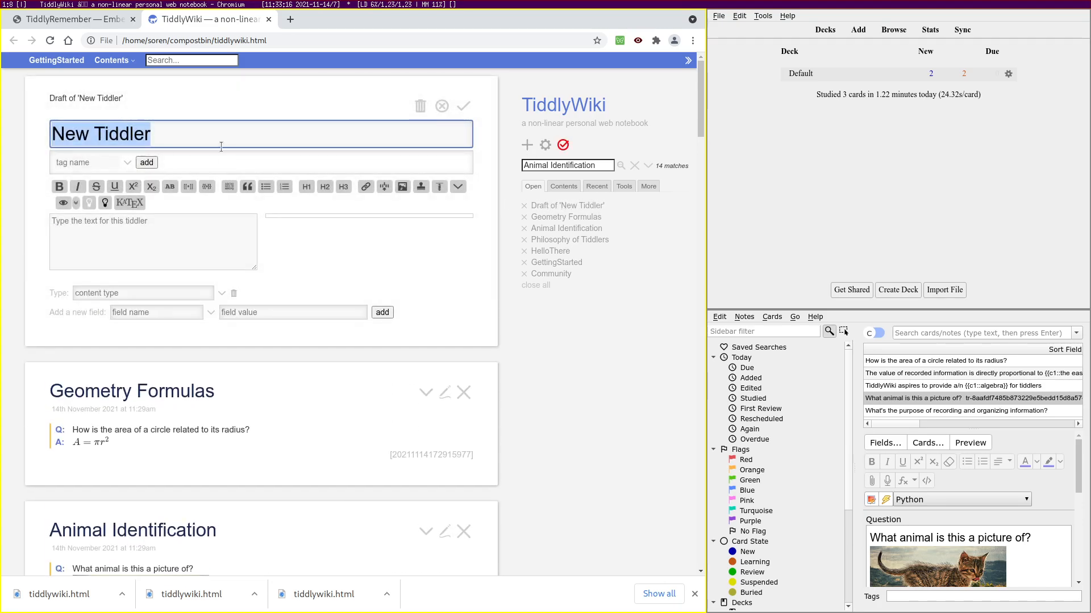
pyautogui.hotkey('ctrl', 'v')
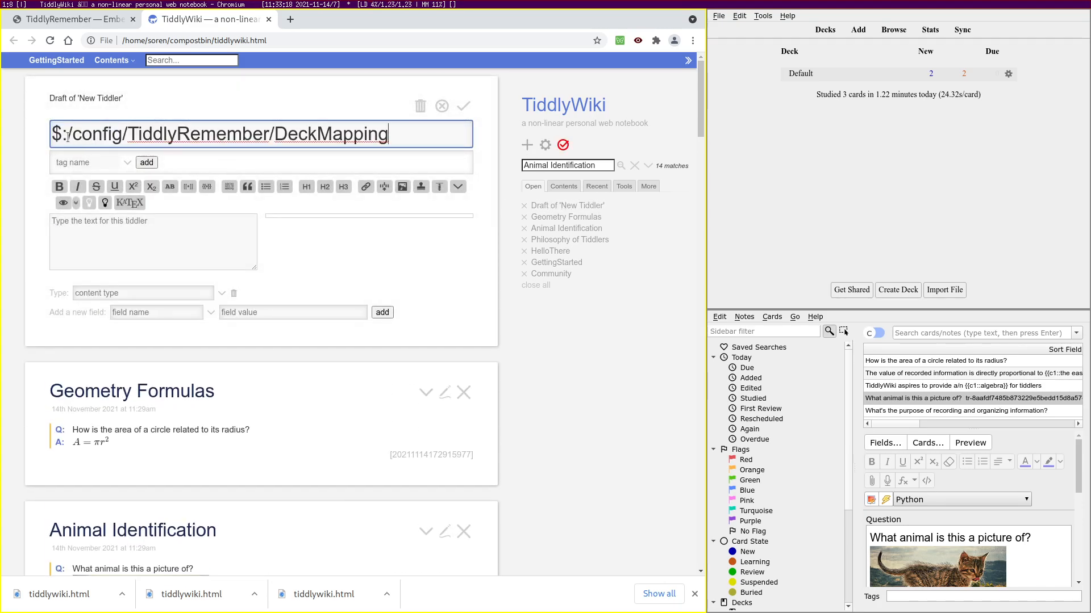
# Add a tr-topic field with the value TiddlyWiki to the Philosophy of Tiddlers tiddler and save the tiddler
pyautogui.scroll(-3, 275, 240)
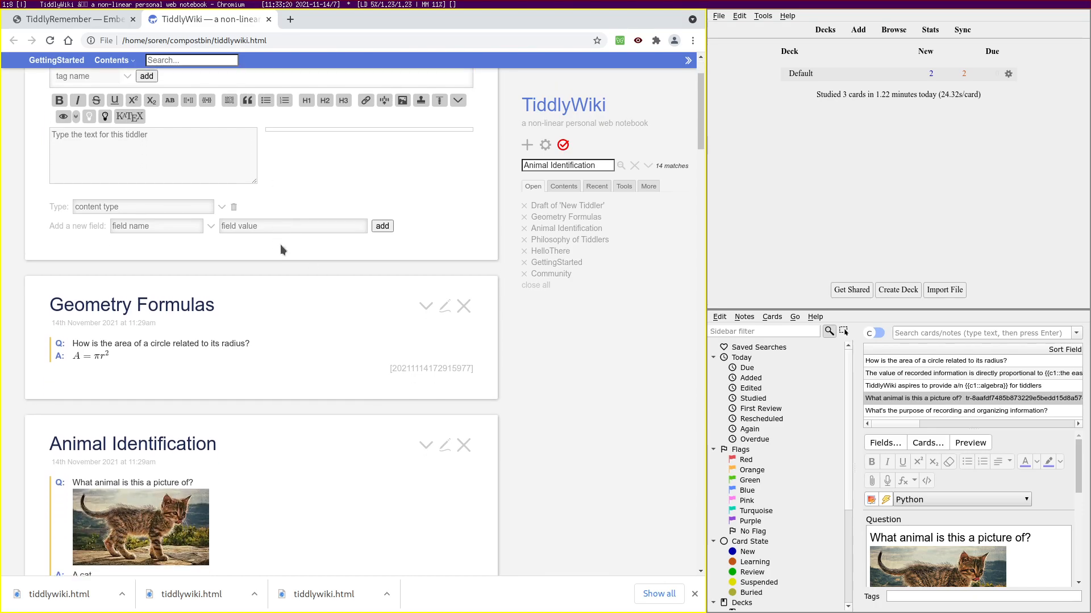
pyautogui.scroll(2, 398, 346)
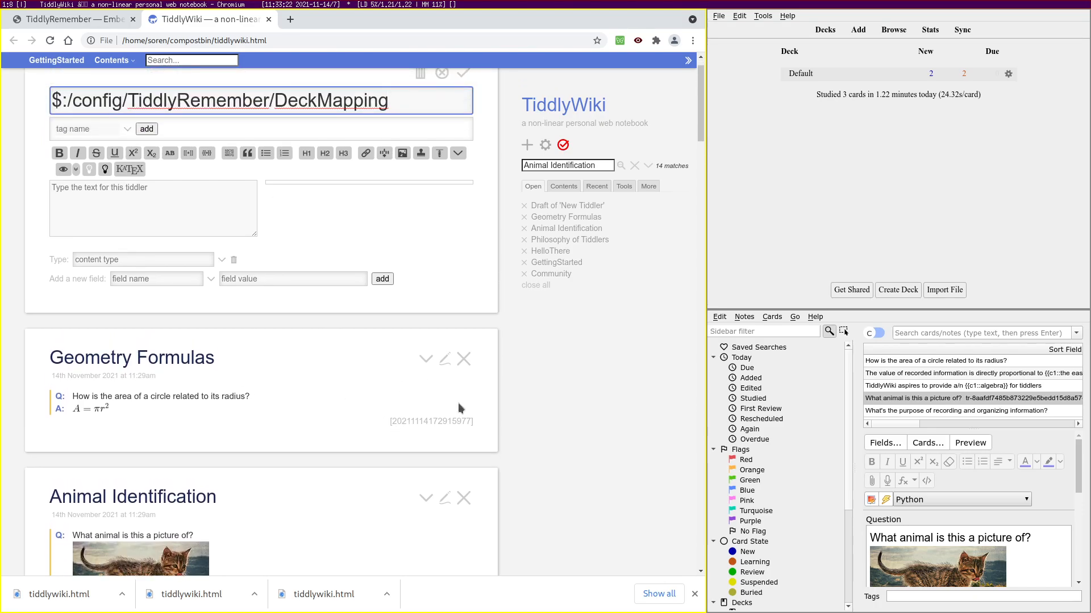
pyautogui.scroll(-6, 444, 363)
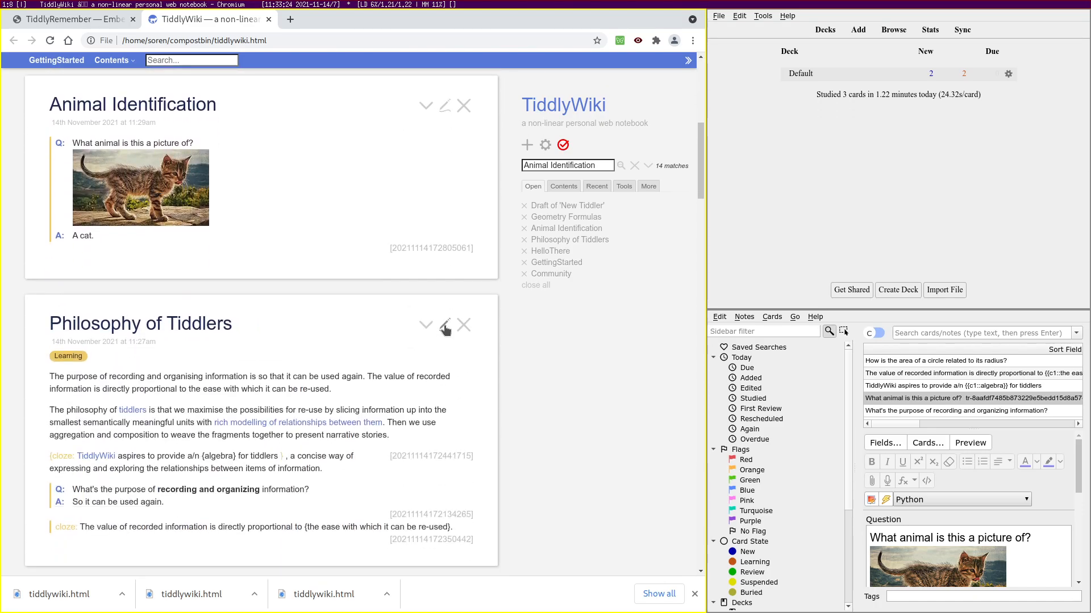
pyautogui.click(445, 325)
pyautogui.scroll(-3, 155, 401)
pyautogui.click(154, 406)
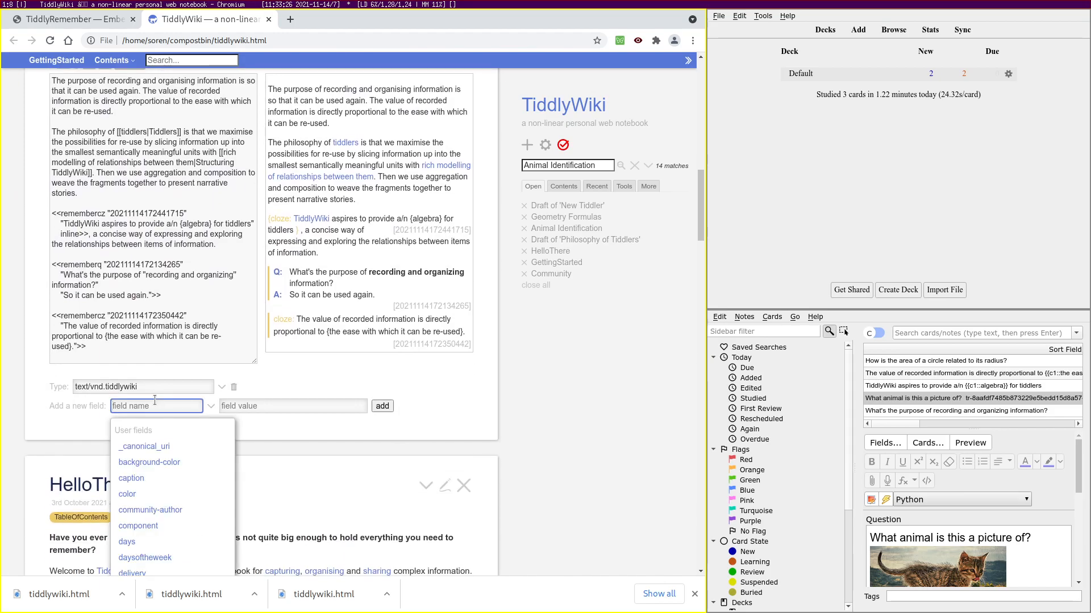
pyautogui.write('tr-topic')
pyautogui.press('Tab')
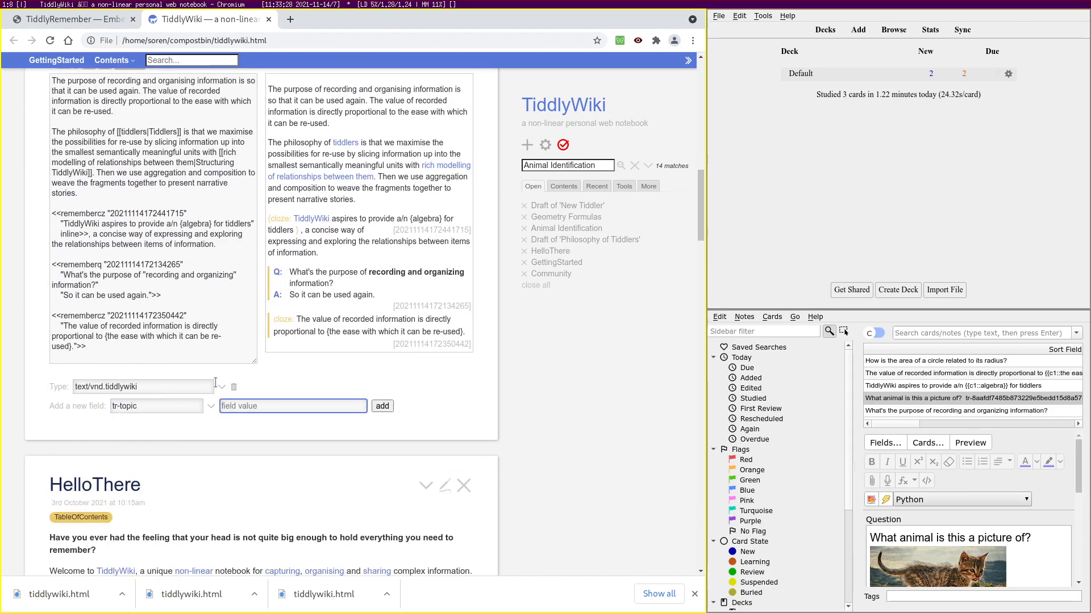
pyautogui.scroll(2, 448, 386)
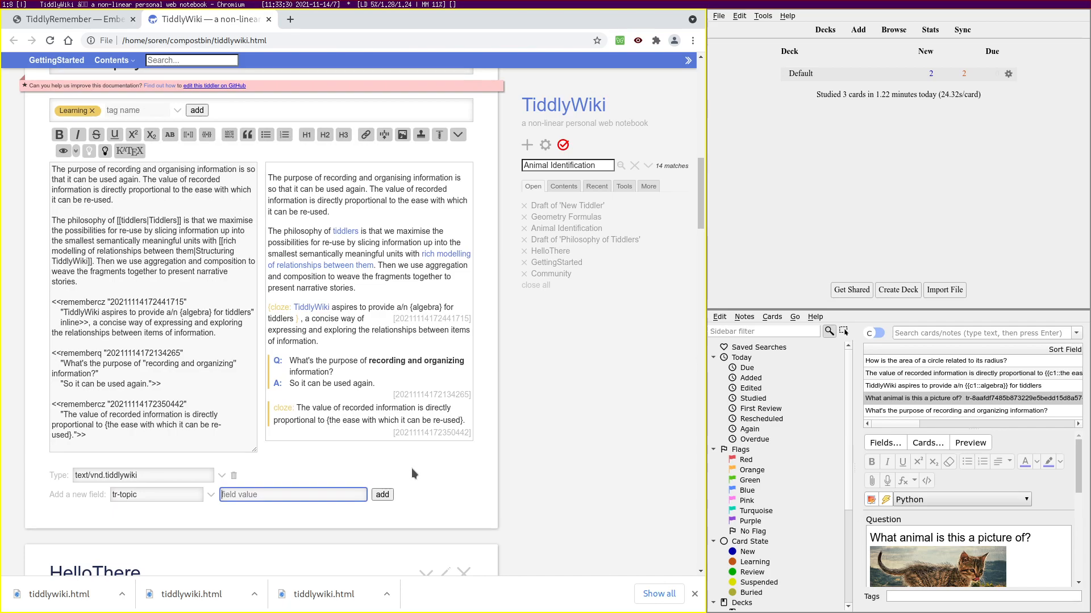
pyautogui.scroll(1, 412, 473)
pyautogui.write('TiddlyWiki')
pyautogui.press('Return')
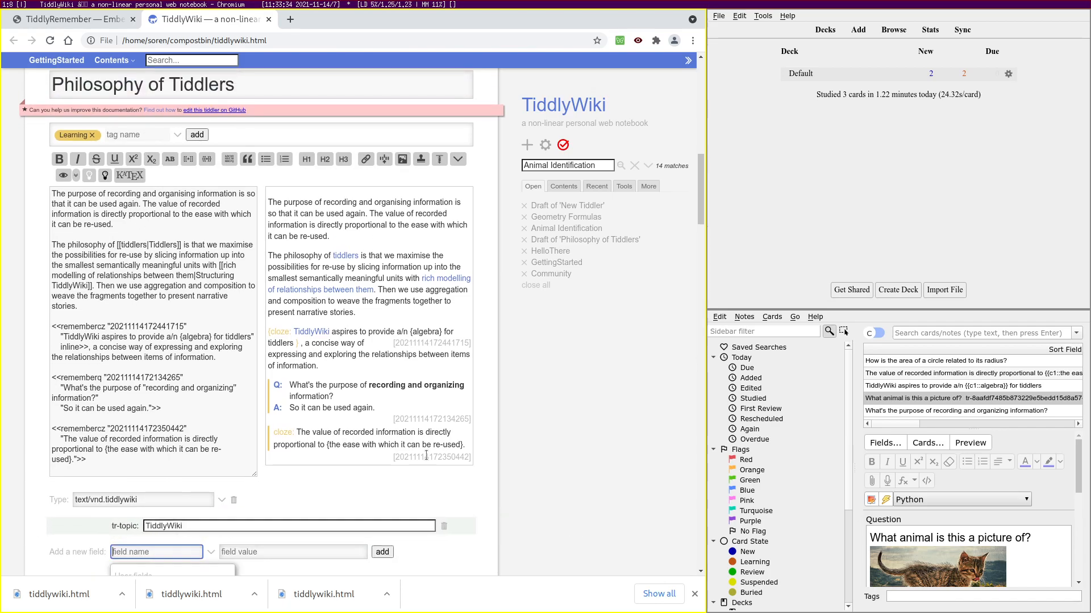
pyautogui.scroll(4, 427, 455)
pyautogui.click(464, 175)
# Open the Animal Identification tiddler for editing and add a tr-topic field with the value Animals
pyautogui.scroll(5, 460, 171)
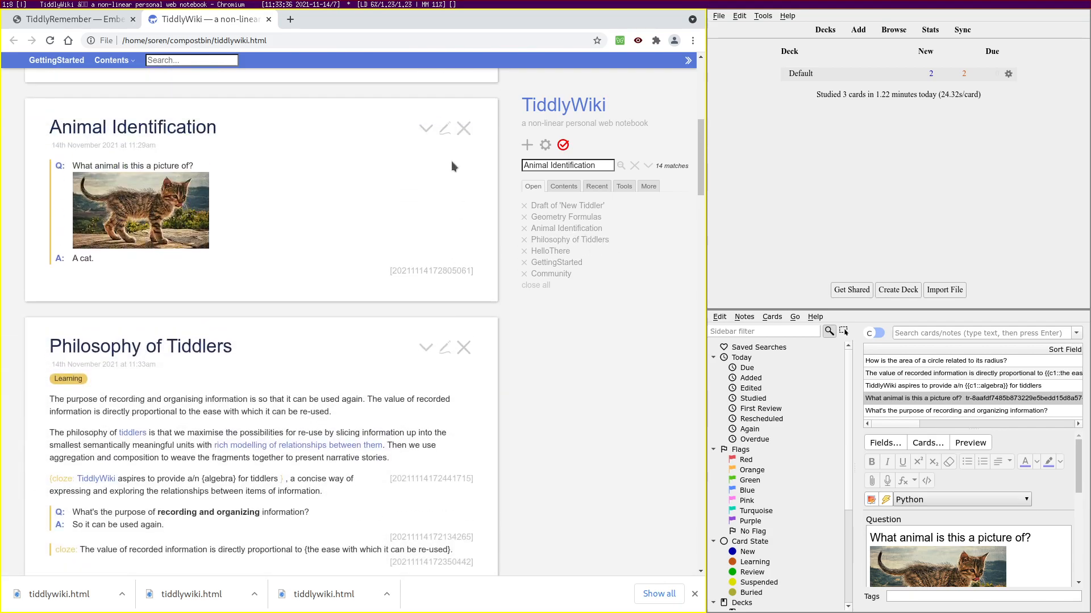
pyautogui.click(444, 128)
pyautogui.click(143, 365)
pyautogui.write('tr-topic')
pyautogui.press('Tab')
pyautogui.write('Animals')
pyautogui.press('Return')
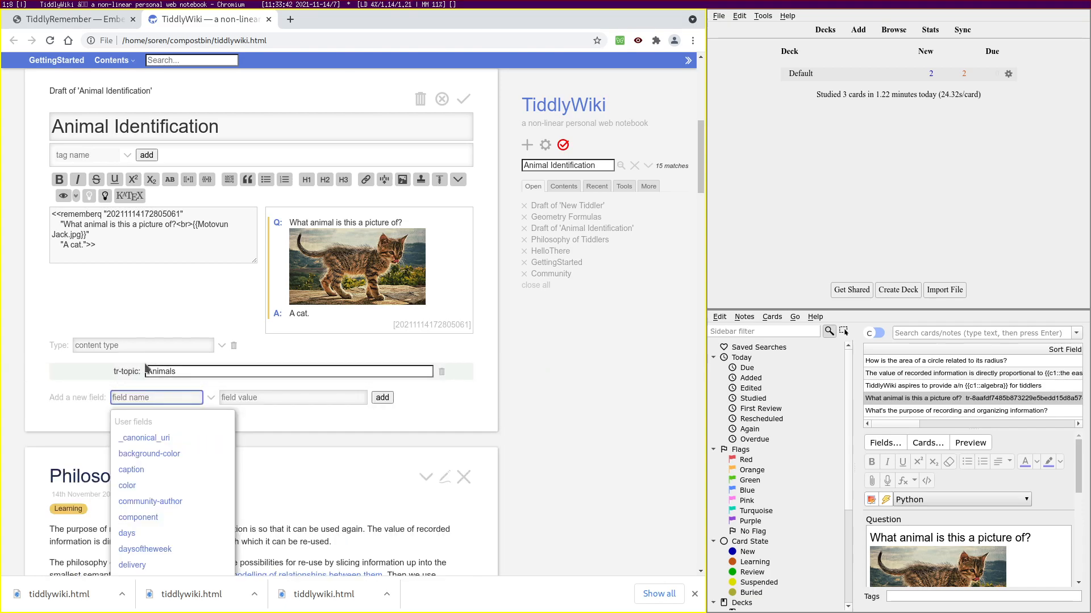
# Change the Animal Identification tiddler's tr-topic value to Biology and save the tiddler
pyautogui.doubleClick(149, 371)
pyautogui.write('Biology')
pyautogui.scroll(2, 390, 272)
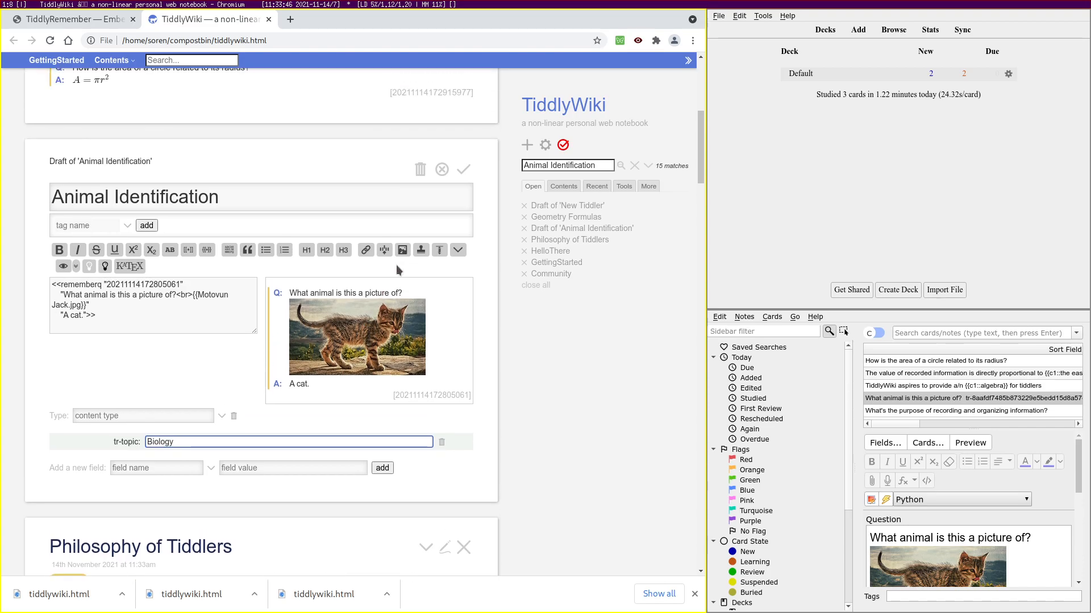
pyautogui.click(465, 184)
# Add a tr-topic field with the value Mathematics to the Geometry Formulas tiddler and save the tiddler
pyautogui.scroll(2, 441, 267)
pyautogui.click(445, 248)
pyautogui.click(164, 309)
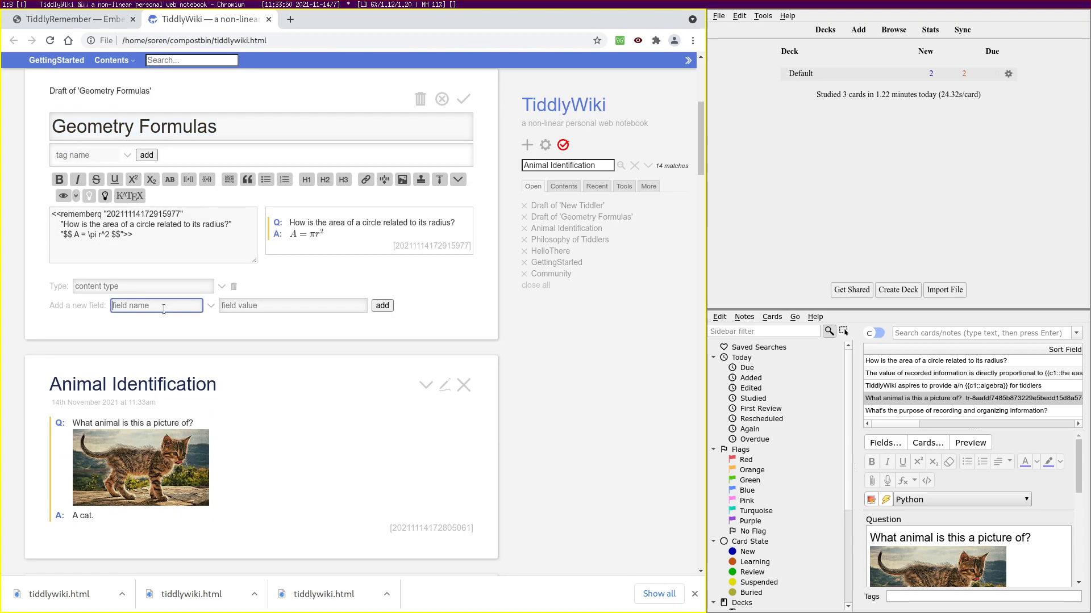
pyautogui.write('tr-topic')
pyautogui.press('Tab')
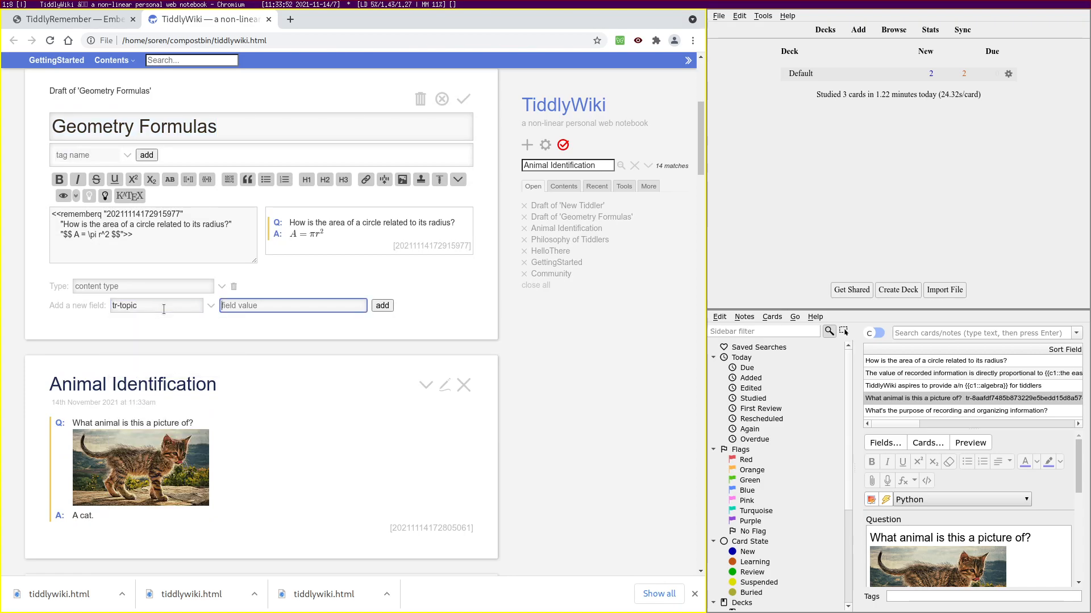
pyautogui.write('Mathematics')
pyautogui.press('Return')
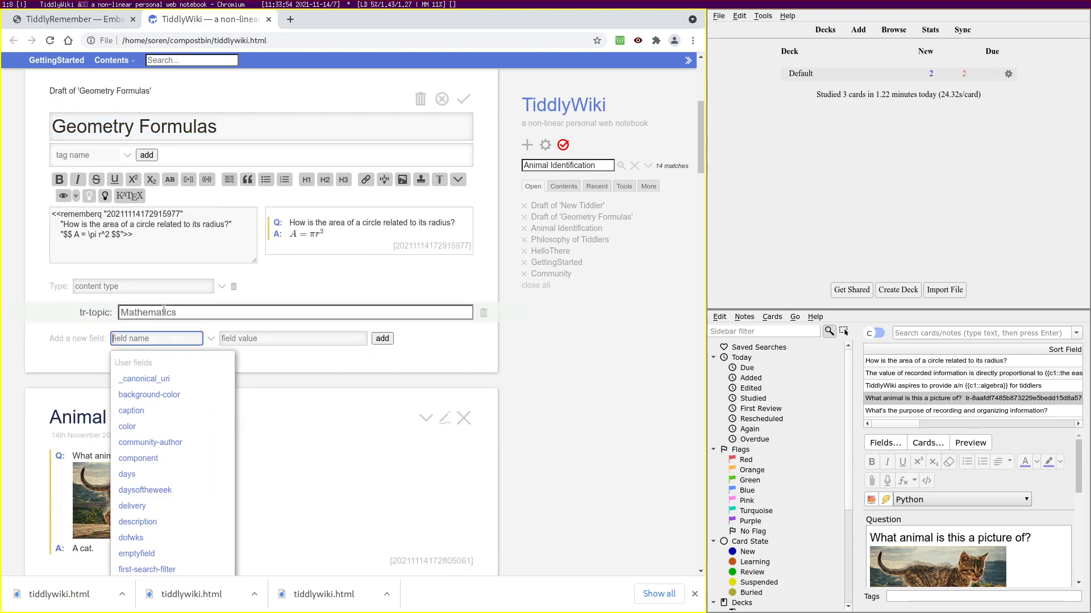
pyautogui.hotkey('ctrl', 'Return')
# Enter the filter [get[tr-topic]] as the text of the DeckMapping tiddler and save the tiddler
pyautogui.scroll(5, 154, 304)
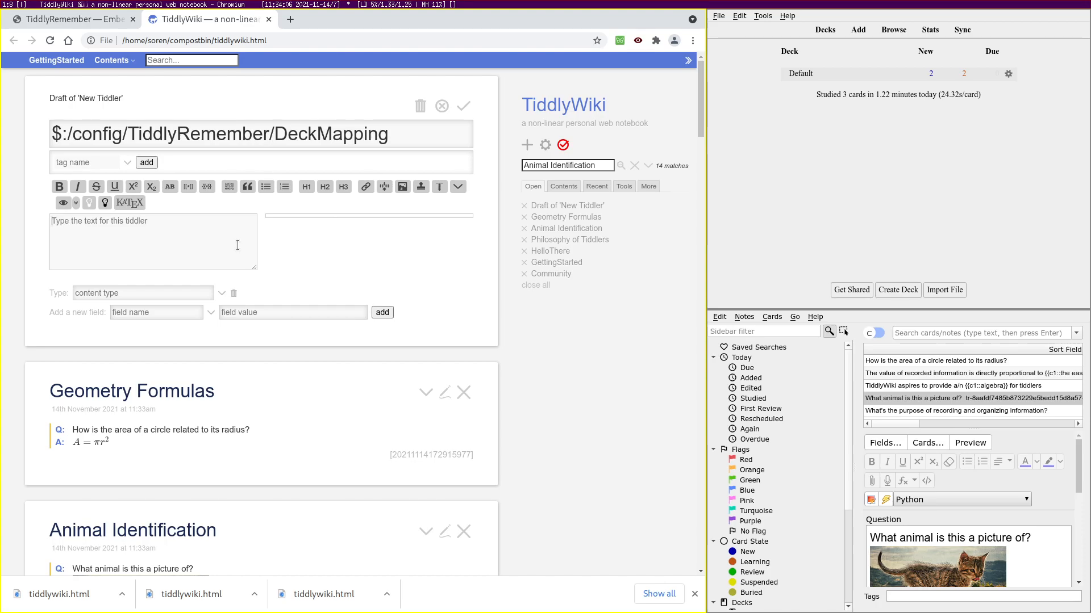
pyautogui.write('[get')
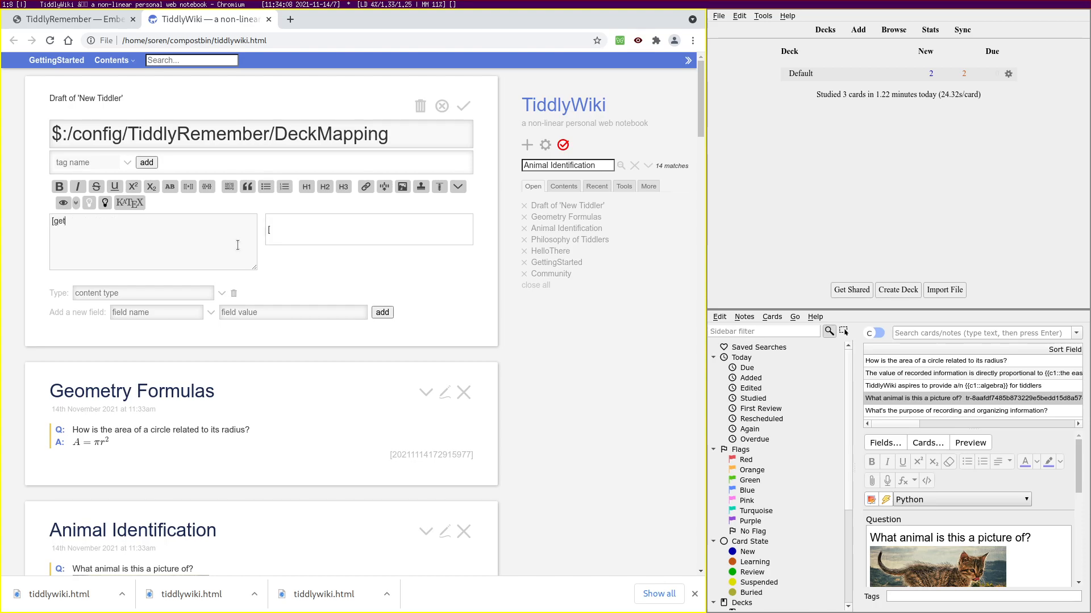
pyautogui.write('[tr-topic]]')
pyautogui.click(465, 108)
# Save the wiki, replacing the existing tiddlywiki.html file in the compostbin folder
pyautogui.click(563, 145)
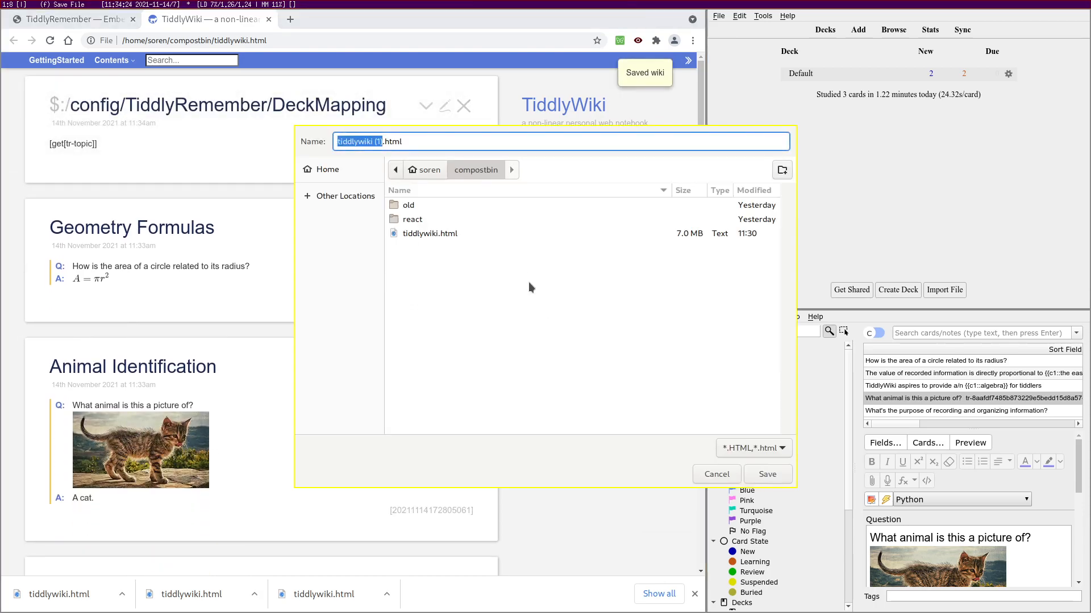
pyautogui.doubleClick(471, 234)
pyautogui.click(620, 338)
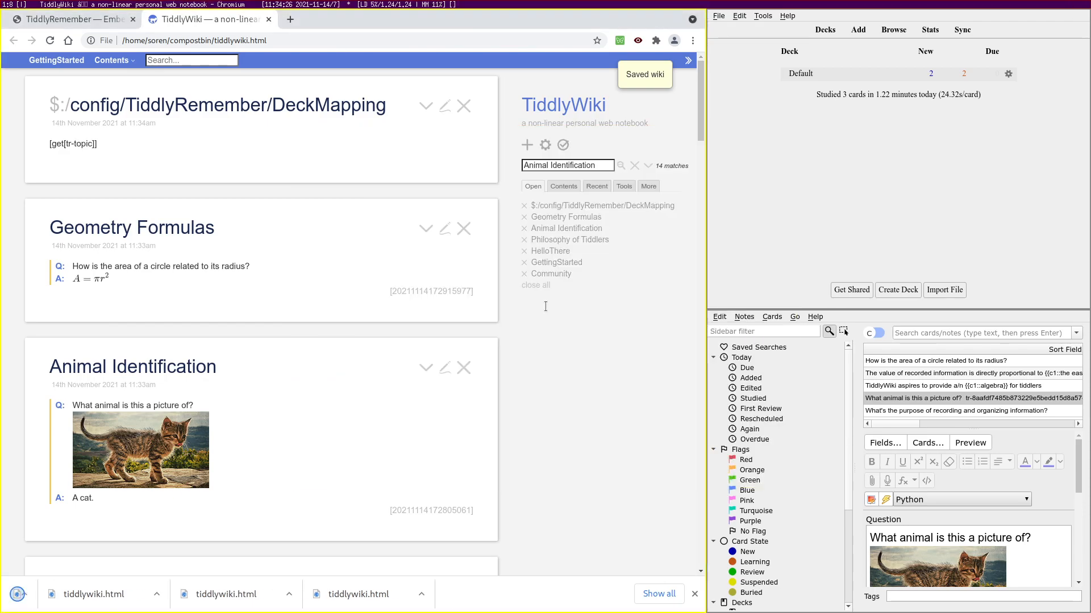
# Switch to Anki, close the card browser, and sync the notes from TiddlyWiki
pyautogui.press('Escape')
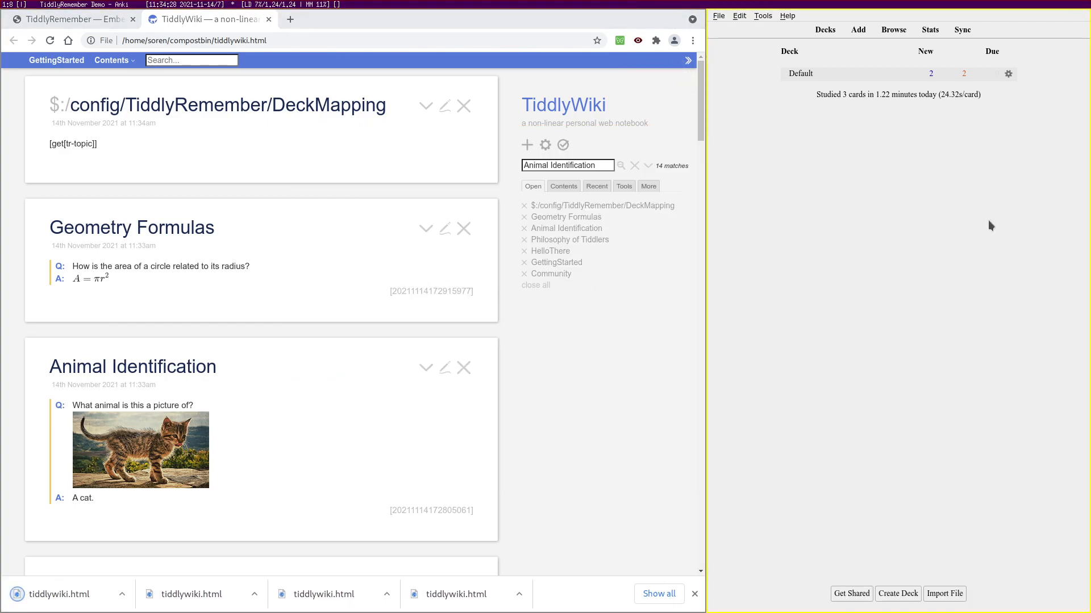
pyautogui.hotkey('shift', 'y')
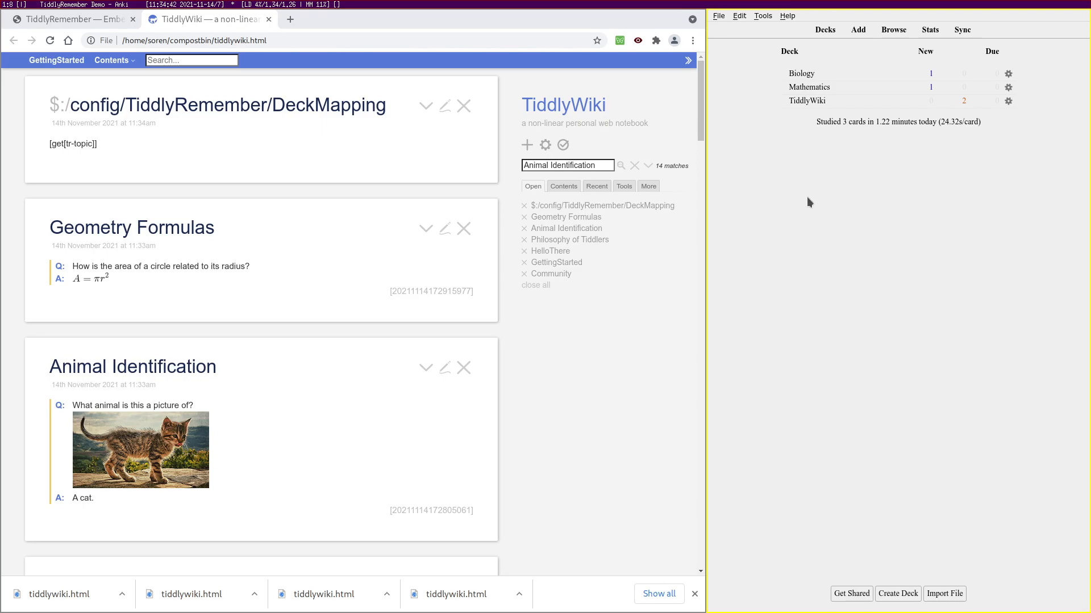
# Check in Anki's card browser, at full size, which deck each synced card belongs to, and close the browser
pyautogui.press('b')
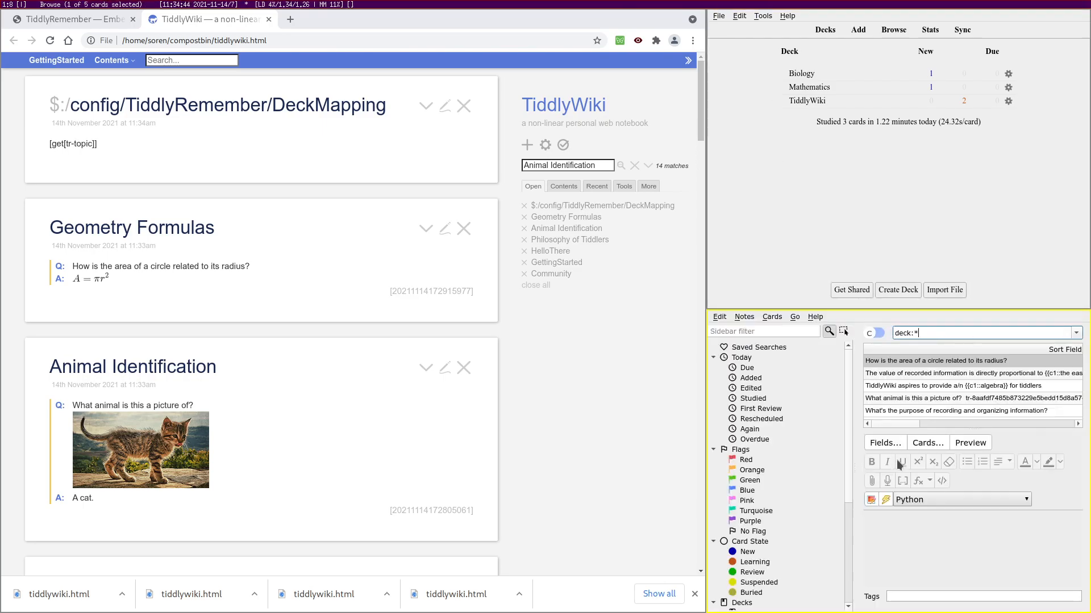
pyautogui.press('super+m')
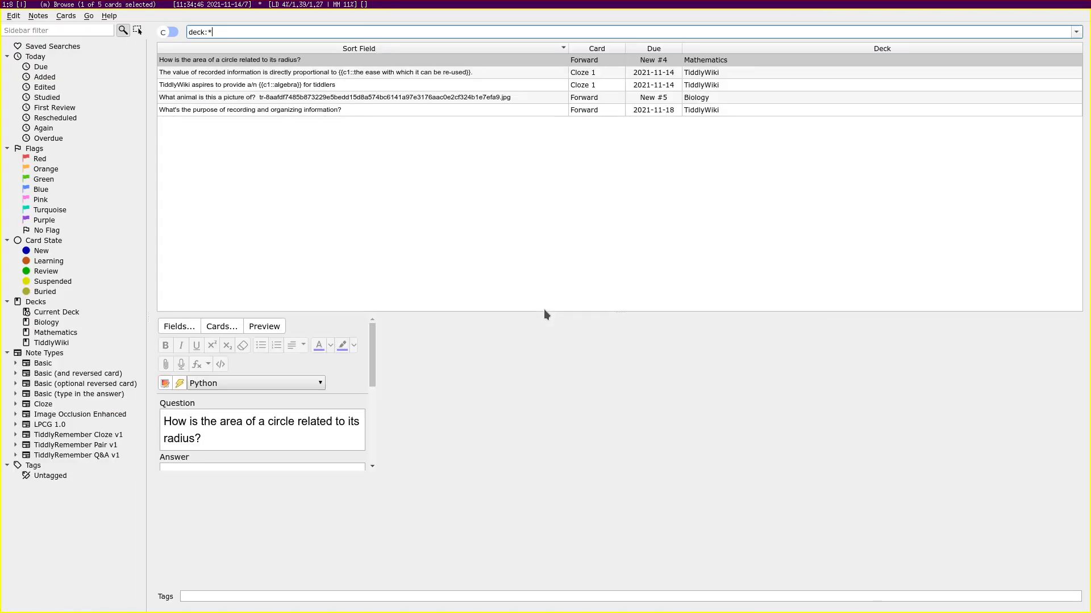
pyautogui.click(742, 72)
pyautogui.click(738, 84)
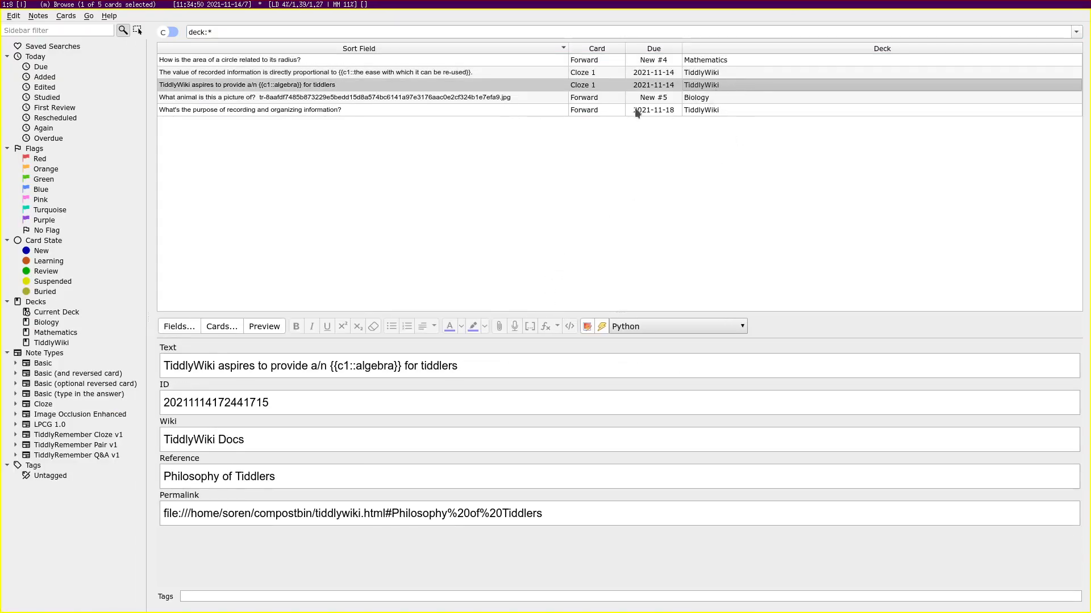
pyautogui.press('Escape')
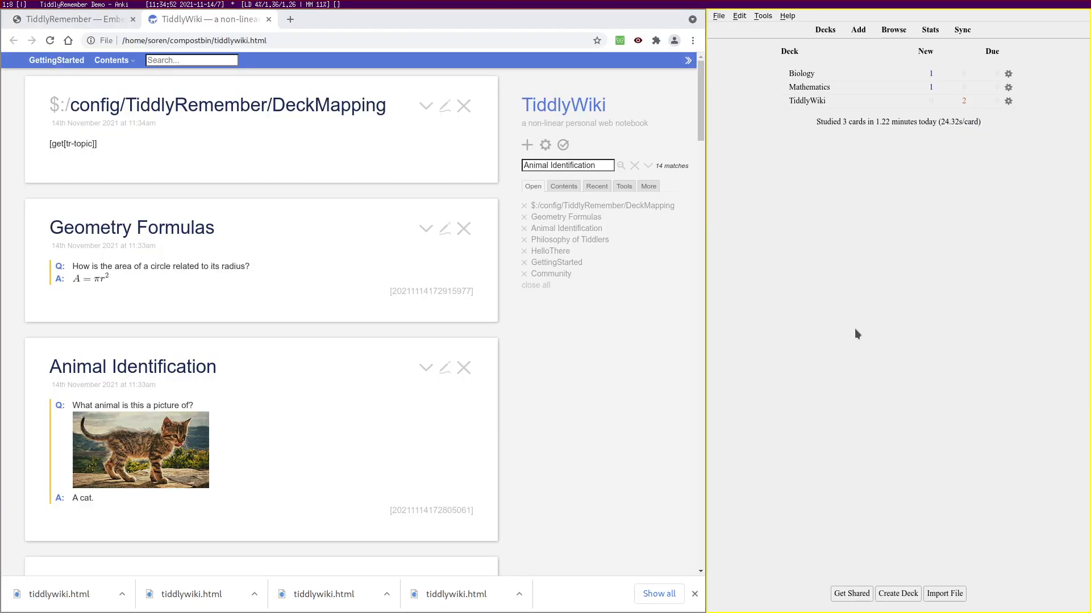
# Create a new tiddler titled $:/config/TiddlyRemember/TagMapping, copying the title from the Mapping tiddlers documentation
pyautogui.click(91, 20)
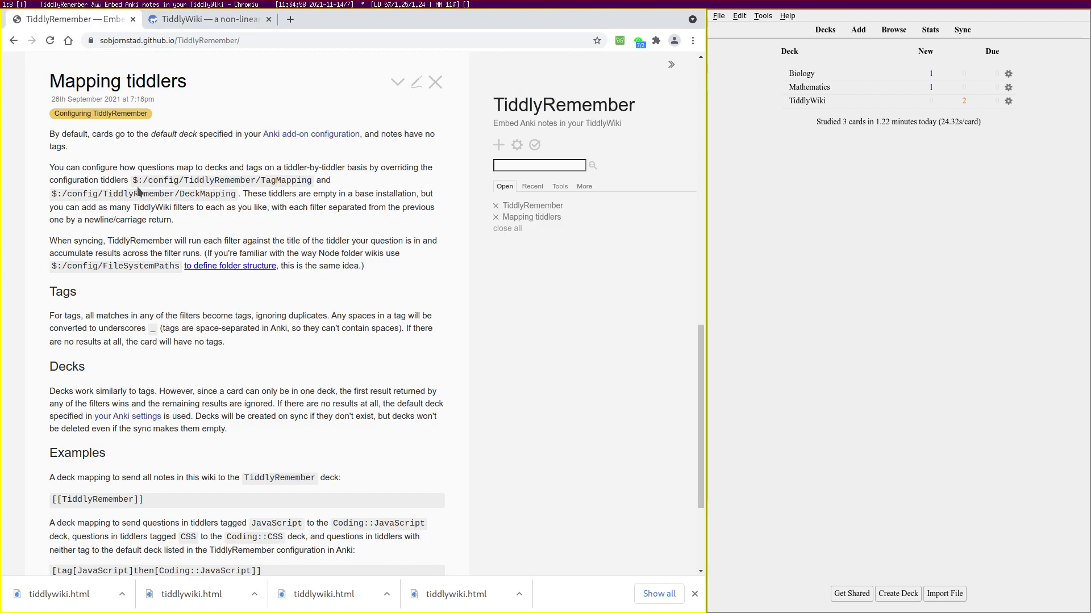
pyautogui.moveTo(134, 180); pyautogui.dragTo(312, 182)
pyautogui.rightClick(312, 188)
pyautogui.click(318, 191)
pyautogui.click(202, 20)
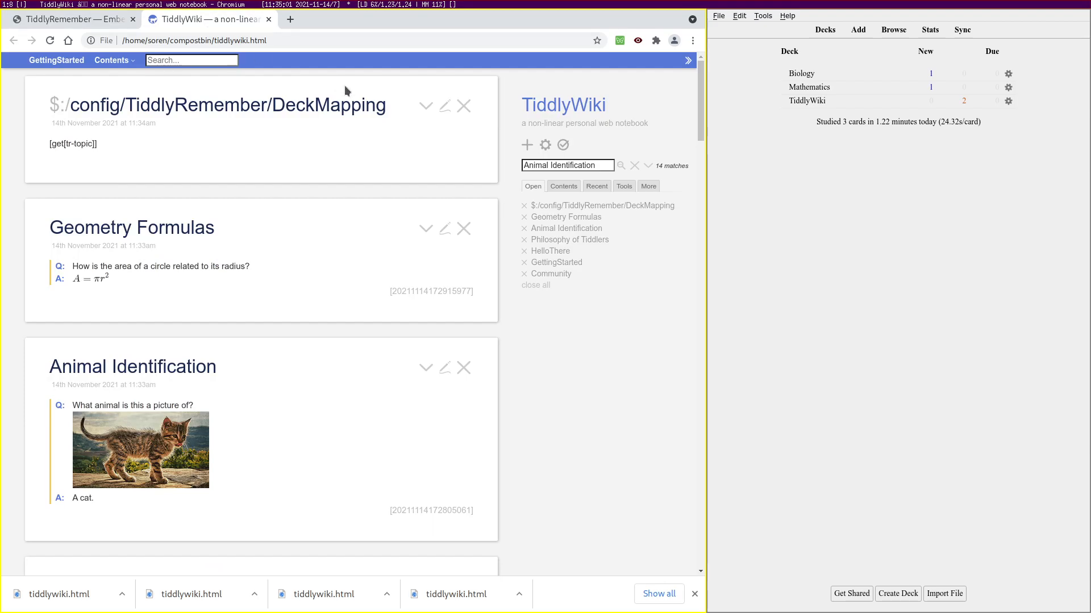
pyautogui.click(528, 145)
pyautogui.hotkey('ctrl', 'v')
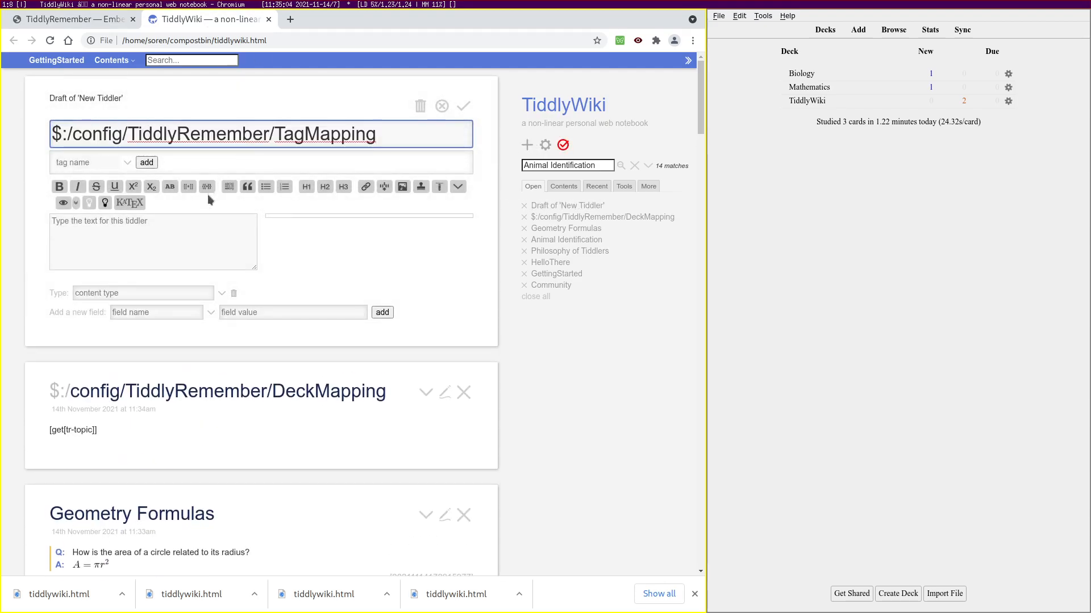
# Enter the filter [[Source::TiddlyRemember]] as the first line of the TagMapping tiddler's text
pyautogui.scroll(-5, 331, 355)
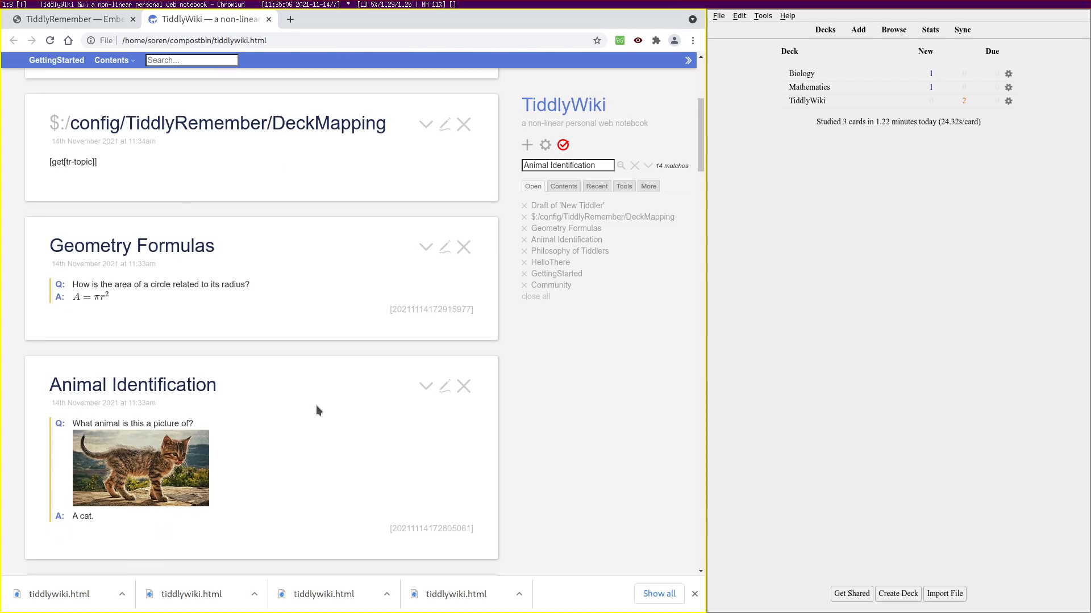
pyautogui.scroll(-4, 315, 409)
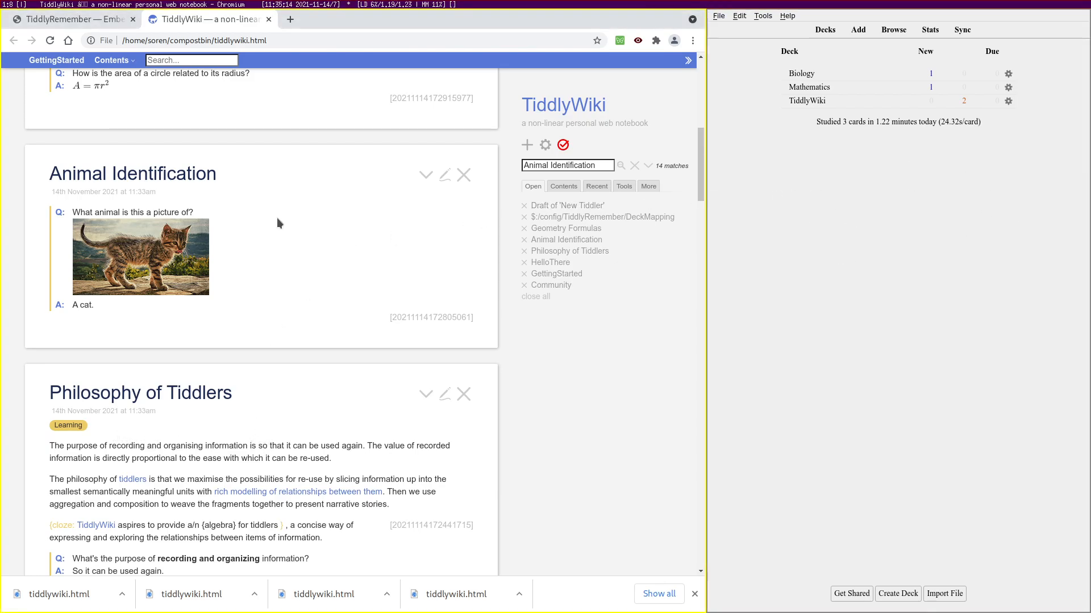
pyautogui.scroll(10, 260, 223)
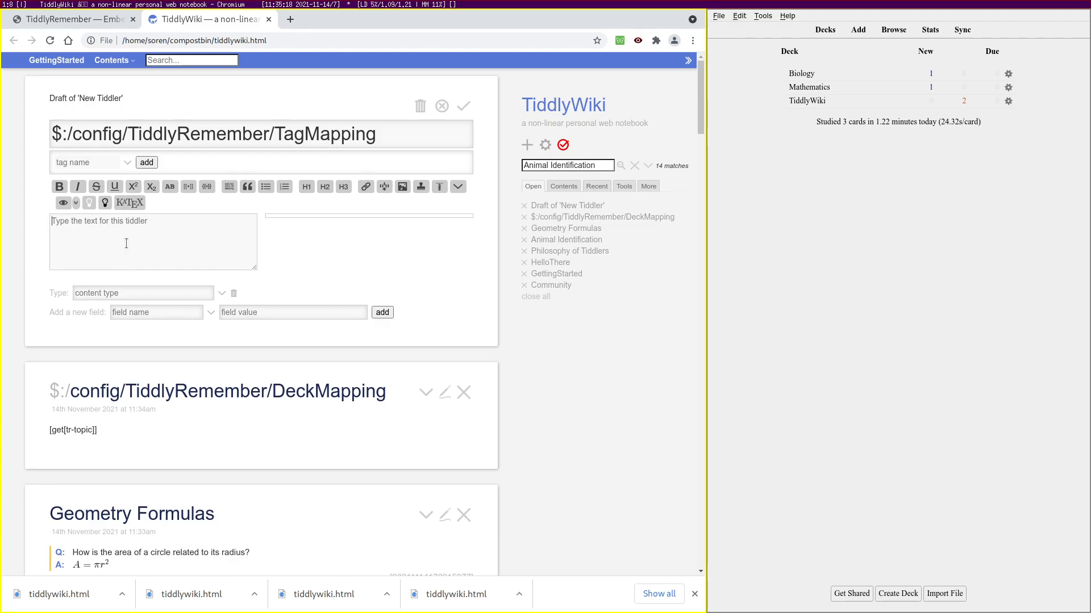
pyautogui.click(126, 243)
pyautogui.write('[[Source::TiddlyRem')
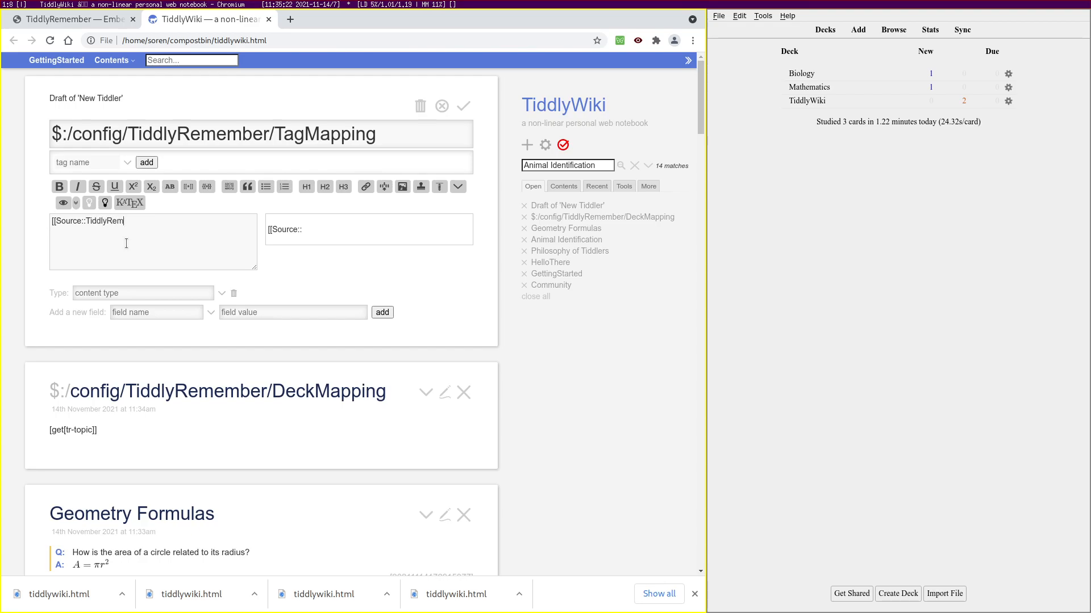
pyautogui.write('ember]]')
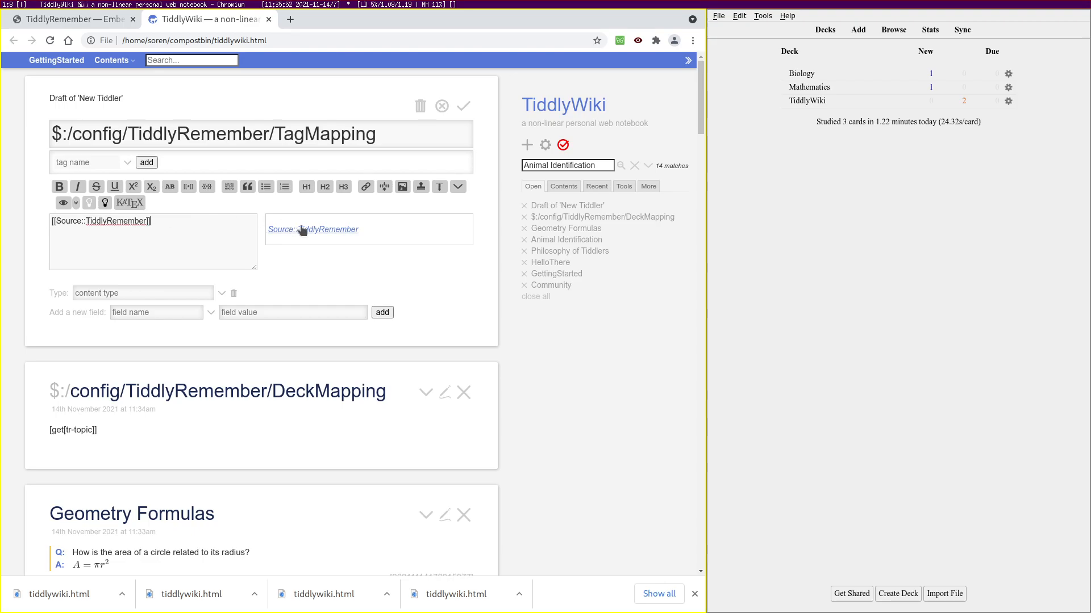
# Add the filter [tags[]addprefix[WikiTag::]] on a second line of the TagMapping tiddler and save the tiddler
pyautogui.press('Return')
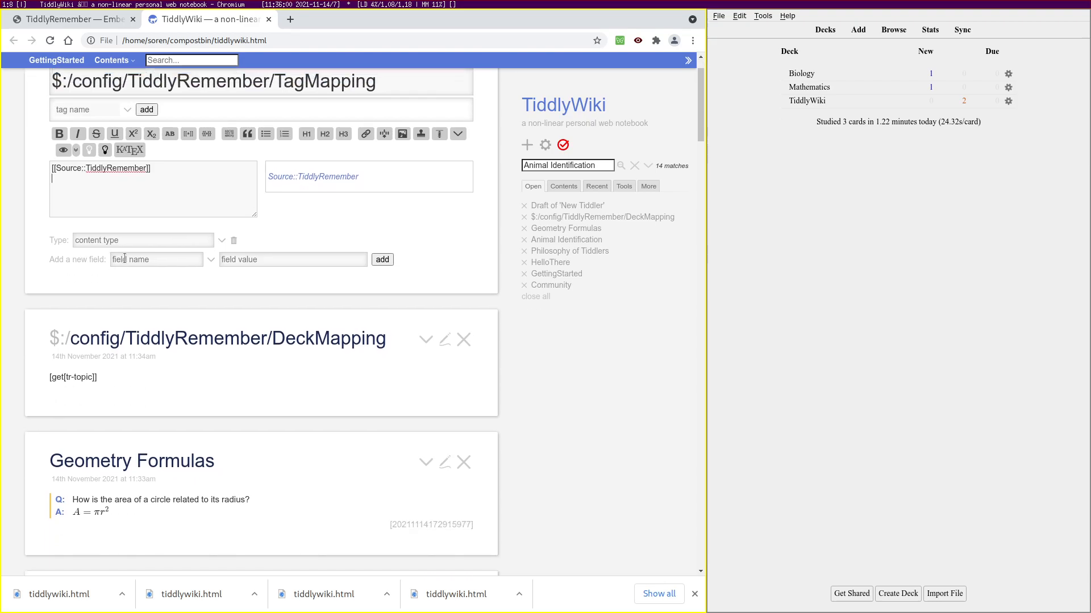
pyautogui.write('[tags[]')
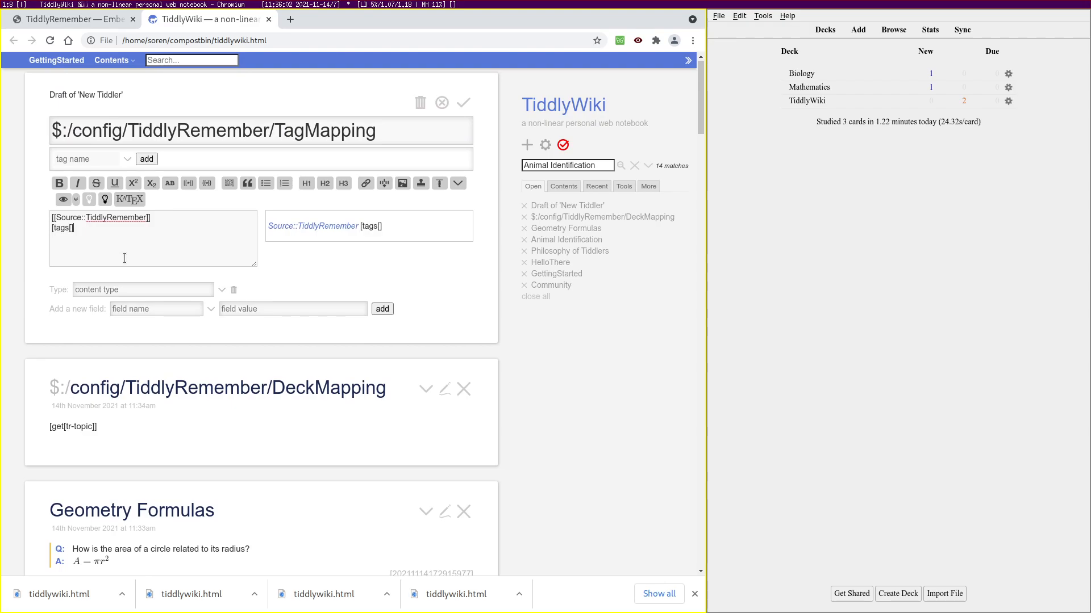
pyautogui.write(']')
pyautogui.write('addprefix[]WikiTag::')
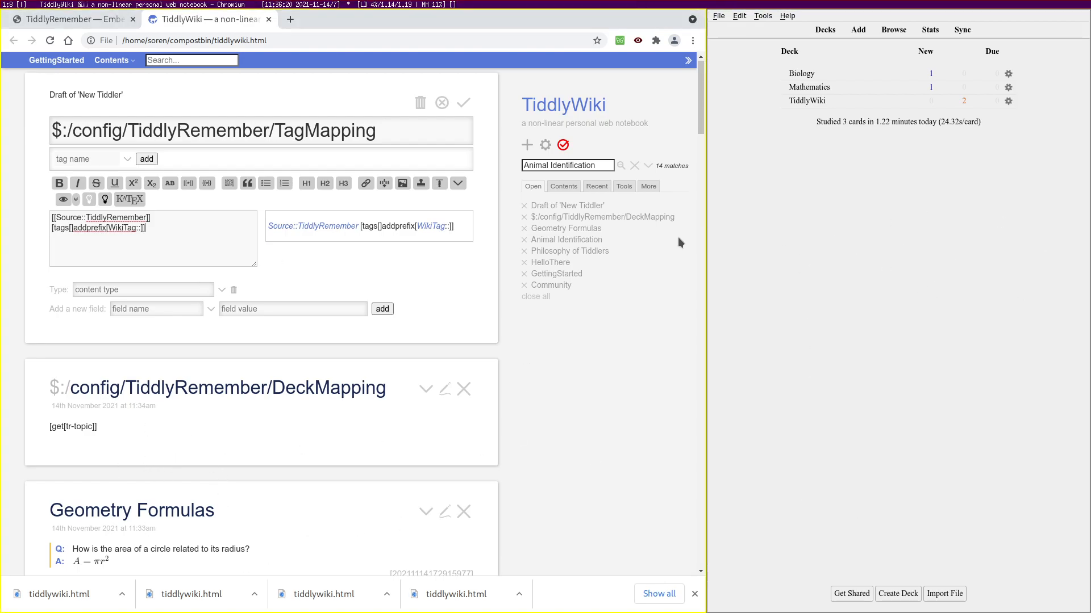
pyautogui.click(463, 103)
# Save the wiki, replacing the existing tiddlywiki.html file in the compostbin folder
pyautogui.click(562, 147)
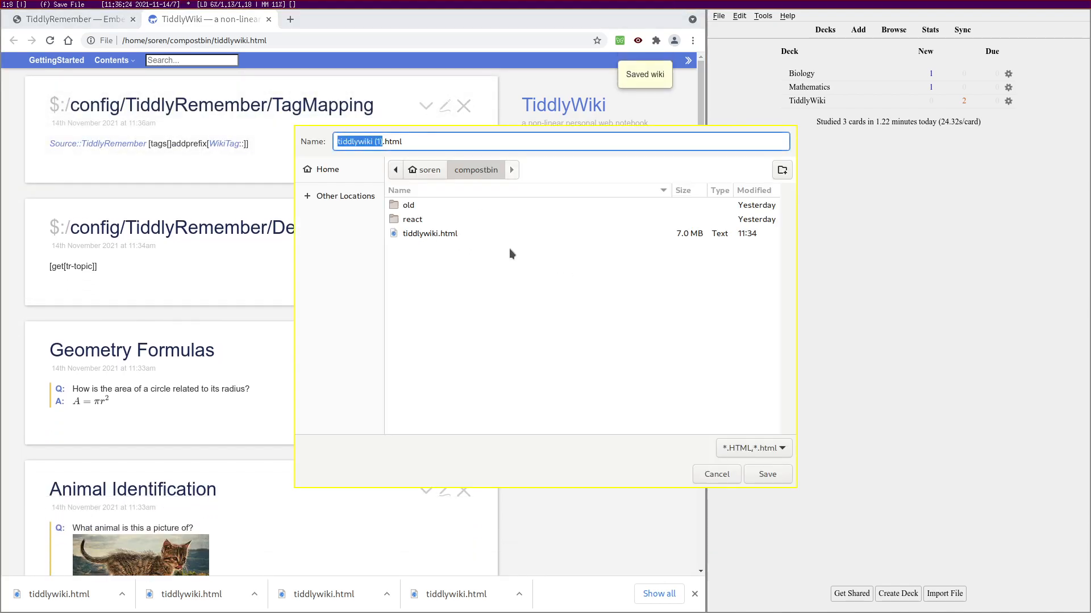
pyautogui.doubleClick(455, 234)
pyautogui.click(598, 340)
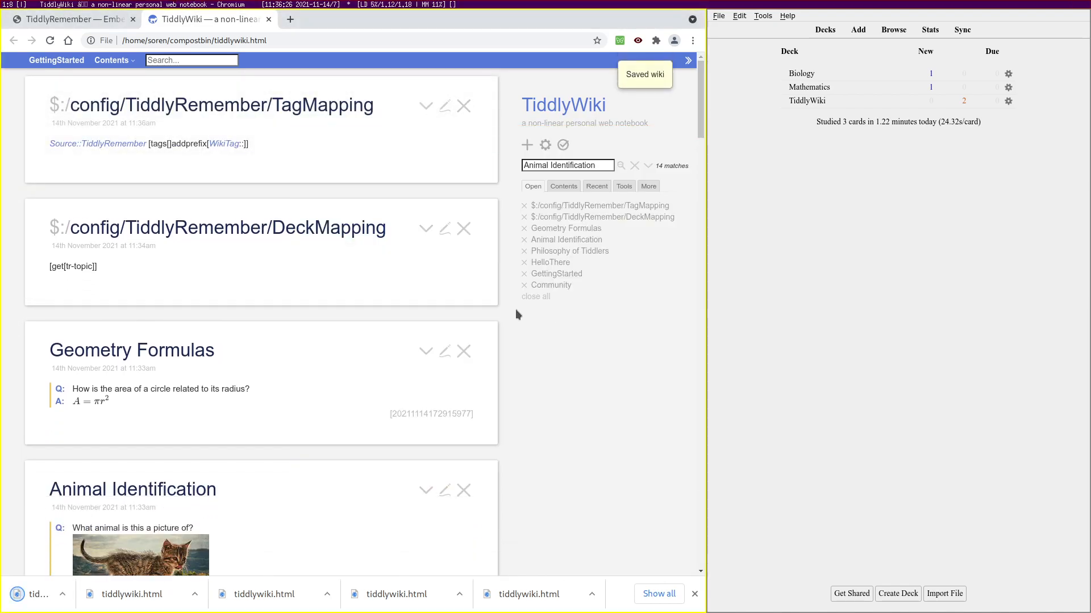
# Switch to Anki, sync the notes from TiddlyWiki, and list all cards in the enlarged card browser
pyautogui.hotkey('shift', 'y')
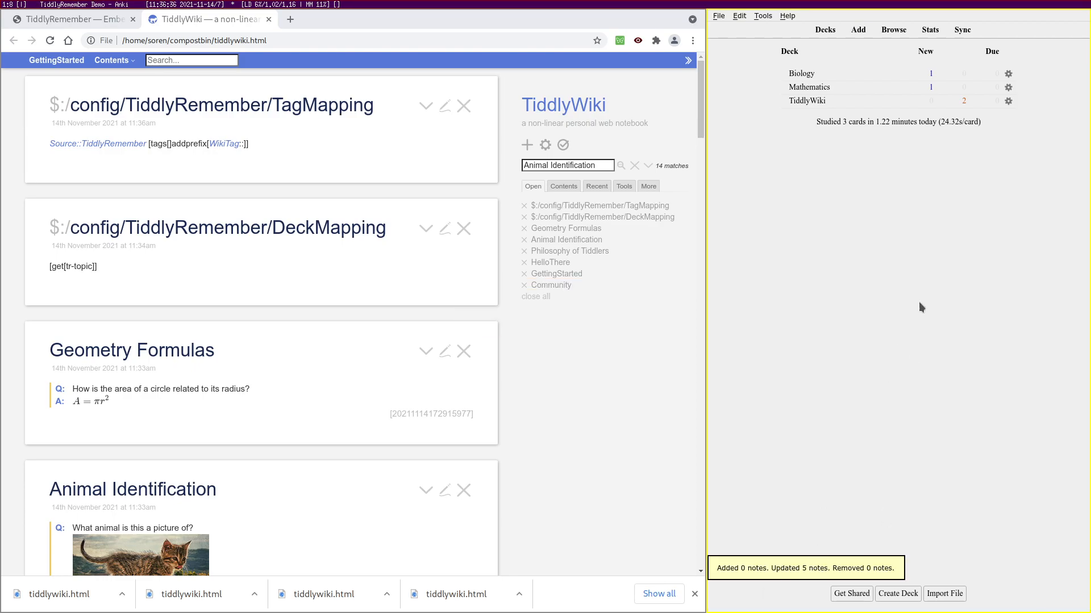
pyautogui.press('b')
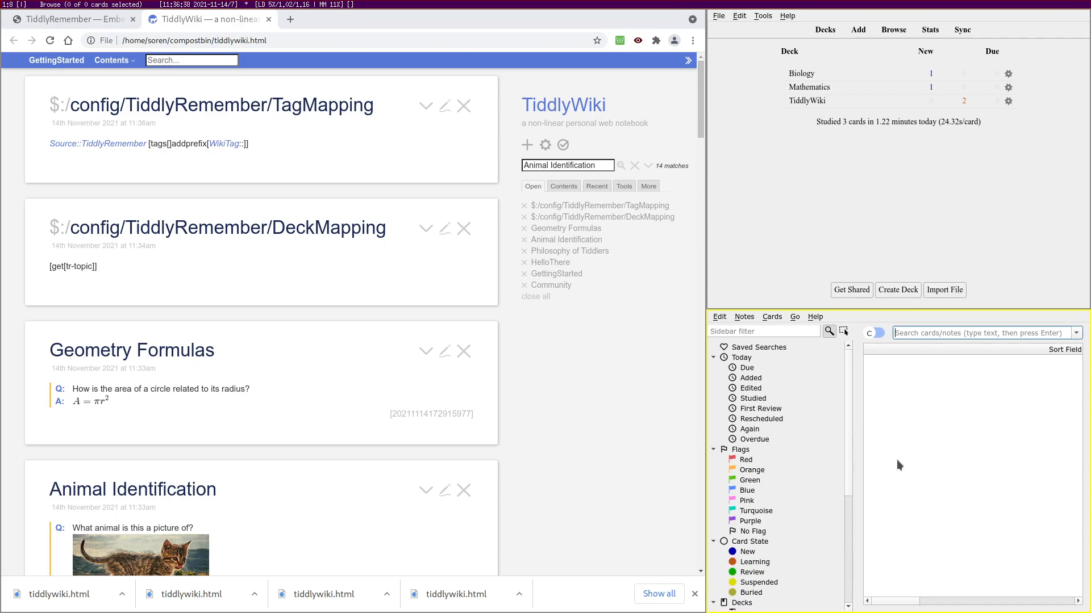
pyautogui.hotkey('alt', 'e')
pyautogui.press('Escape')
pyautogui.press('Escape')
pyautogui.press('super+e')
pyautogui.press('Return')
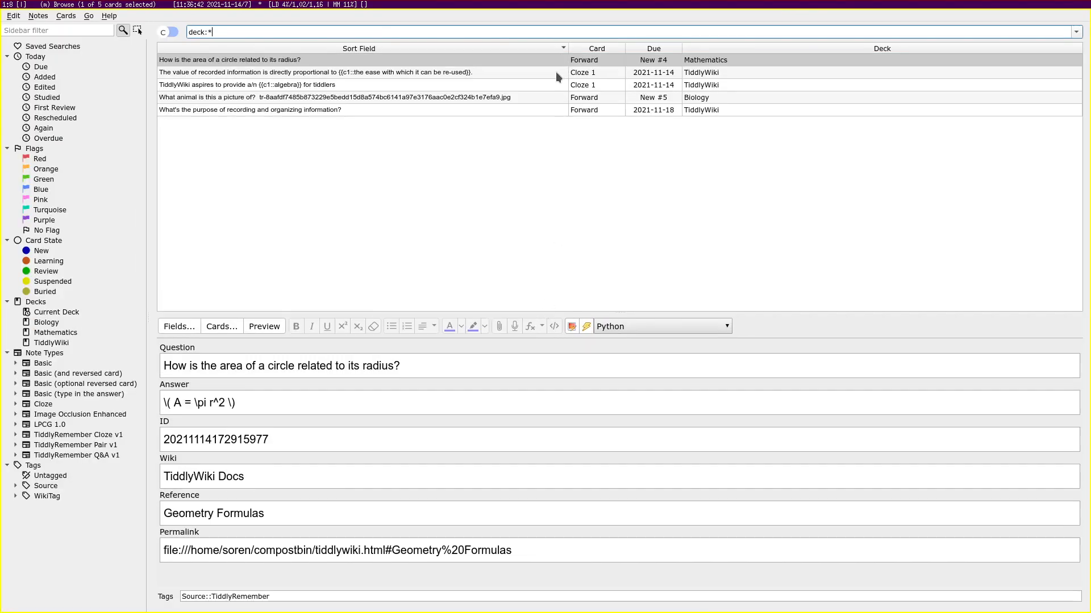
# Add the Tags column to the card list and narrow the Deck column to make room for it
pyautogui.rightClick(707, 50)
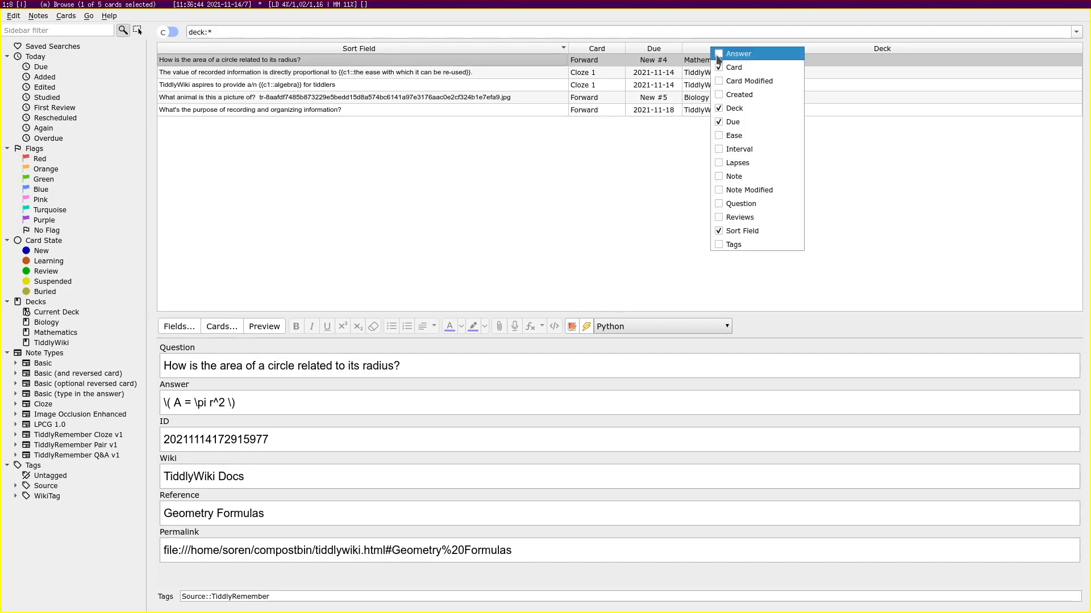
pyautogui.click(734, 244)
pyautogui.moveTo(1027, 50); pyautogui.dragTo(817, 61)
# Compare the cards' tags with the tags on their source tiddlers in the wiki, and close the card browser
pyautogui.click(761, 71)
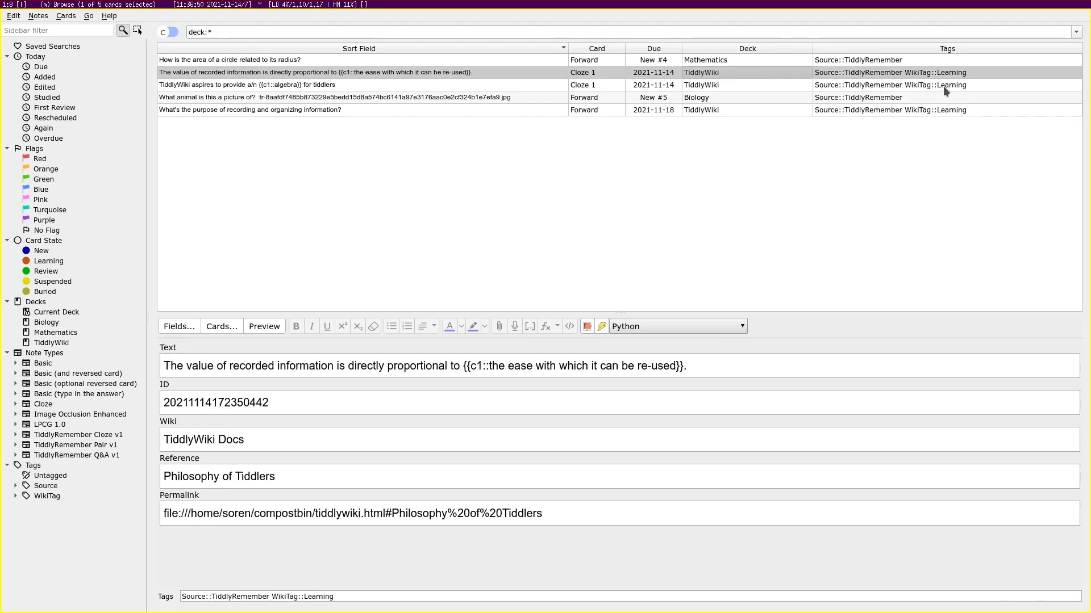
pyautogui.press('super+e')
pyautogui.scroll(-1, 371, 532)
pyautogui.scroll(-5, 371, 536)
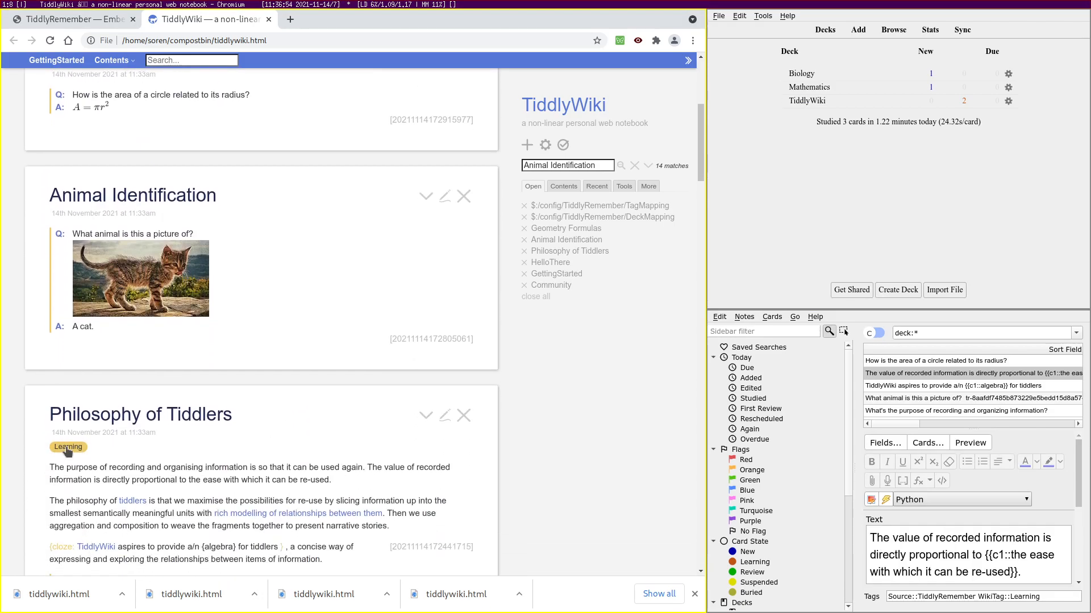
pyautogui.scroll(3, 222, 431)
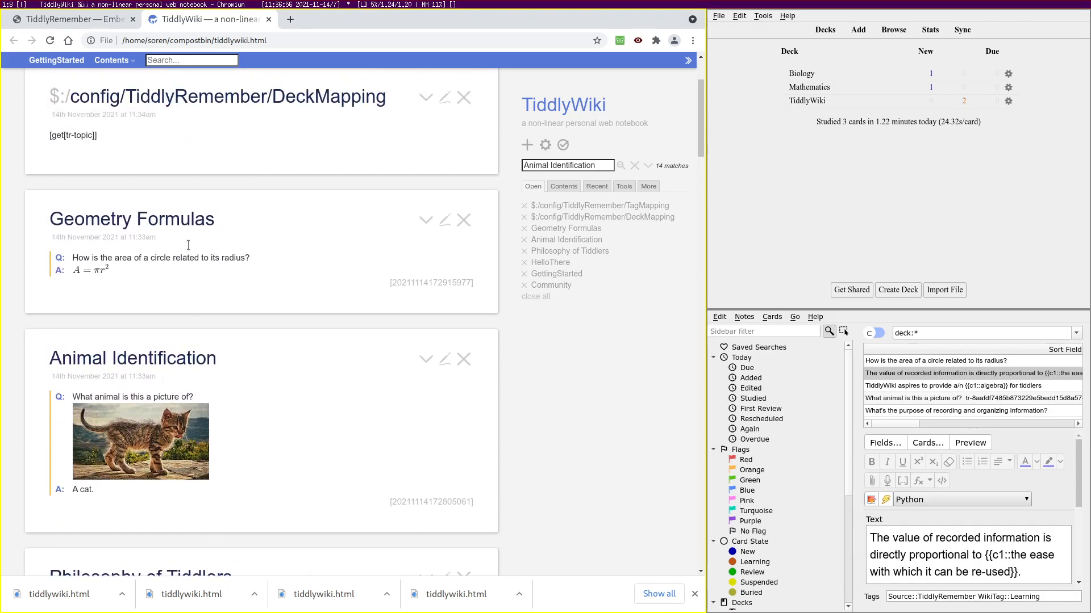
pyautogui.press('super+e')
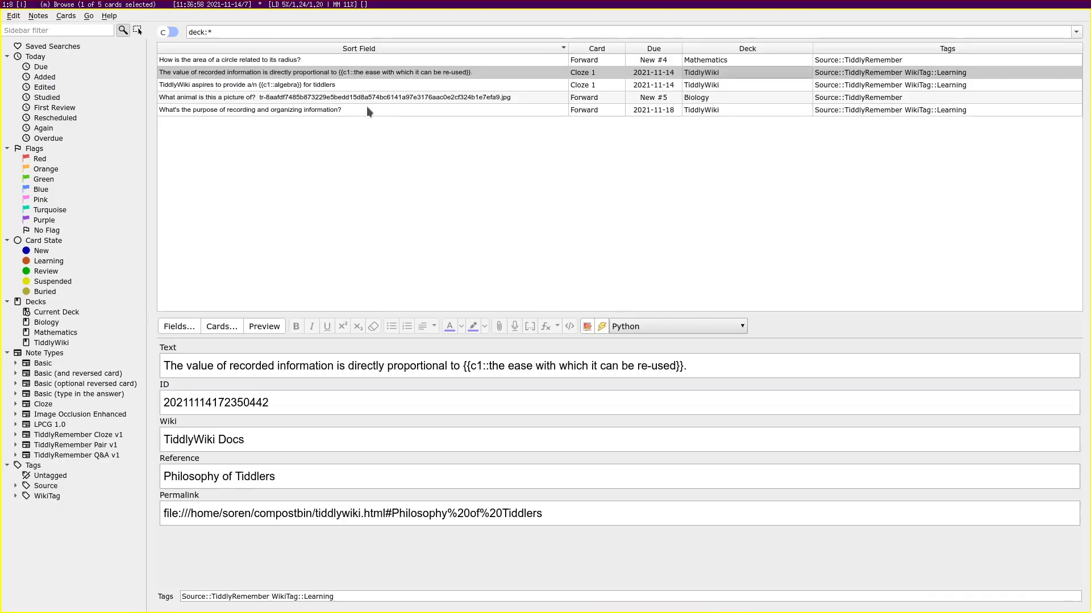
pyautogui.click(855, 100)
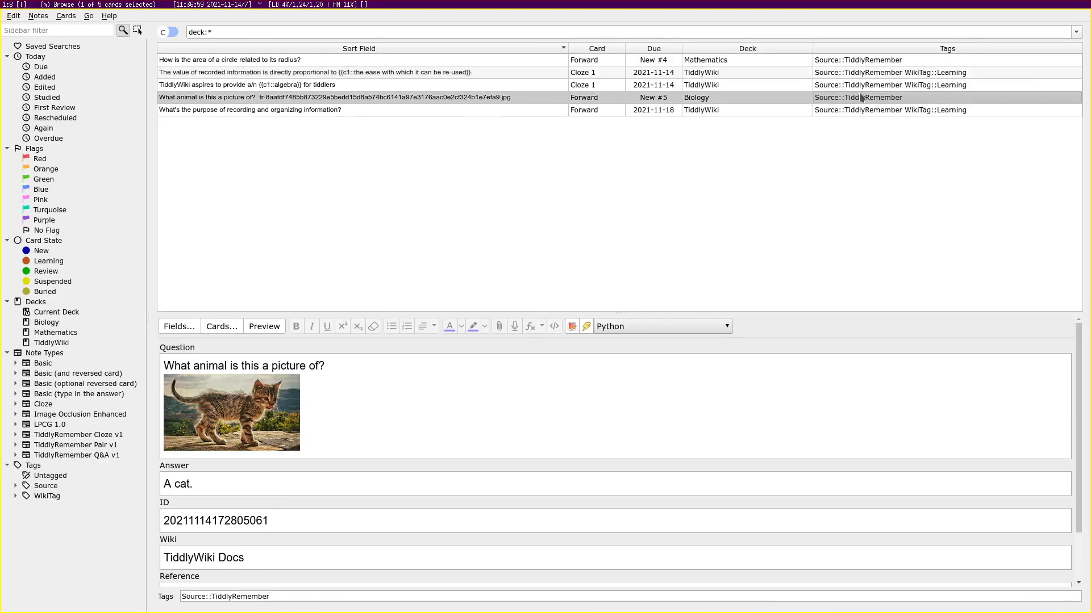
pyautogui.click(875, 60)
pyautogui.press('Escape')
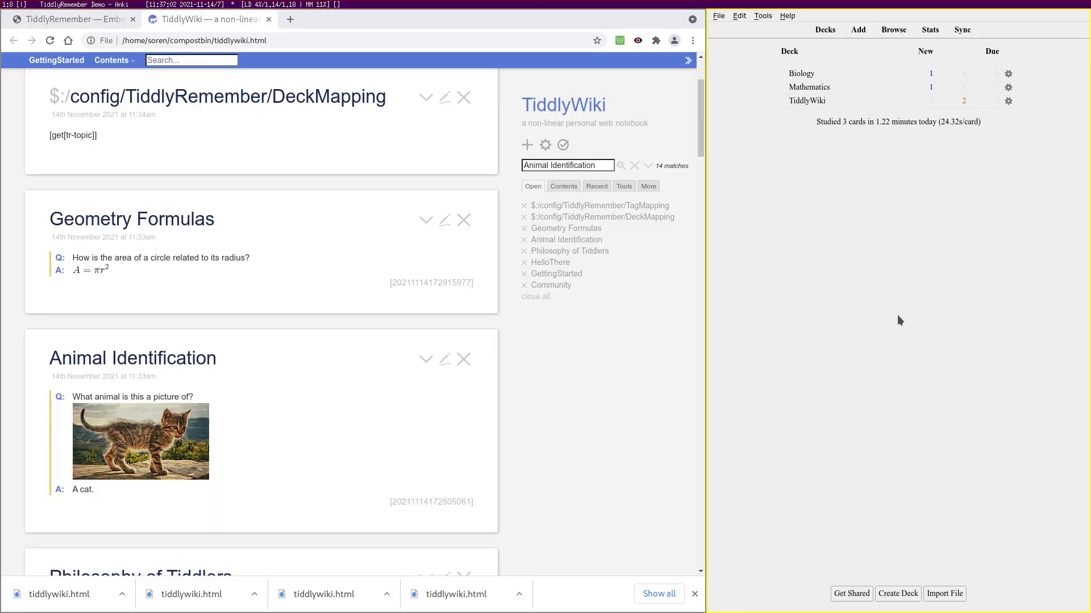
# Return to the TiddlyRemember documentation in the browser and close the Mapping tiddlers tiddler
pyautogui.click(62, 19)
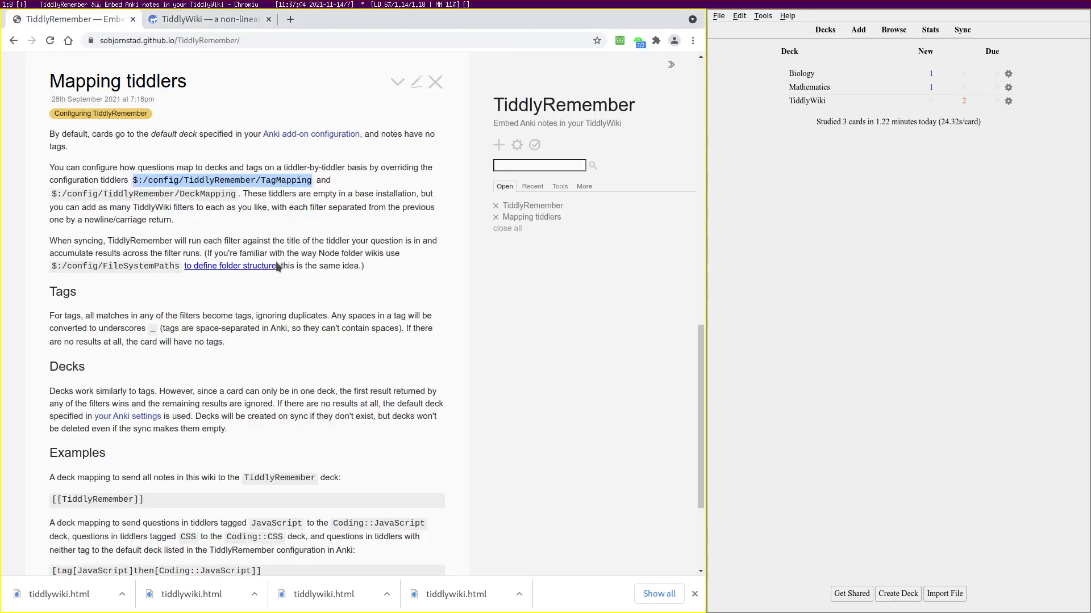
pyautogui.scroll(-3, 277, 271)
pyautogui.scroll(5, 221, 376)
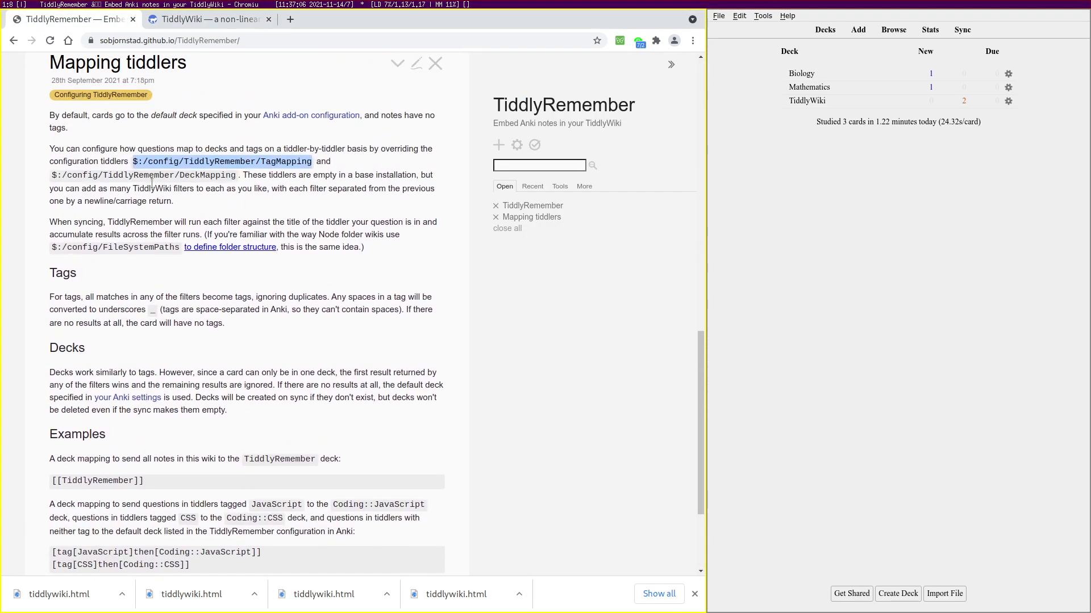
pyautogui.scroll(-3, 164, 456)
pyautogui.scroll(3, 257, 249)
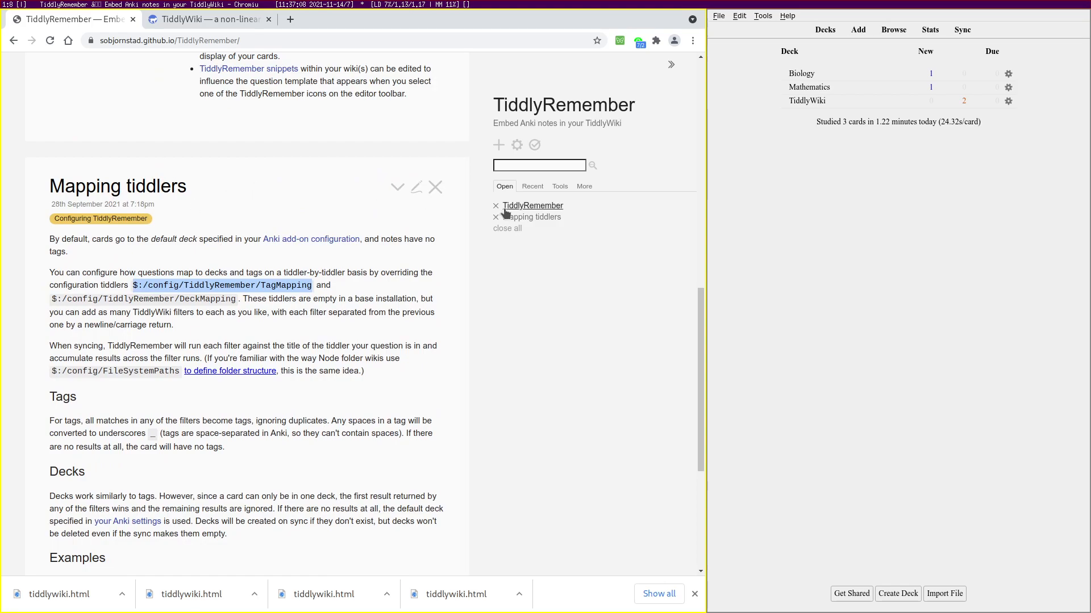
pyautogui.click(432, 187)
pyautogui.scroll(6, 398, 239)
pyautogui.scroll(-1, 364, 287)
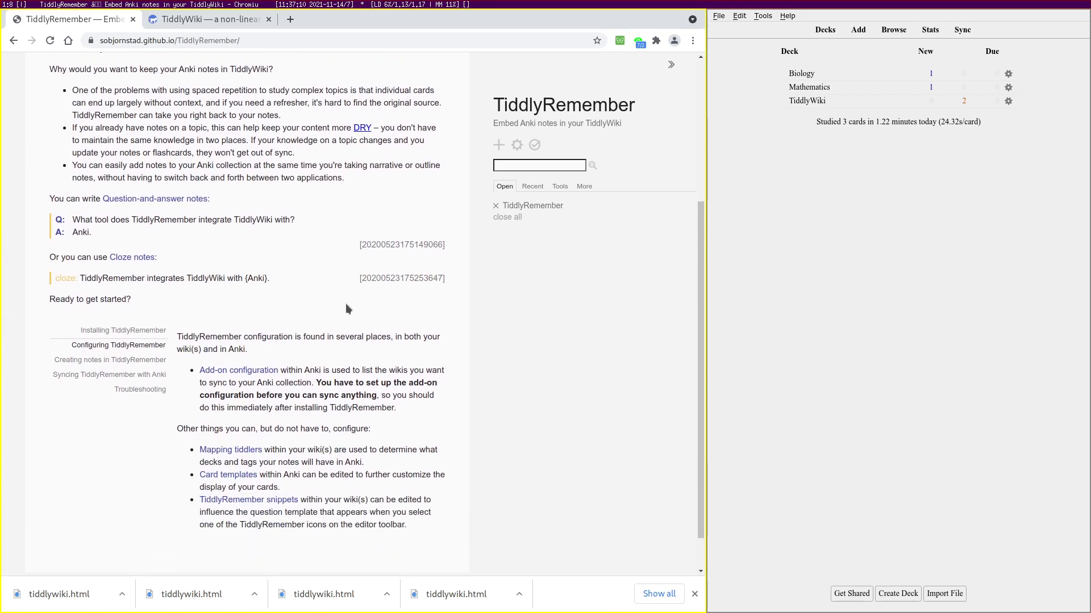
# Look through the documentation on creating notes in TiddlyRemember, and open the section on syncing with Anki
pyautogui.click(151, 360)
pyautogui.scroll(-2, 216, 387)
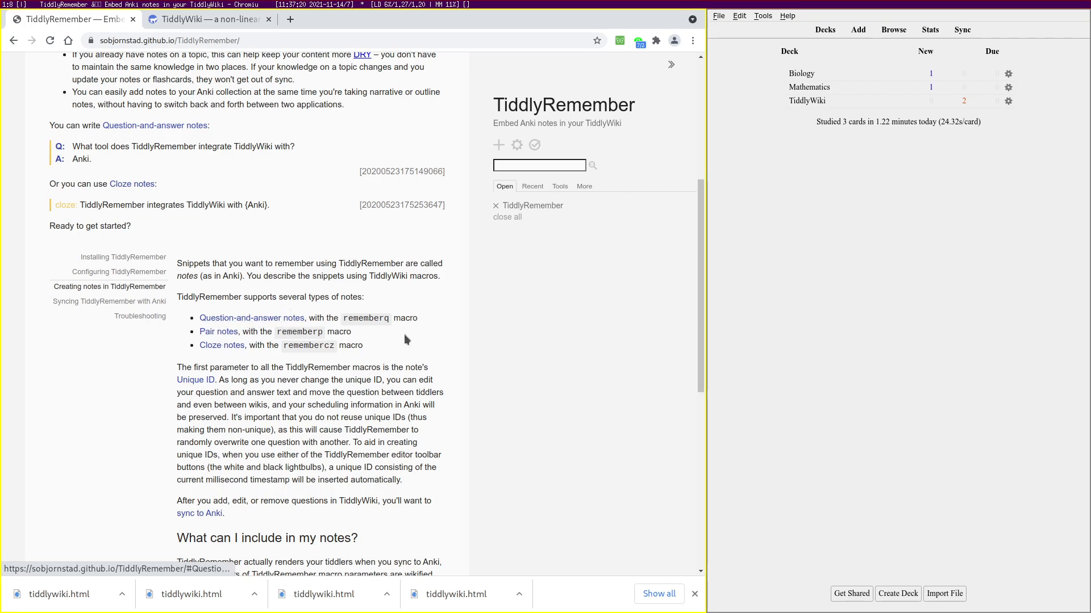
pyautogui.scroll(-3, 356, 297)
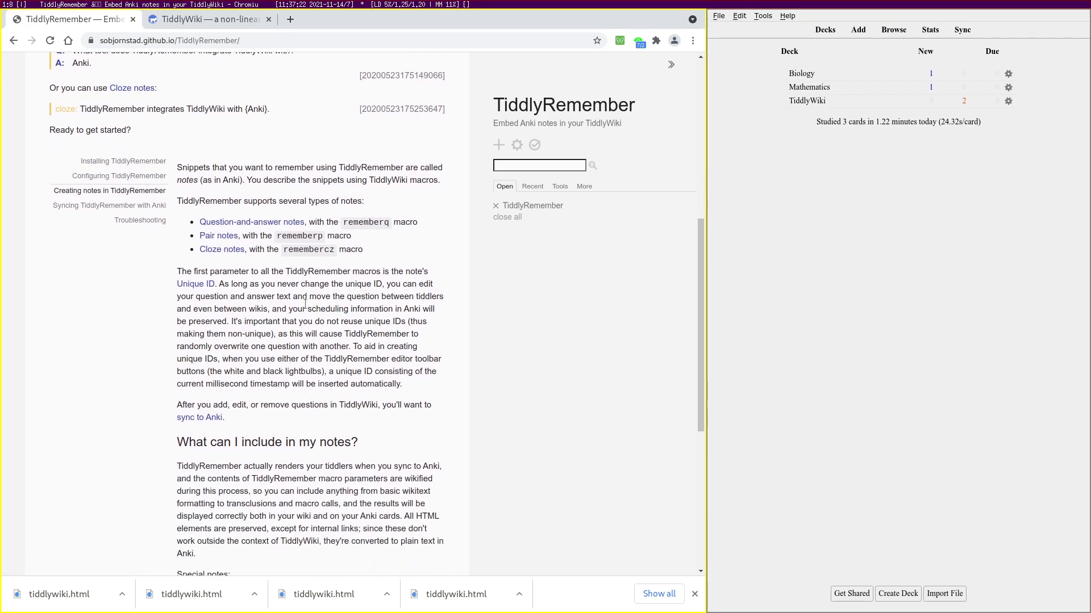
pyautogui.scroll(-3, 202, 287)
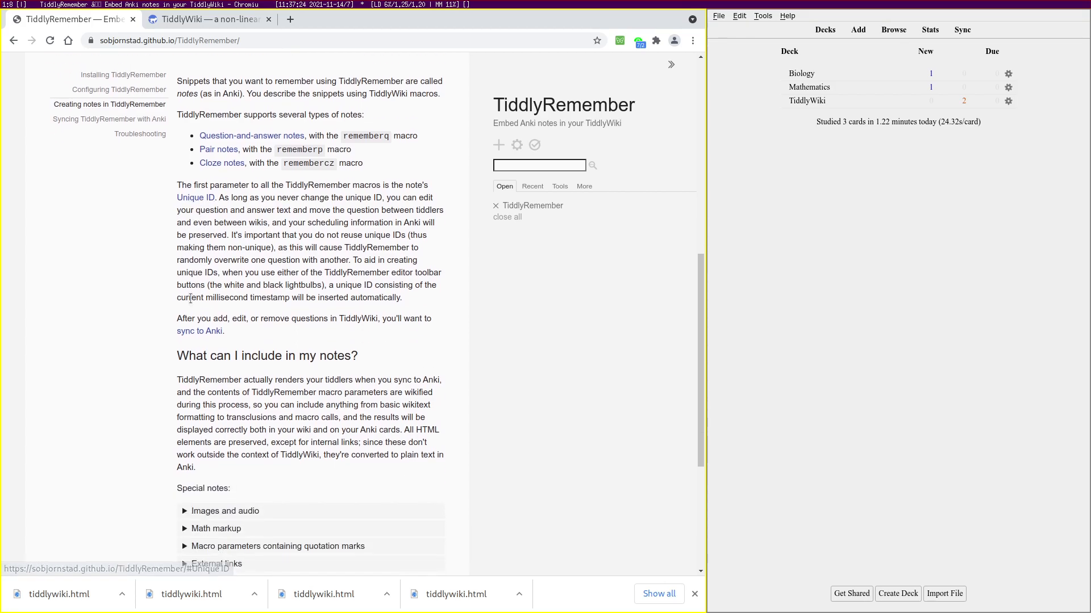
pyautogui.scroll(2, 132, 201)
pyautogui.click(139, 172)
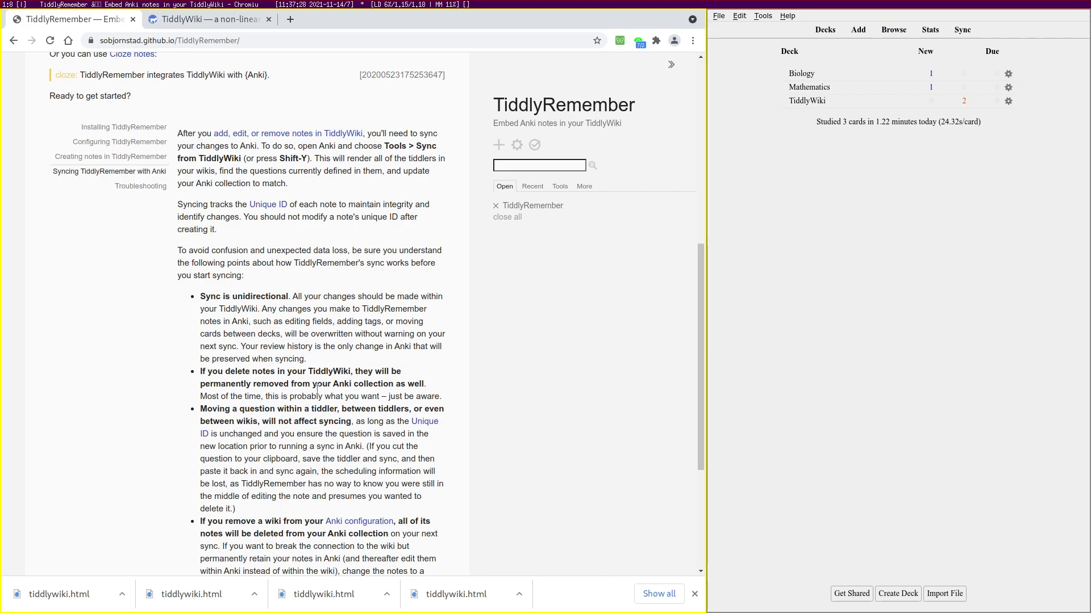
# Read the documentation's points on how syncing with Anki works, and return to the beginning of the TiddlyRemember tiddler
pyautogui.scroll(-5, 334, 432)
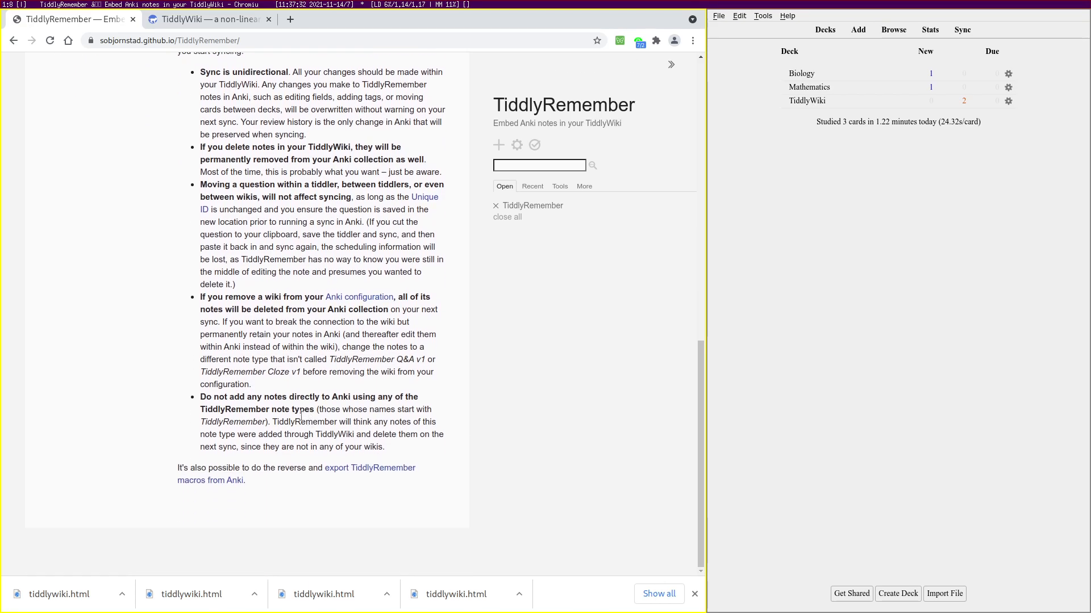
pyautogui.scroll(3, 303, 411)
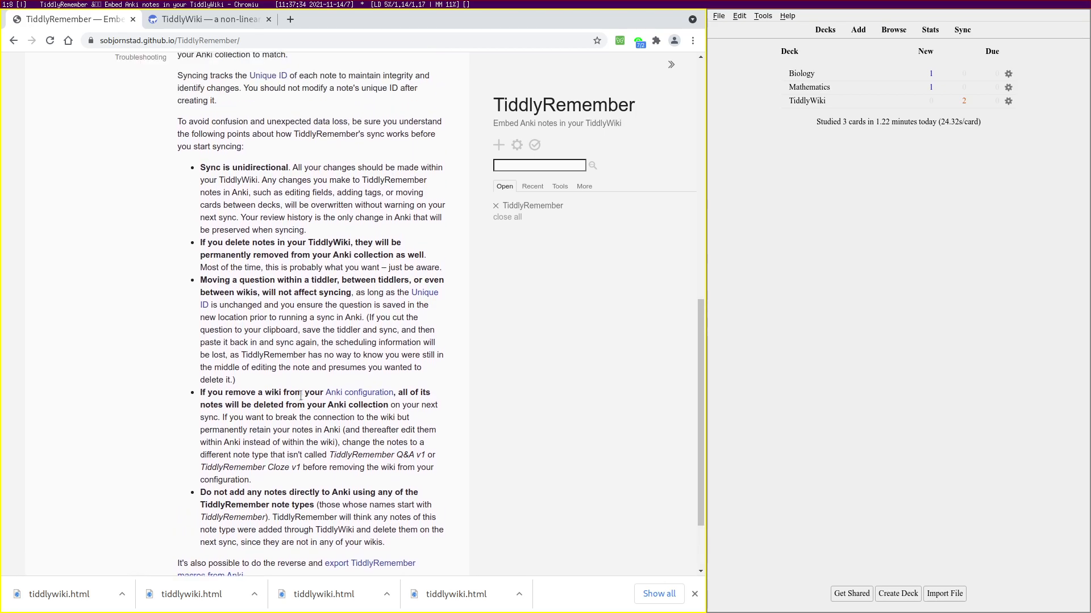
pyautogui.scroll(3, 301, 393)
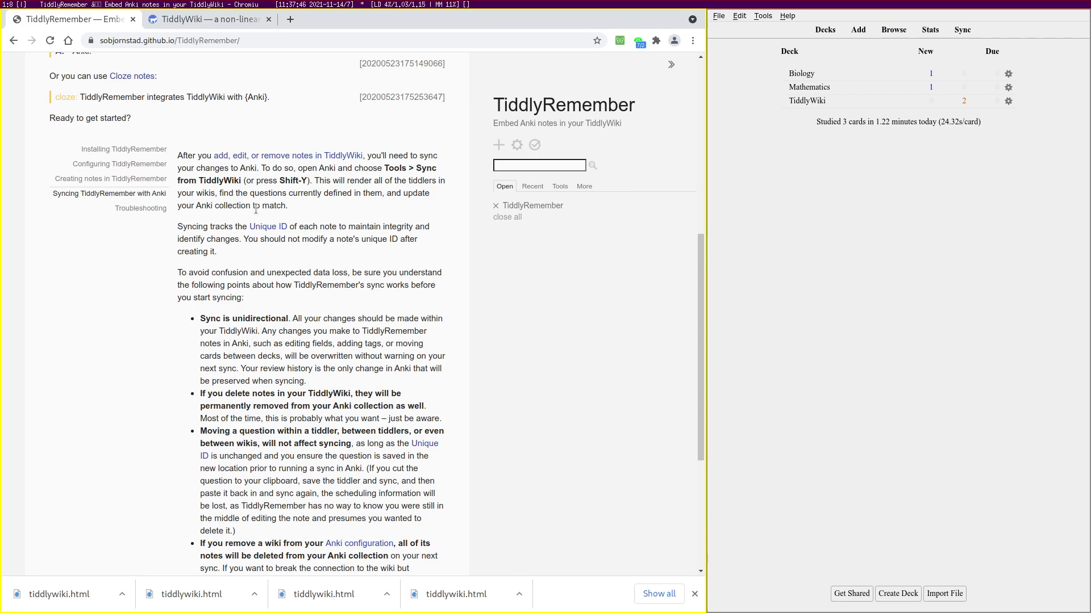
pyautogui.scroll(7, 256, 210)
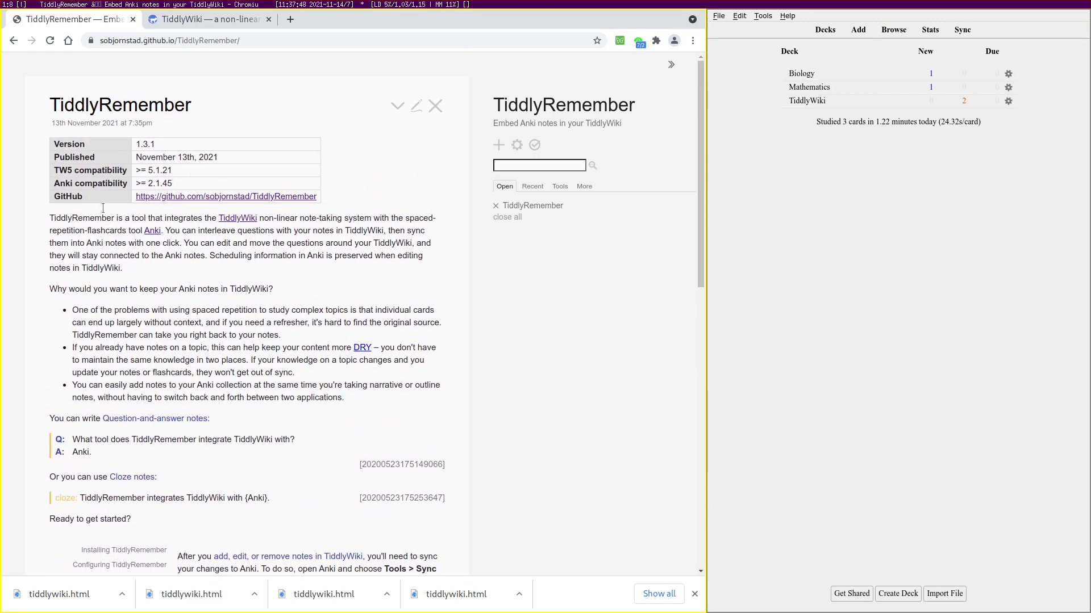
# View the open issues in TiddlyRemember's GitHub repository, and close the repository page again
pyautogui.middleClick(204, 199)
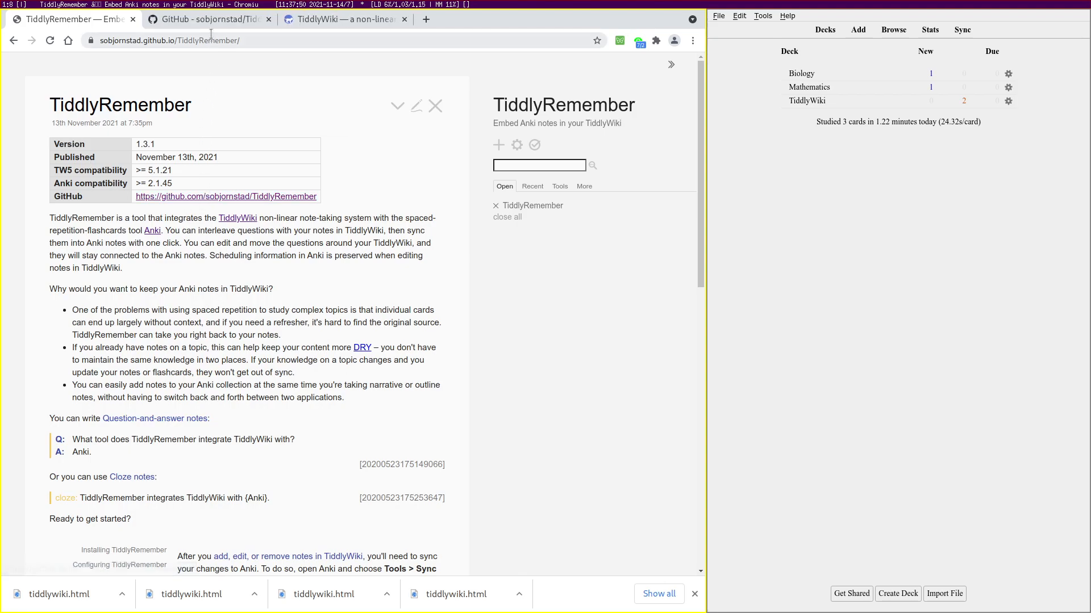
pyautogui.click(210, 19)
pyautogui.click(101, 144)
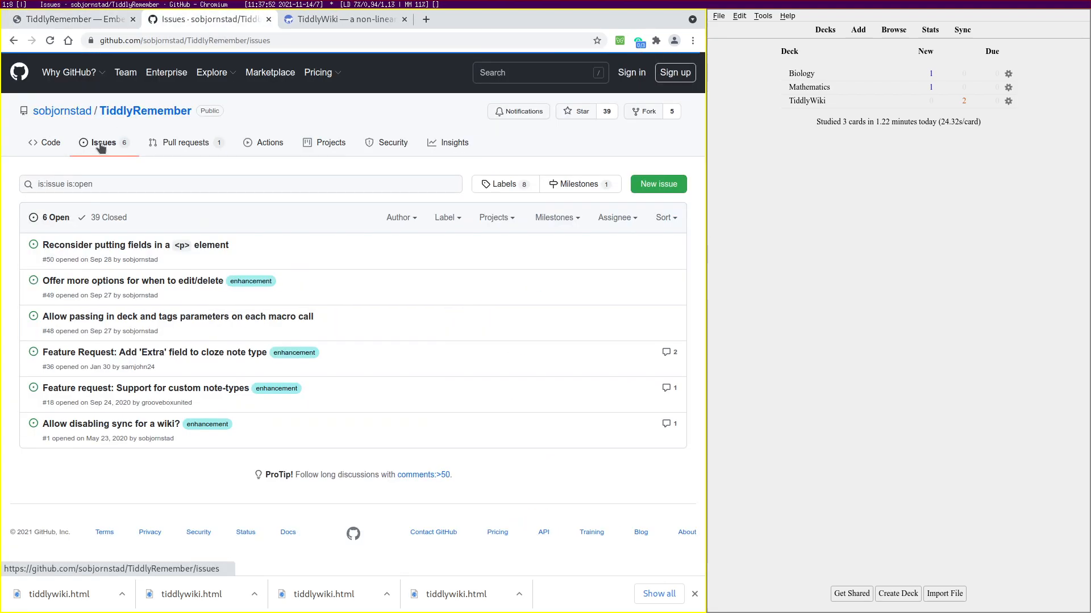
pyautogui.click(149, 183)
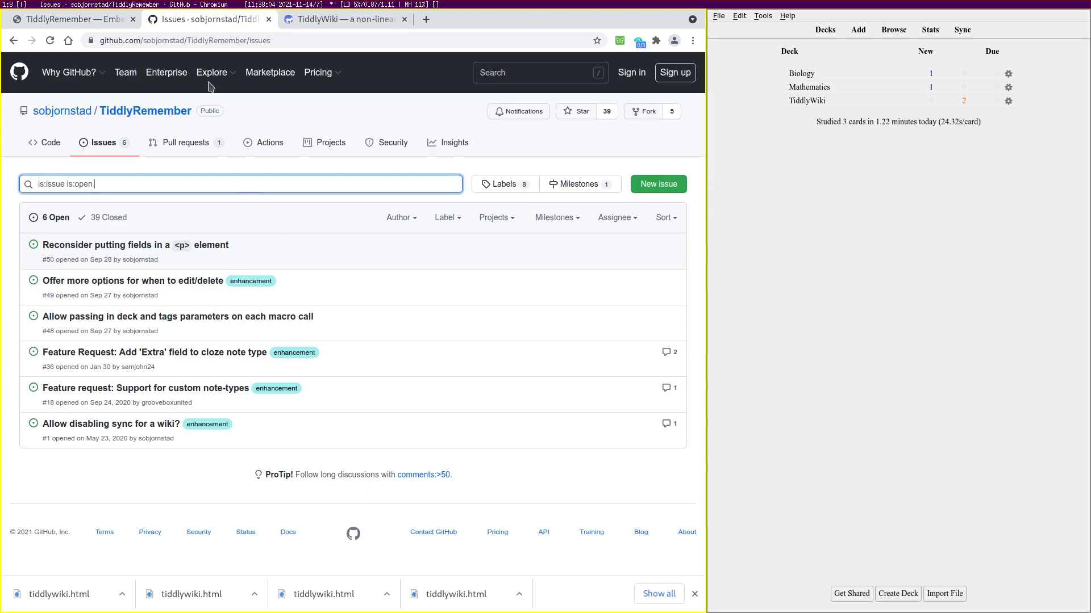
pyautogui.middleClick(212, 18)
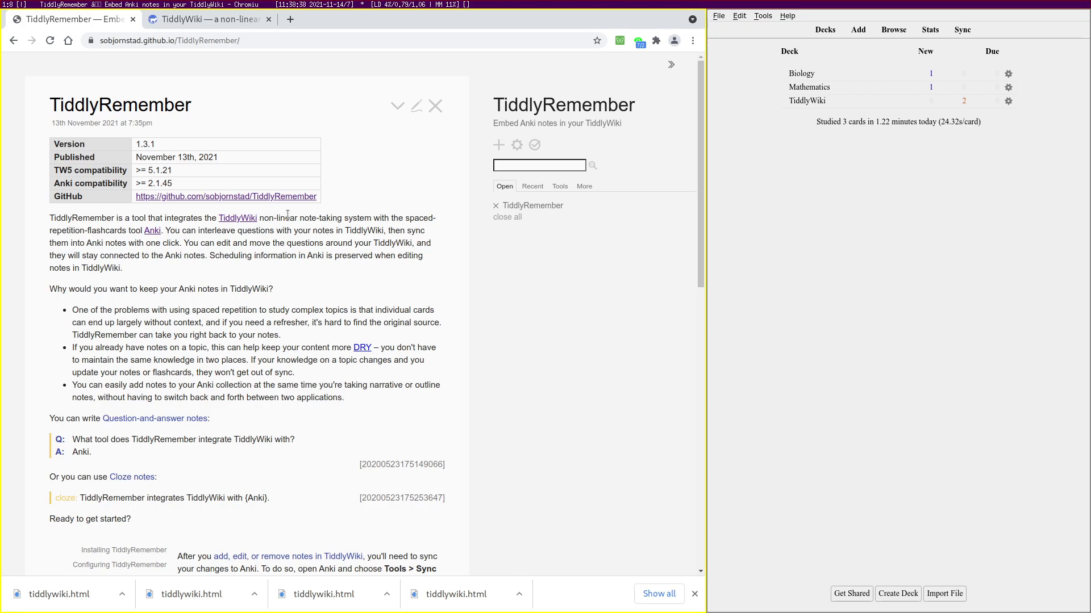
# Switch to the local TiddlyWiki, search for "Filter Operators" and open that tiddler to view its operator table
pyautogui.click(204, 19)
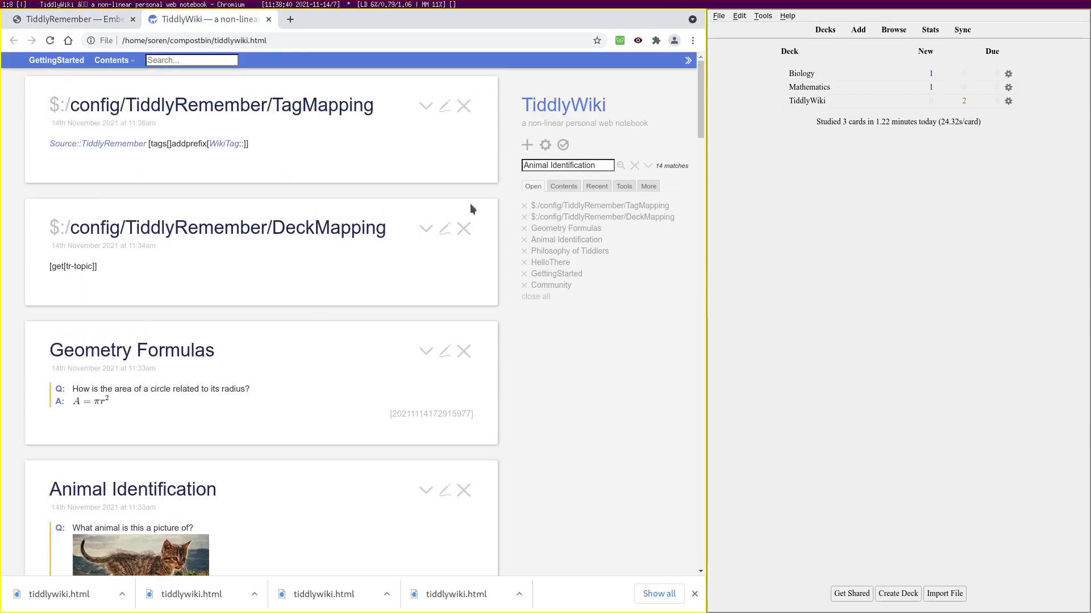
pyautogui.click(572, 165)
pyautogui.write('Filter Operators')
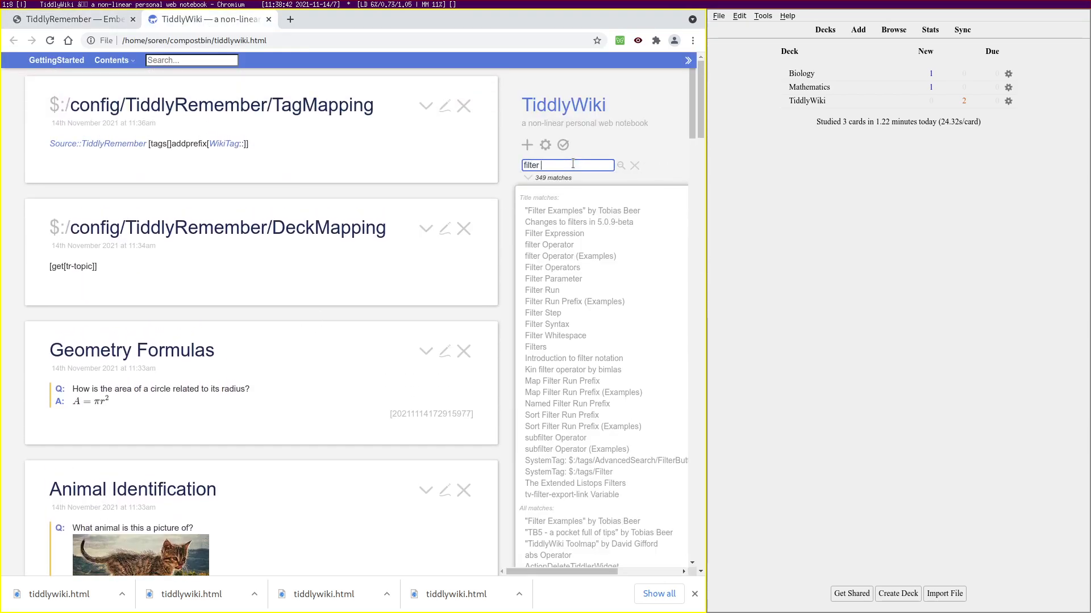
pyautogui.press('Return')
pyautogui.click(209, 241)
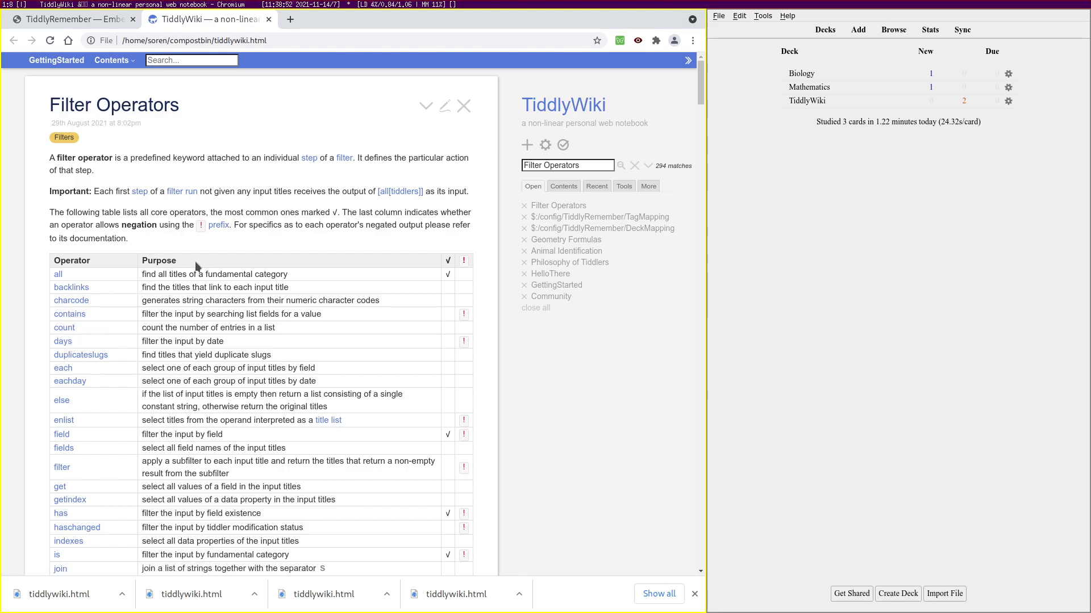
pyautogui.scroll(-1, 54, 409)
pyautogui.scroll(1, 56, 398)
# Create a new tiddler titled "Filter Operator Flashcards" and tag it Filters
pyautogui.click(526, 146)
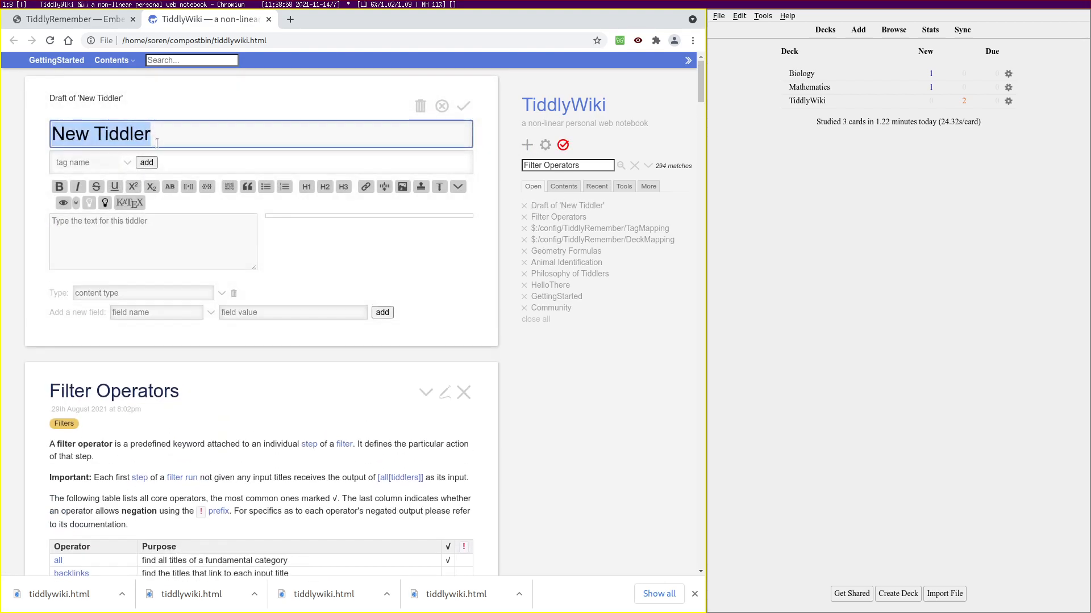
pyautogui.write('Filter ')
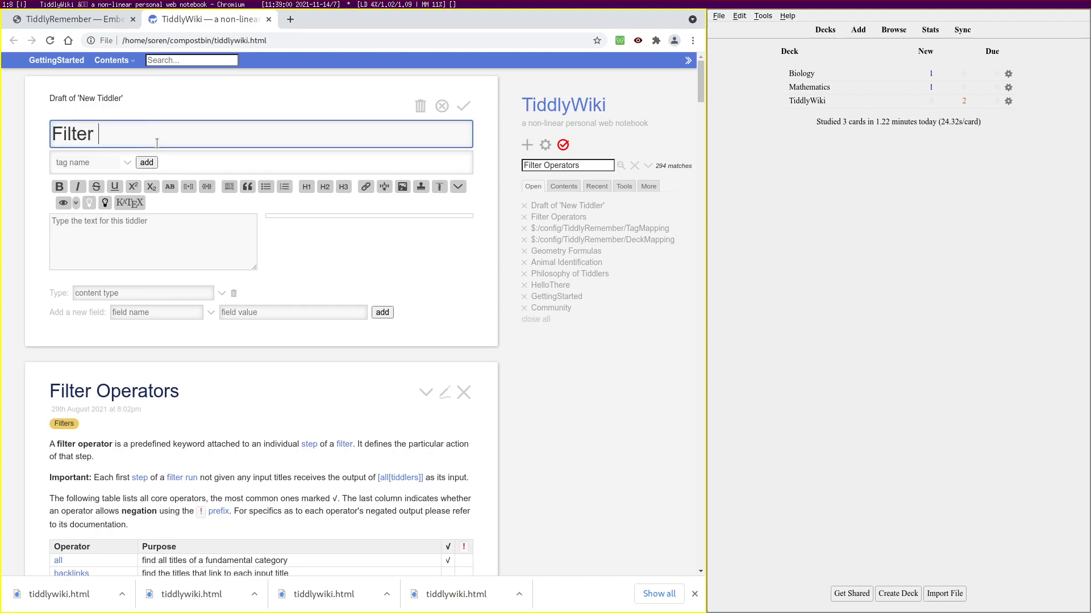
pyautogui.write('Operator Flashcards')
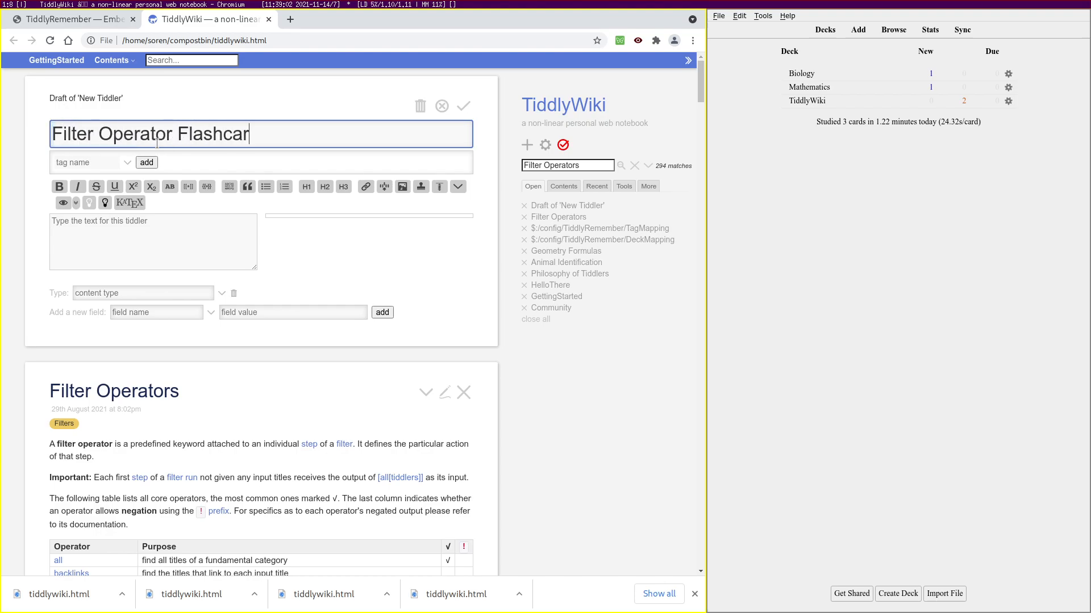
pyautogui.click(84, 162)
pyautogui.write('Filter')
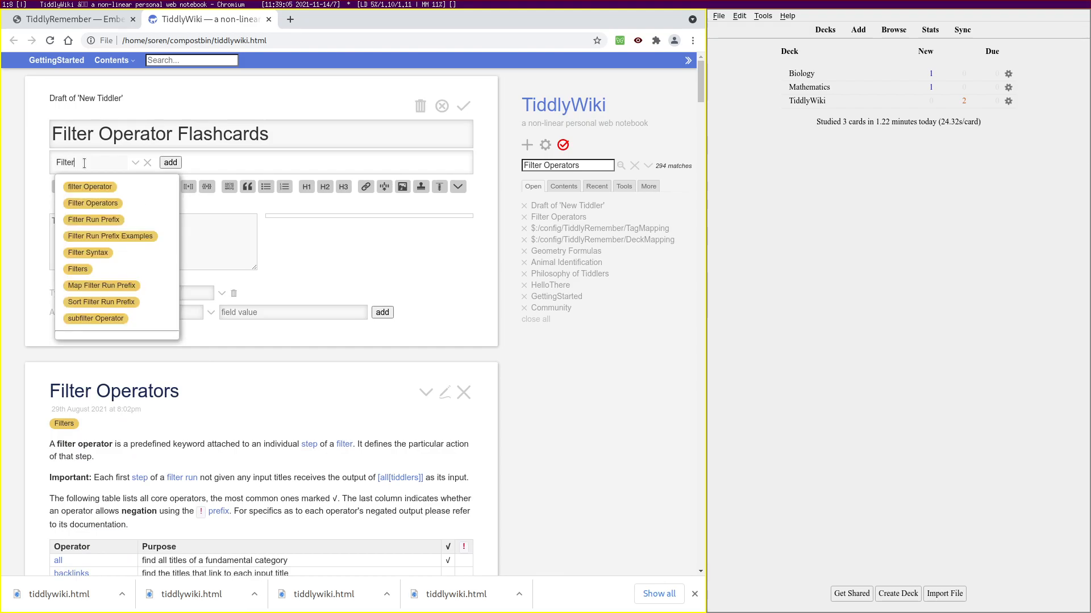
pyautogui.click(145, 270)
# Begin the new tiddler's text with a list widget, entering <$list filter=
pyautogui.click(268, 233)
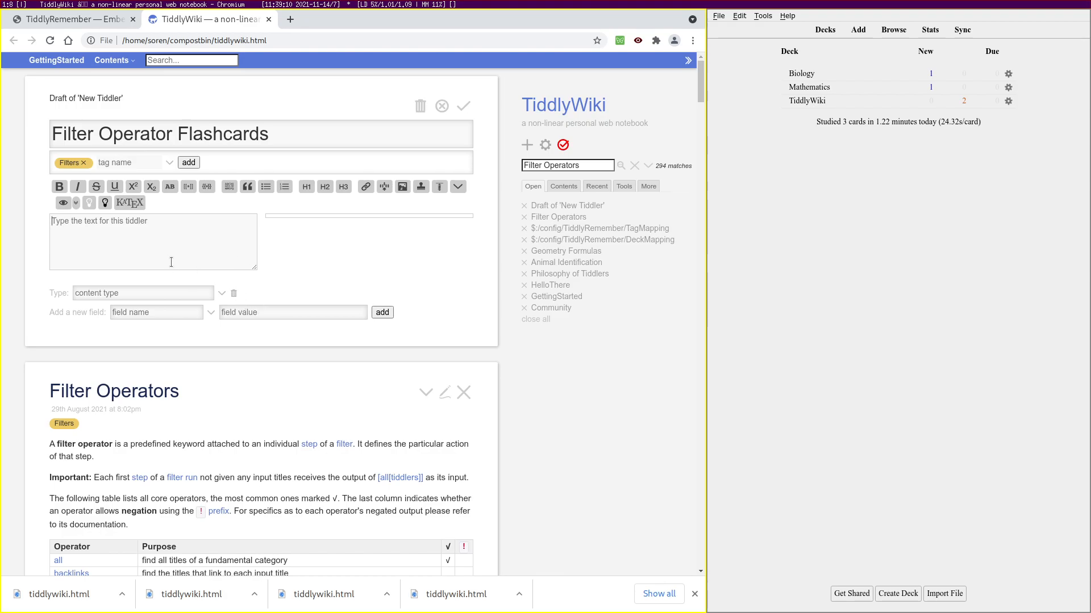
pyautogui.scroll(-3, 162, 350)
pyautogui.scroll(2, 233, 318)
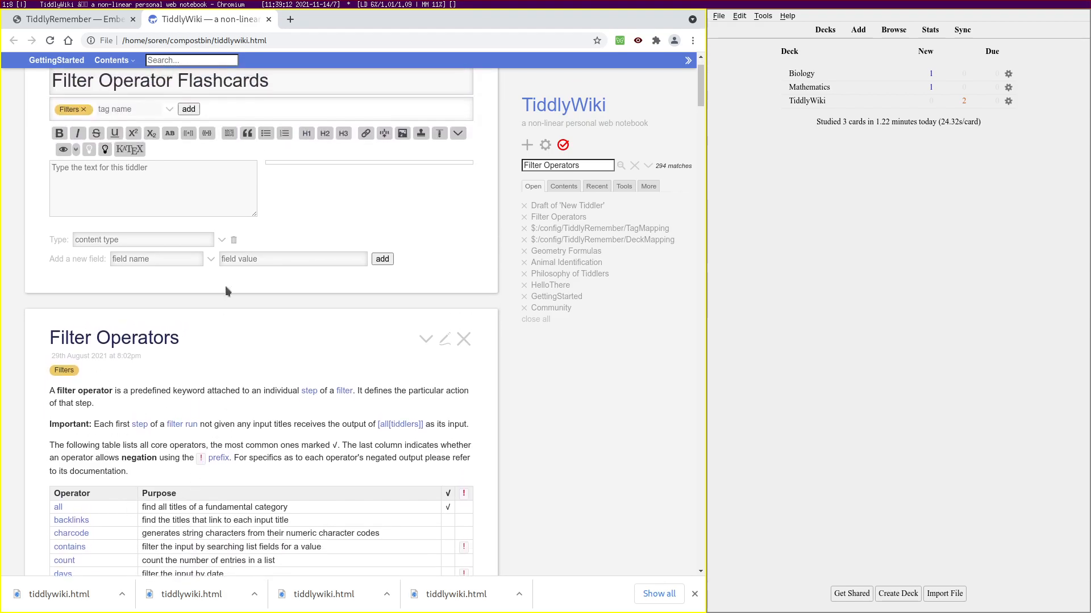
pyautogui.write('<$list filter=')
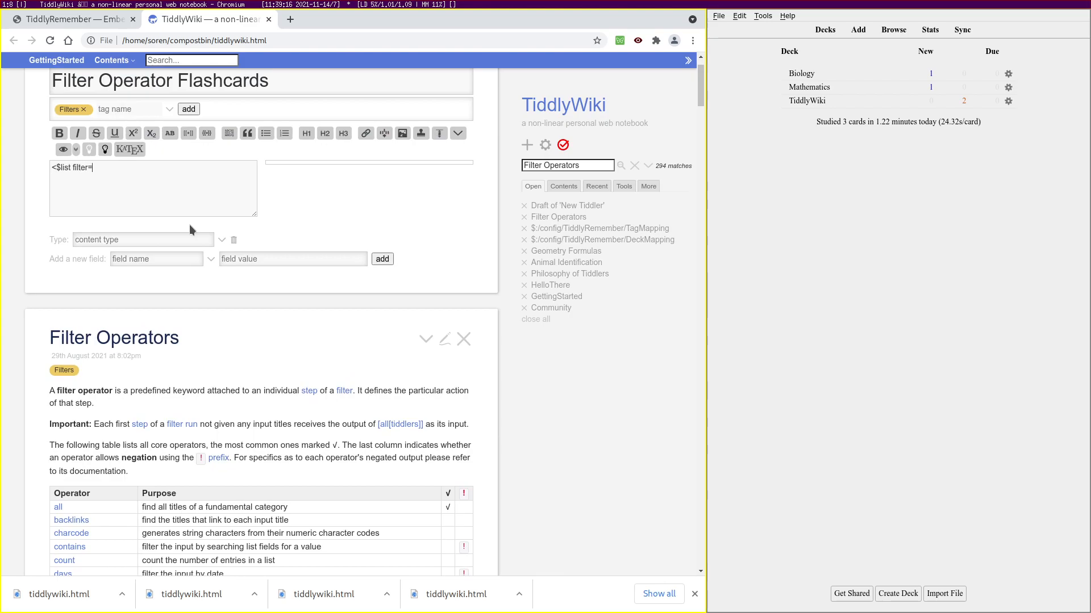
# Open the Filter Operators tiddler for editing and locate the first operator-rows call in its source
pyautogui.scroll(-5, 214, 333)
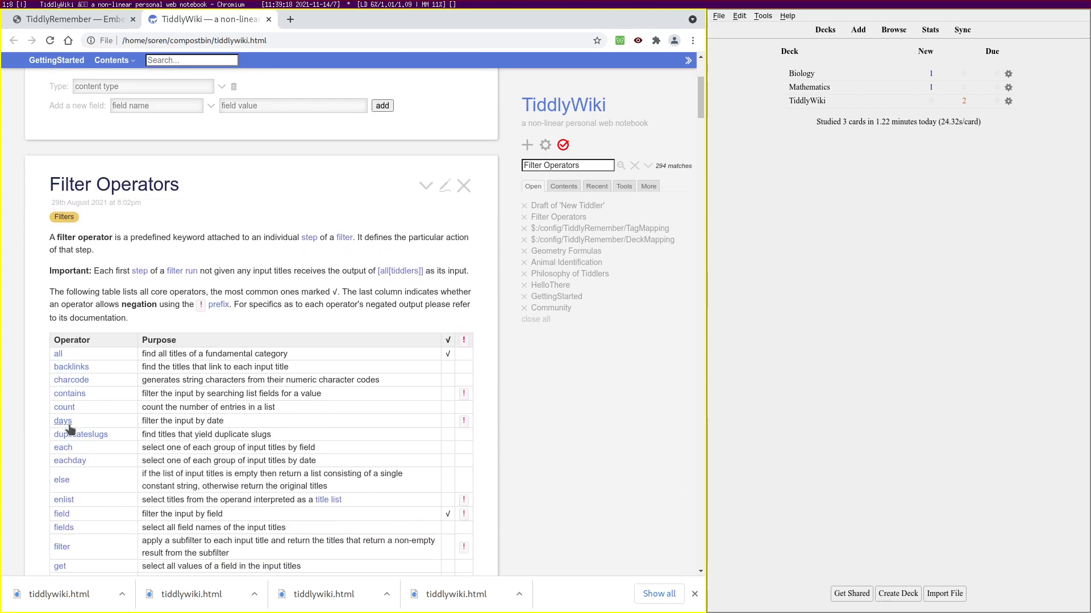
pyautogui.click(445, 189)
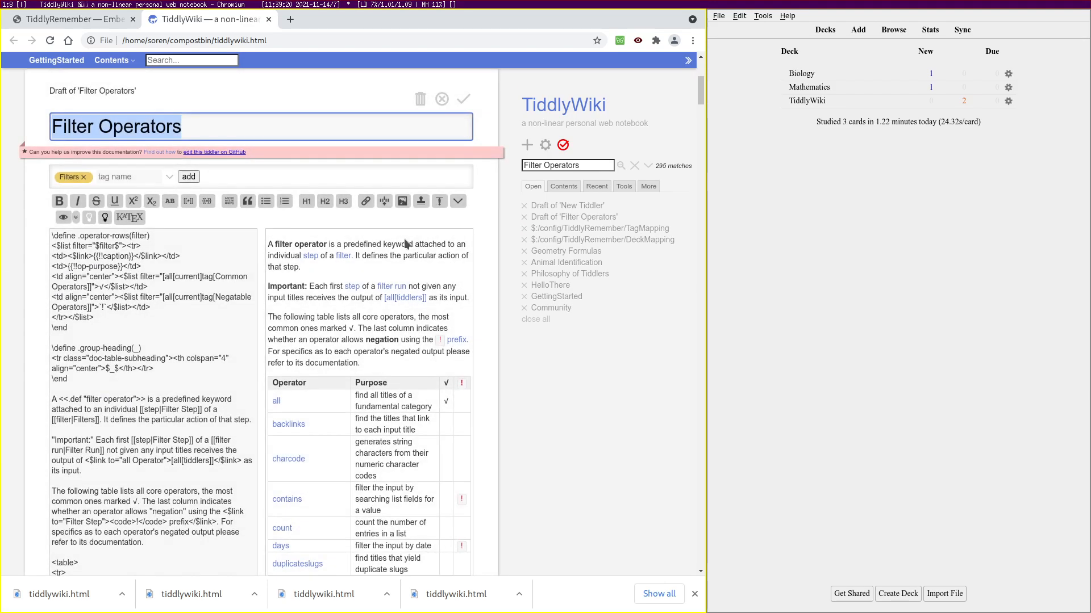
pyautogui.scroll(-3, 168, 459)
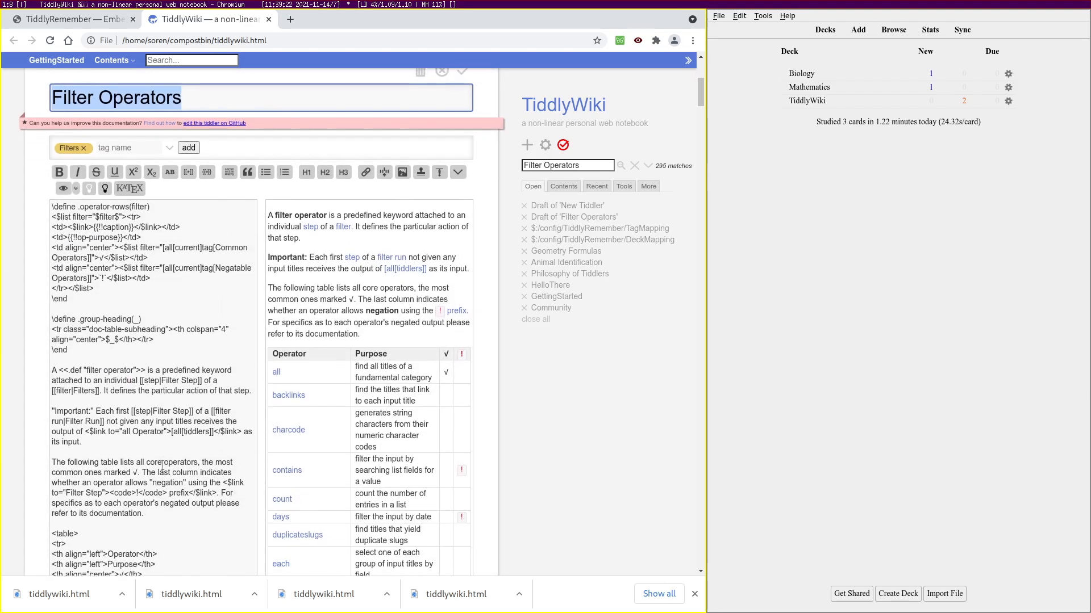
pyautogui.moveTo(54, 389); pyautogui.dragTo(130, 455)
pyautogui.moveTo(130, 493); pyautogui.dragTo(51, 466)
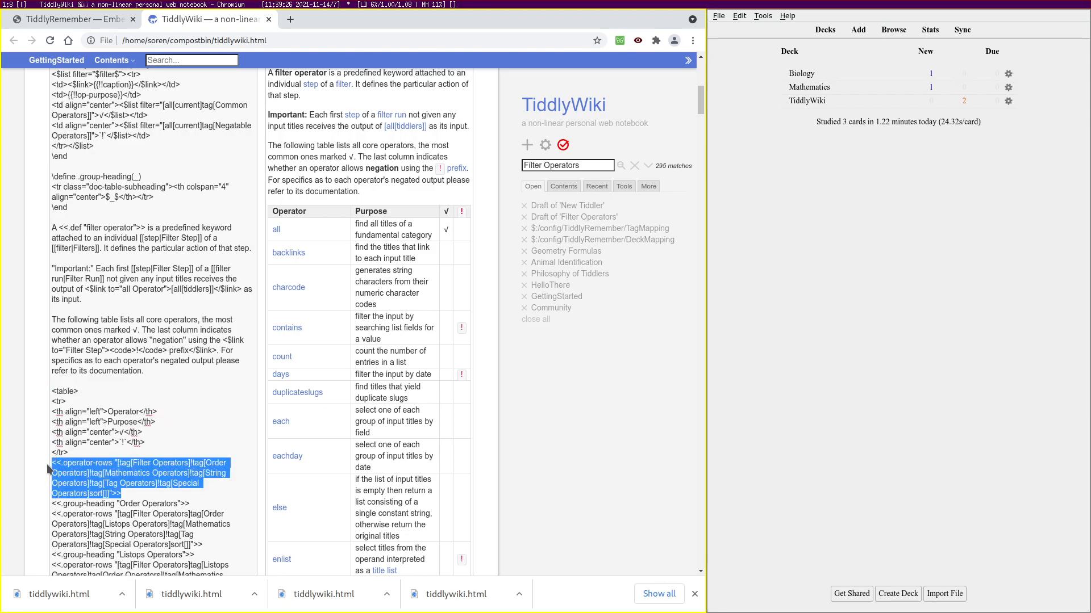
pyautogui.click(72, 463)
pyautogui.tripleClick(74, 463)
# Compare the operator categories in the rendered table with the tag filters in the operator-rows calls
pyautogui.scroll(-2, 111, 471)
pyautogui.scroll(-1, 401, 358)
pyautogui.scroll(5, 401, 358)
pyautogui.scroll(-13, 325, 302)
pyautogui.scroll(-15, 332, 380)
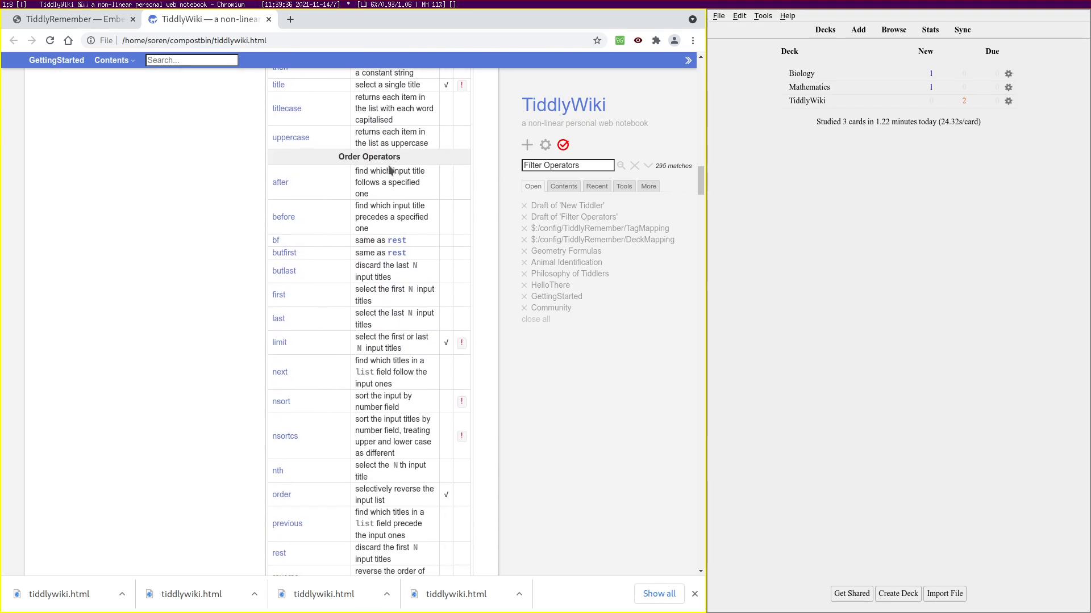
pyautogui.scroll(15, 391, 170)
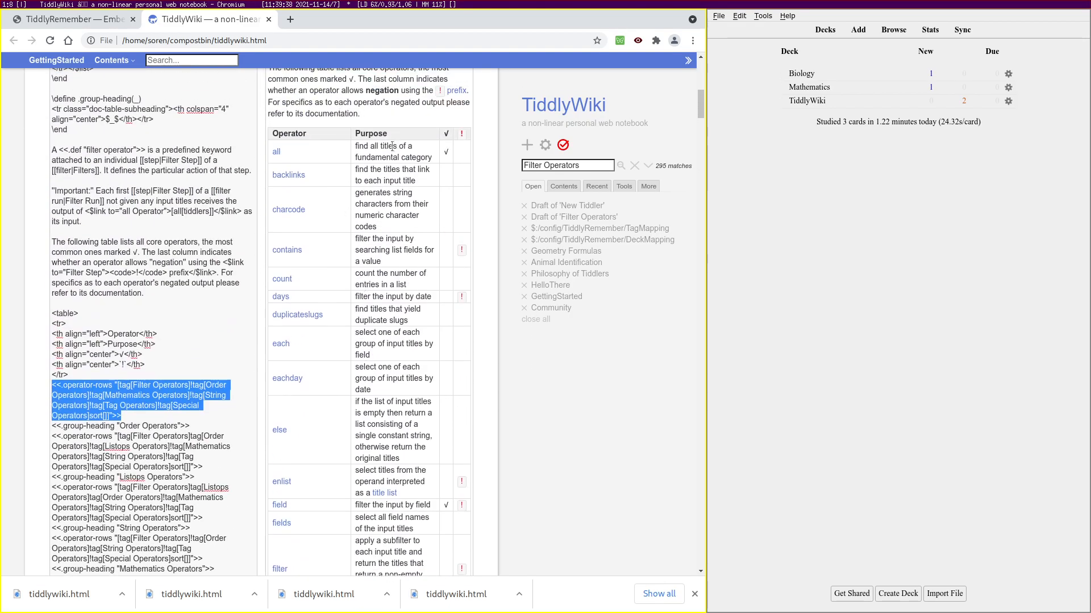
pyautogui.click(118, 385)
pyautogui.moveTo(118, 385); pyautogui.dragTo(191, 386)
pyautogui.moveTo(189, 437); pyautogui.dragTo(118, 437)
pyautogui.moveTo(120, 486); pyautogui.dragTo(185, 488)
pyautogui.moveTo(88, 508); pyautogui.dragTo(165, 508)
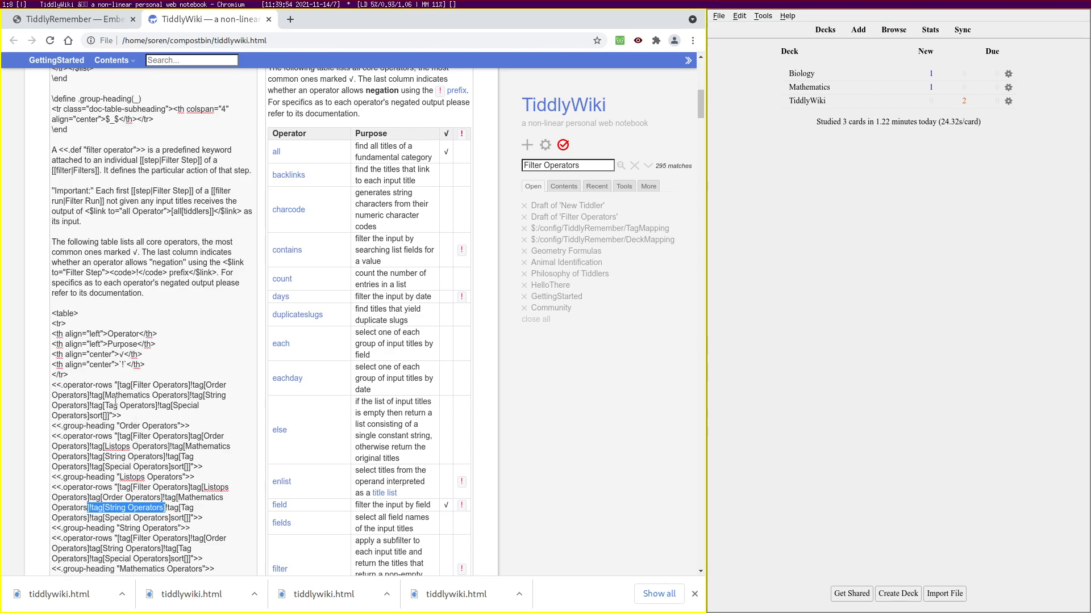
# Copy tag[Filter Operators] from the first operator-rows call into the list widget's filter in Filter Operator Flashcards
pyautogui.moveTo(118, 385); pyautogui.dragTo(189, 386)
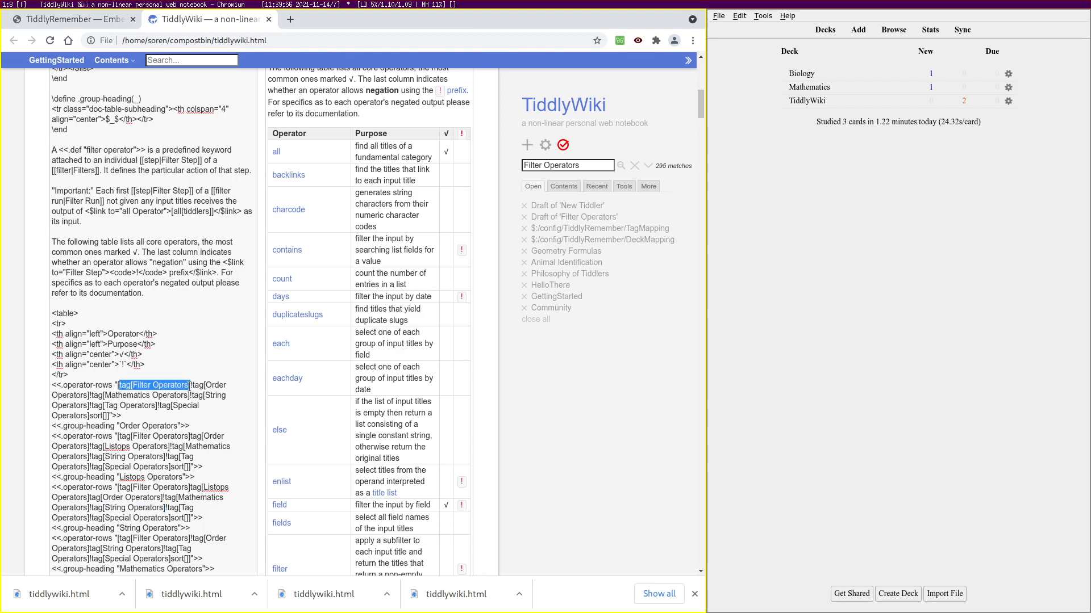
pyautogui.rightClick(189, 386)
pyautogui.click(216, 416)
pyautogui.scroll(5, 180, 376)
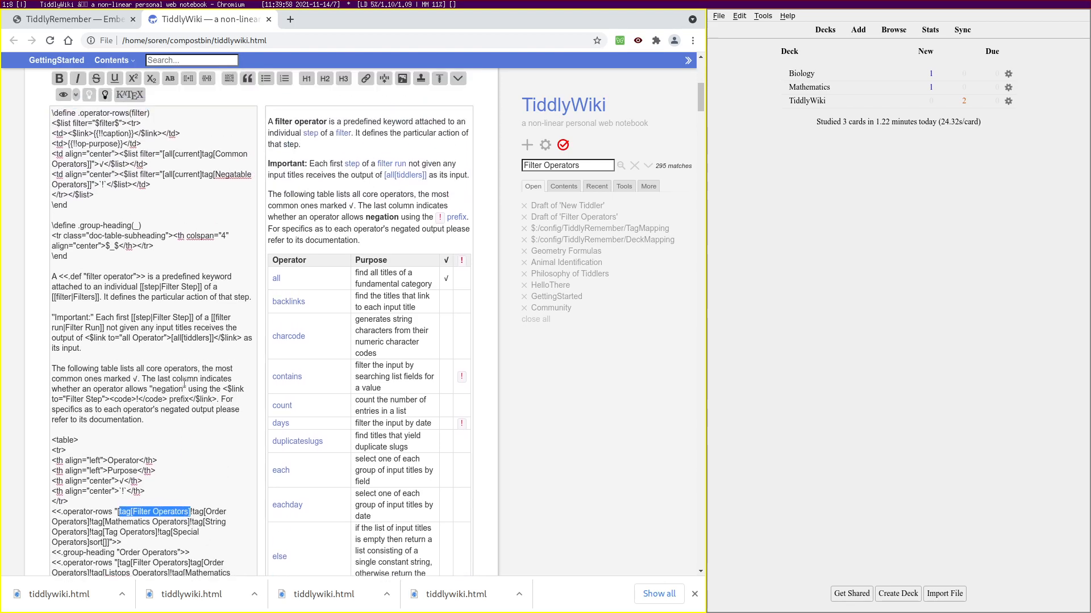
pyautogui.scroll(2, 181, 377)
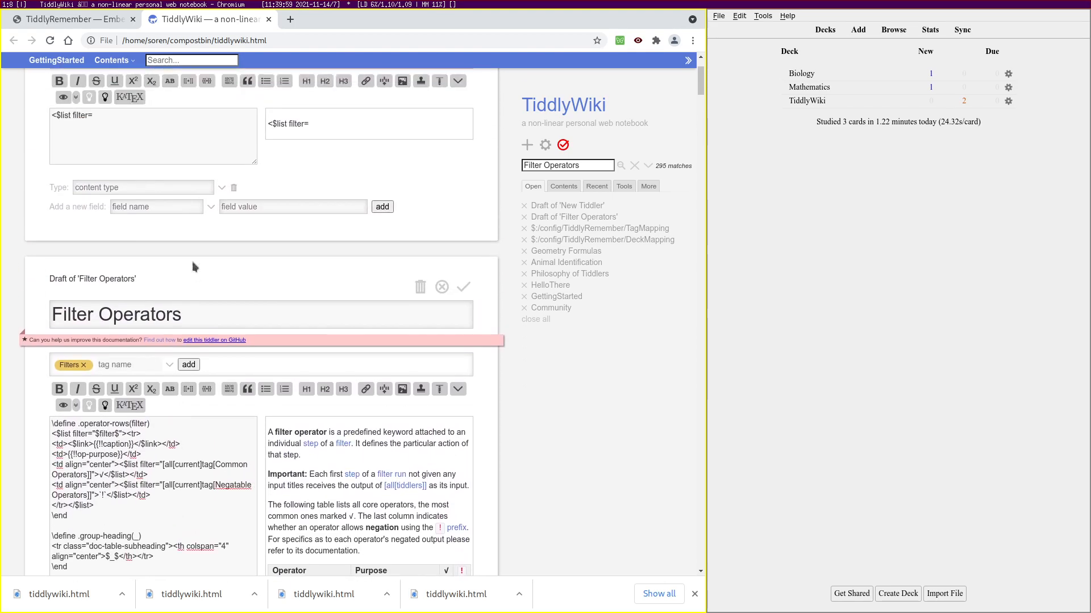
pyautogui.click(174, 130)
pyautogui.hotkey('ctrl', 'v')
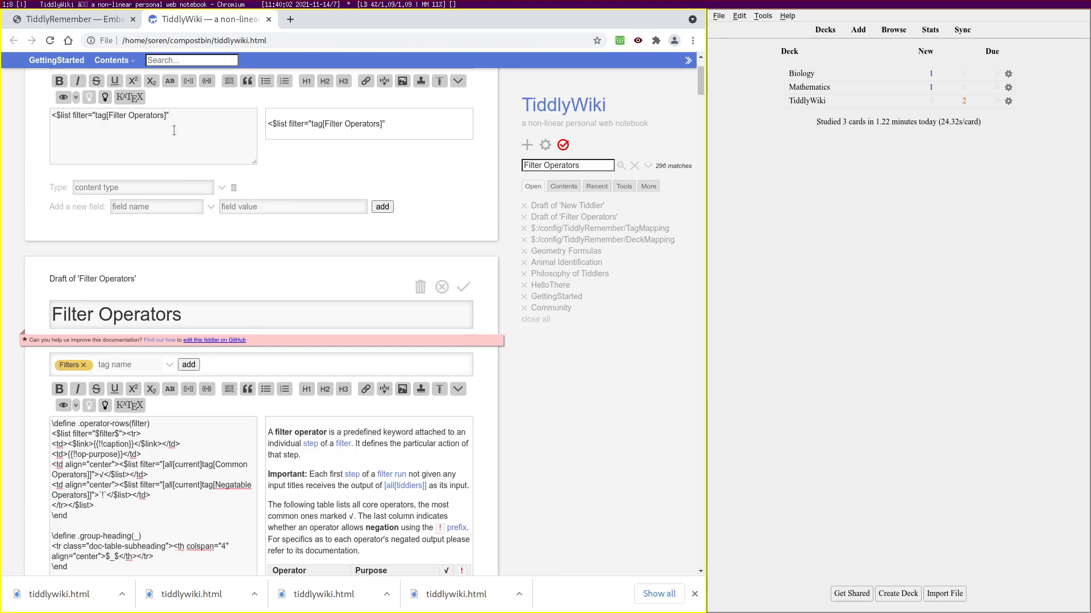
# Complete the list widget as <$list filter="[tag[Filter Operators]]"> with a closing </$list>, and check the operators listed in the preview
pyautogui.write(']')
pyautogui.write('[')
pyautogui.press('End')
pyautogui.write('>')
pyautogui.press('Return')
pyautogui.press('Return')
pyautogui.write('<')
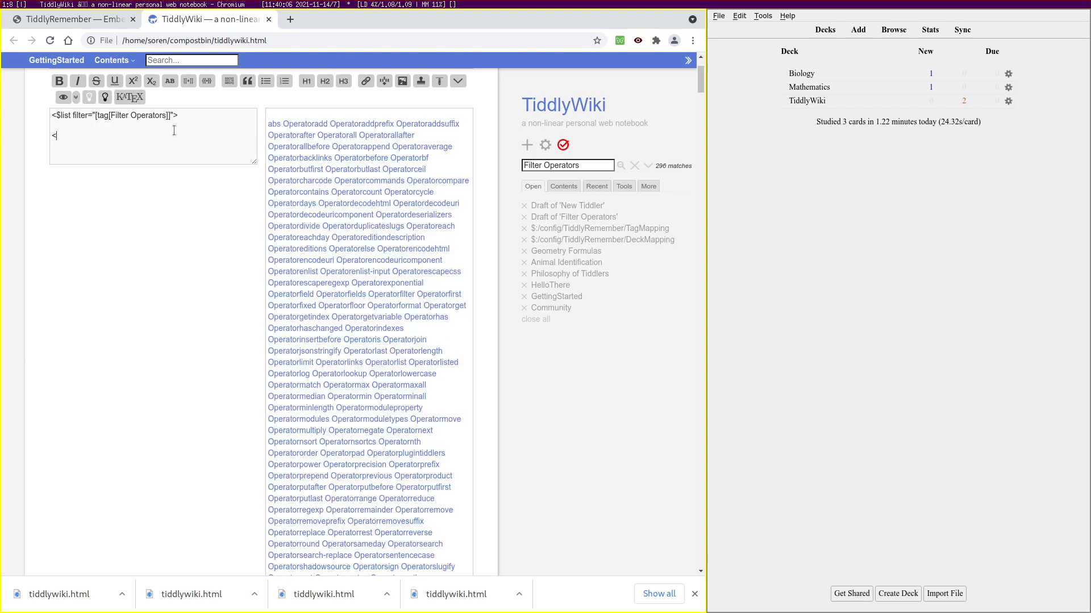
pyautogui.write('/$list>')
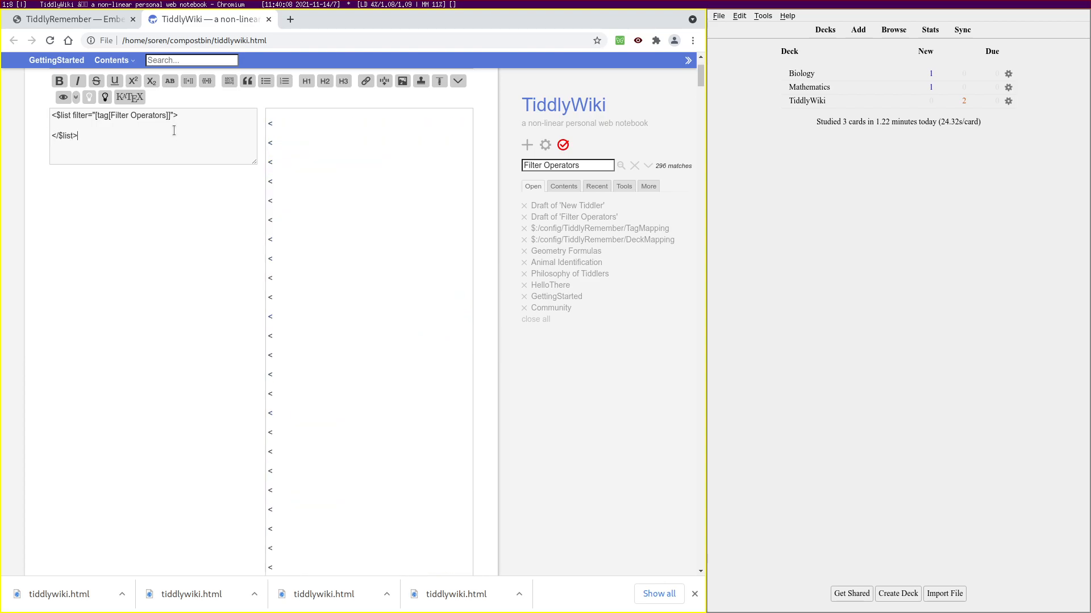
pyautogui.scroll(-3, 309, 312)
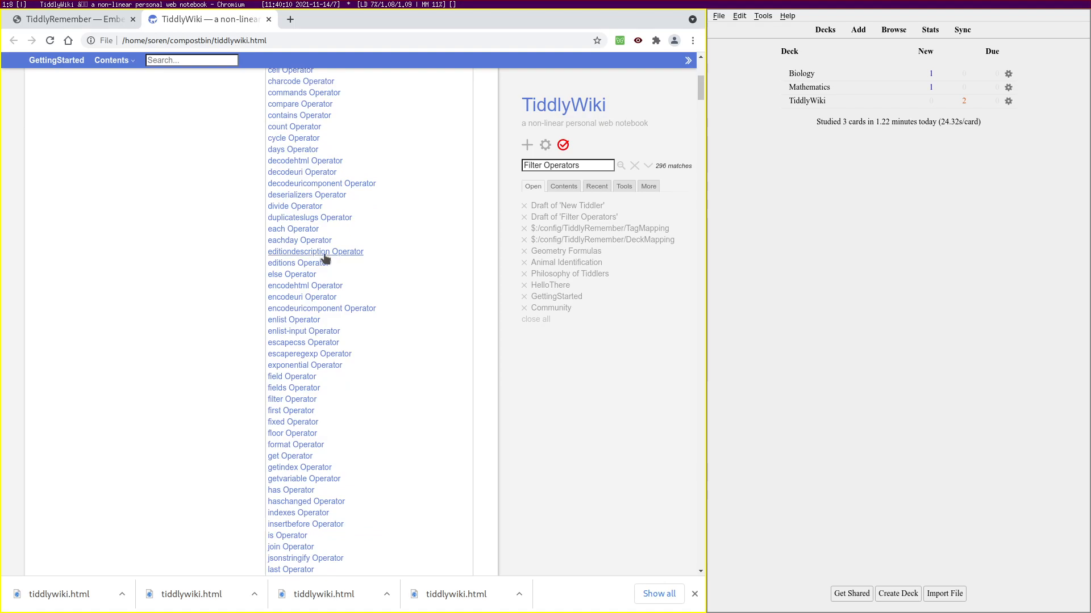
pyautogui.scroll(5, 338, 404)
# Insert a rememberq question-and-answer macro with placeholders "Q" and "A" inside the list widget and indent its lines
pyautogui.click(101, 237)
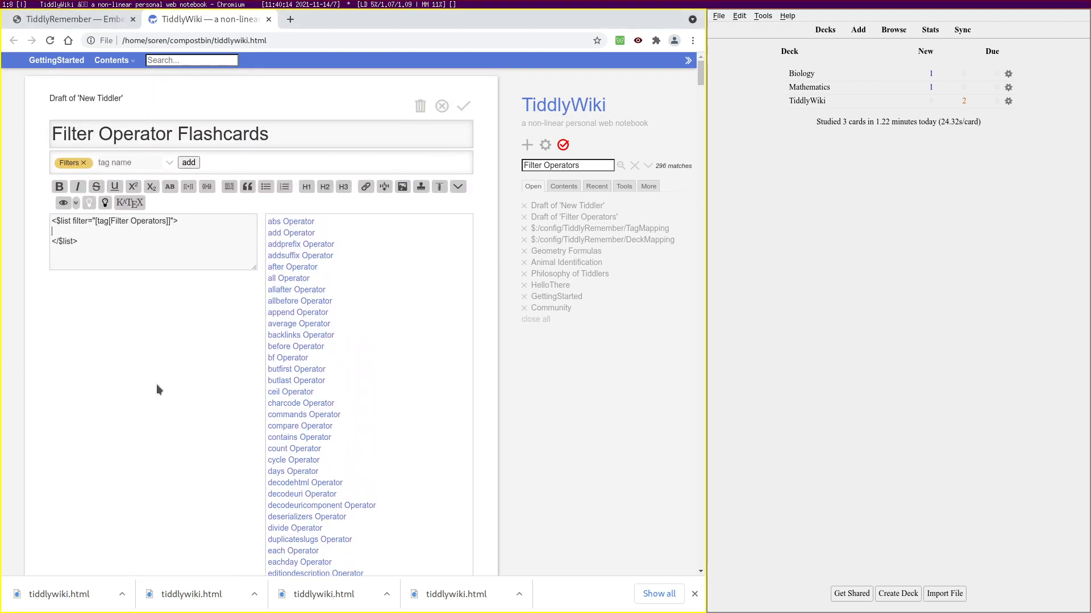
pyautogui.hotkey('alt', 'q')
pyautogui.click(116, 252)
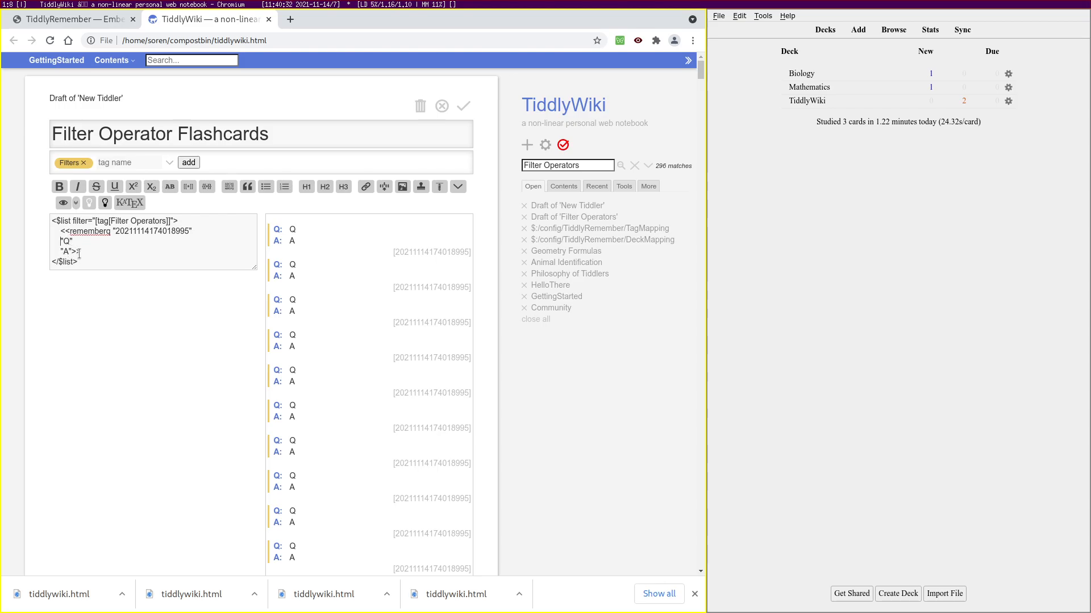
pyautogui.click(60, 251)
# Rewrite the start of the rememberq call as <$macrocall $name="rememberq" and put the ID value on its own line
pyautogui.click(69, 233)
pyautogui.press('BackSpace')
pyautogui.write('$macrocall $name')
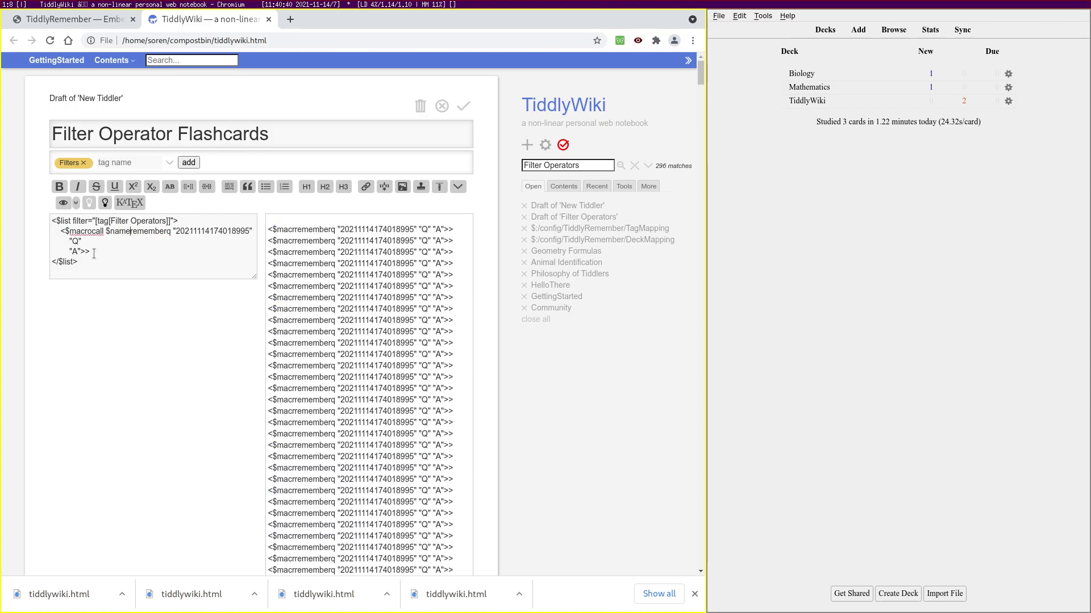
pyautogui.write('="')
pyautogui.hotkey('ctrl', 'Right')
pyautogui.write('"')
pyautogui.press('Return')
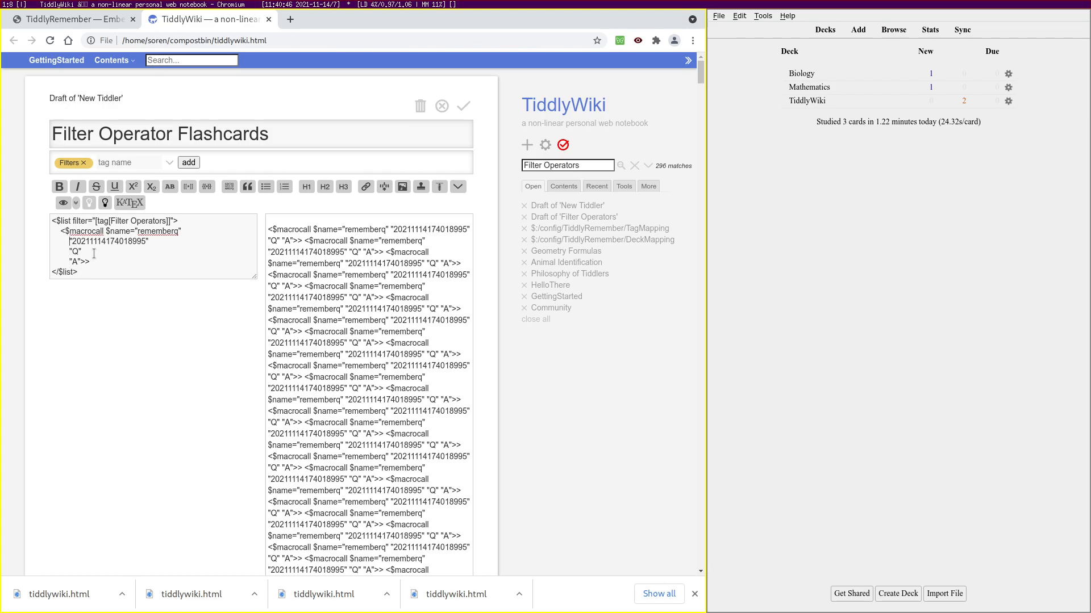
# Name the macrocall parameters id, question and answer, and close the widget with />
pyautogui.write('id=question=')
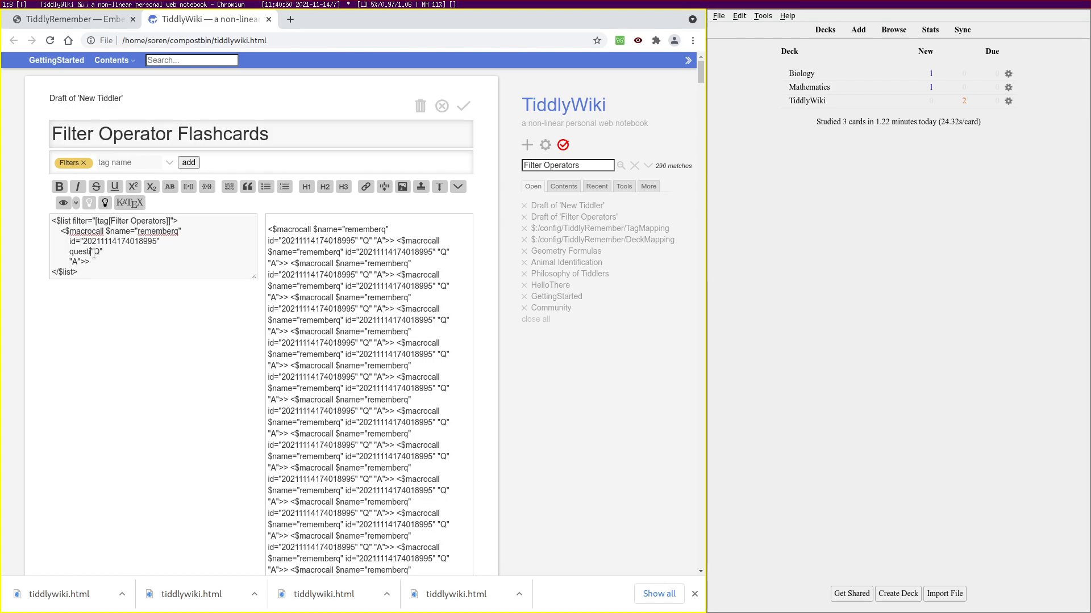
pyautogui.press('Left')
pyautogui.press('Left')
pyautogui.write('answer="A"')
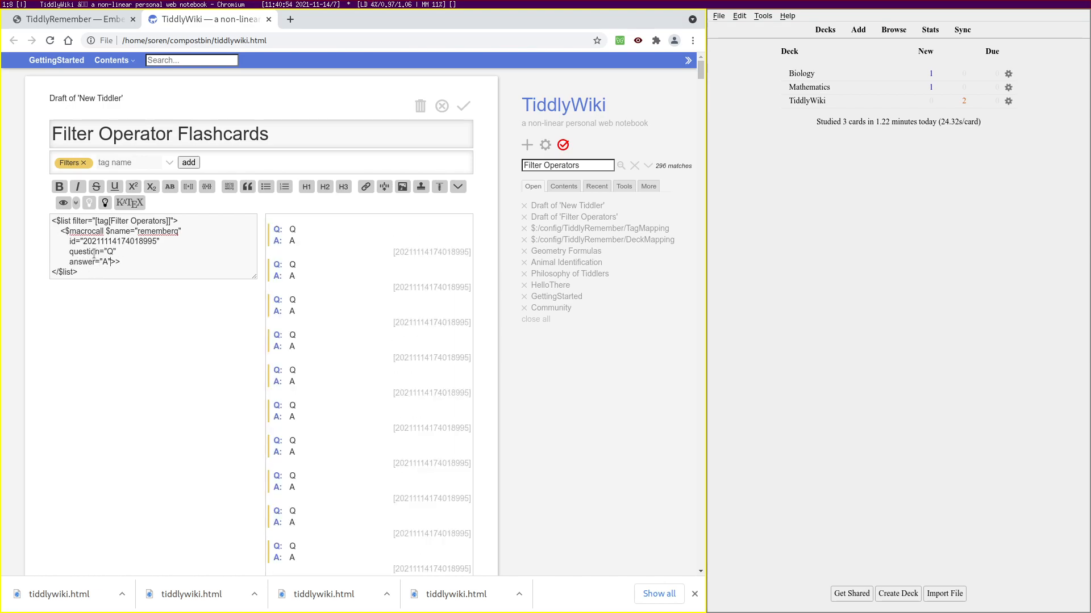
pyautogui.write('/')
# Search the shadow tiddlers for "rememberq" and open $:/plugins/sobjornstad/TiddlyRemember/macros/remember
pyautogui.hotkey('ctrl', 'shift', 'a')
pyautogui.click(148, 155)
pyautogui.click(204, 196)
pyautogui.write('rememberq')
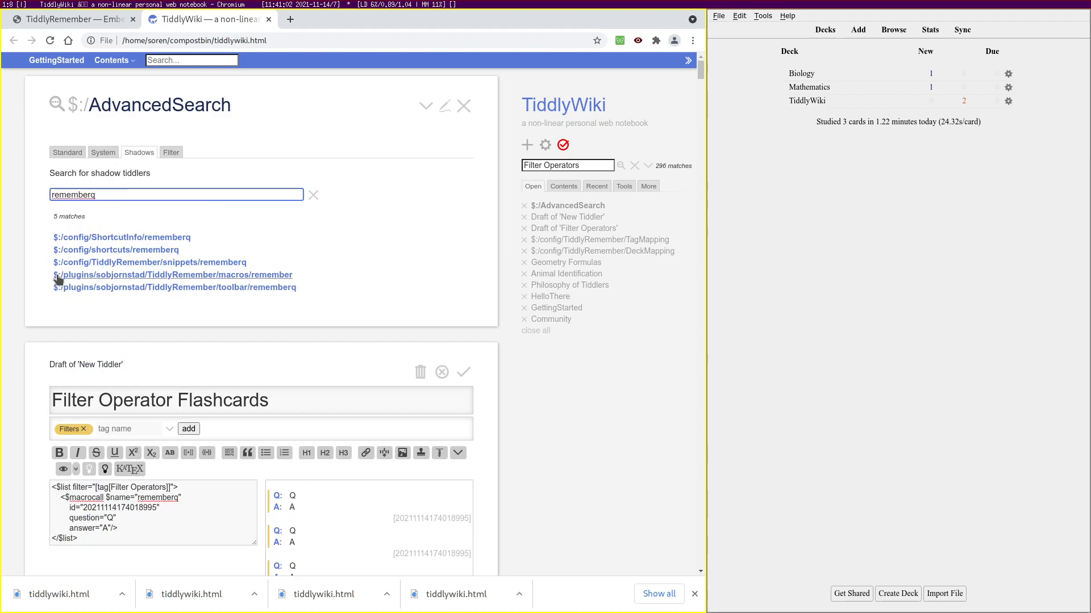
pyautogui.click(264, 278)
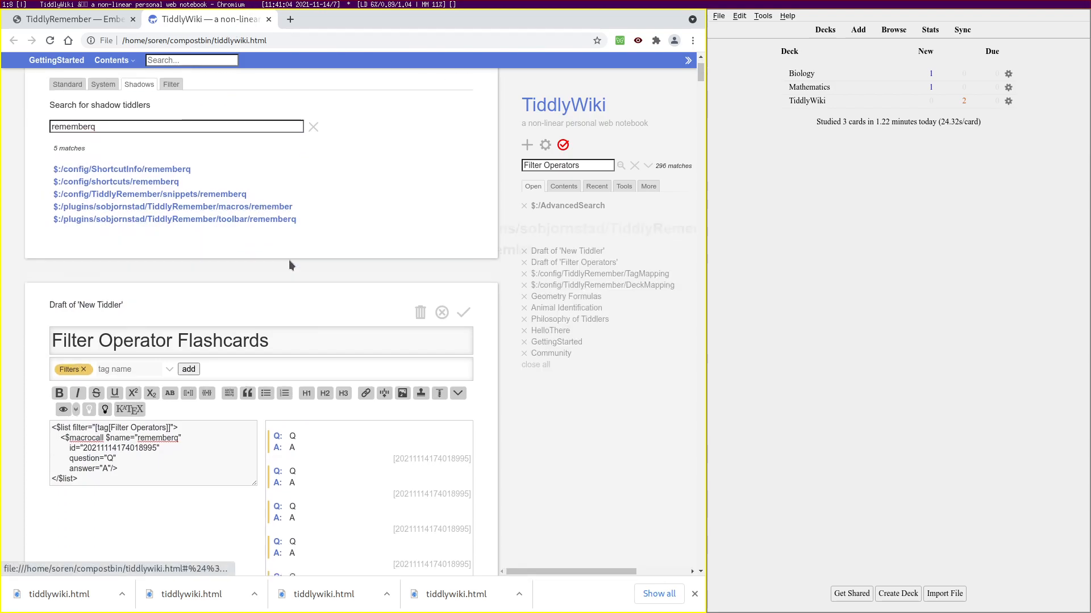
# Check the parameter list of the rememberq definition in the macro tiddler's source and cancel the draft without changes
pyautogui.click(444, 105)
pyautogui.click(449, 163)
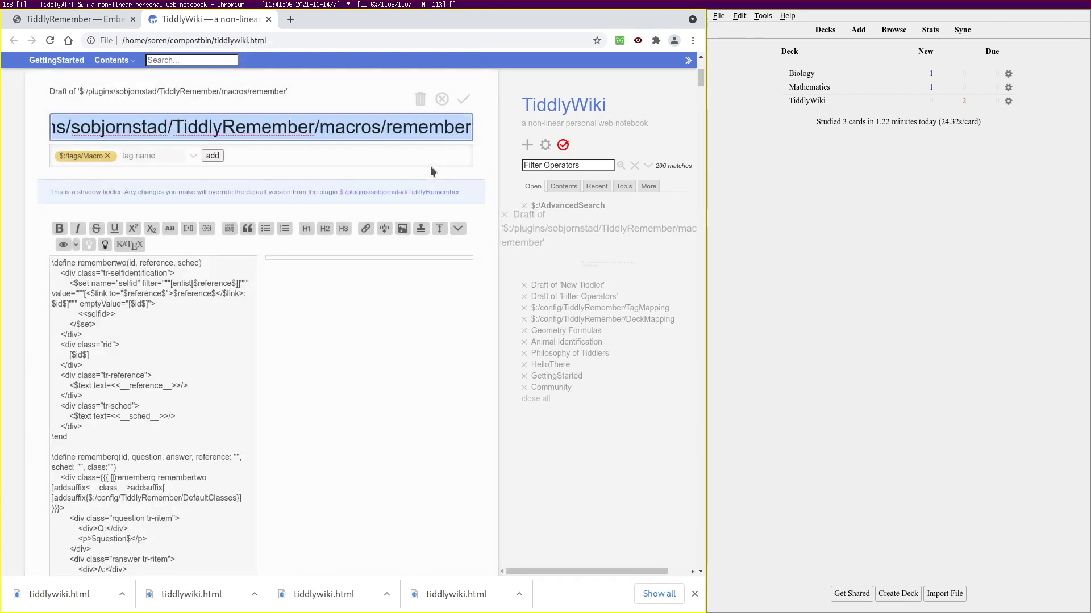
pyautogui.scroll(-3, 50, 289)
pyautogui.moveTo(51, 284); pyautogui.dragTo(116, 294)
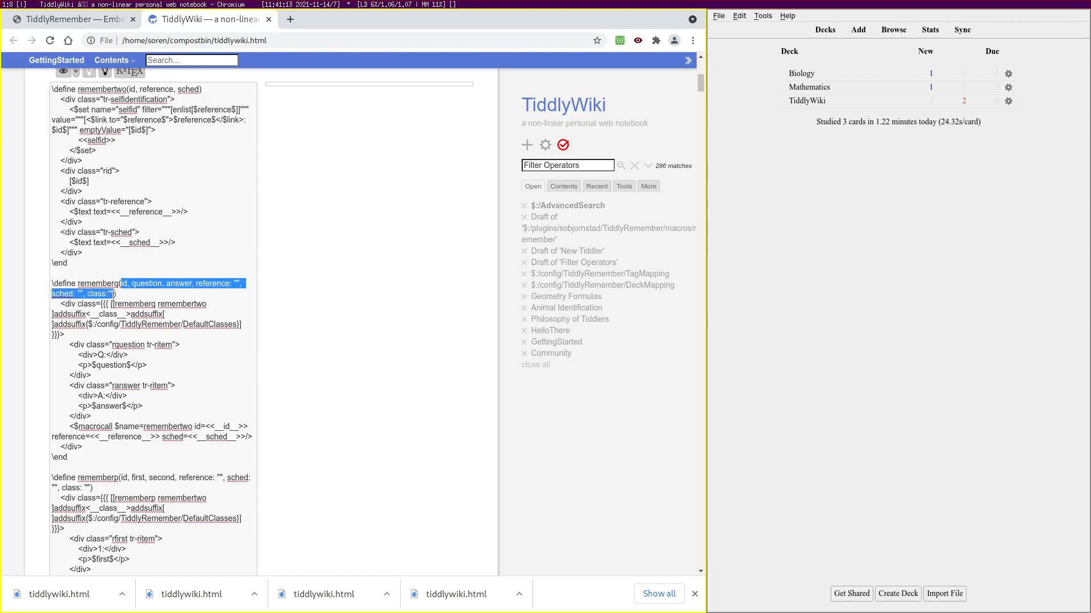
pyautogui.click(226, 284)
pyautogui.scroll(7, 216, 285)
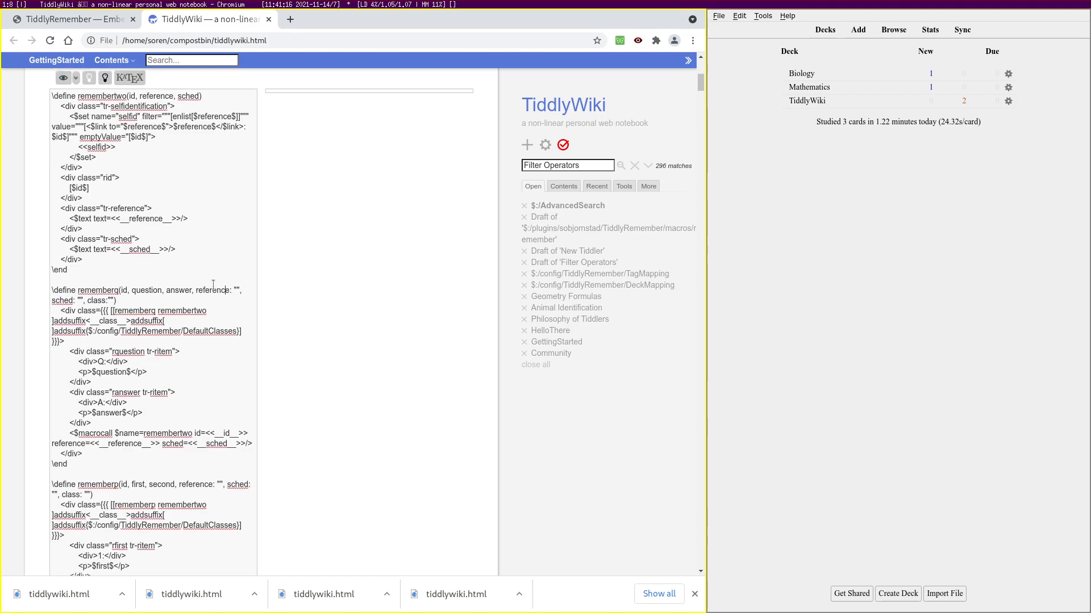
pyautogui.click(442, 153)
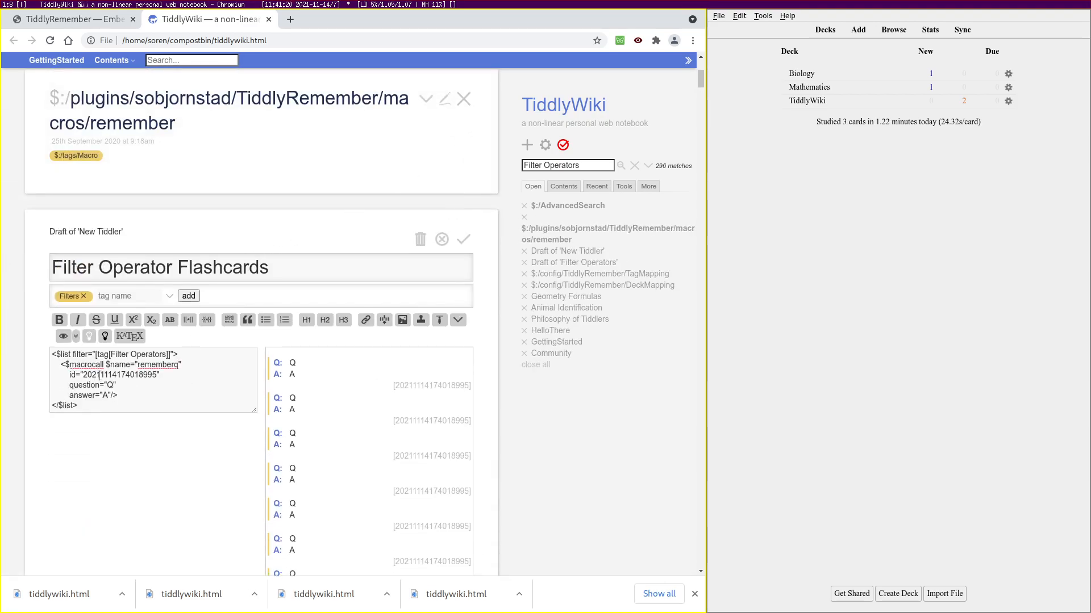
# Replace the macrocall's fixed id value in Filter Operator Flashcards with {{!!modified}}
pyautogui.click(142, 394)
pyautogui.scroll(-2, 144, 382)
pyautogui.moveTo(81, 287); pyautogui.dragTo(168, 288)
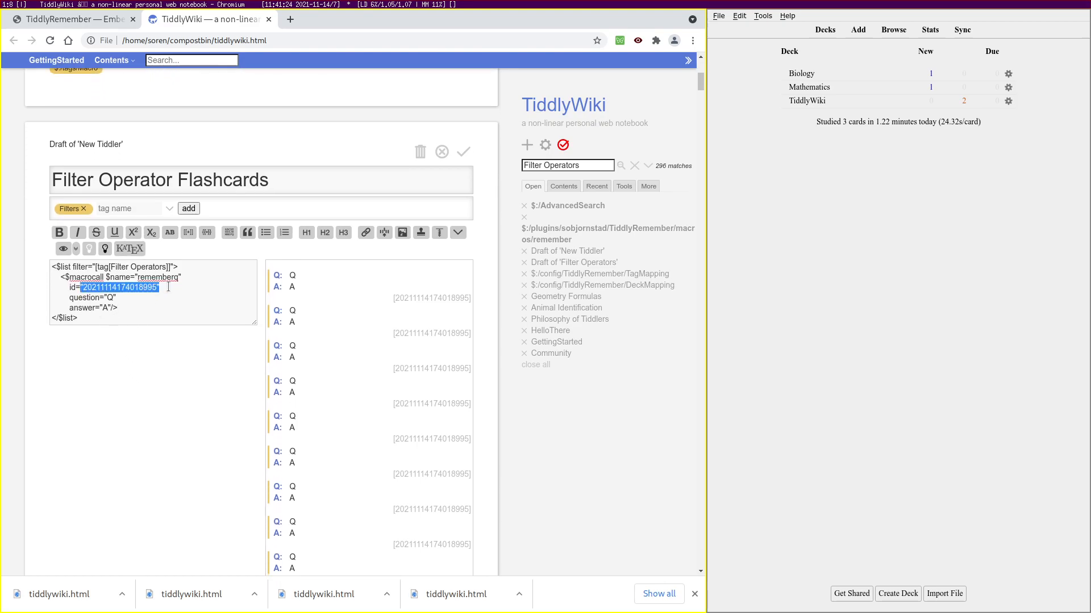
pyautogui.write('{{!!modi')
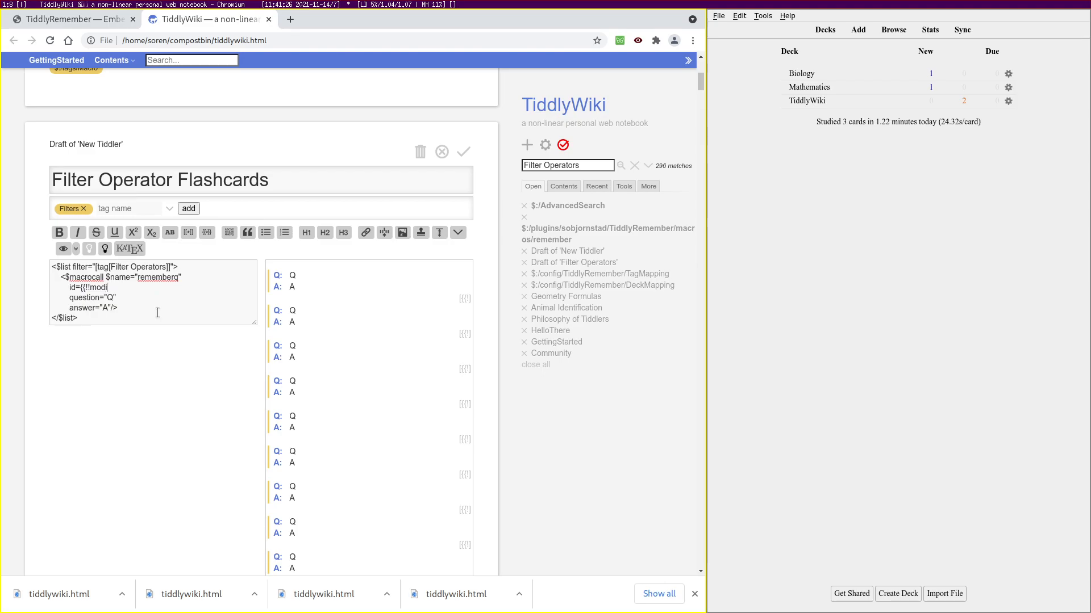
pyautogui.write('fied}}')
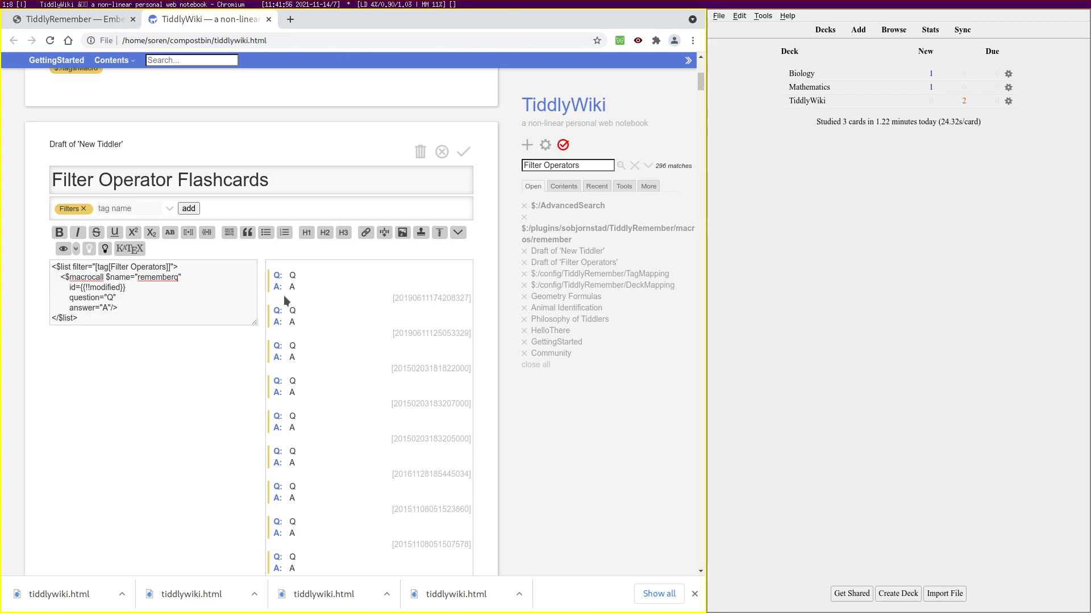
# Review the card IDs in the flashcard preview and go to the open Filter Operators draft
pyautogui.moveTo(105, 298); pyautogui.dragTo(114, 299)
pyautogui.scroll(1, 326, 329)
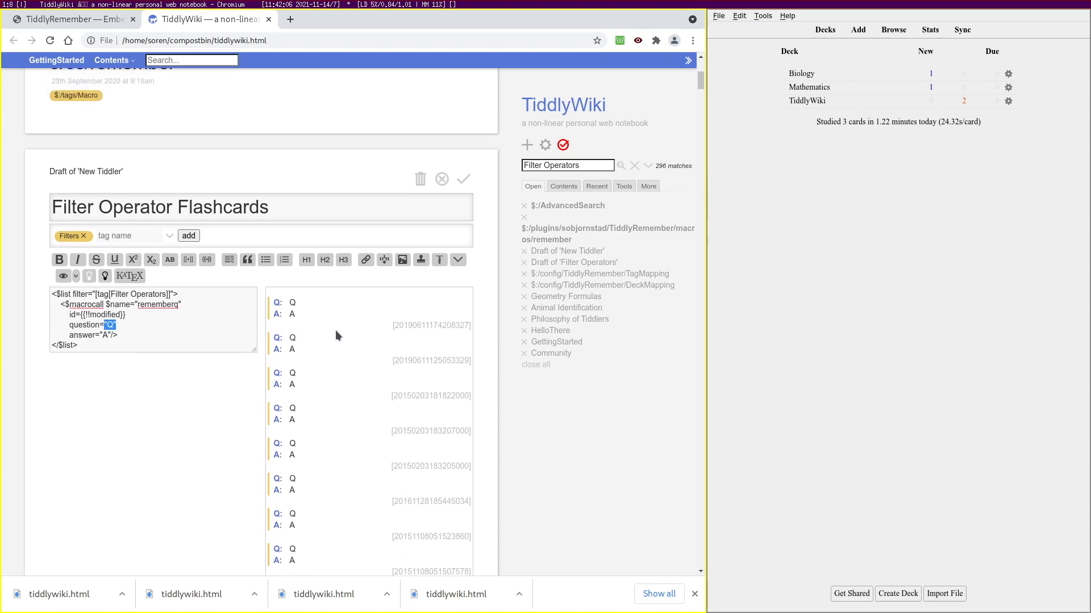
pyautogui.scroll(3, 336, 336)
pyautogui.scroll(-7, 334, 395)
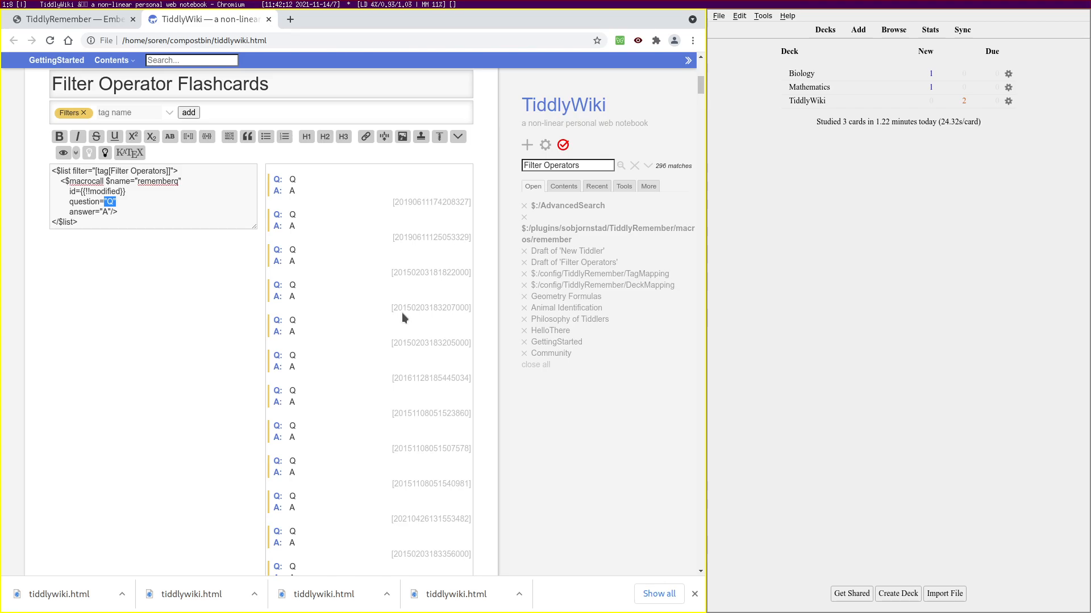
pyautogui.scroll(3, 401, 312)
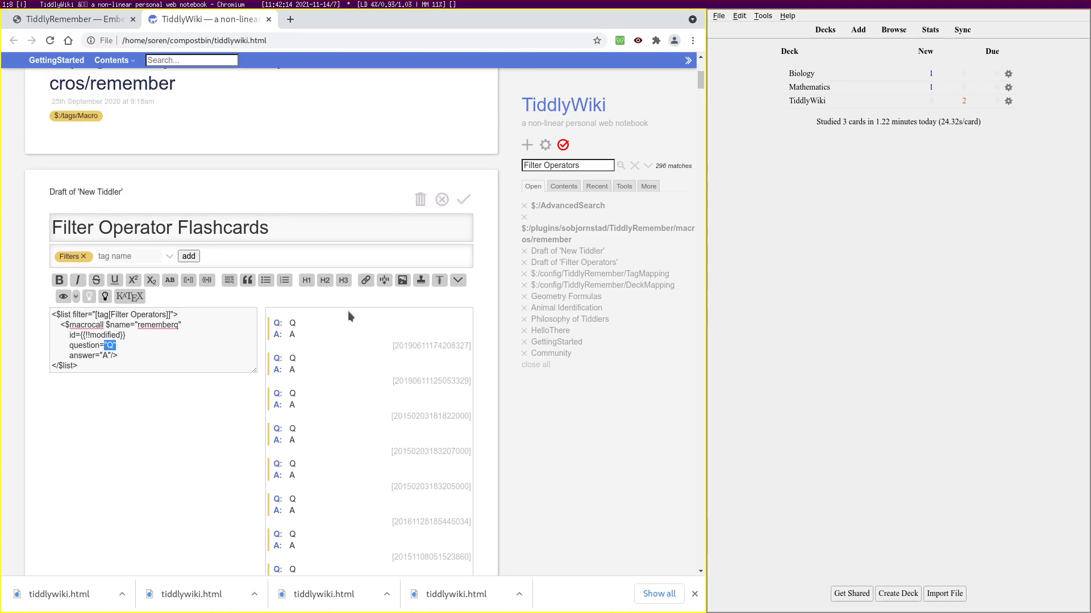
pyautogui.scroll(5, 333, 238)
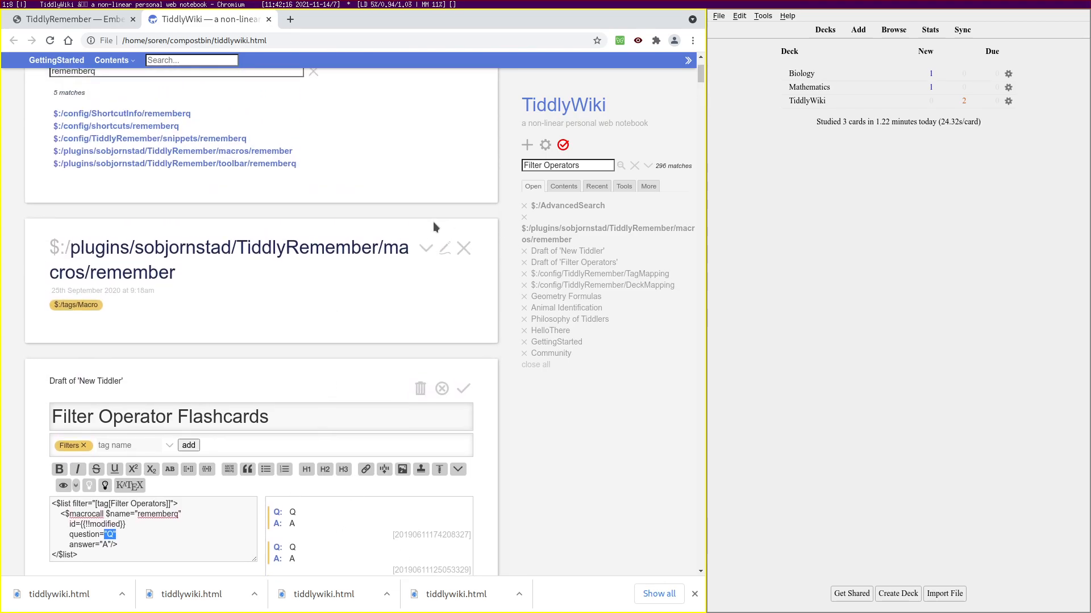
pyautogui.click(583, 263)
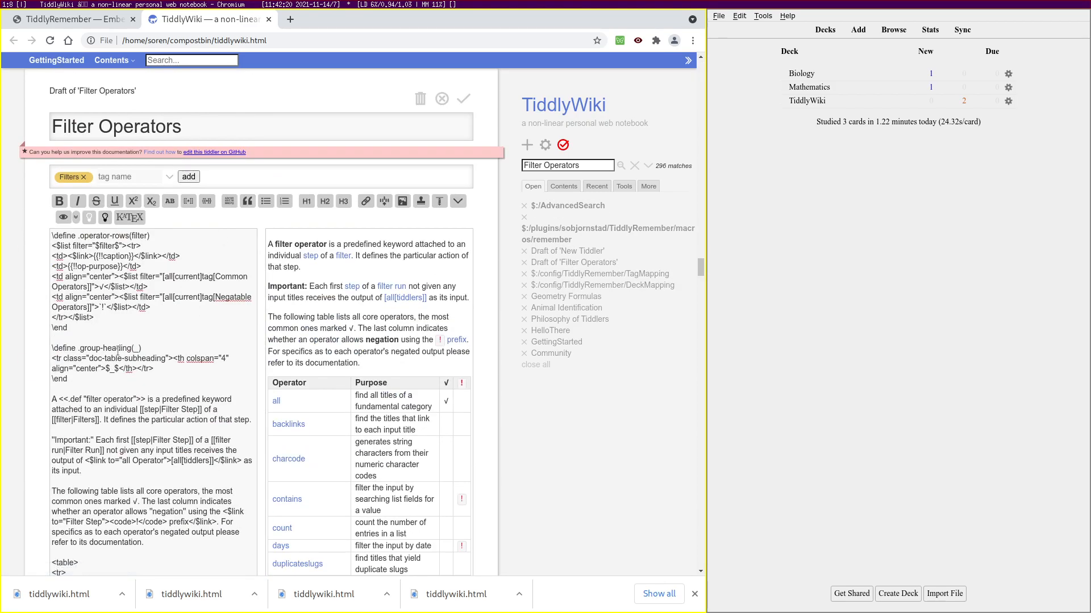
# Examine the .operator-rows macro in Filter Operators for the fields supplying each operator's name and purpose
pyautogui.moveTo(78, 239); pyautogui.dragTo(129, 238)
pyautogui.moveTo(52, 245); pyautogui.dragTo(167, 246)
pyautogui.scroll(-1, 111, 241)
pyautogui.scroll(-3, 111, 241)
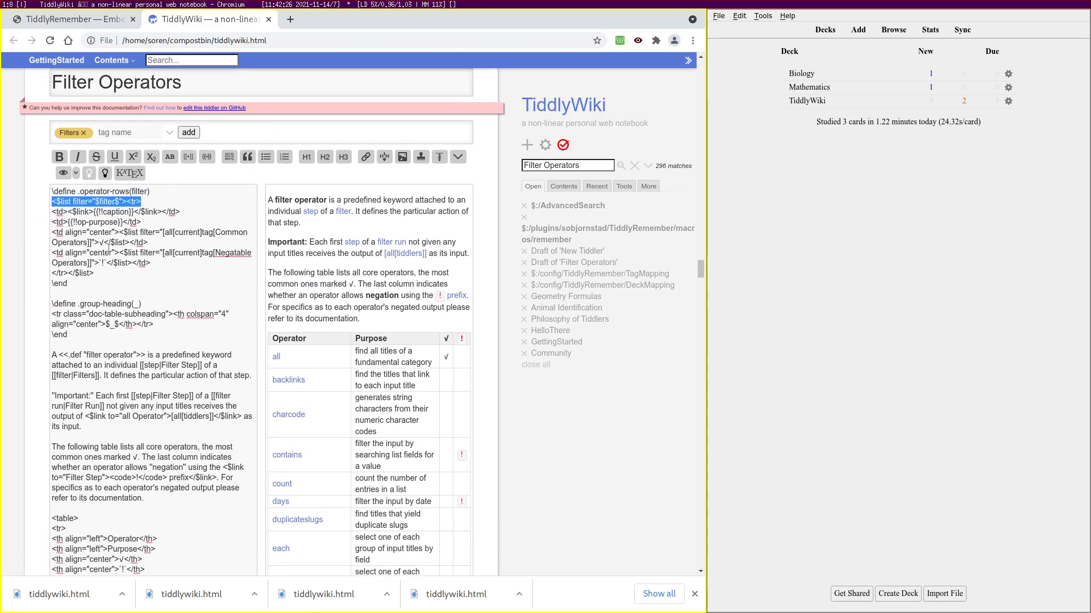
pyautogui.scroll(1, 94, 130)
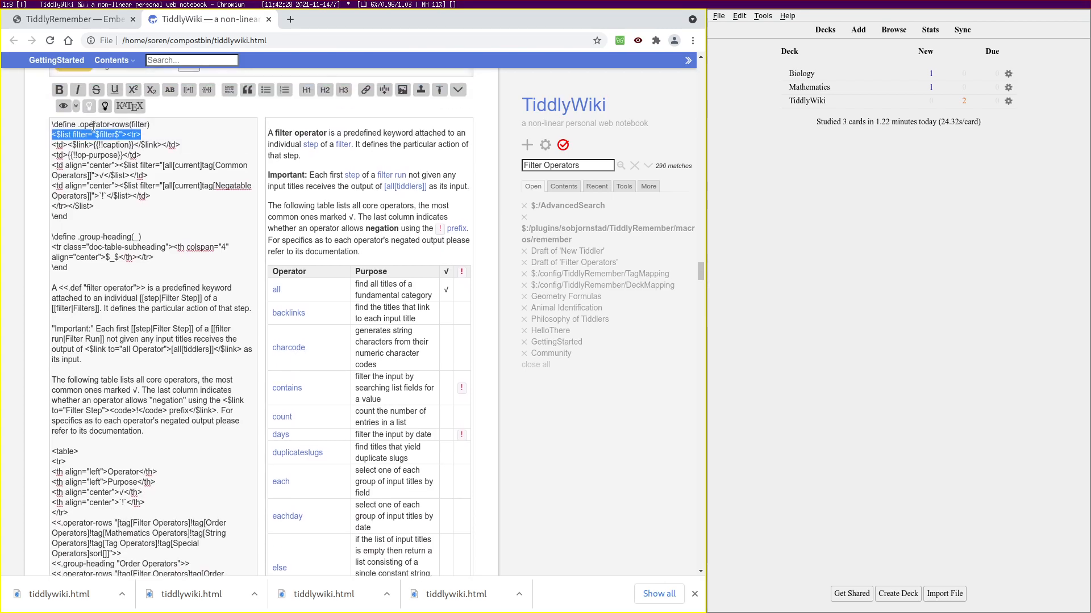
pyautogui.moveTo(68, 145); pyautogui.dragTo(95, 145)
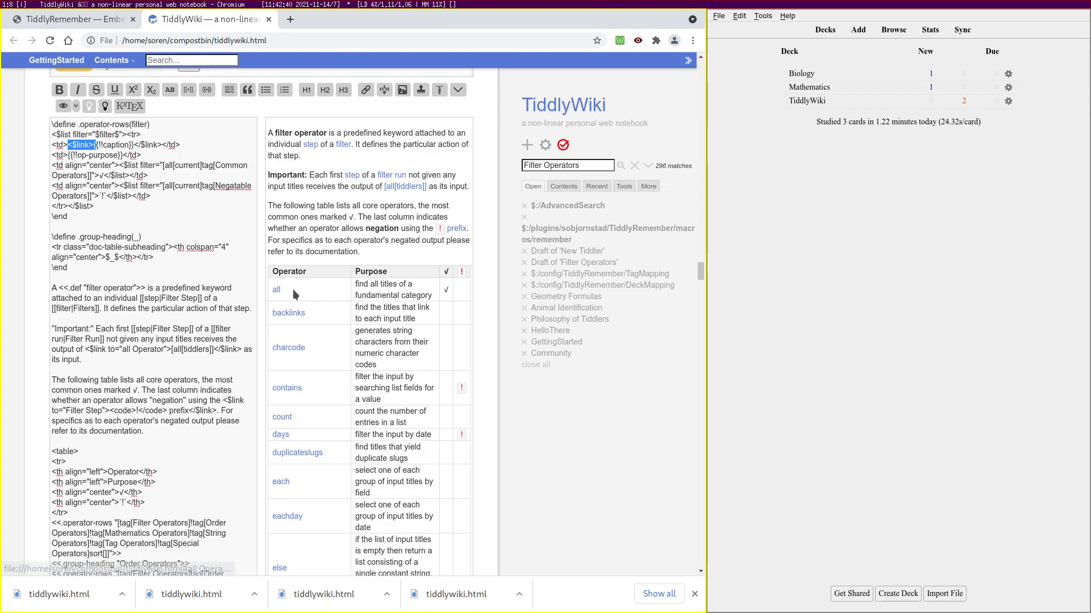
pyautogui.moveTo(95, 145); pyautogui.dragTo(133, 143)
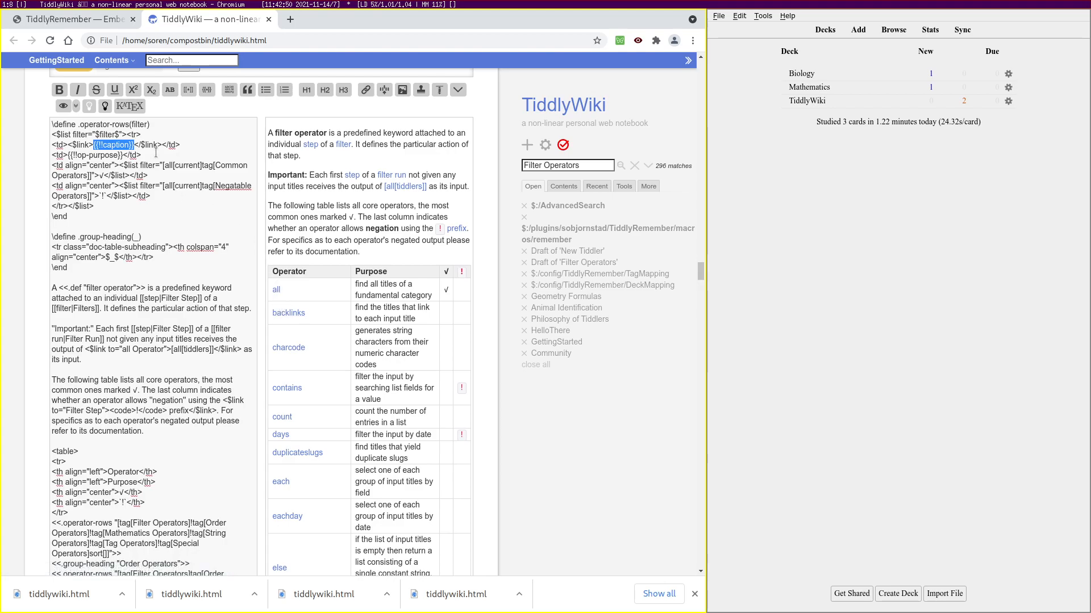
pyautogui.moveTo(68, 155); pyautogui.dragTo(122, 150)
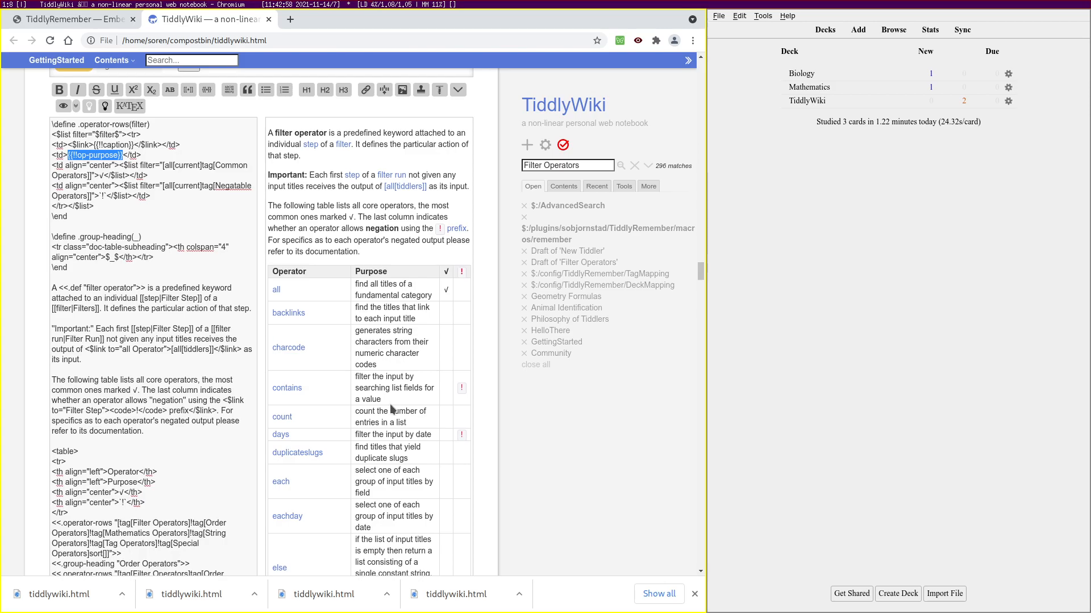
# Set the macrocall's question parameter to {{!!caption}} in Filter Operator Flashcards
pyautogui.scroll(20, 389, 401)
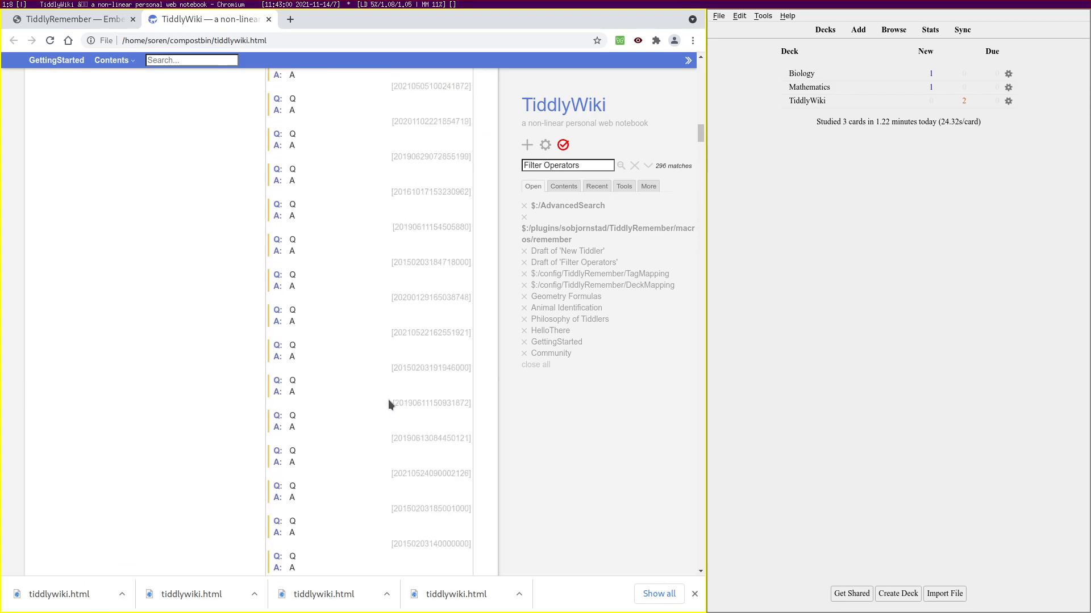
pyautogui.scroll(-6, 389, 405)
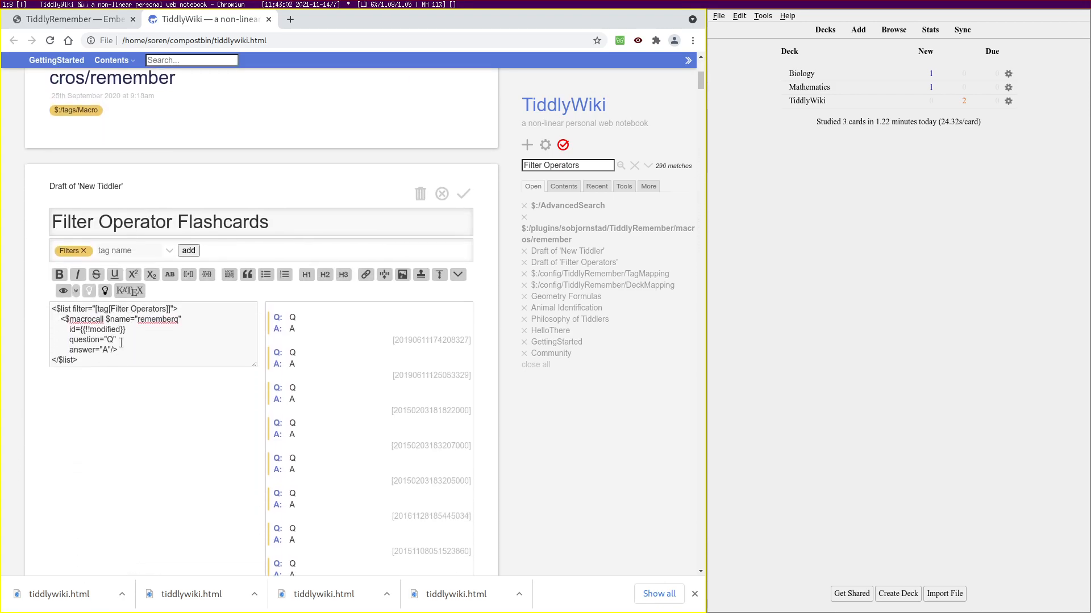
pyautogui.press('BackSpace')
pyautogui.press('BackSpace')
pyautogui.write('{{!')
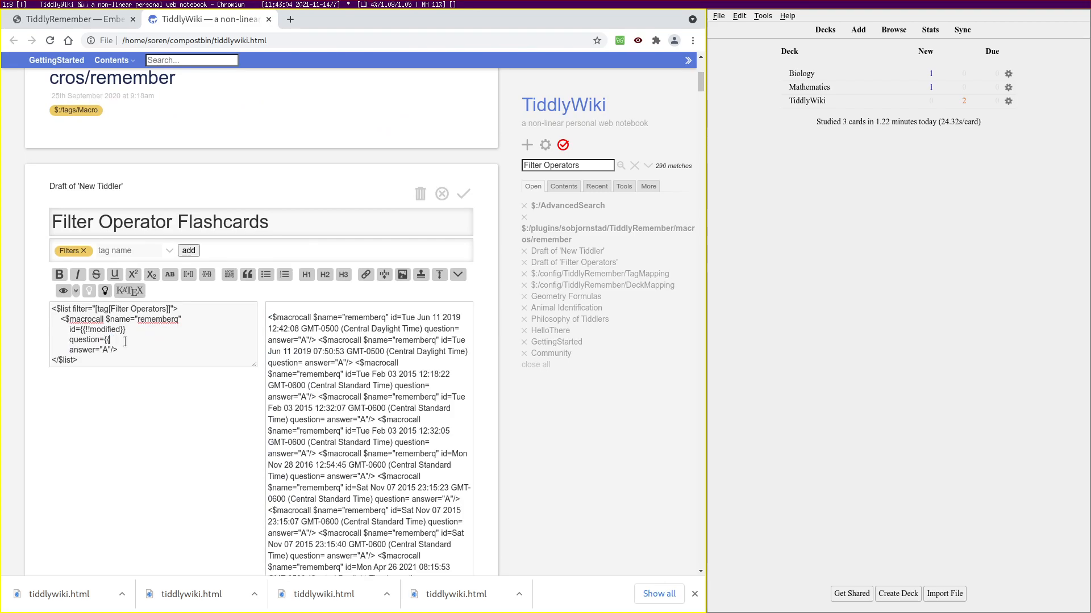
pyautogui.write('!caption}}')
# Set the macrocall's answer parameter to {{!!op-purpose}} and review the generated cards in the preview
pyautogui.press('Down')
pyautogui.press('Left')
pyautogui.press('Left')
pyautogui.hotkey('shift', 'Left')
pyautogui.hotkey('shift', 'Left')
pyautogui.hotkey('shift', 'Left')
pyautogui.write('{{!!')
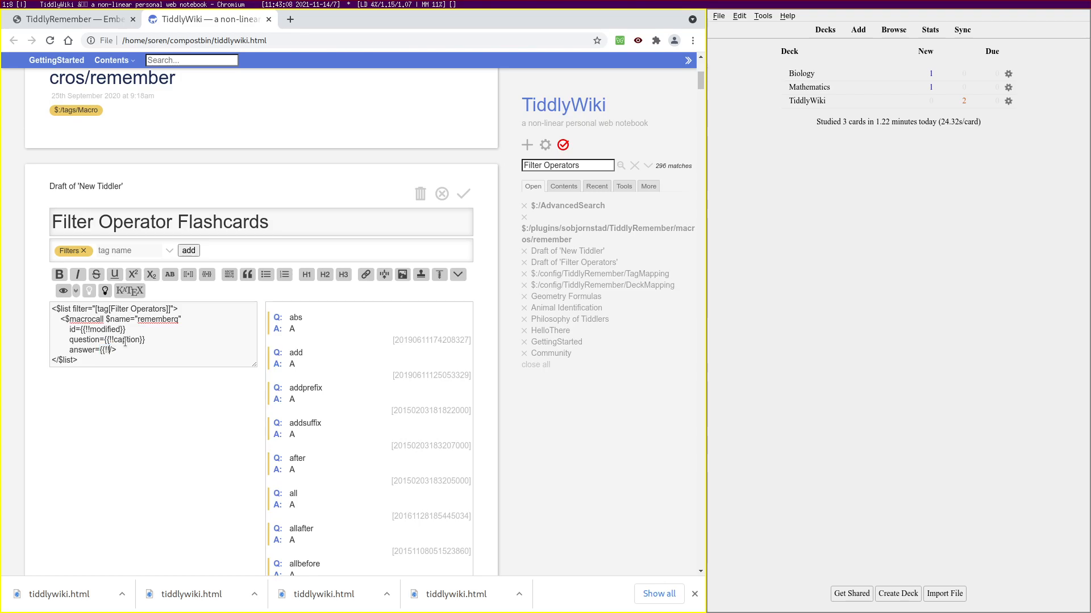
pyautogui.write('op-purpose}}')
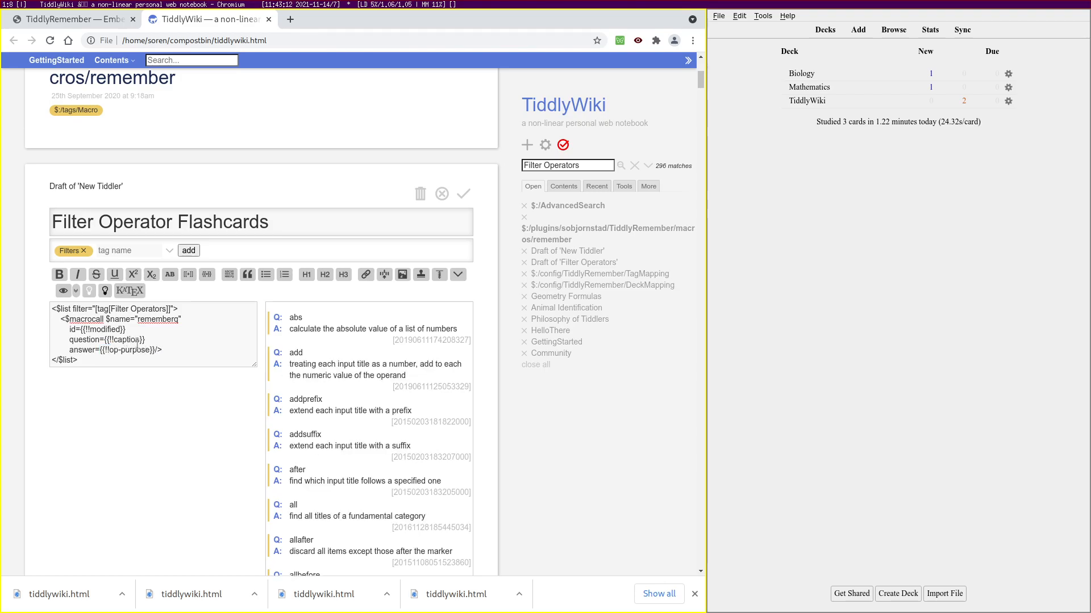
pyautogui.scroll(-3, 318, 322)
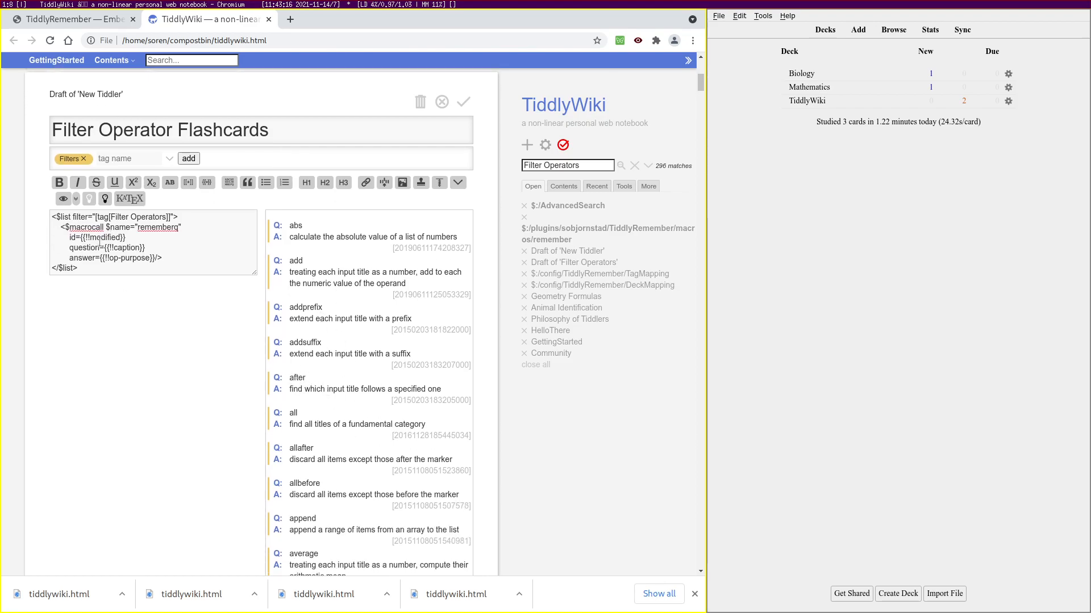
# Convert the question value to the filtered transclusion {{{ [{!!caption}] }}}
pyautogui.write('{{{')
pyautogui.scroll(2, 168, 244)
pyautogui.click(190, 260)
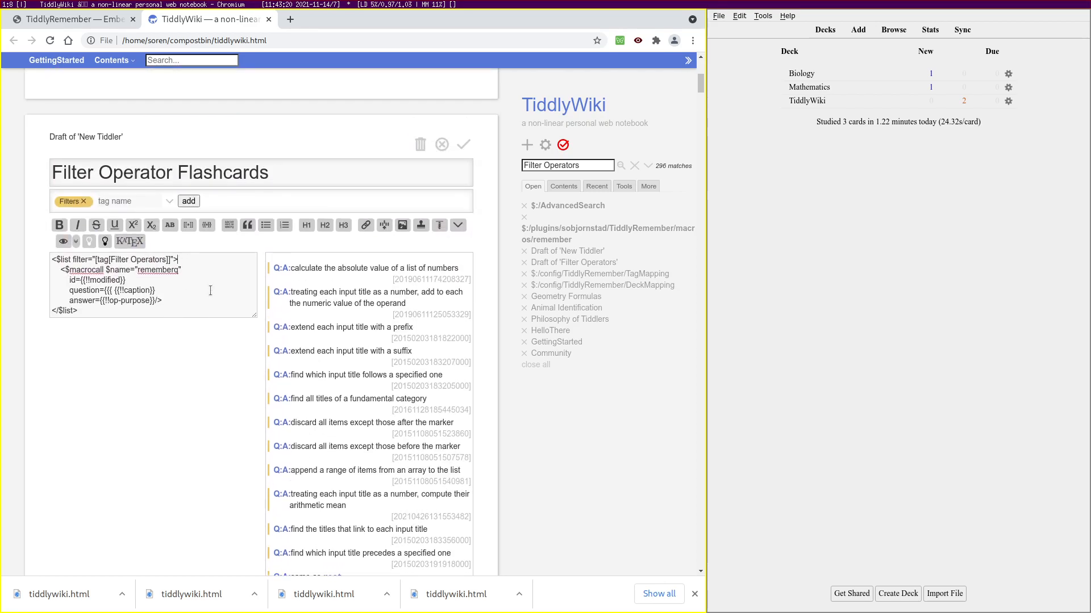
pyautogui.press('Left')
pyautogui.press('Left')
pyautogui.press('Left')
pyautogui.press('Left')
pyautogui.press('Left')
pyautogui.press('Left')
pyautogui.press('BackSpace')
pyautogui.press('BackSpace')
pyautogui.write('][')
pyautogui.press('BackSpace')
pyautogui.press('BackSpace')
pyautogui.write('[{')
pyautogui.hotkey('ctrl', 'Right')
pyautogui.write('}     question={{{ ')
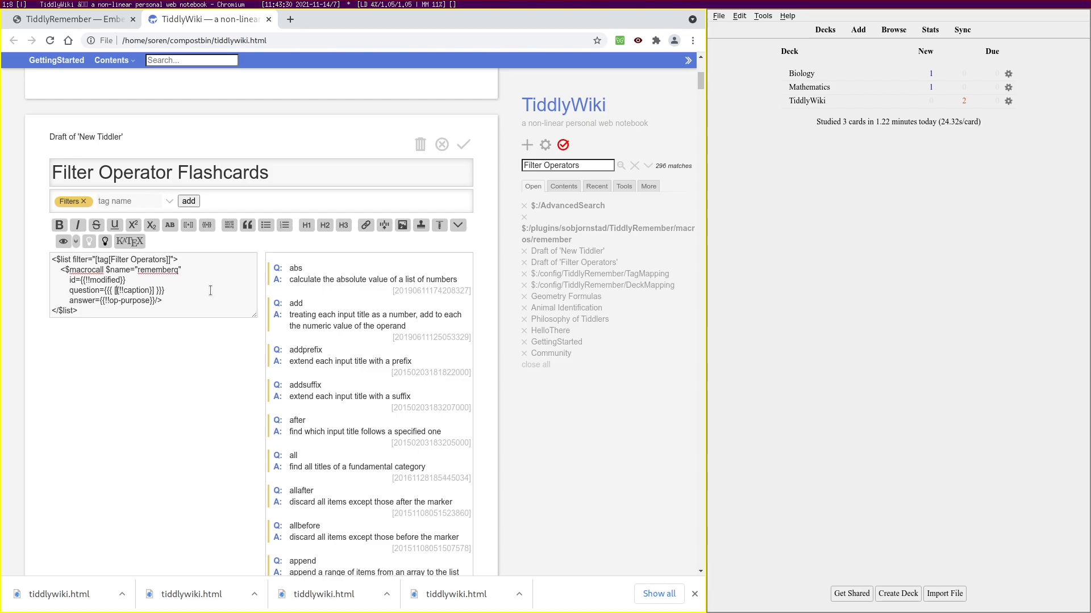
# Start the question filter with the text "What's the purpose of the " and append the caption field using addsuffix
pyautogui.write('[[')
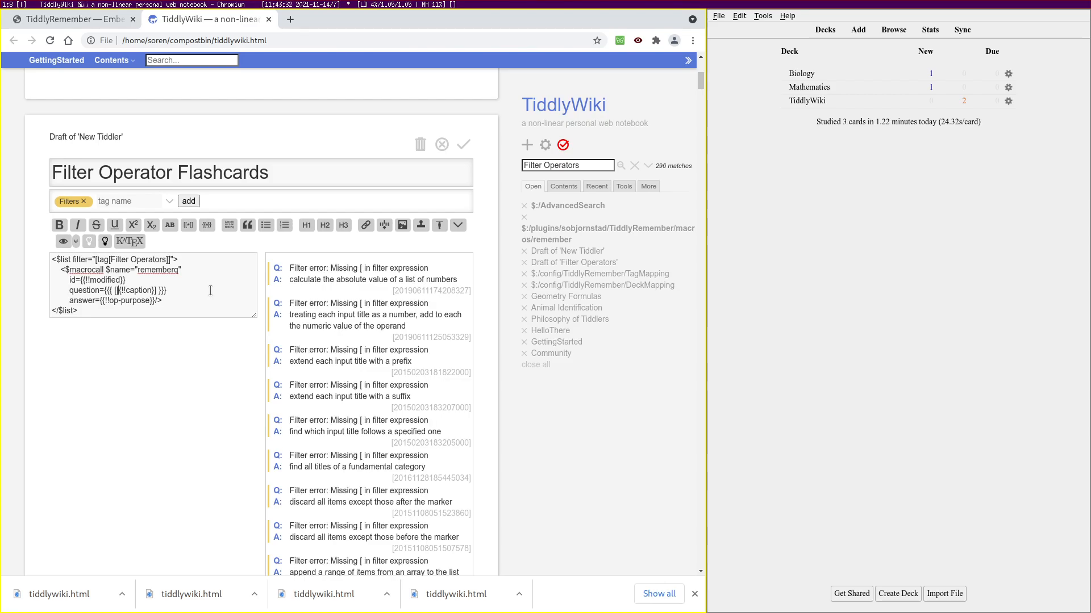
pyautogui.write("What's the purp")
pyautogui.write('ose of the ')
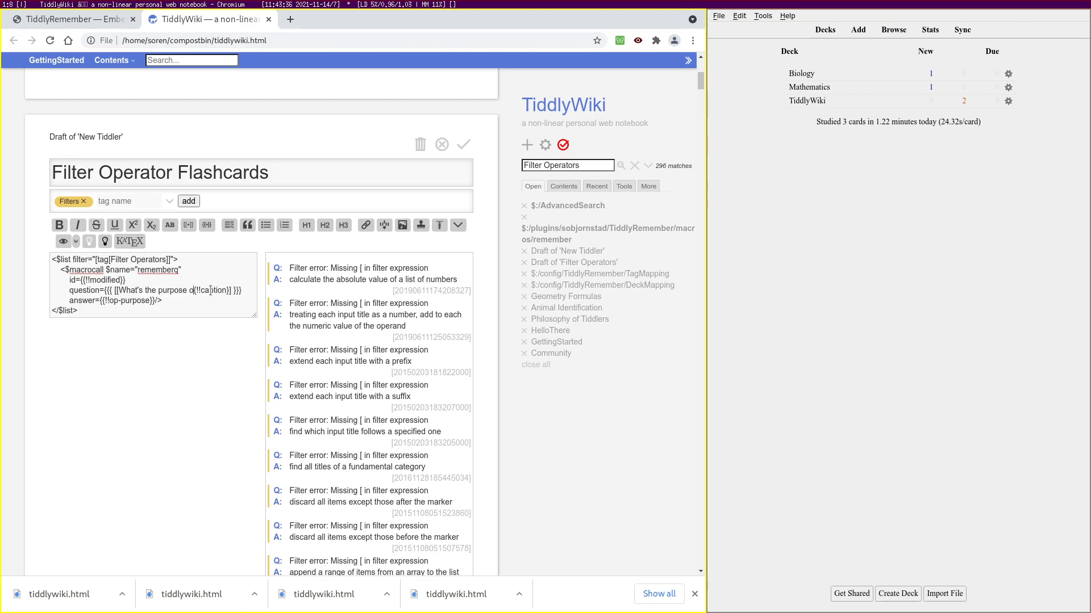
pyautogui.write(']')
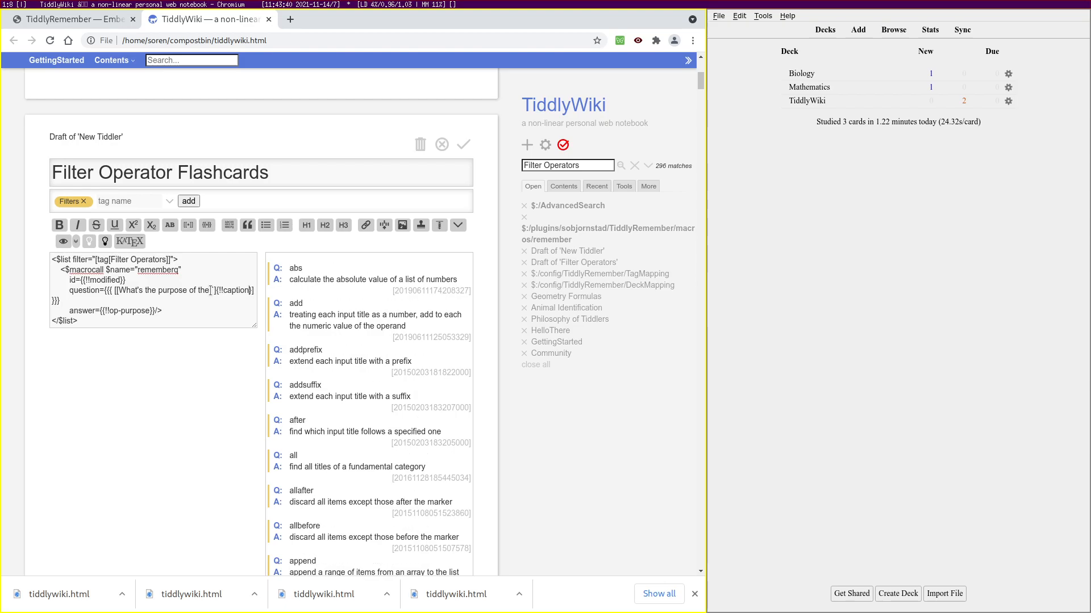
pyautogui.write('addsuffix')
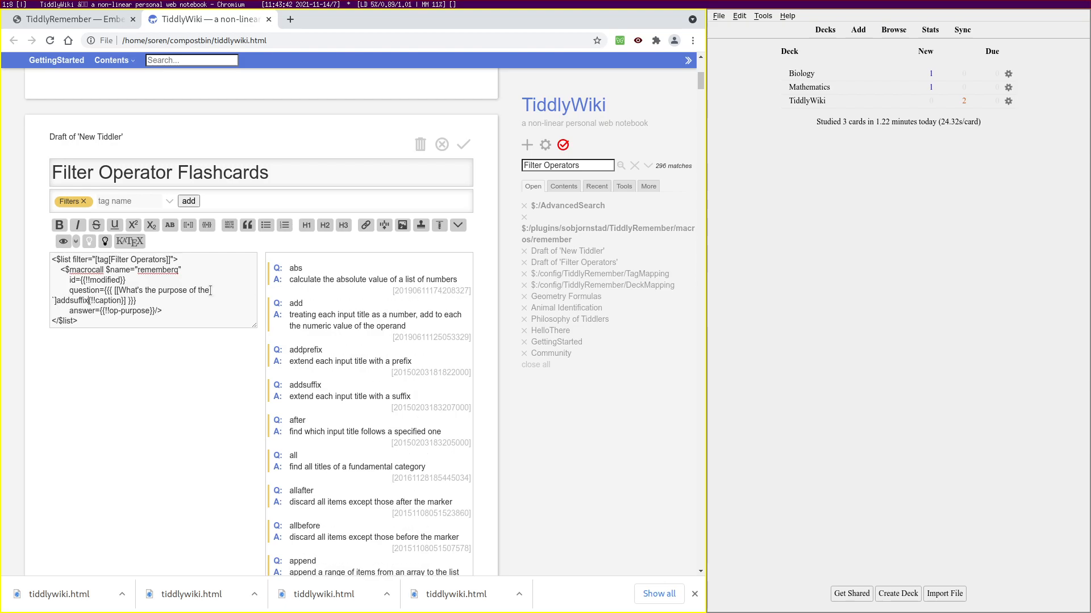
# Chain a second addsuffix to the question filter with the closing text "` ~TiddlyWiki filter operator?"
pyautogui.press('Right')
pyautogui.press('Right')
pyautogui.press('Right')
pyautogui.press('Right')
pyautogui.press('Right')
pyautogui.press('Right')
pyautogui.press('Right')
pyautogui.press('Right')
pyautogui.press('Right')
pyautogui.press('Right')
pyautogui.press('Right')
pyautogui.write('addsuffix[')
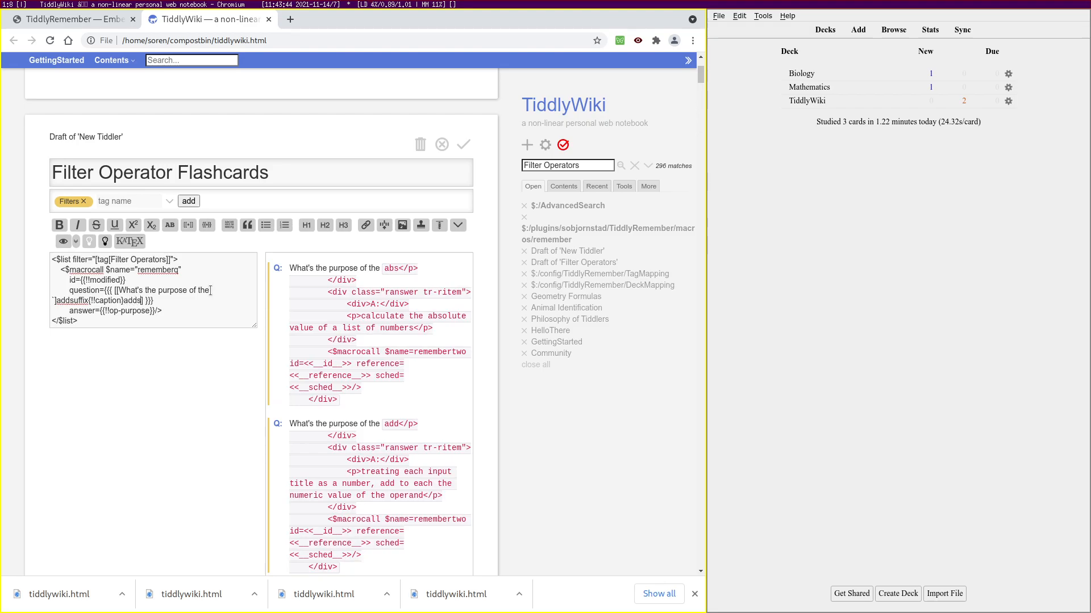
pyautogui.write('` ')
pyautogui.write('Tiddly')
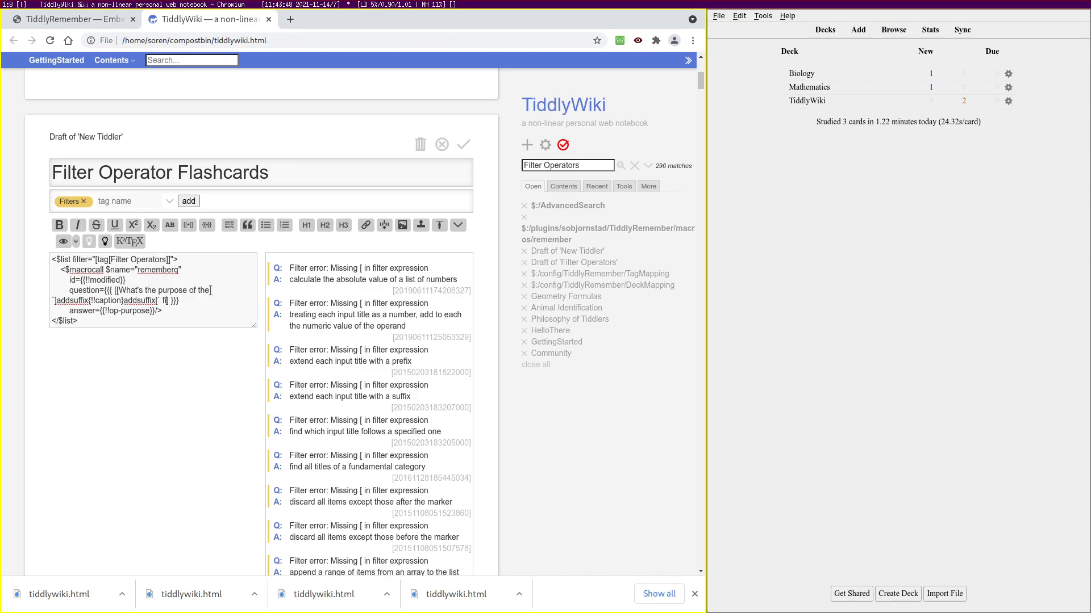
pyautogui.write('Wiki filter operator?]]')
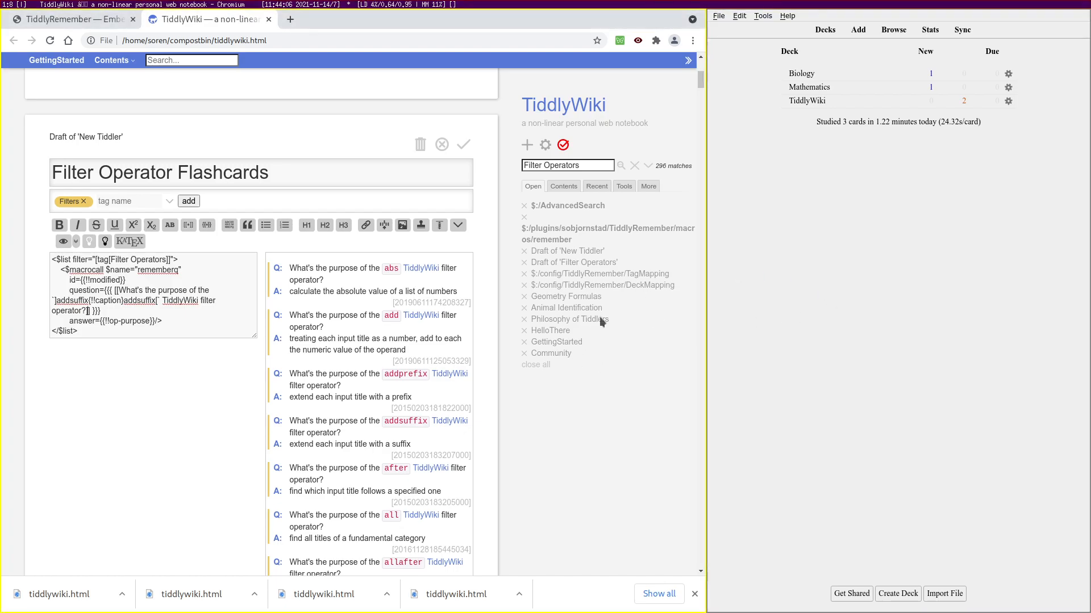
pyautogui.write('~')
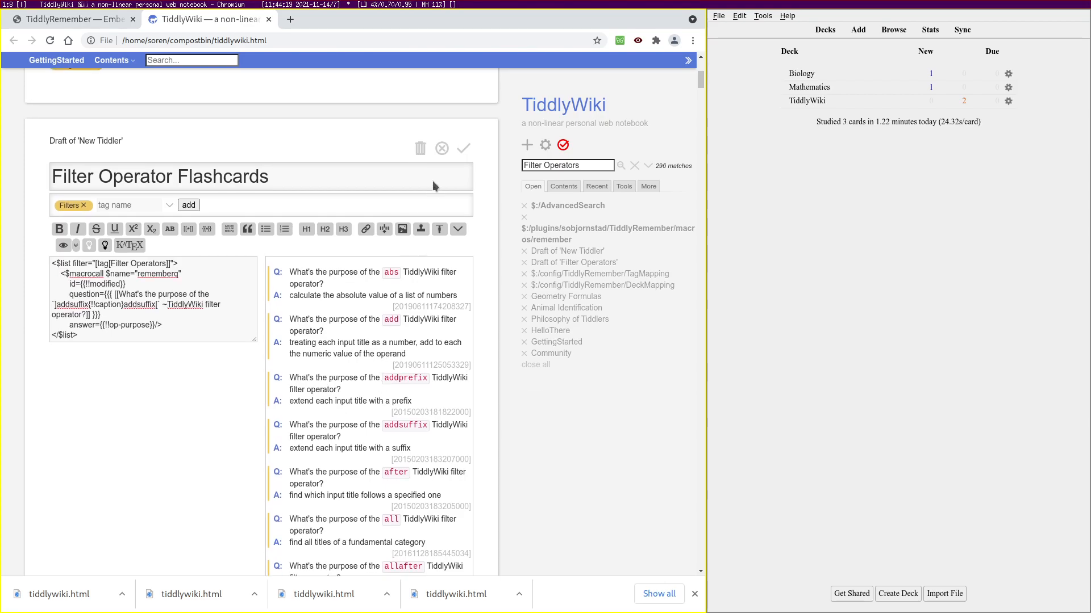
# Save the Filter Operator Flashcards tiddler and save the wiki, replacing the existing tiddlywiki.html
pyautogui.click(463, 148)
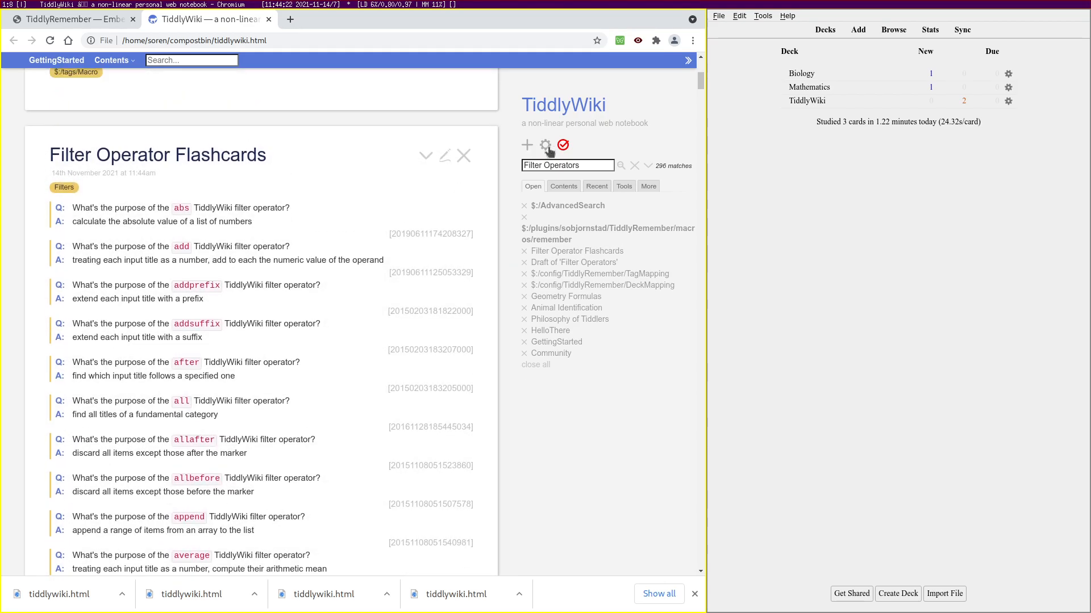
pyautogui.click(563, 145)
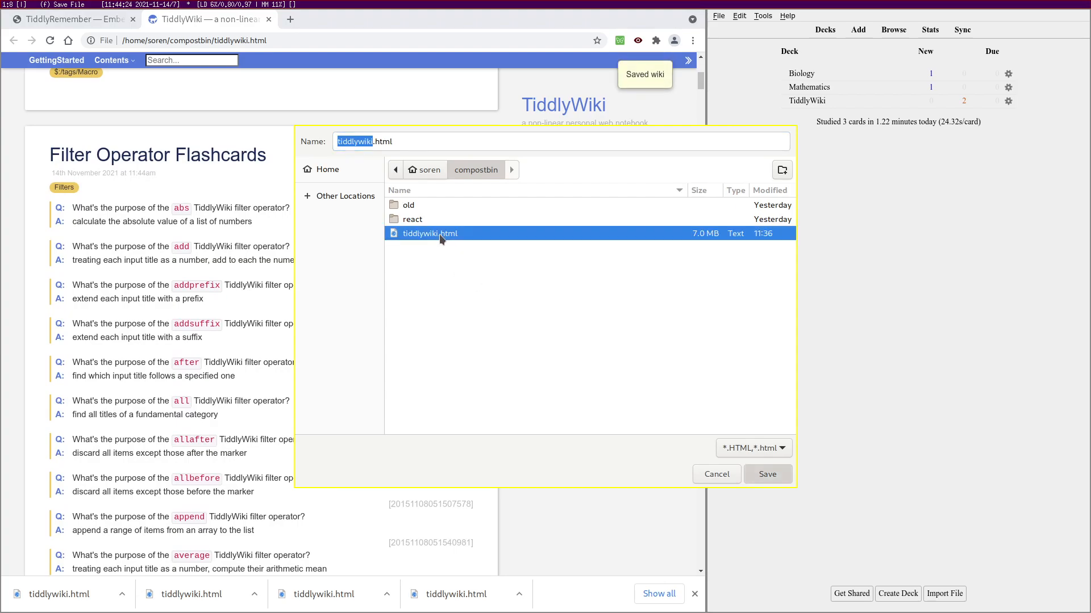
pyautogui.doubleClick(439, 234)
pyautogui.click(619, 340)
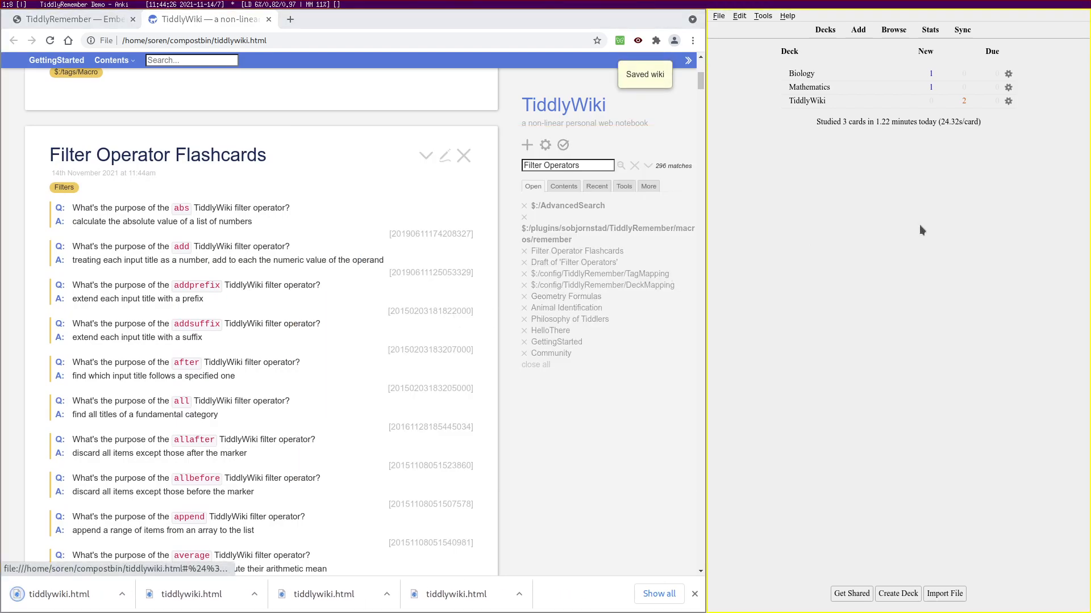
# Sync the wiki's notes into Anki and open the Default deck's cards in an enlarged card browser
pyautogui.hotkey('shift', 'y')
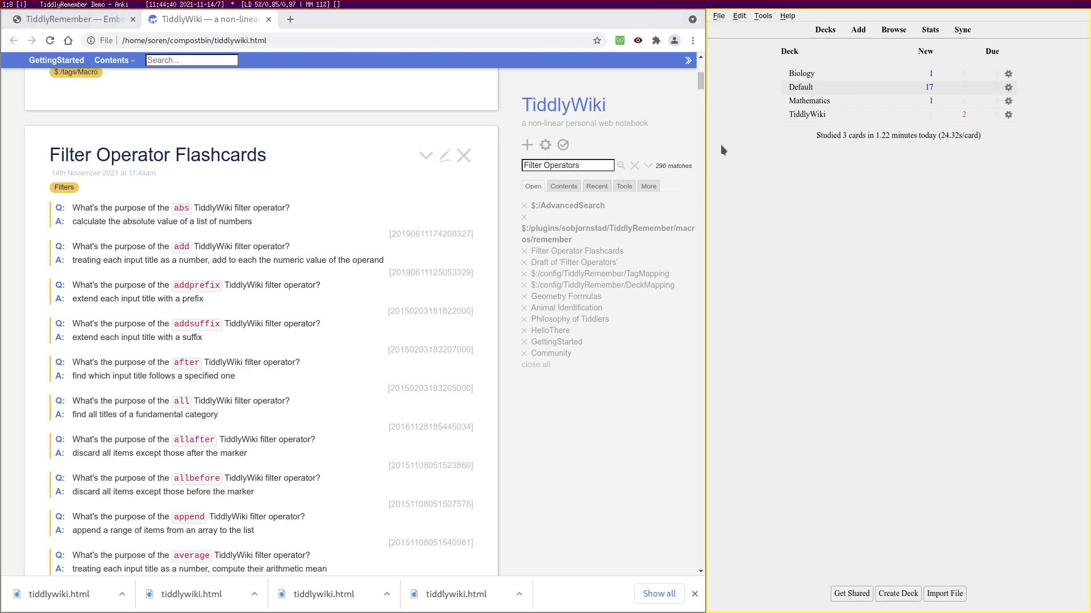
pyautogui.click(800, 89)
pyautogui.press('b')
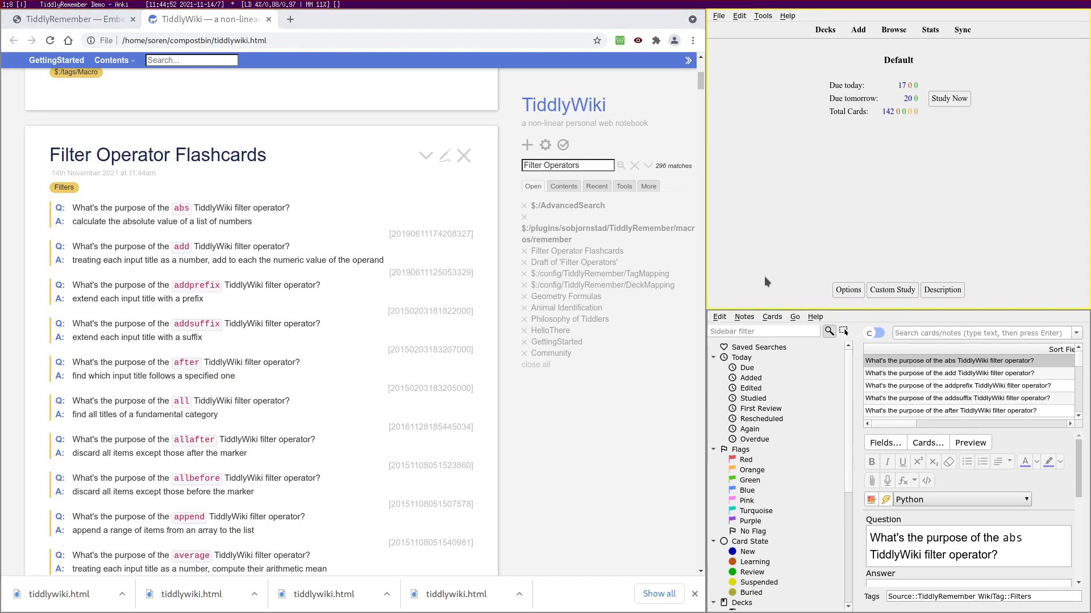
pyautogui.press('super+m')
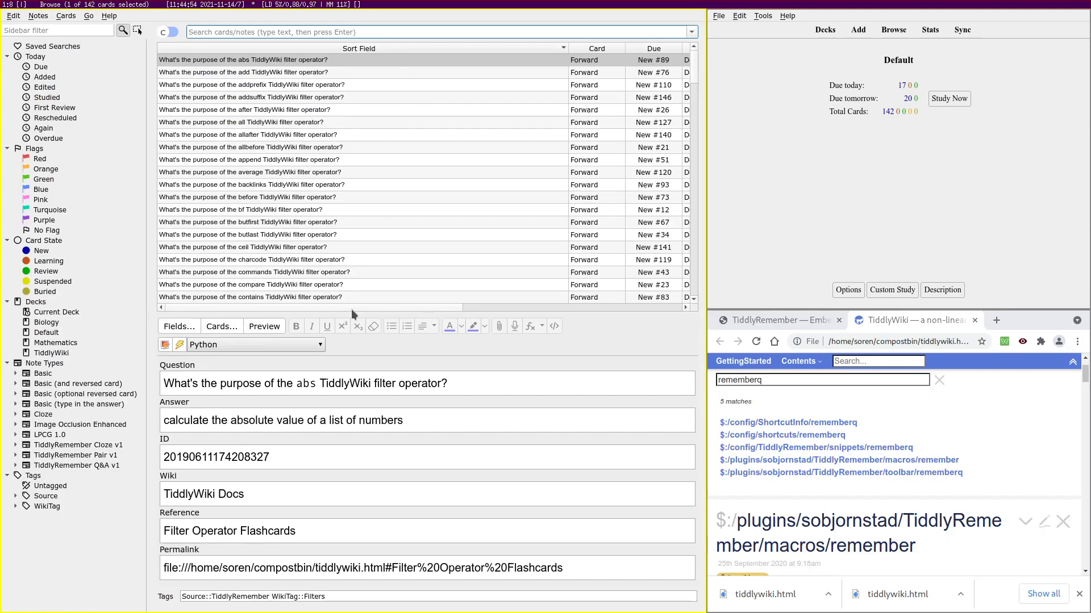
# Examine the fields of several filter operator notes, including the permalink of the bf card
pyautogui.click(316, 86)
pyautogui.click(325, 110)
pyautogui.click(332, 148)
pyautogui.click(329, 209)
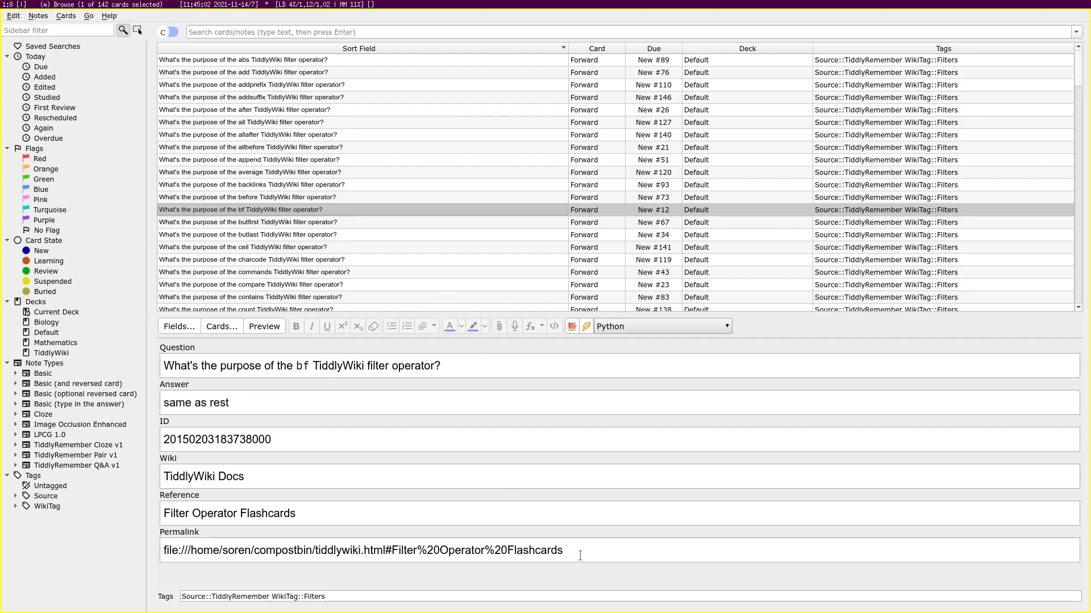
pyautogui.tripleClick(279, 537)
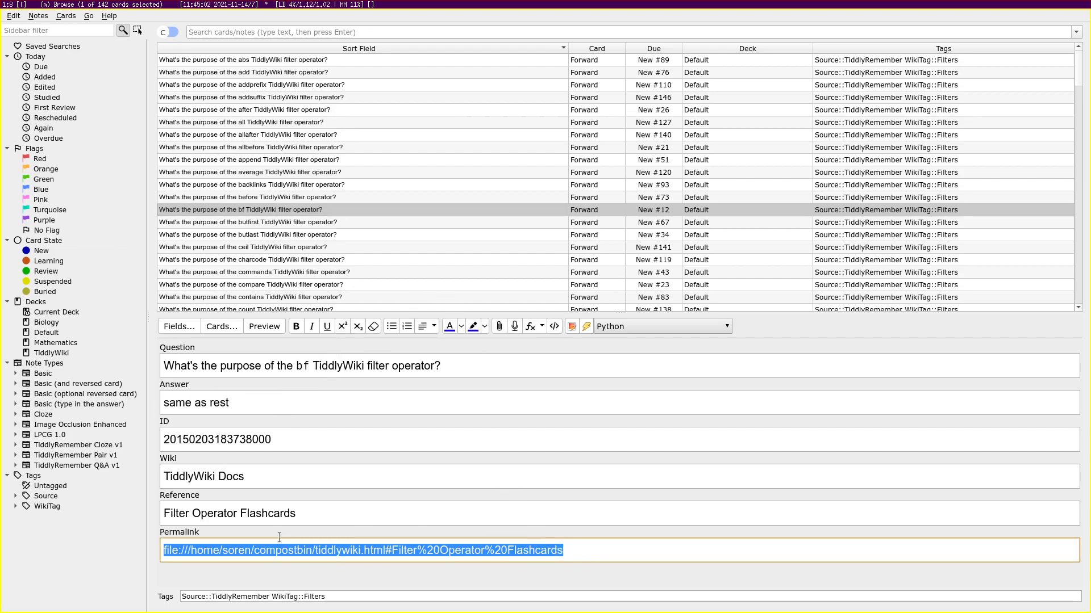
pyautogui.click(584, 550)
pyautogui.press('super+space')
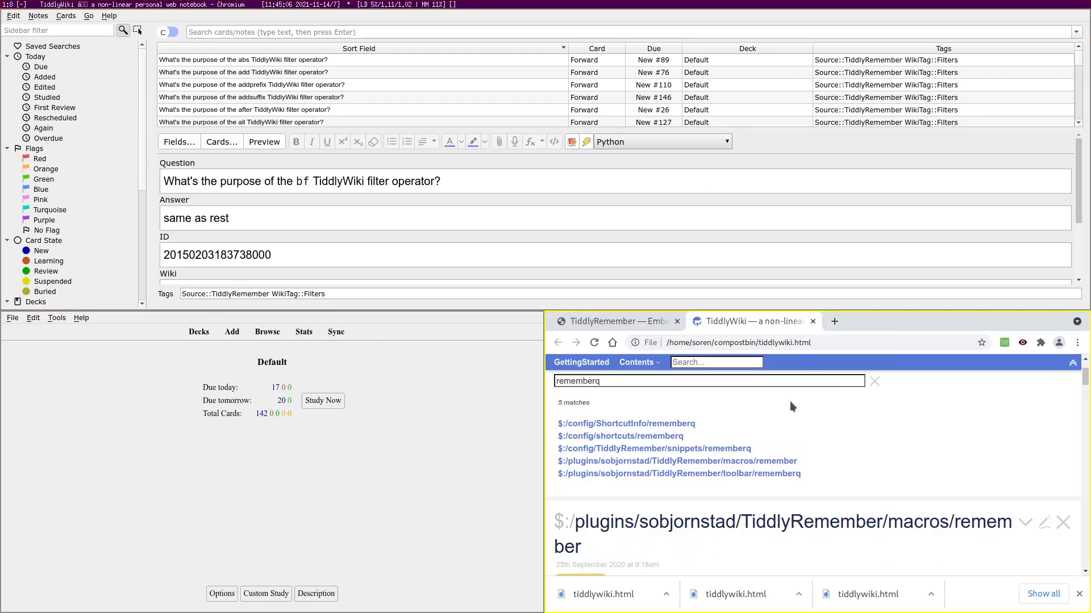
pyautogui.press('super+space')
pyautogui.press('super+space')
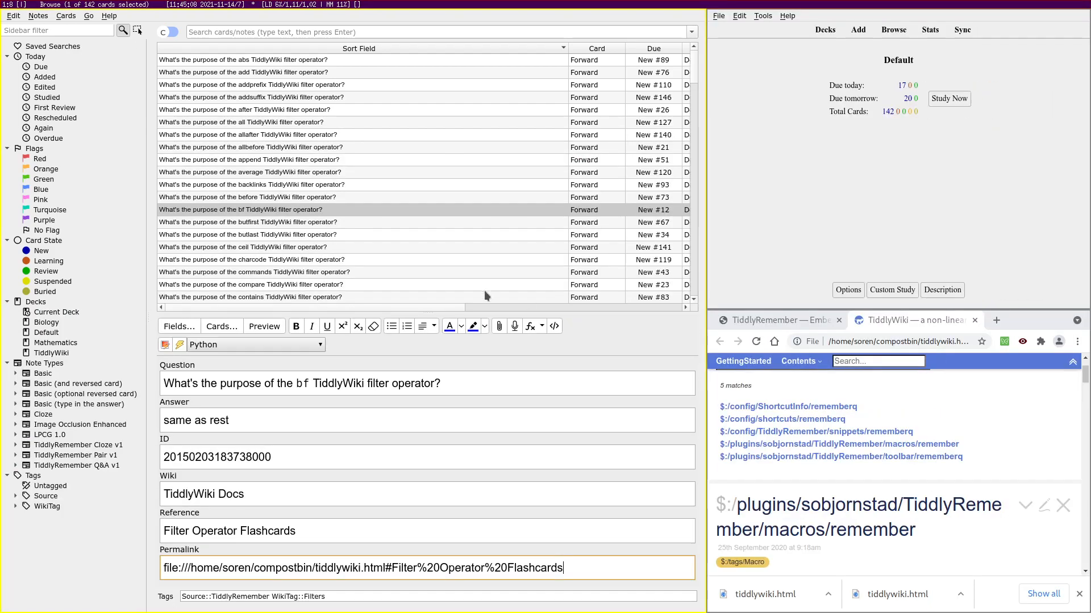
pyautogui.press('super+Return')
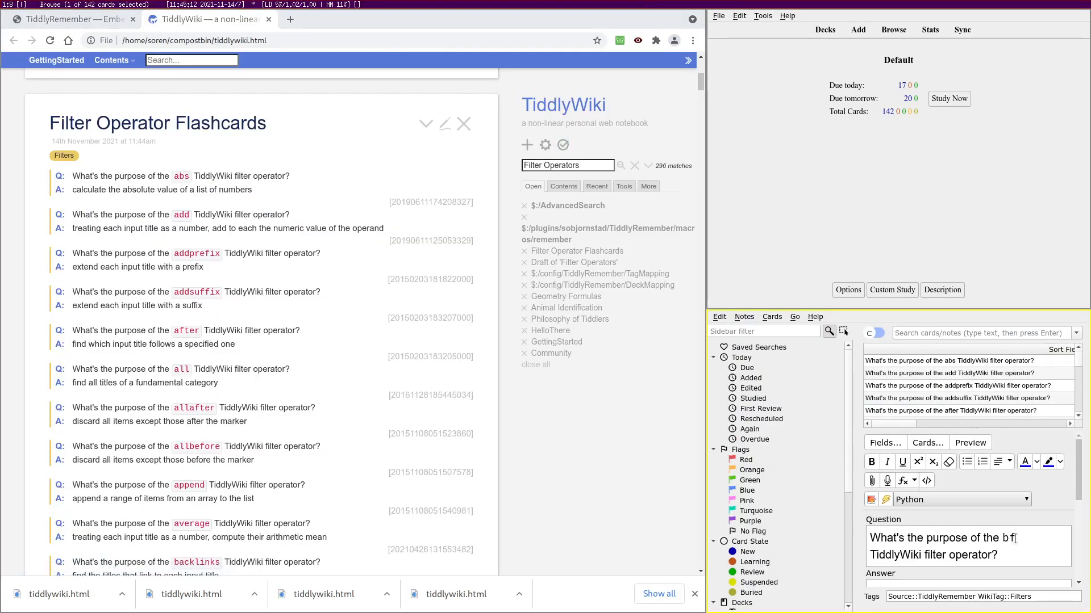
# Inspect the formatting of the bf operator and the answer text in its note
pyautogui.moveTo(1024, 538); pyautogui.dragTo(1002, 537)
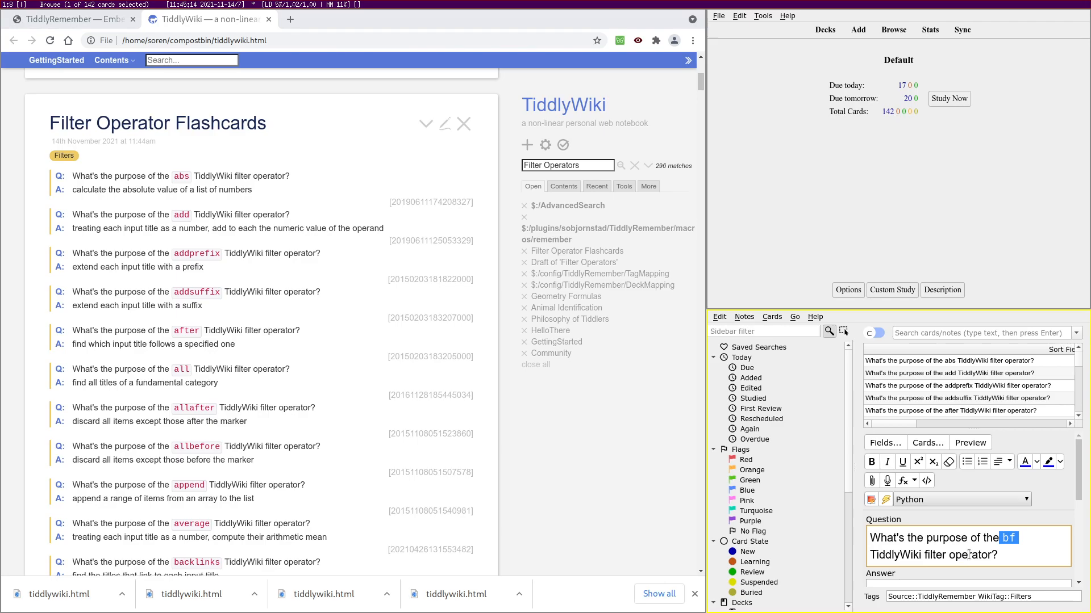
pyautogui.scroll(-4, 169, 189)
pyautogui.scroll(3, 156, 244)
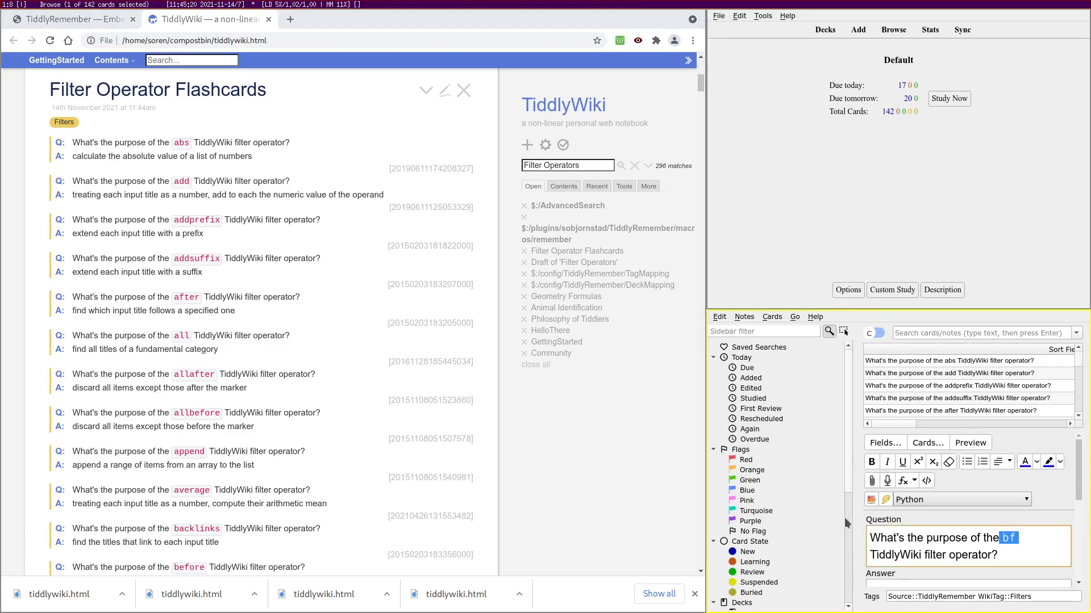
pyautogui.scroll(-1, 957, 547)
pyautogui.scroll(1, 982, 544)
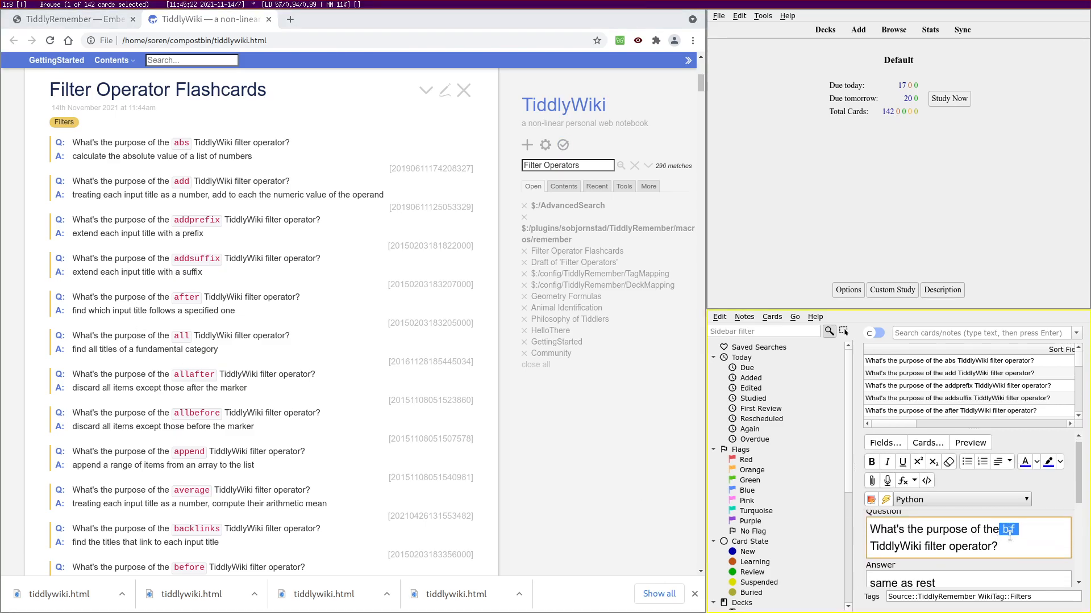
pyautogui.scroll(-1, 1005, 528)
pyautogui.moveTo(937, 557); pyautogui.dragTo(854, 565)
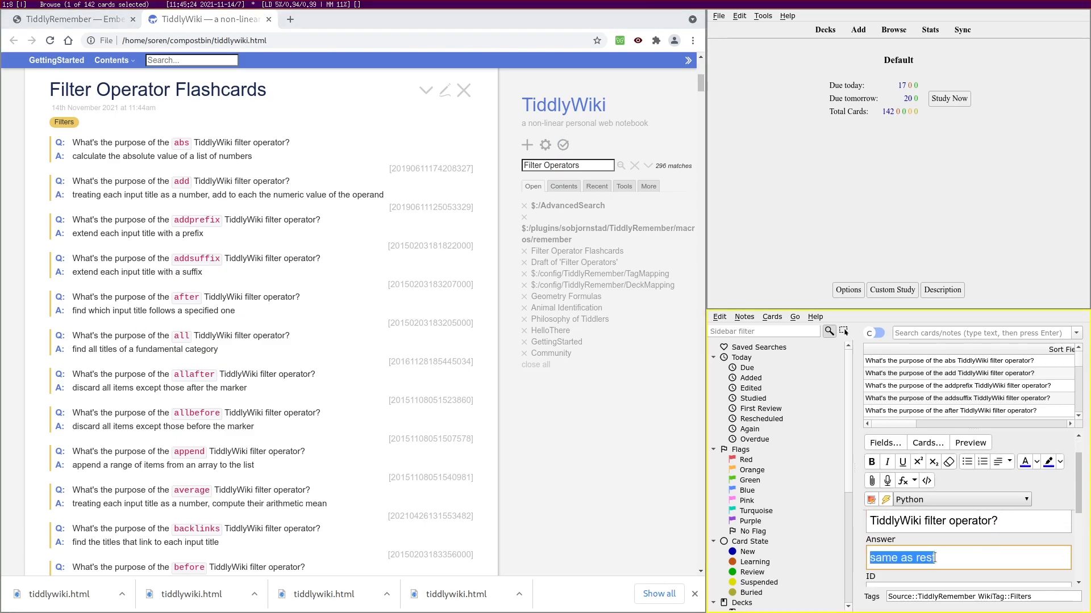
pyautogui.press('Right')
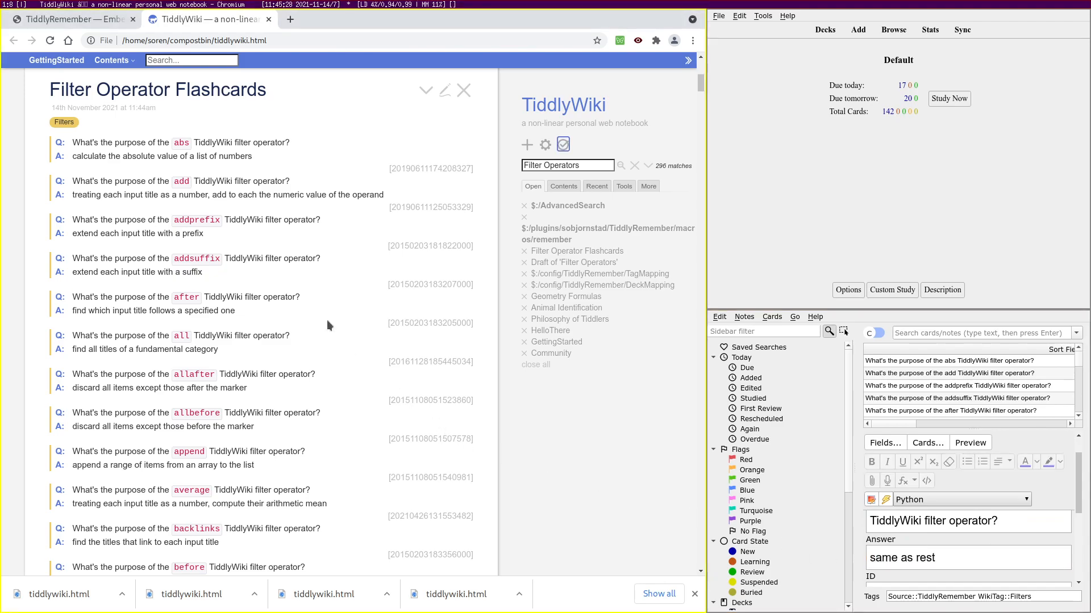
# Edit Filter Operator Flashcards and add a reference parameter set to {{!!title}} to the macrocall
pyautogui.click(444, 91)
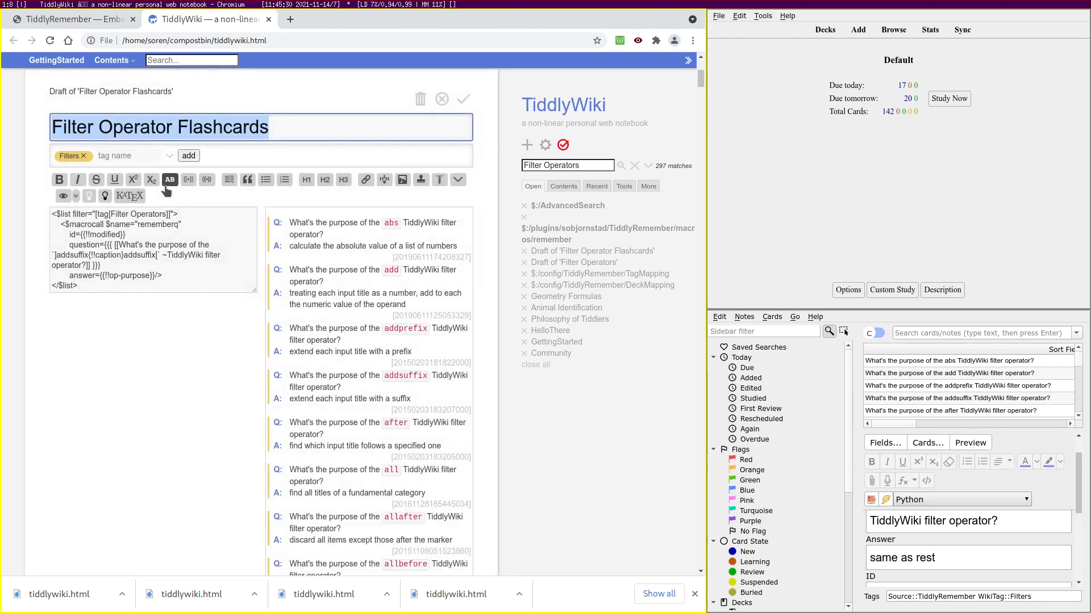
pyautogui.click(154, 275)
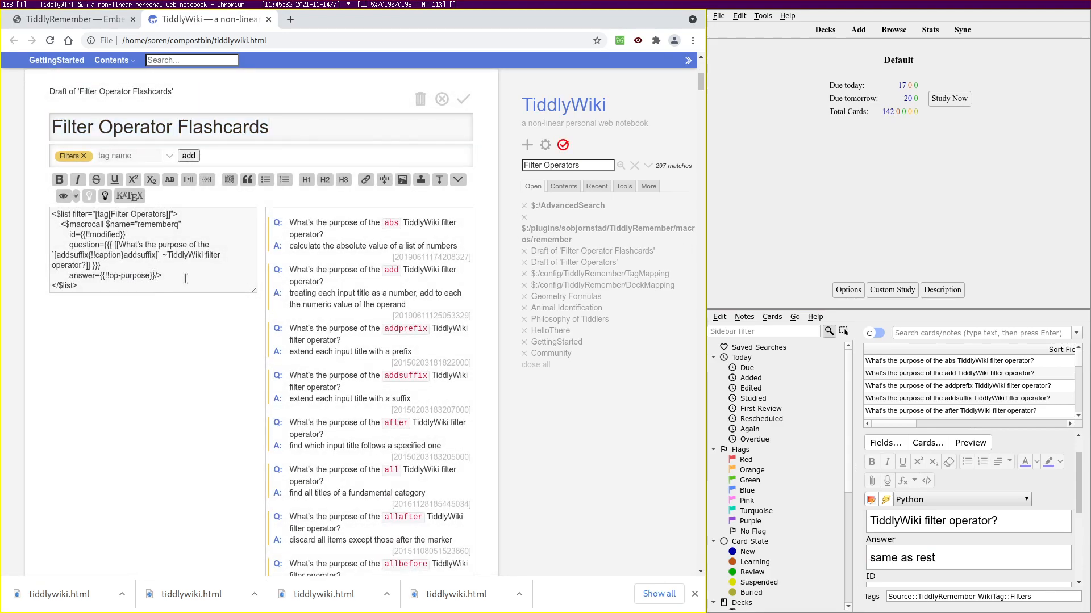
pyautogui.press('Return')
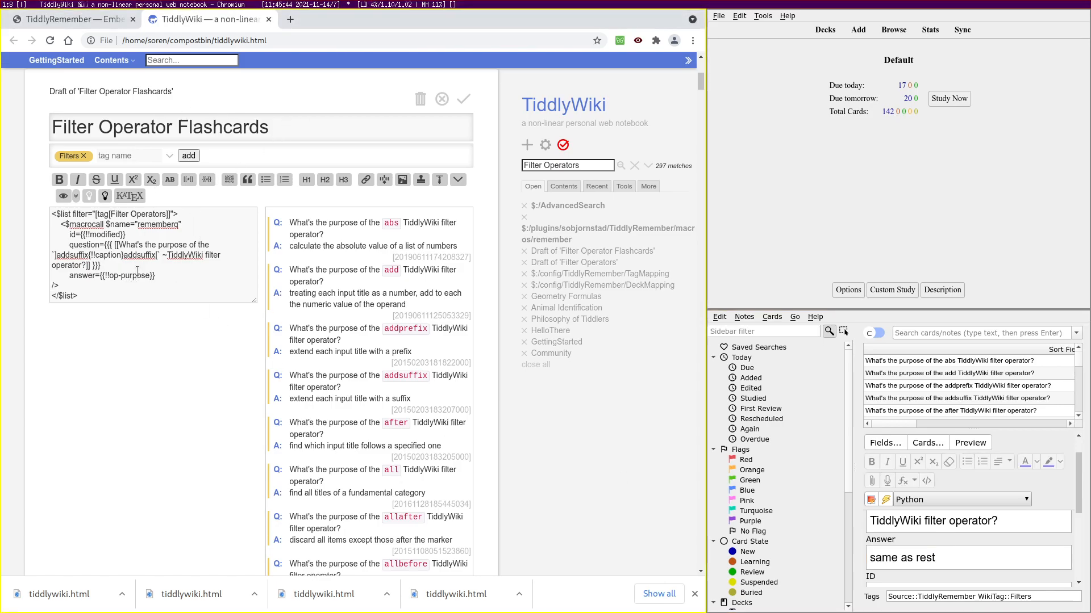
pyautogui.write('reference=')
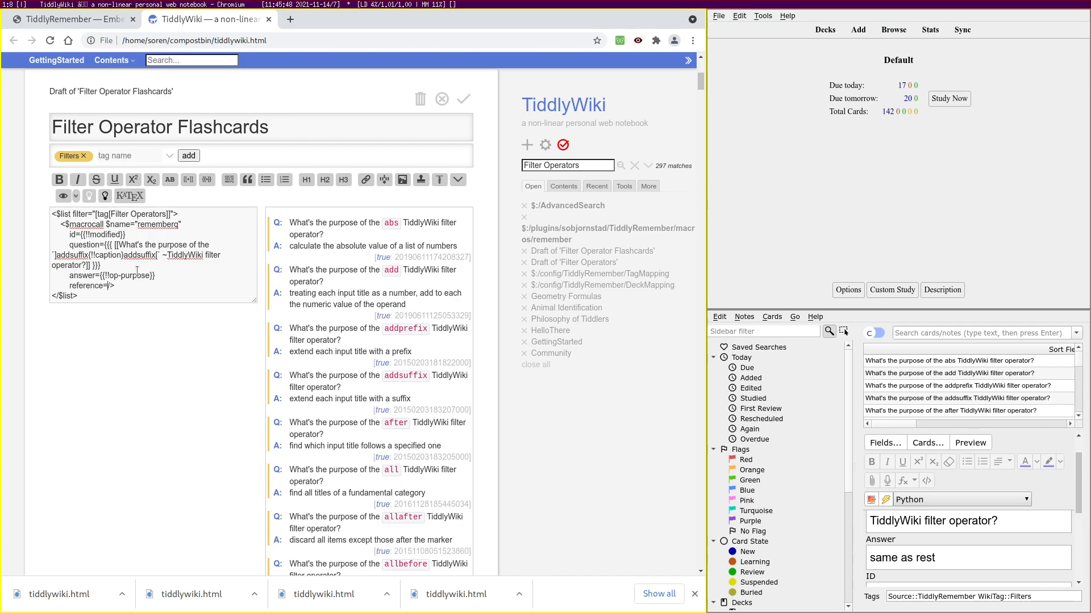
pyautogui.write('{{!!title}}')
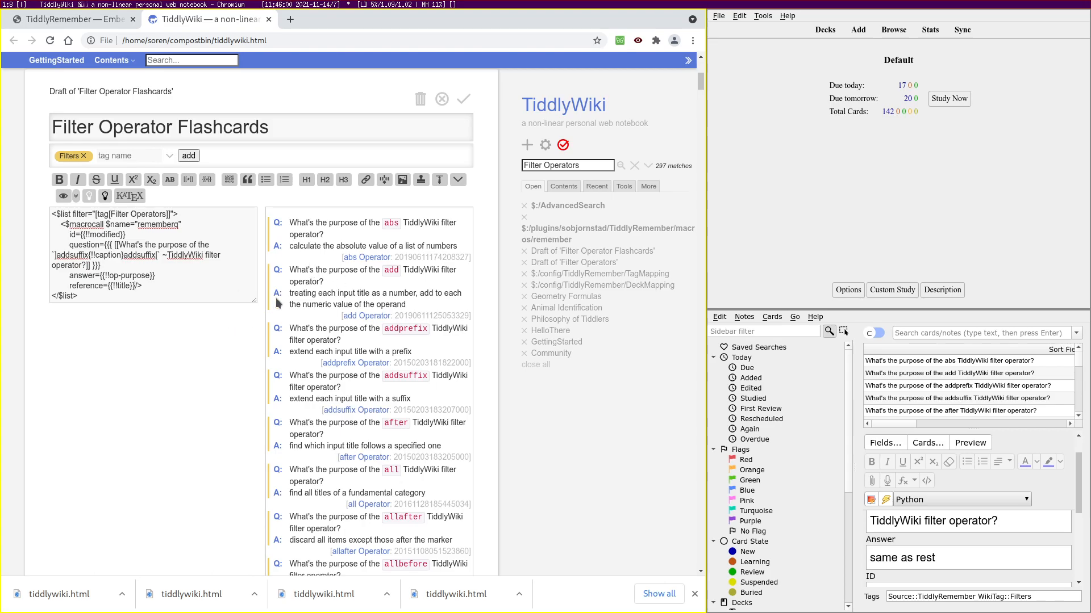
# Save the flashcards tiddler and test the addprefix Operator reference link, closing the opened tiddler
pyautogui.click(464, 99)
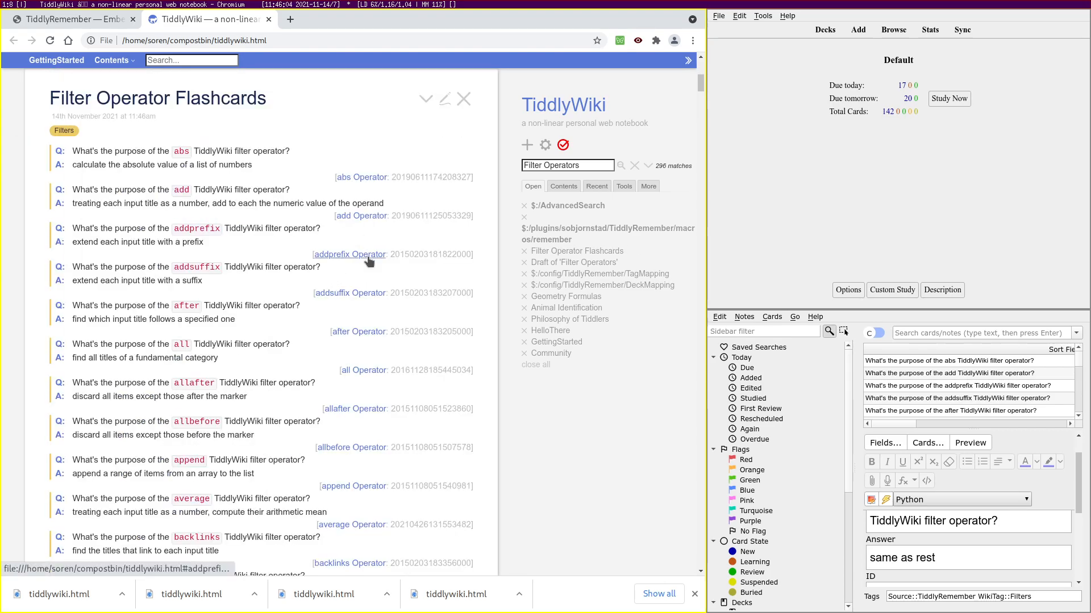
pyautogui.click(366, 256)
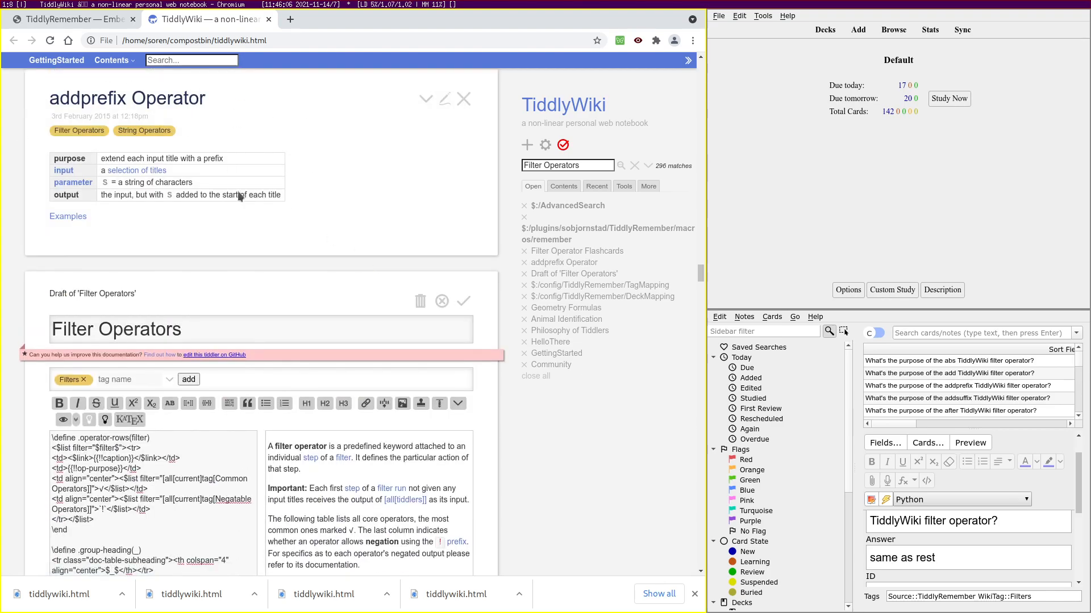
pyautogui.click(464, 99)
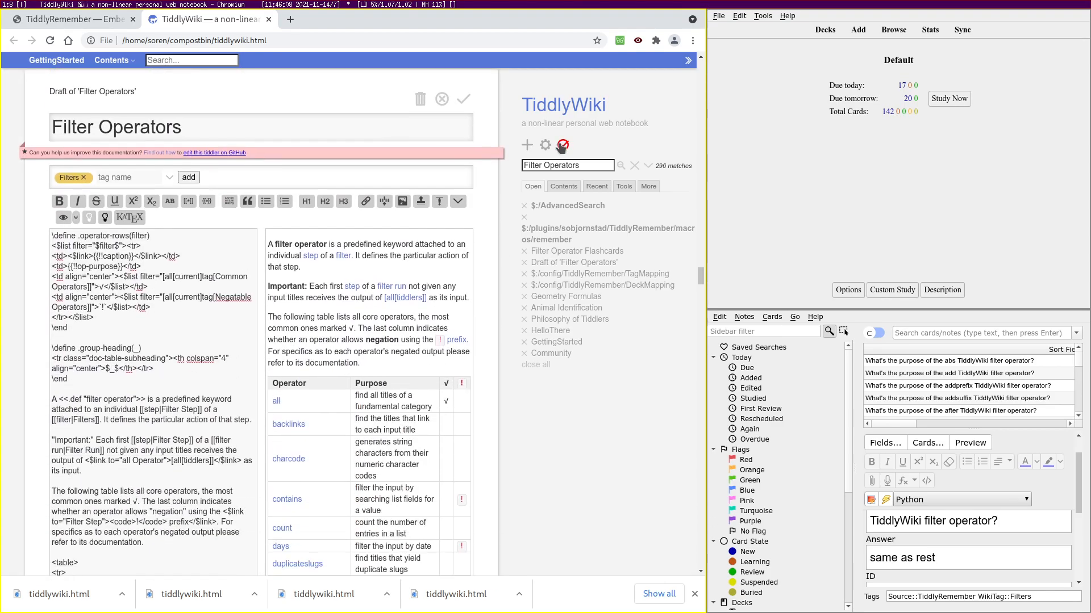
# Save the wiki over tiddlywiki.html and sync its notes into Anki again
pyautogui.click(563, 145)
pyautogui.doubleClick(441, 233)
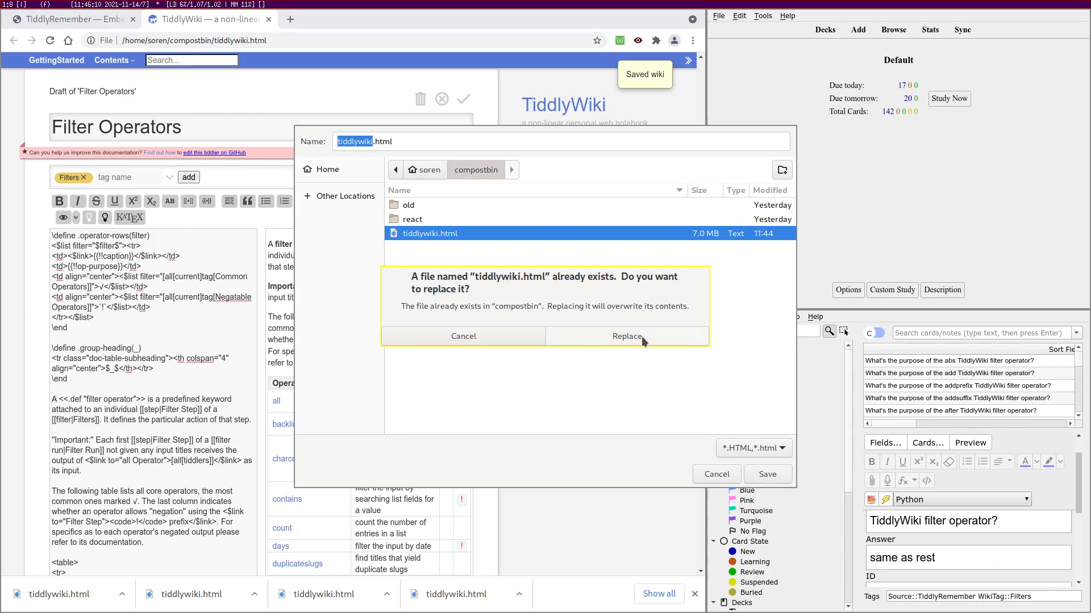
pyautogui.click(577, 339)
pyautogui.press('Escape')
pyautogui.press('super+j')
pyautogui.hotkey('shift', 'y')
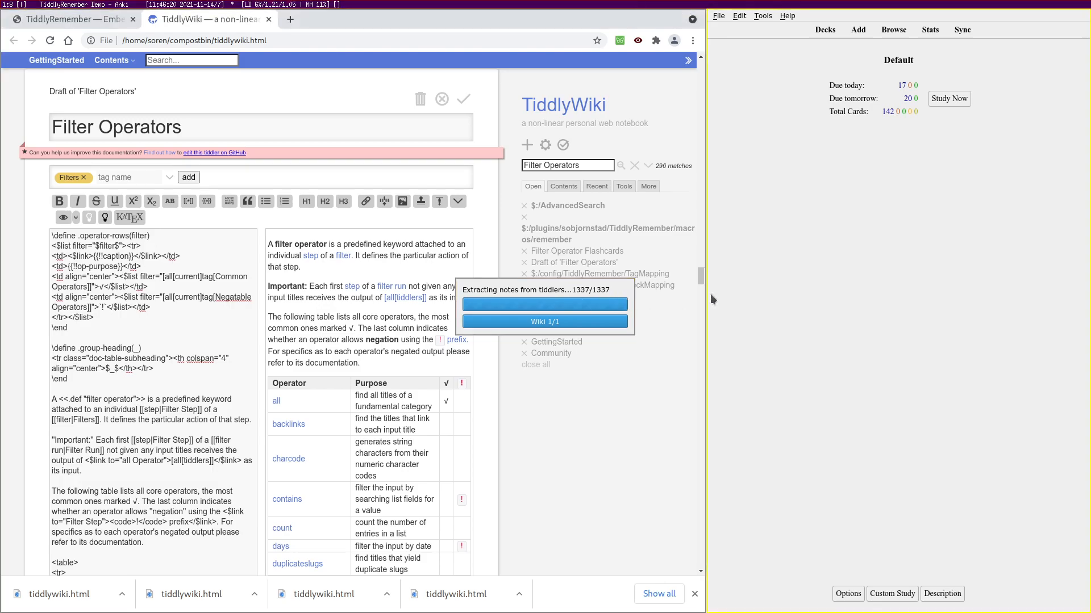
# Study the Default deck, reveal the first card's answer and open its note to view the fields
pyautogui.press('s')
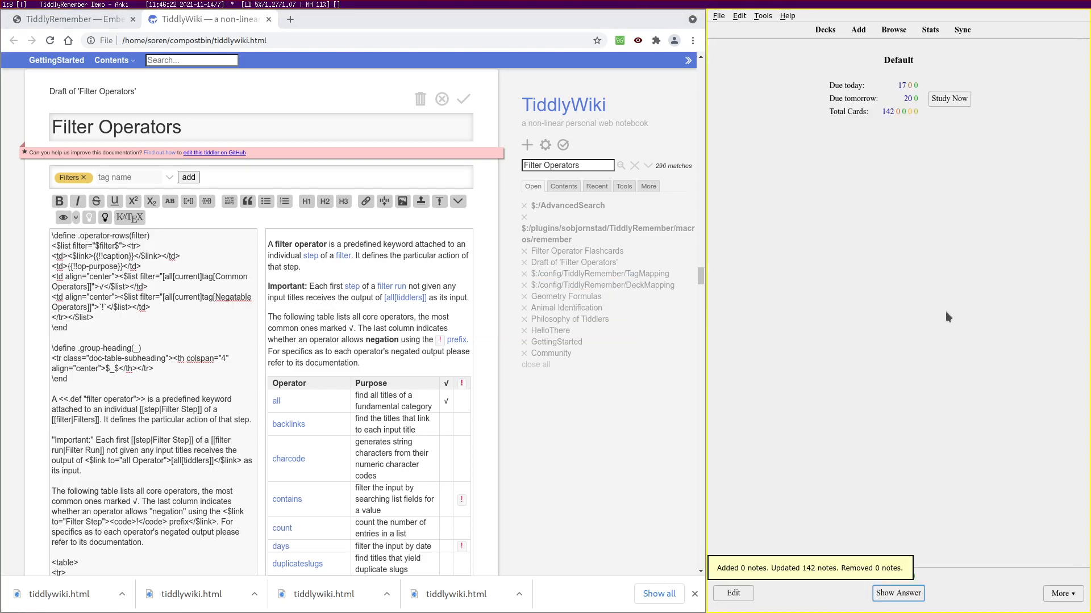
pyautogui.press('space')
pyautogui.press('e')
pyautogui.scroll(-1, 897, 465)
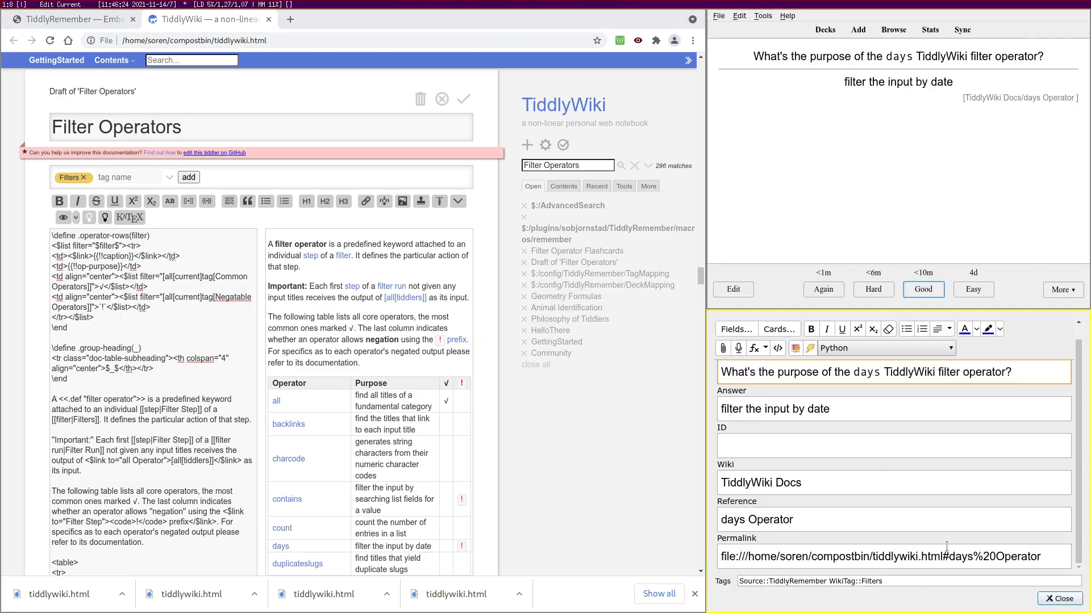
# Open the days card's permalink in a new browser tab to check its target tiddler, and close the tab
pyautogui.moveTo(1055, 558); pyautogui.dragTo(719, 557)
pyautogui.press('super+c')
pyautogui.click(289, 19)
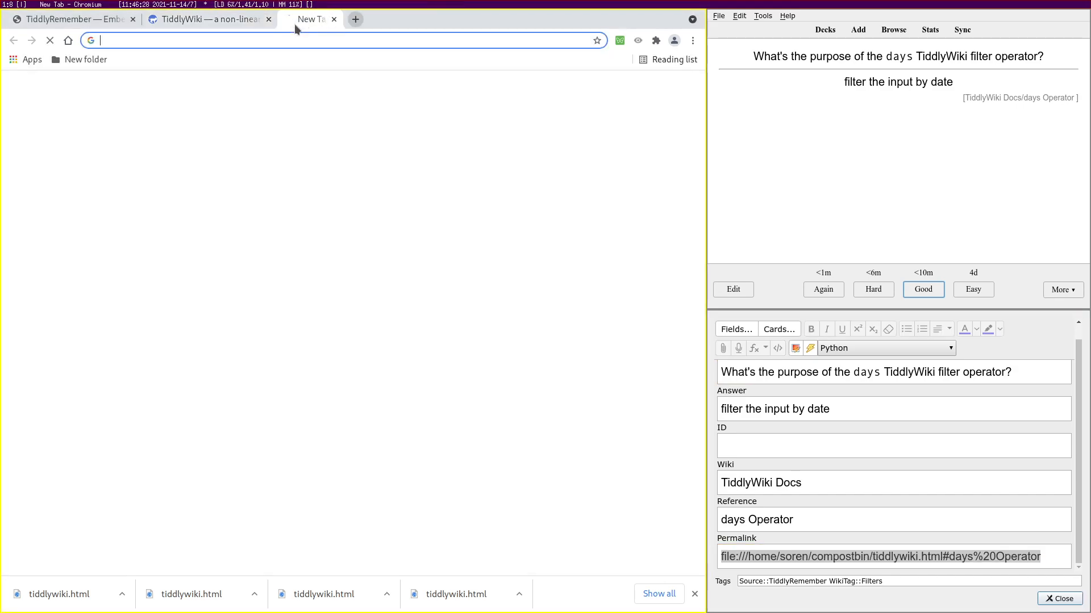
pyautogui.middleClick(294, 46)
pyautogui.click(367, 66)
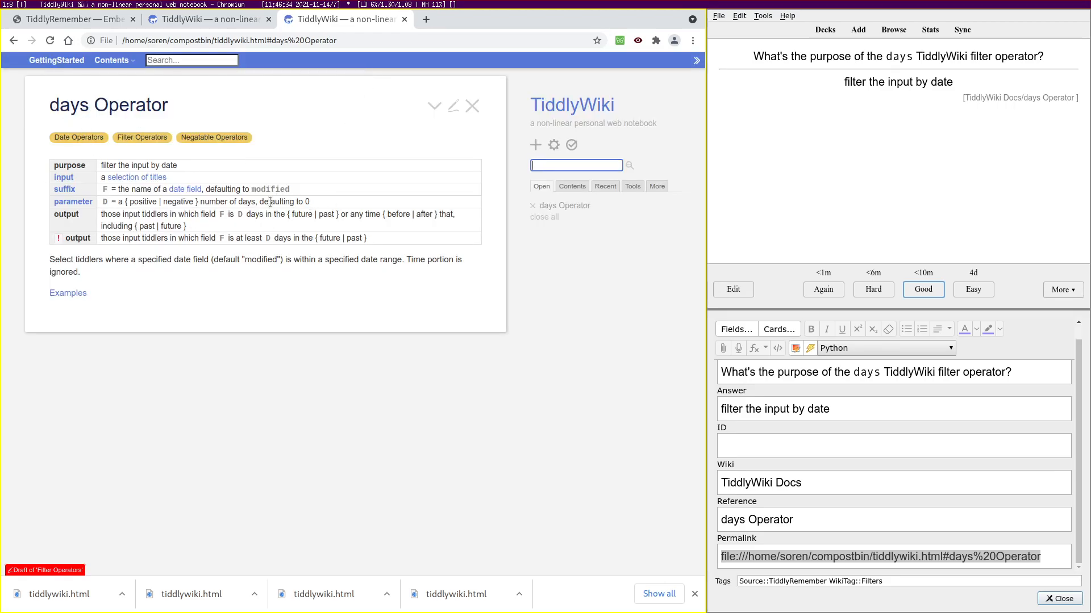
pyautogui.press('Escape')
pyautogui.hotkey('ctrl', 'w')
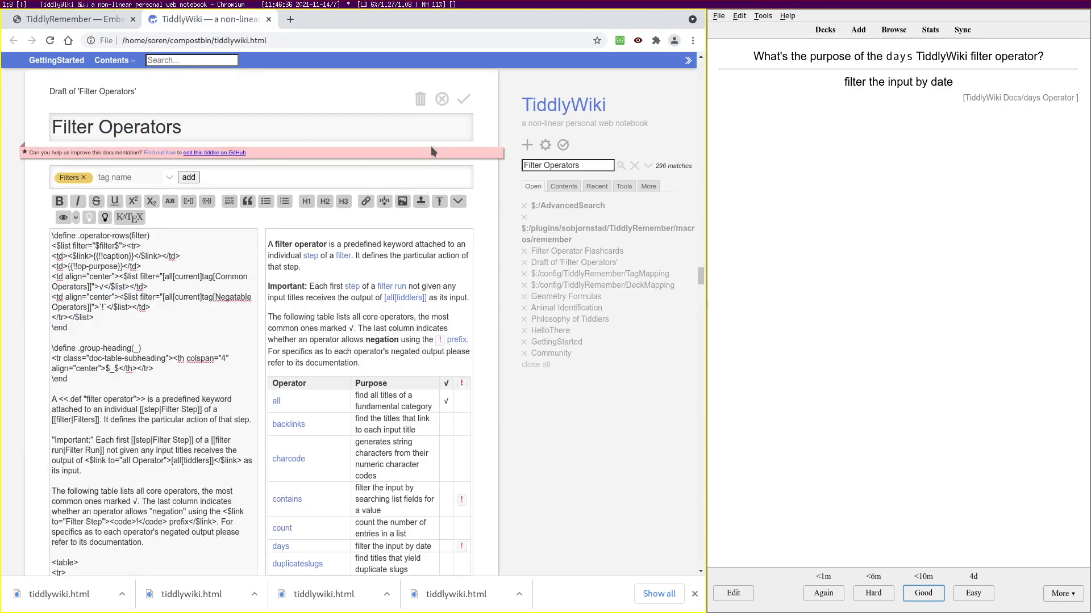
# Review the generated cards in Filter Operator Flashcards and return Anki to the deck list
pyautogui.scroll(10, 364, 142)
pyautogui.scroll(15, 383, 159)
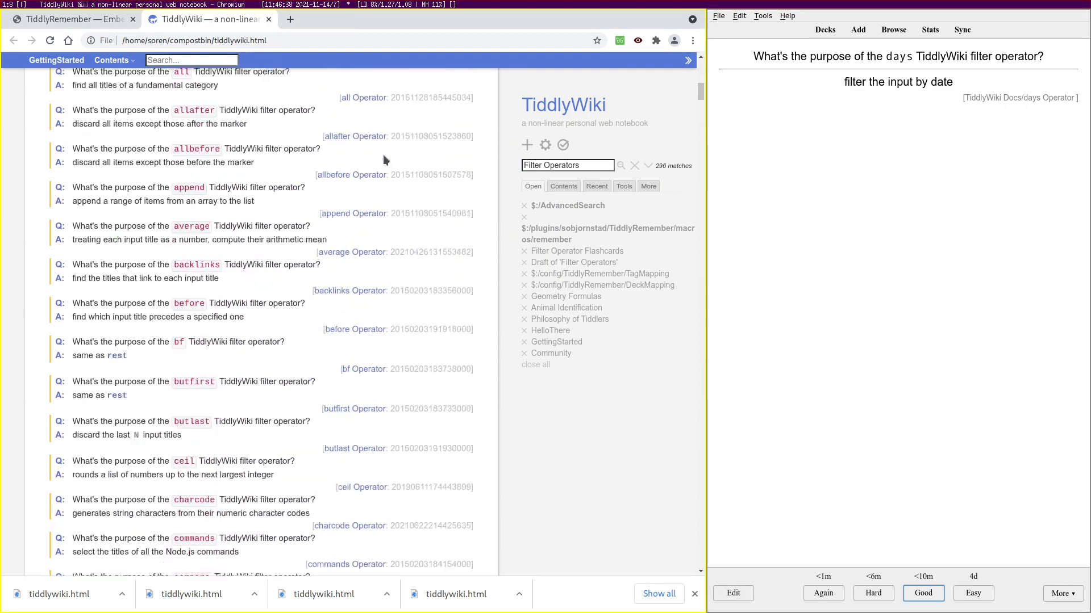
pyautogui.scroll(-8, 340, 318)
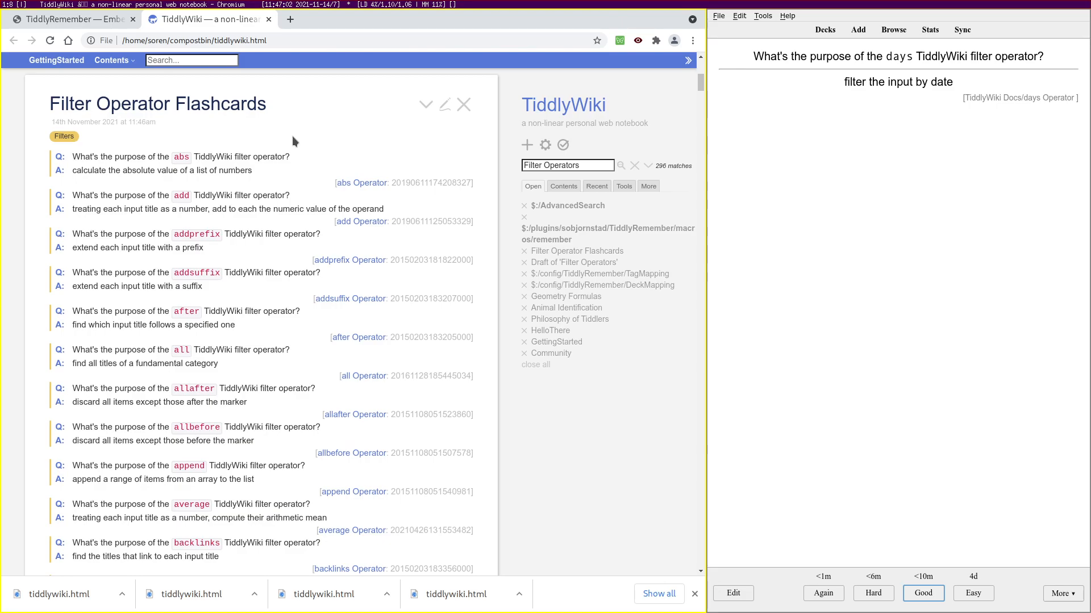
pyautogui.scroll(5, 292, 141)
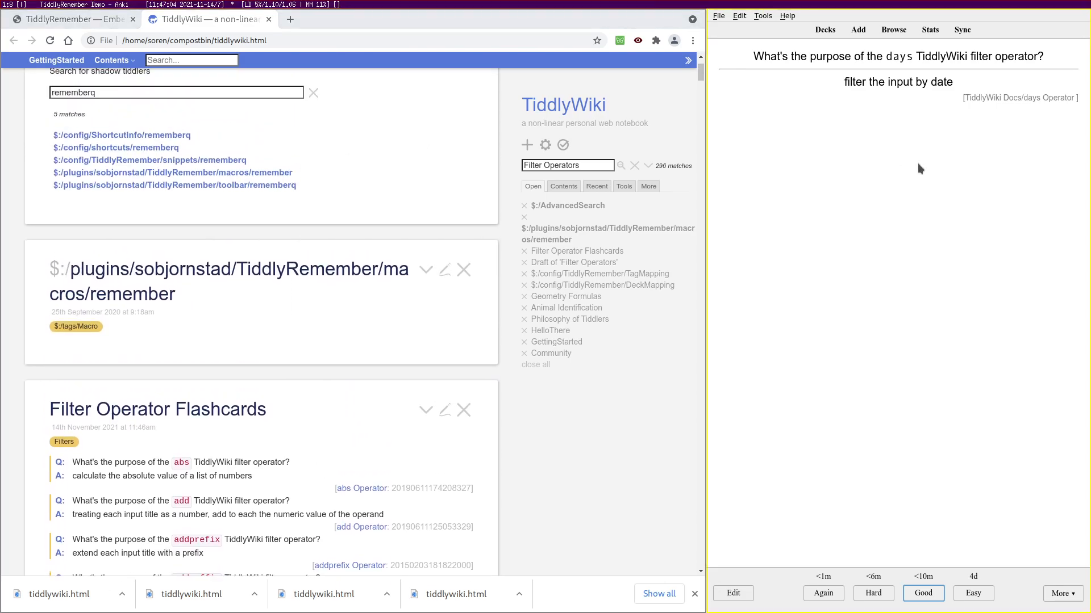
pyautogui.press('d')
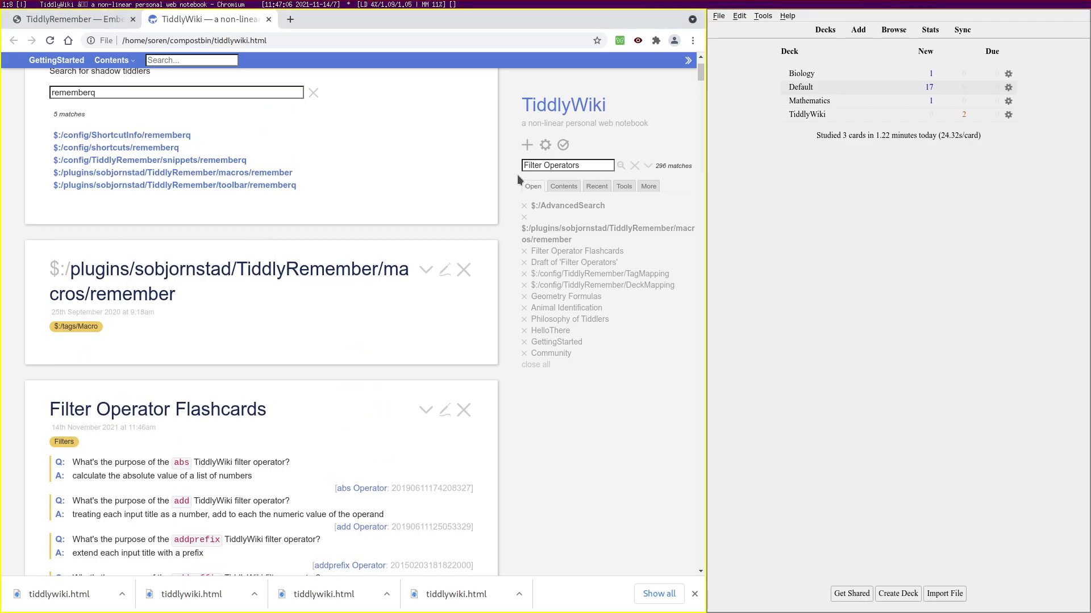
pyautogui.scroll(2, 517, 175)
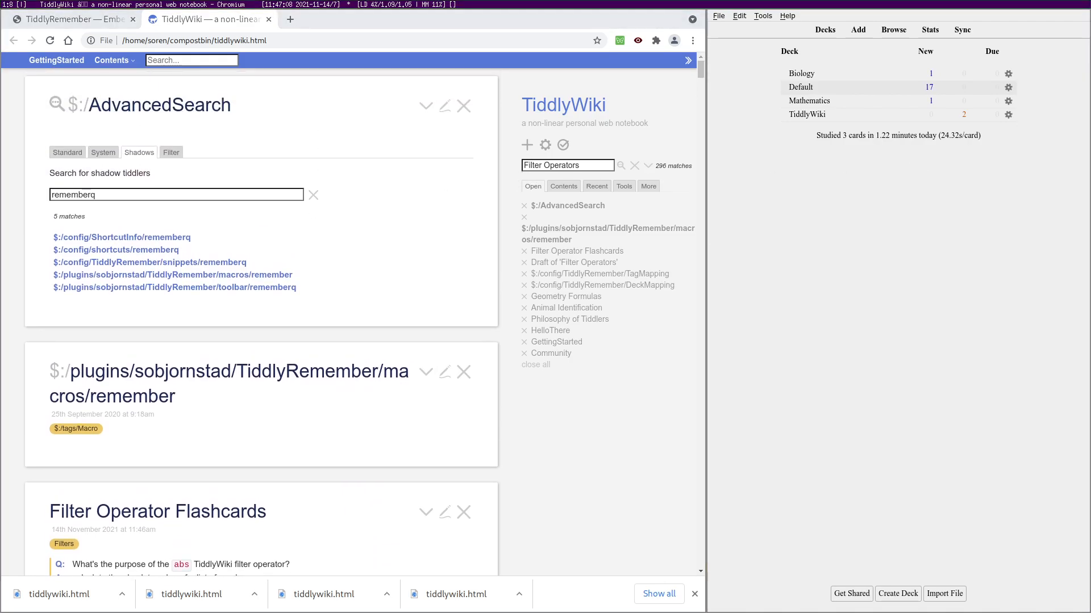